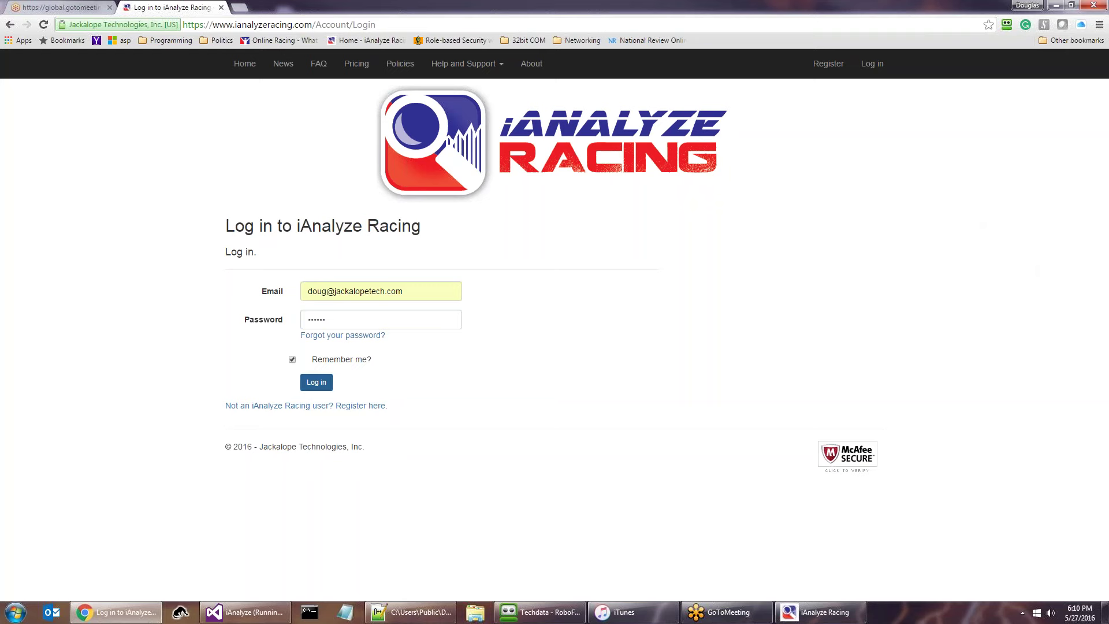
- Log in to the iAnalyze Racing website with the prefilled credentials and open the JRT team page
{"action": "left_click", "coordinate": [316, 382]}
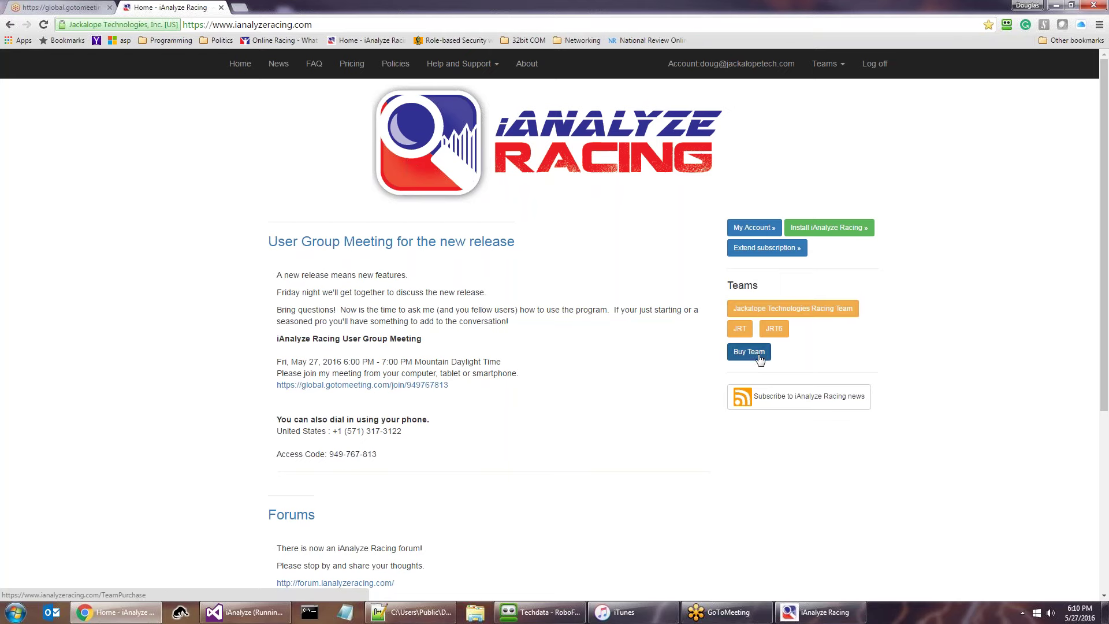
{"action": "left_click", "coordinate": [740, 334]}
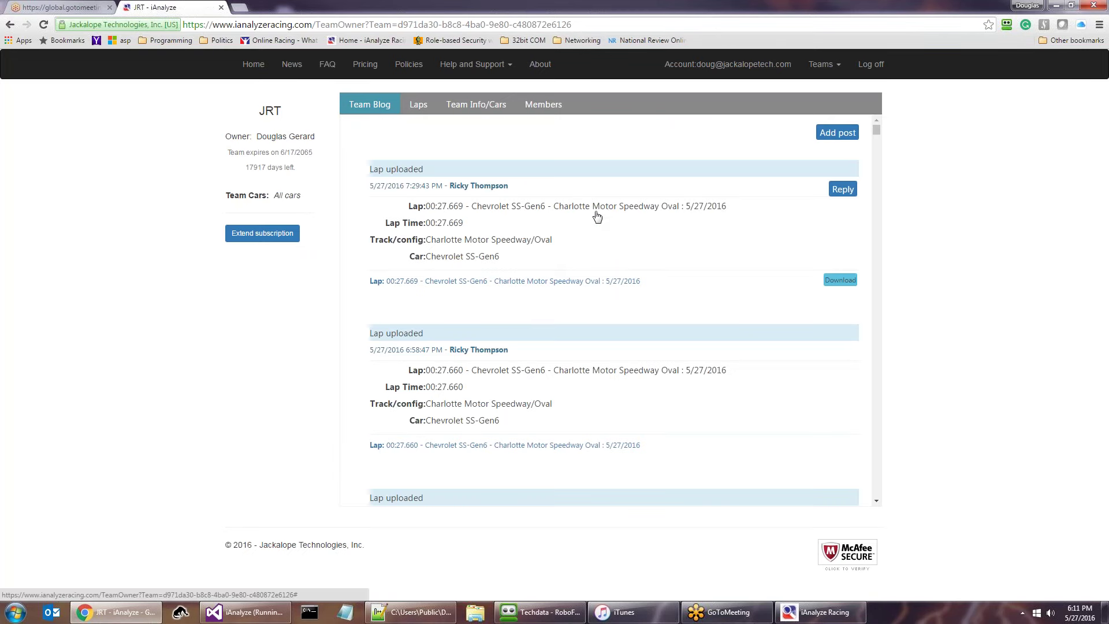
- Browse the lap-upload posts in the JRT team blog, including the newest Chevrolet SS-Gen6 lap at Charlotte Motor Speedway
{"action": "scroll", "coordinate": [597, 217], "scroll_direction": "down", "scroll_amount": 10}
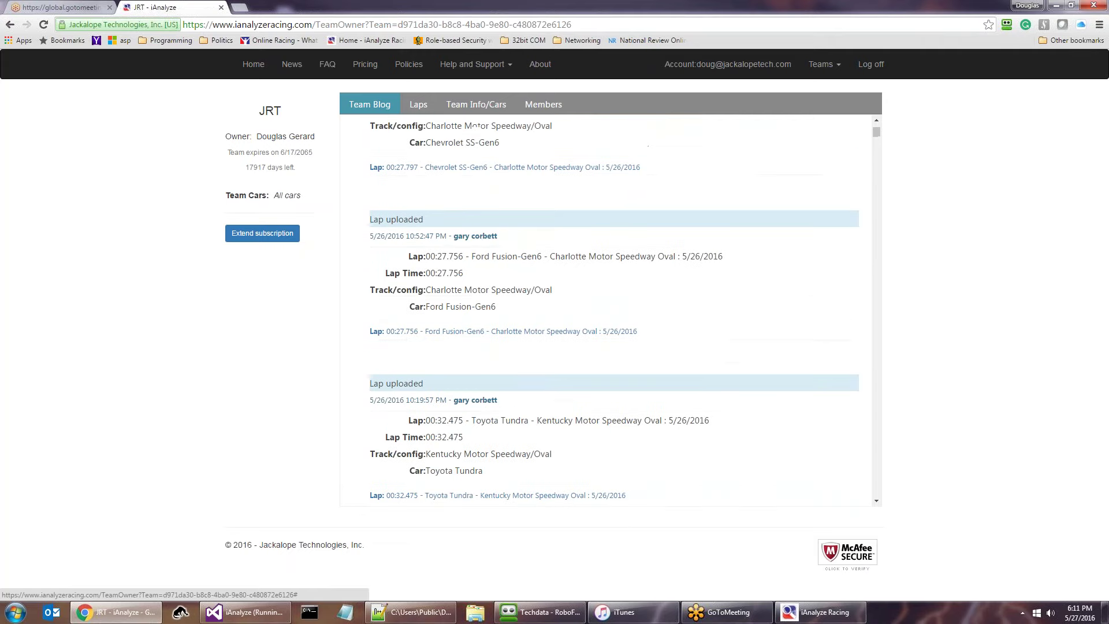
{"action": "scroll", "coordinate": [614, 307], "scroll_direction": "down", "scroll_amount": 15}
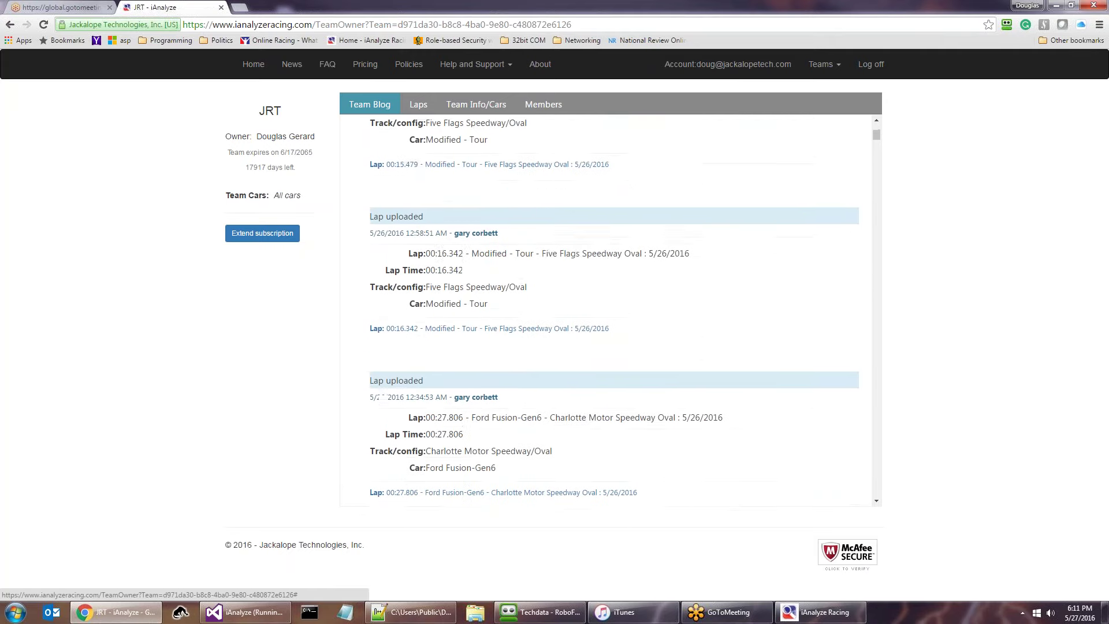
{"action": "scroll", "coordinate": [607, 309], "scroll_direction": "up", "scroll_amount": 20}
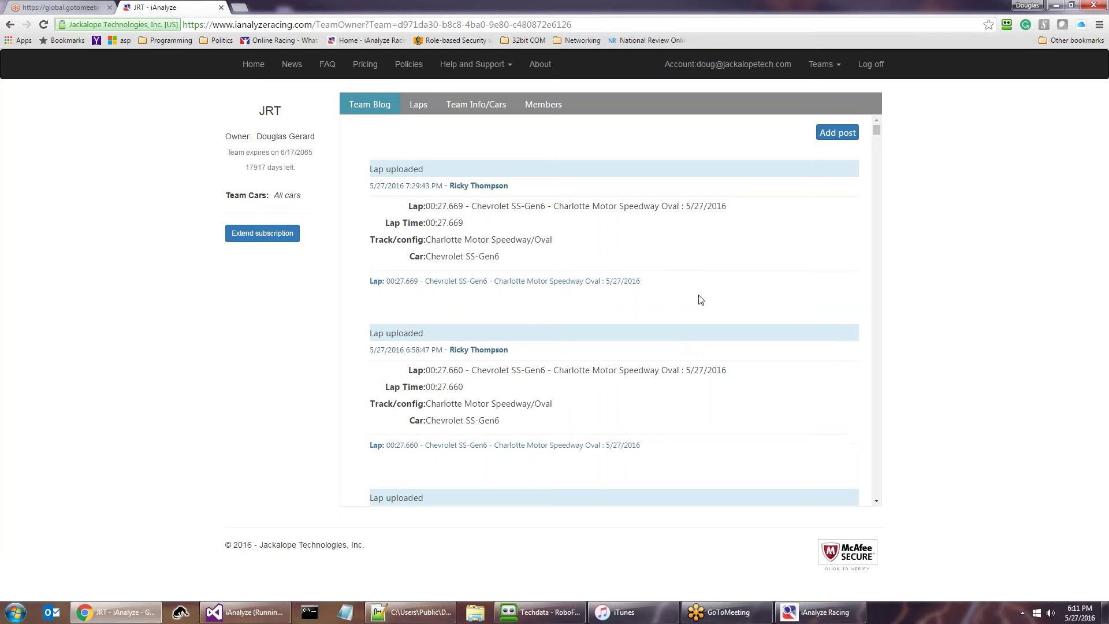
{"action": "scroll", "coordinate": [702, 299], "scroll_direction": "down", "scroll_amount": 2}
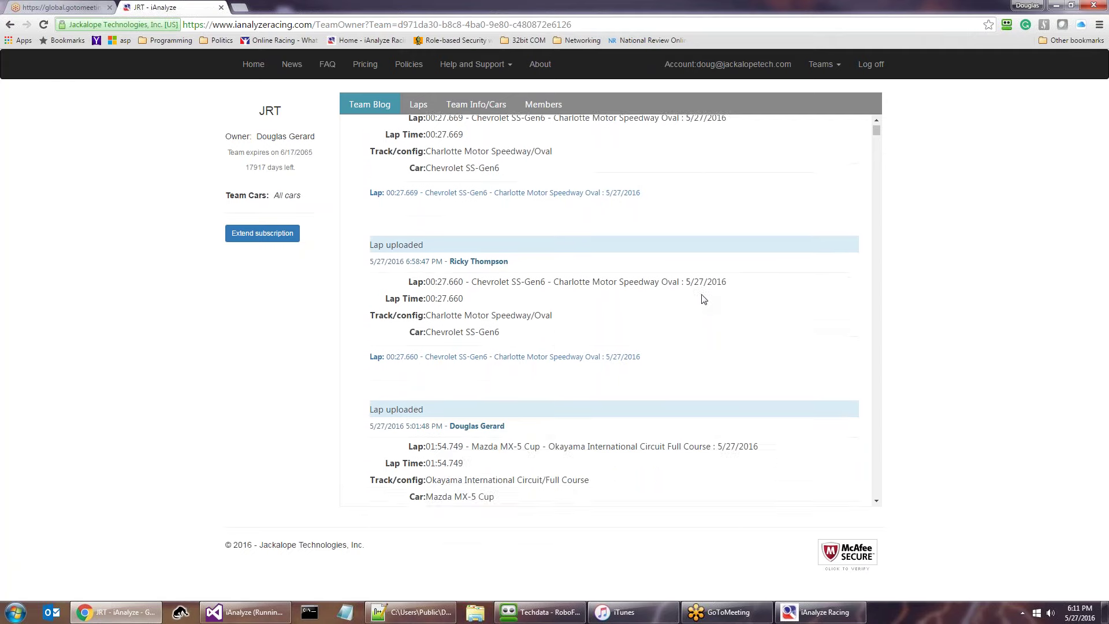
{"action": "scroll", "coordinate": [702, 299], "scroll_direction": "up", "scroll_amount": 2}
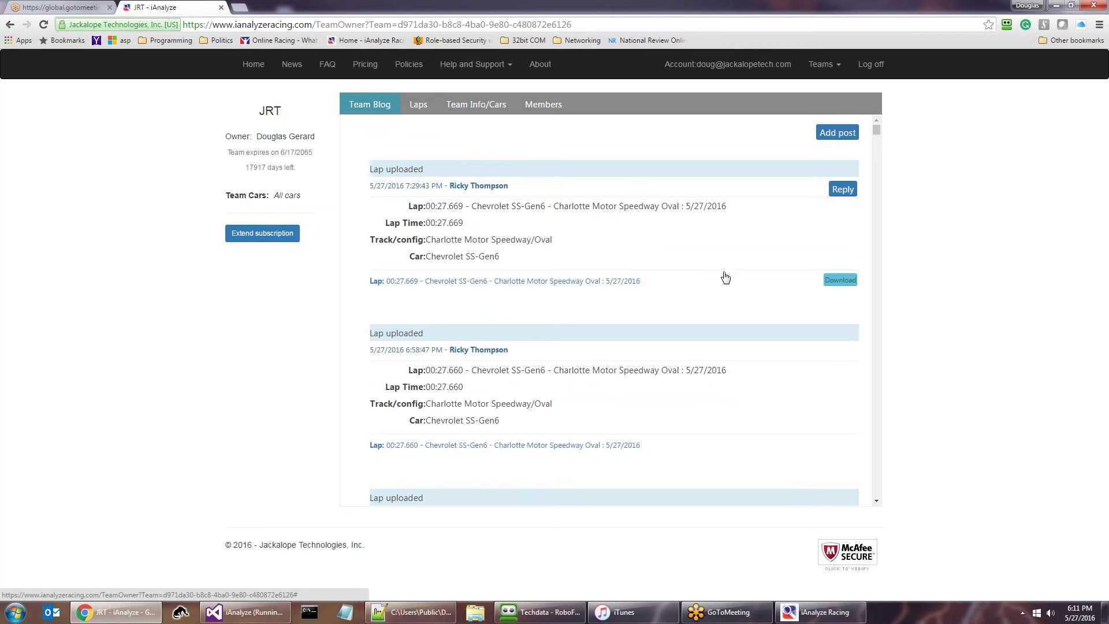
{"action": "left_click", "coordinate": [848, 280]}
- Expand the team's Chevrolet Camaro Class B laps at Atlanta Motor Speedway and examine the columns available for grouping
{"action": "left_click", "coordinate": [418, 106]}
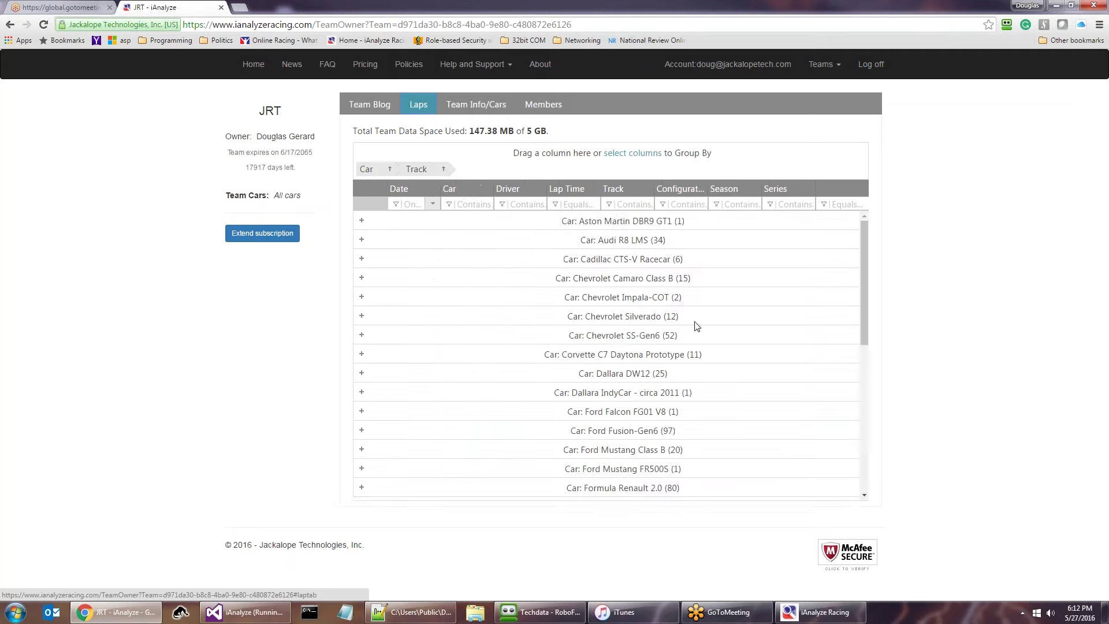
{"action": "scroll", "coordinate": [621, 281], "scroll_direction": "down", "scroll_amount": 5}
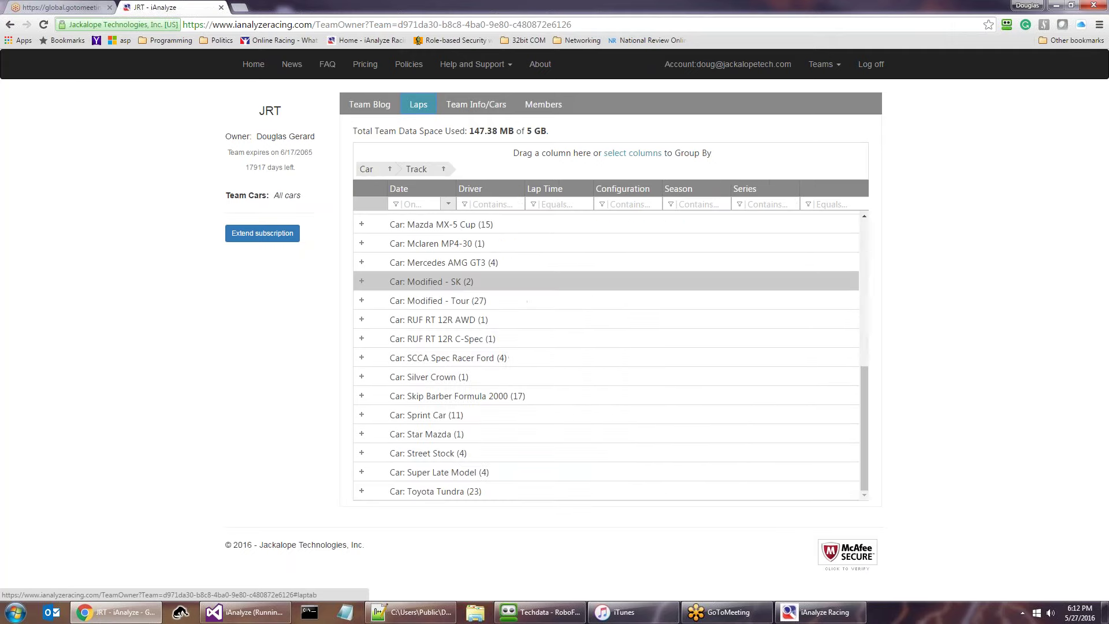
{"action": "scroll", "coordinate": [362, 283], "scroll_direction": "up", "scroll_amount": 6}
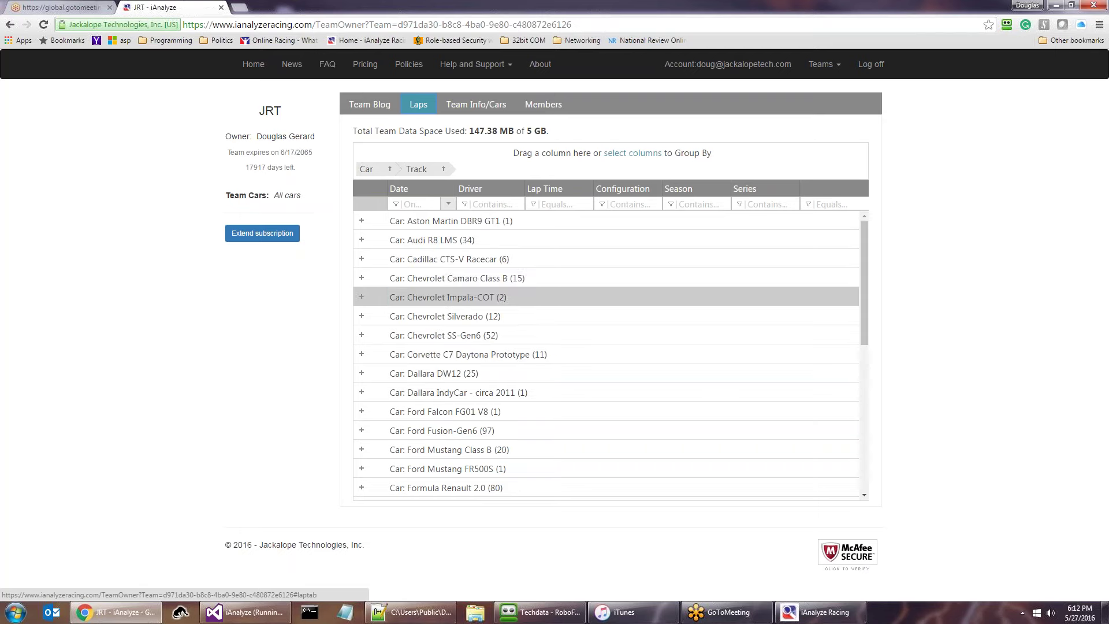
{"action": "left_click", "coordinate": [360, 280]}
{"action": "left_click", "coordinate": [379, 297]}
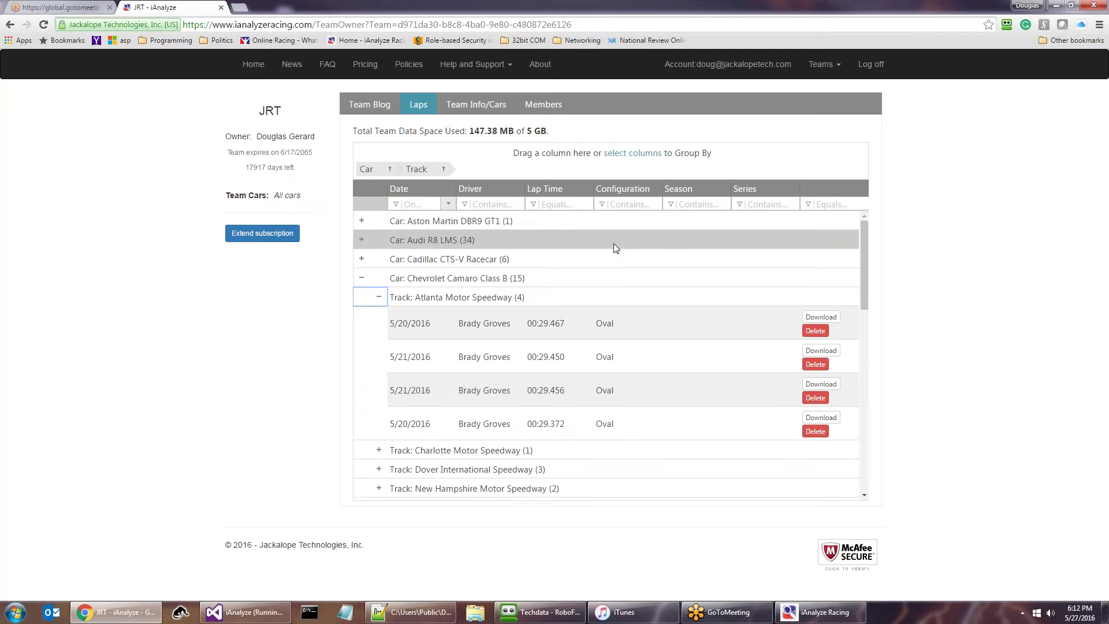
{"action": "left_click", "coordinate": [632, 153]}
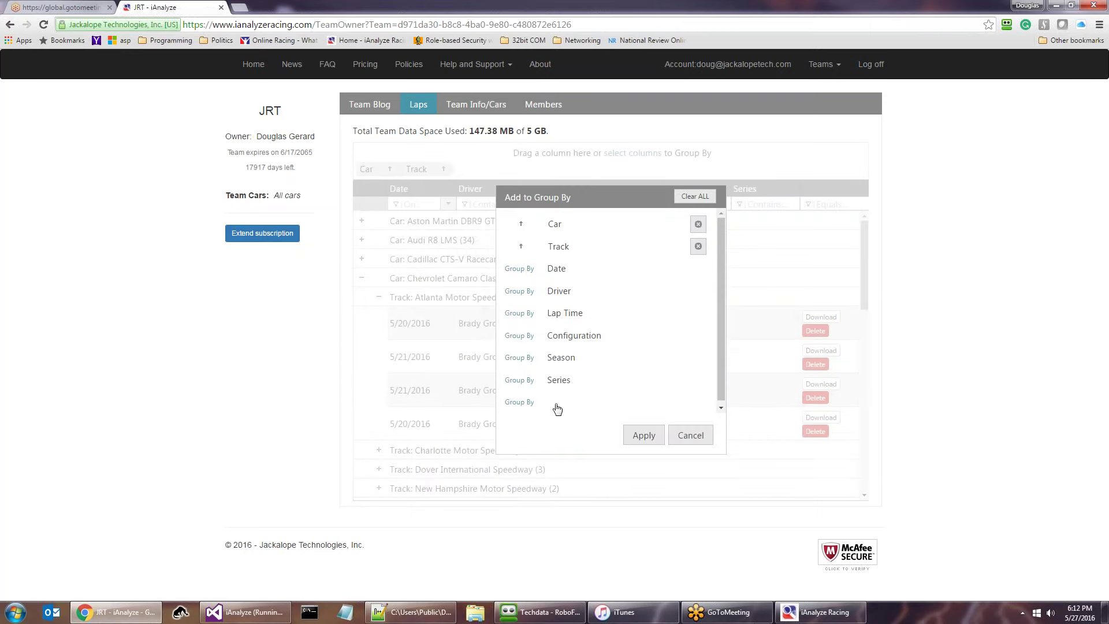
{"action": "left_click", "coordinate": [691, 435]}
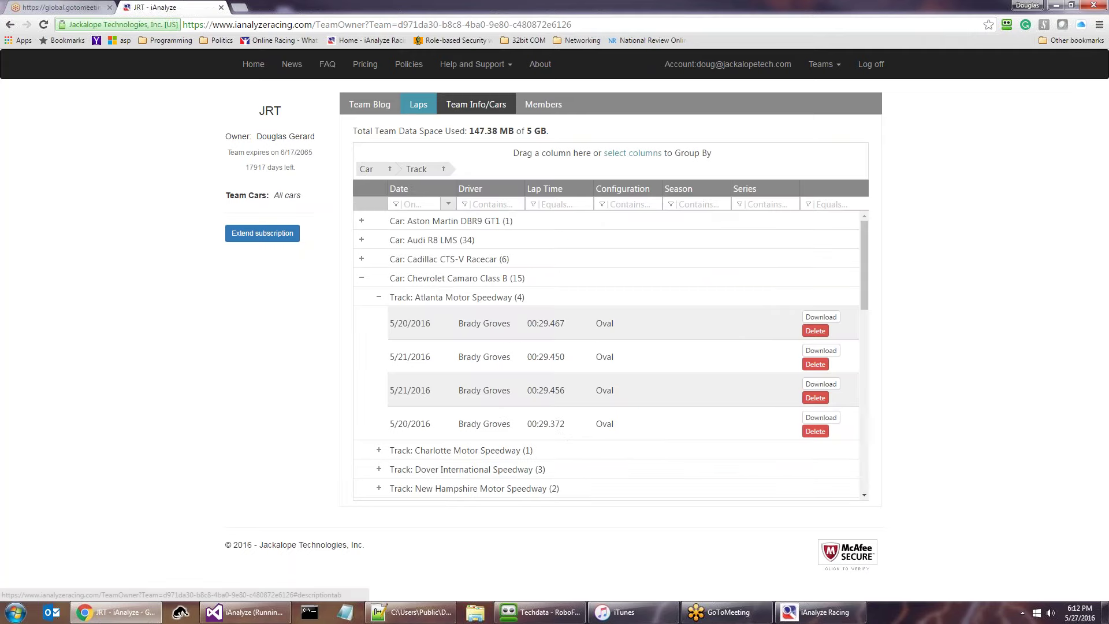
- Open the JRT team's description and car selection for editing
{"action": "left_click", "coordinate": [485, 106]}
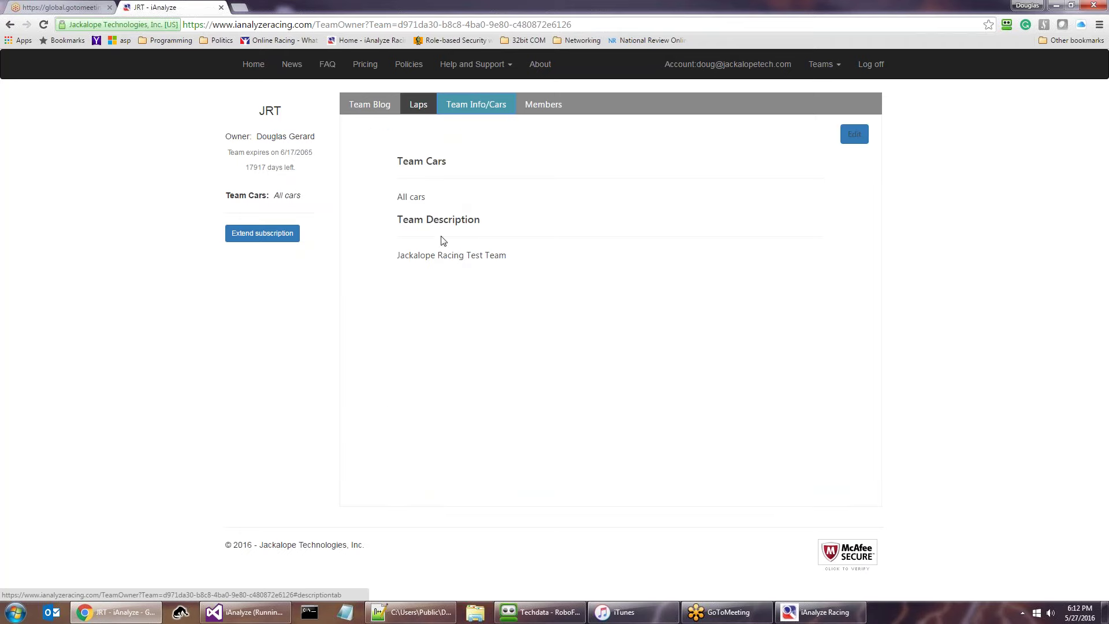
{"action": "left_click", "coordinate": [853, 138]}
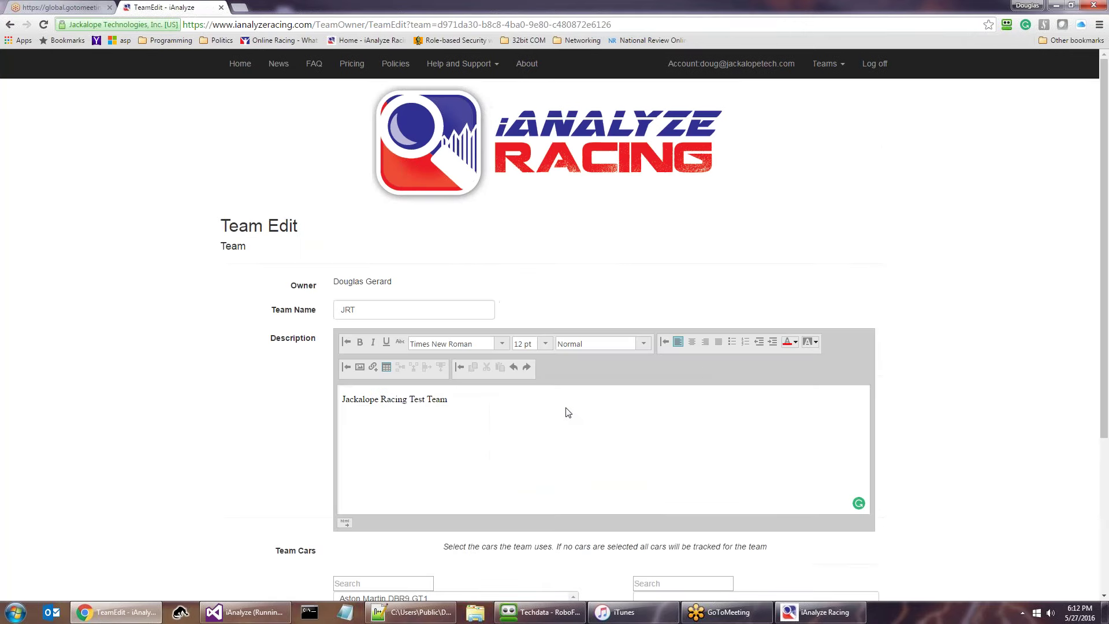
{"action": "scroll", "coordinate": [598, 424], "scroll_direction": "down", "scroll_amount": 4}
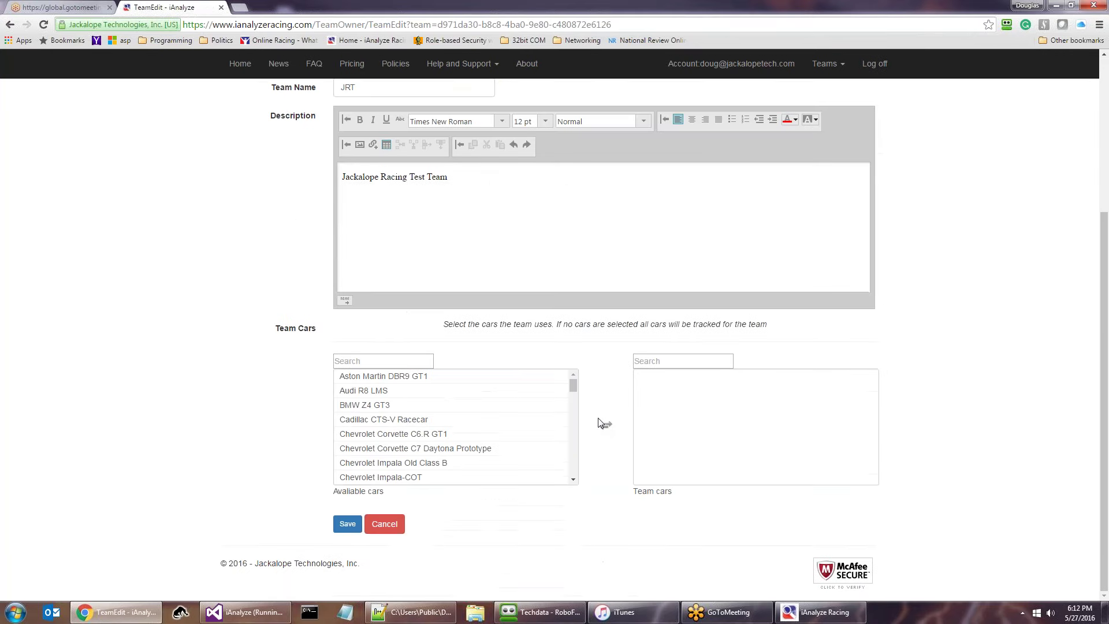
- Try adding Mazda MX-5 Cup, Mazda MX-5 Roadster, McLaren MP4-12C GT3, McLaren MP4-30 and Modified - NASCAR Whelen Tour as team cars, leaving without saving
{"action": "key", "text": "Down"}
{"action": "key", "text": "Down"}
{"action": "key", "text": "Down"}
{"action": "key", "text": "Down"}
{"action": "key", "text": "Down"}
{"action": "key", "text": "Down"}
{"action": "key", "text": "Down"}
{"action": "key", "text": "Down"}
{"action": "key", "text": "Down"}
{"action": "key", "text": "Down"}
{"action": "key", "text": "Down"}
{"action": "key", "text": "Down"}
{"action": "key", "text": "Down"}
{"action": "key", "text": "Down"}
{"action": "key", "text": "Down"}
{"action": "key", "text": "Down"}
{"action": "key", "text": "Down"}
{"action": "key", "text": "Down"}
{"action": "key", "text": "Down"}
{"action": "key", "text": "Down"}
{"action": "key", "text": "Down"}
{"action": "key", "text": "Down"}
{"action": "key", "text": "Down"}
{"action": "key", "text": "Down"}
{"action": "key", "text": "Down"}
{"action": "key", "text": "Down"}
{"action": "key", "text": "Down"}
{"action": "key", "text": "Down"}
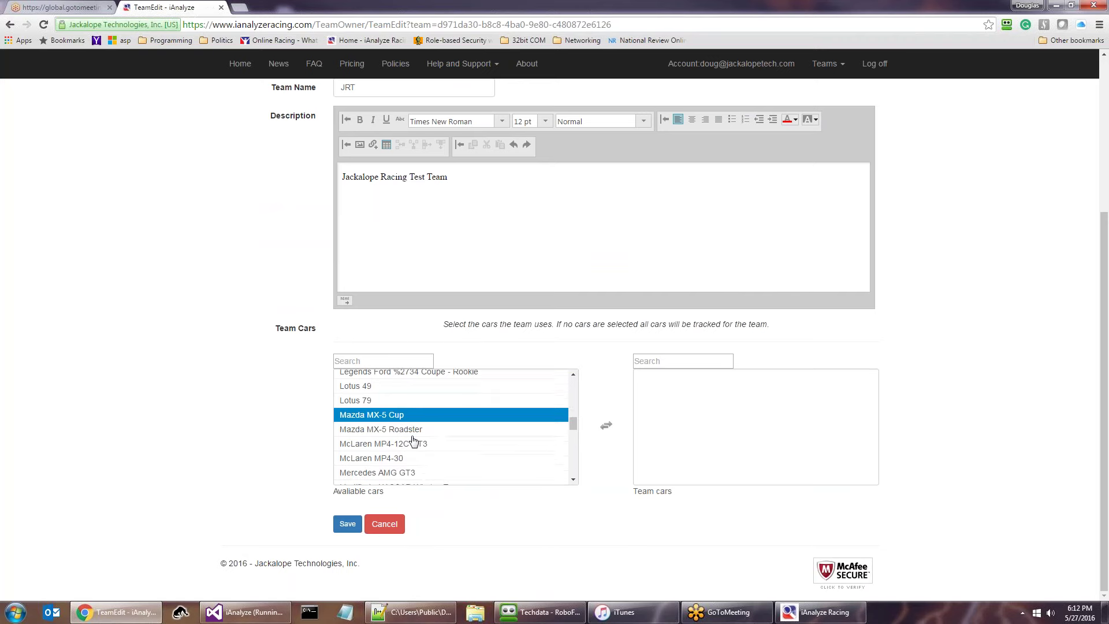
{"action": "scroll", "coordinate": [413, 440], "scroll_direction": "up", "scroll_amount": 1}
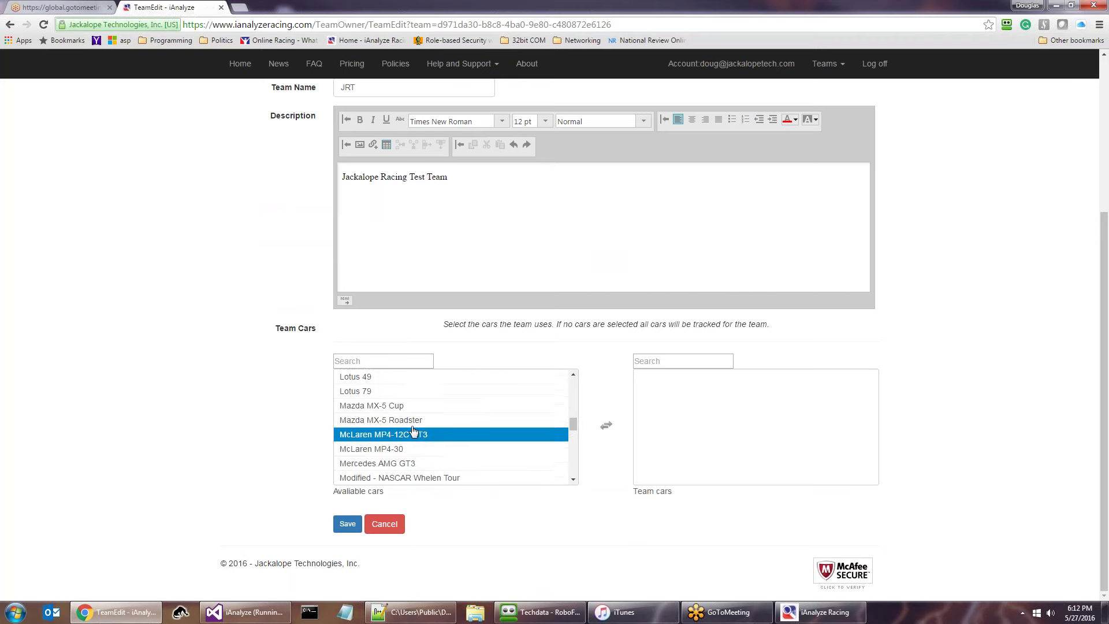
{"action": "left_click", "coordinate": [398, 433]}
{"action": "double_click", "coordinate": [399, 433]}
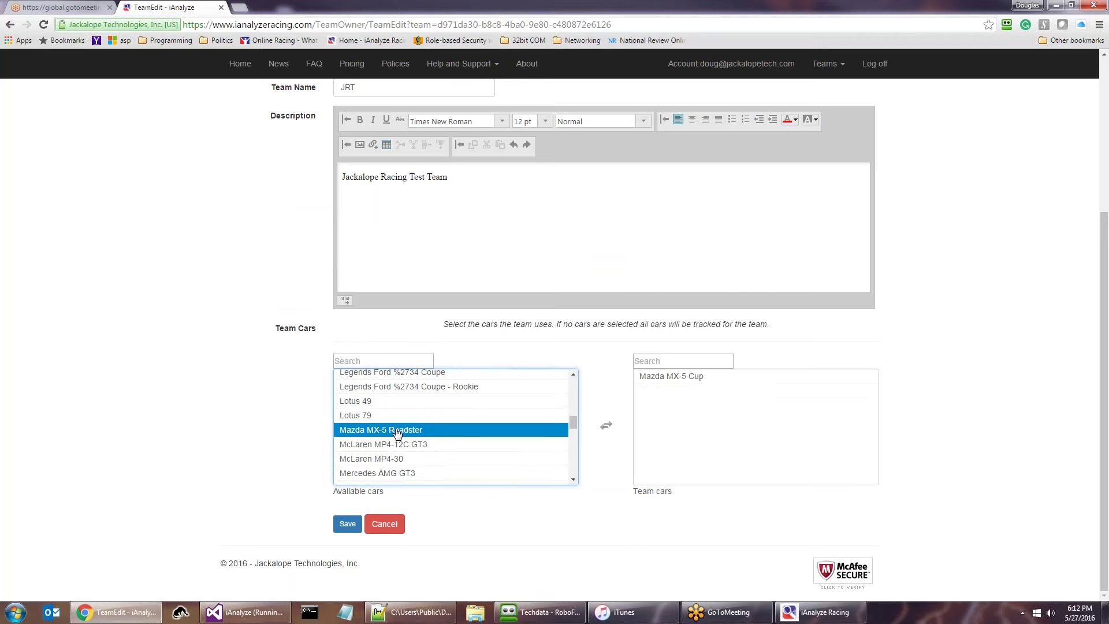
{"action": "double_click", "coordinate": [397, 433]}
{"action": "double_click", "coordinate": [396, 433]}
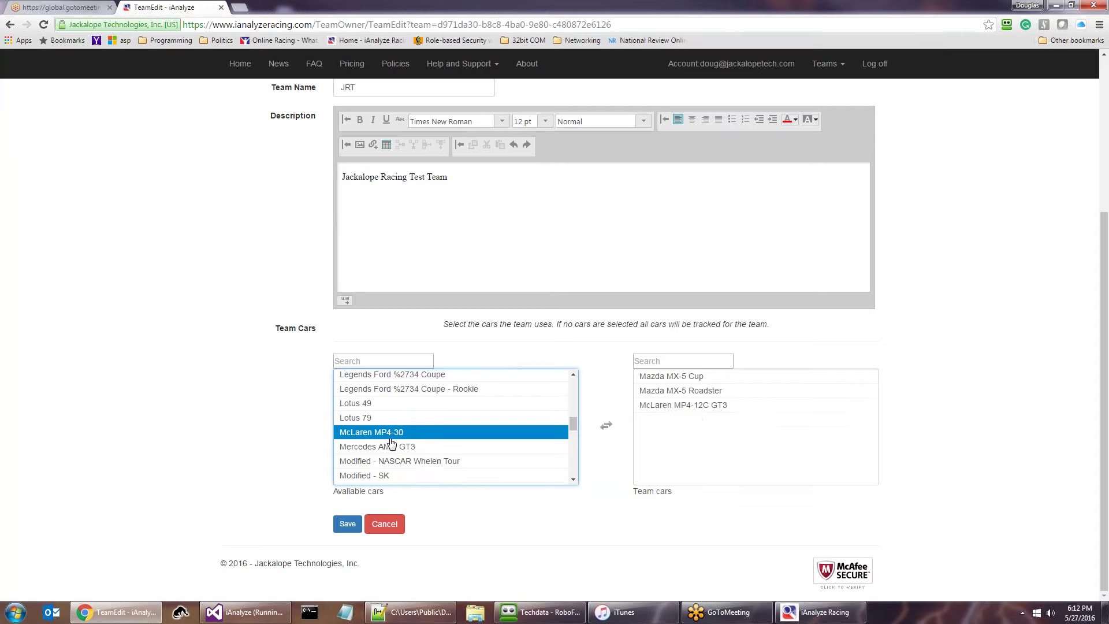
{"action": "double_click", "coordinate": [396, 433]}
{"action": "double_click", "coordinate": [396, 448]}
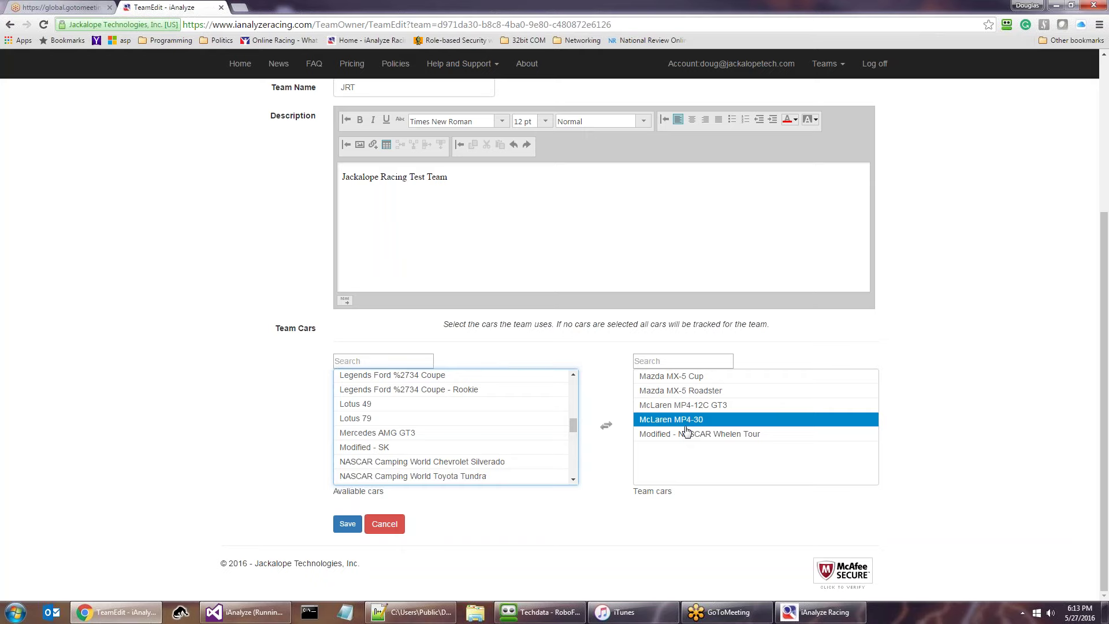
{"action": "scroll", "coordinate": [660, 433], "scroll_direction": "up", "scroll_amount": 3}
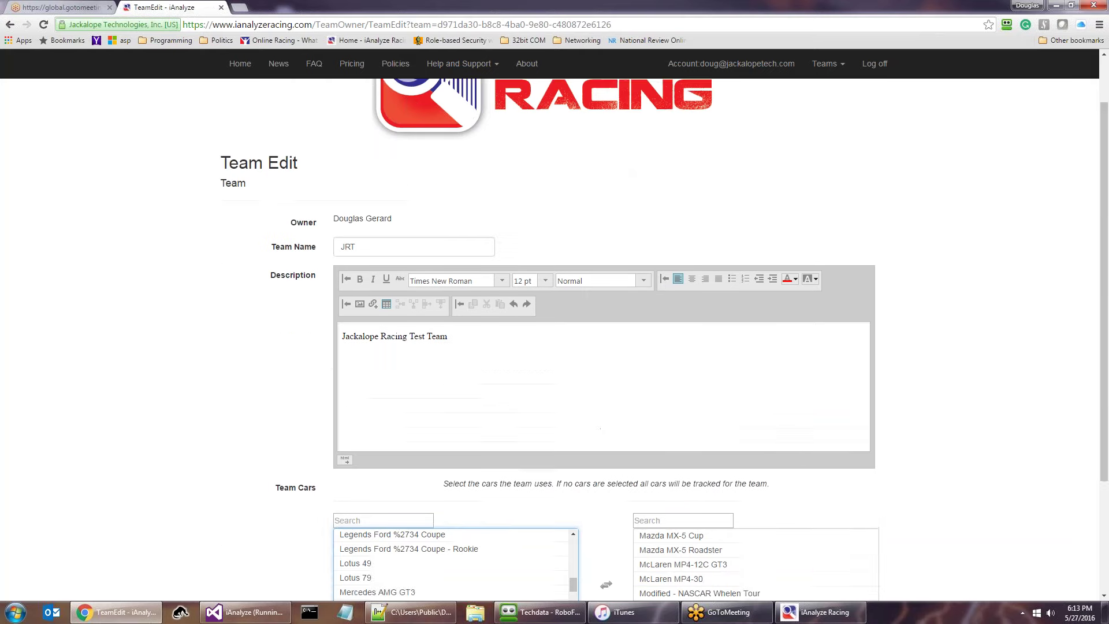
{"action": "scroll", "coordinate": [656, 317], "scroll_direction": "up", "scroll_amount": 2}
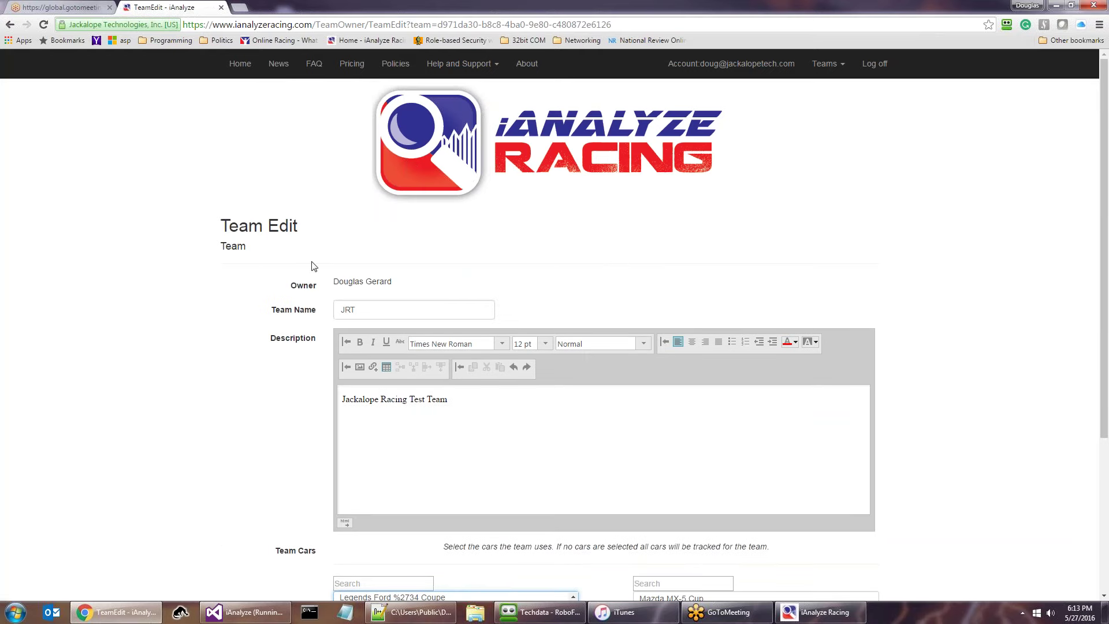
{"action": "left_click", "coordinate": [10, 24]}
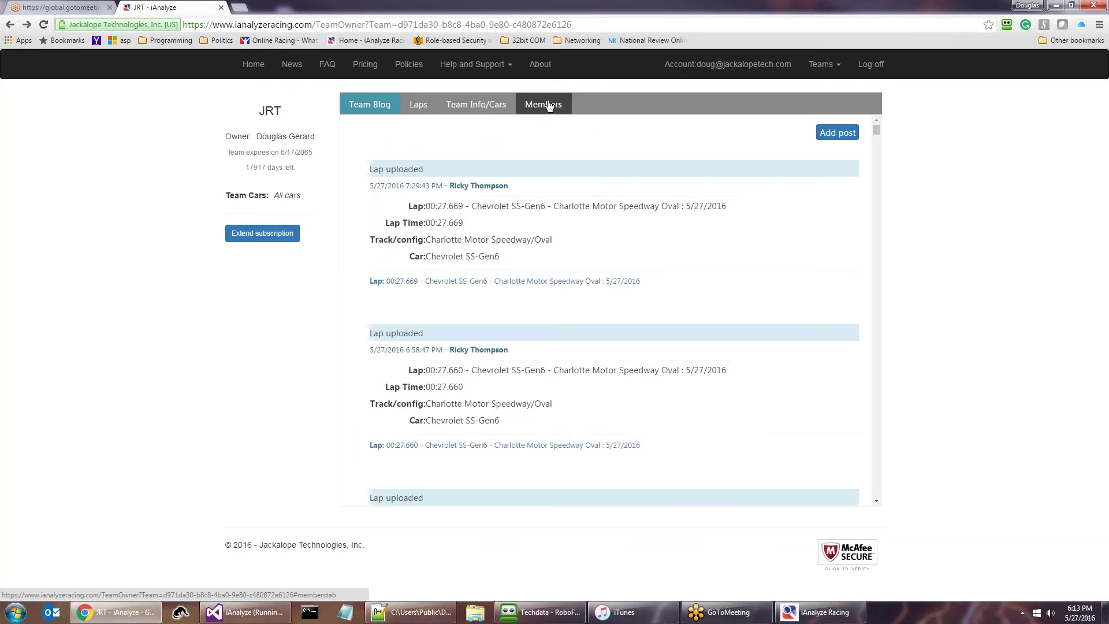
- Open the JRT team's member list and turn the owner's notifications off and back on
{"action": "mouse_move", "coordinate": [589, 236]}
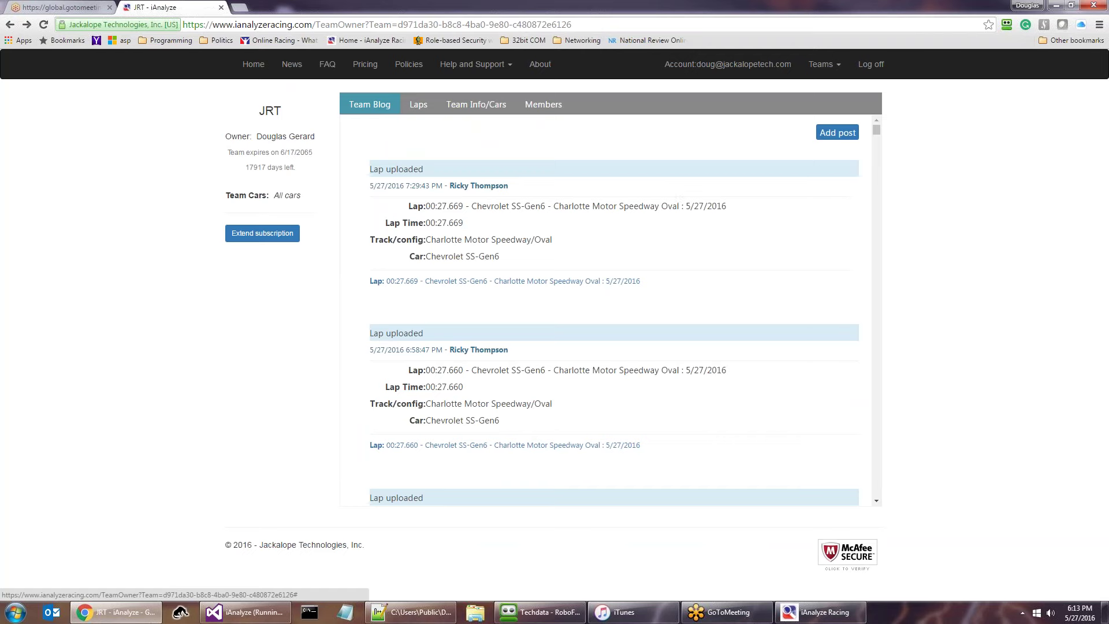
{"action": "left_click", "coordinate": [543, 113]}
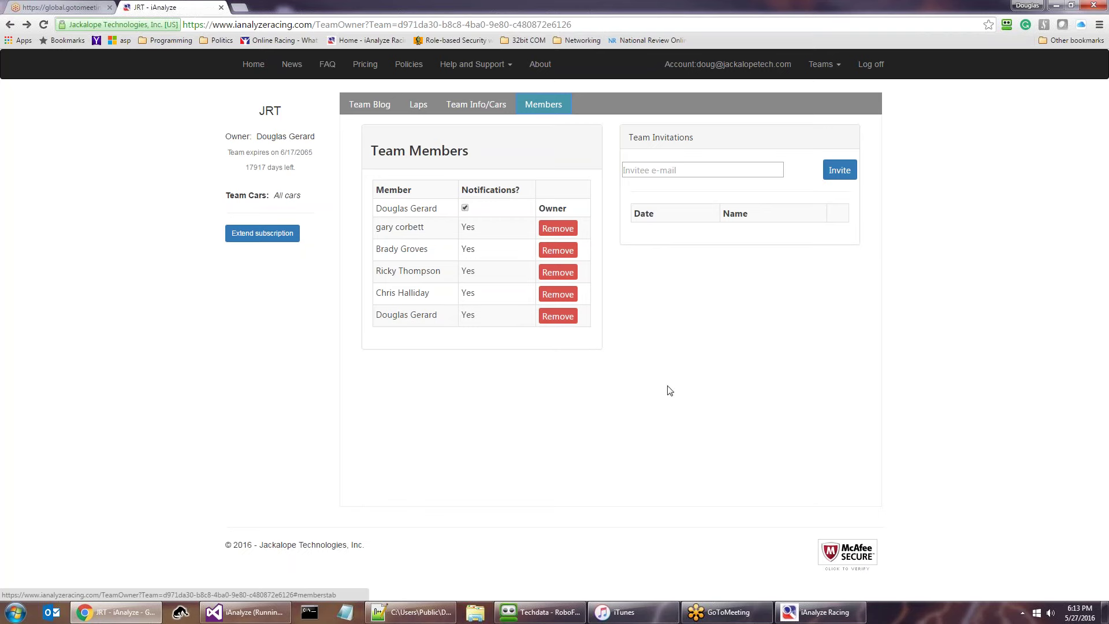
{"action": "left_click", "coordinate": [466, 209]}
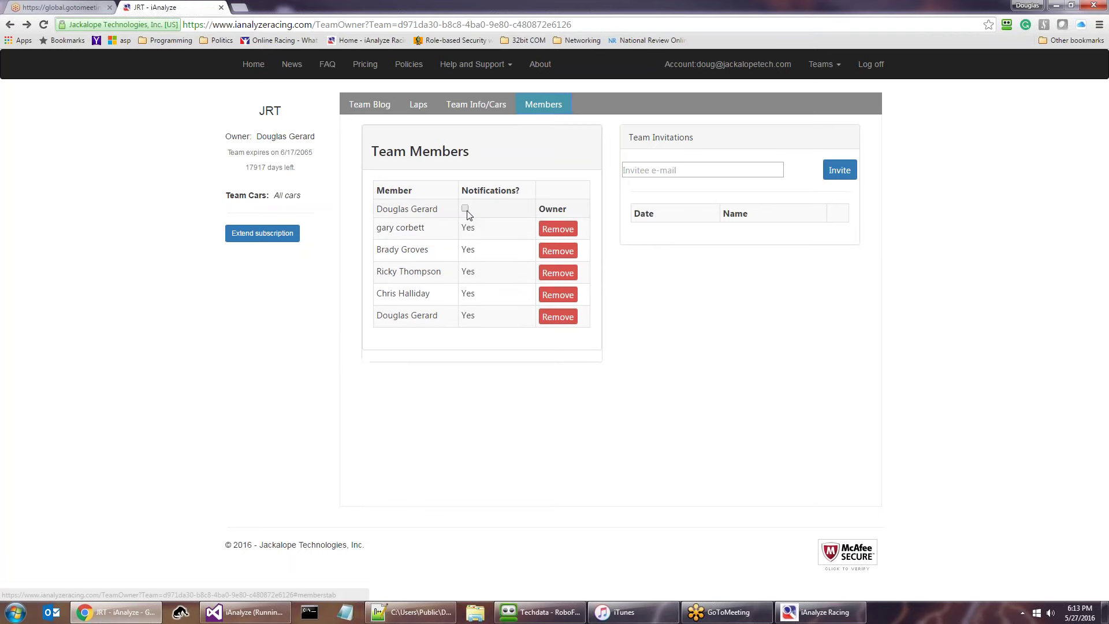
{"action": "left_click", "coordinate": [465, 209]}
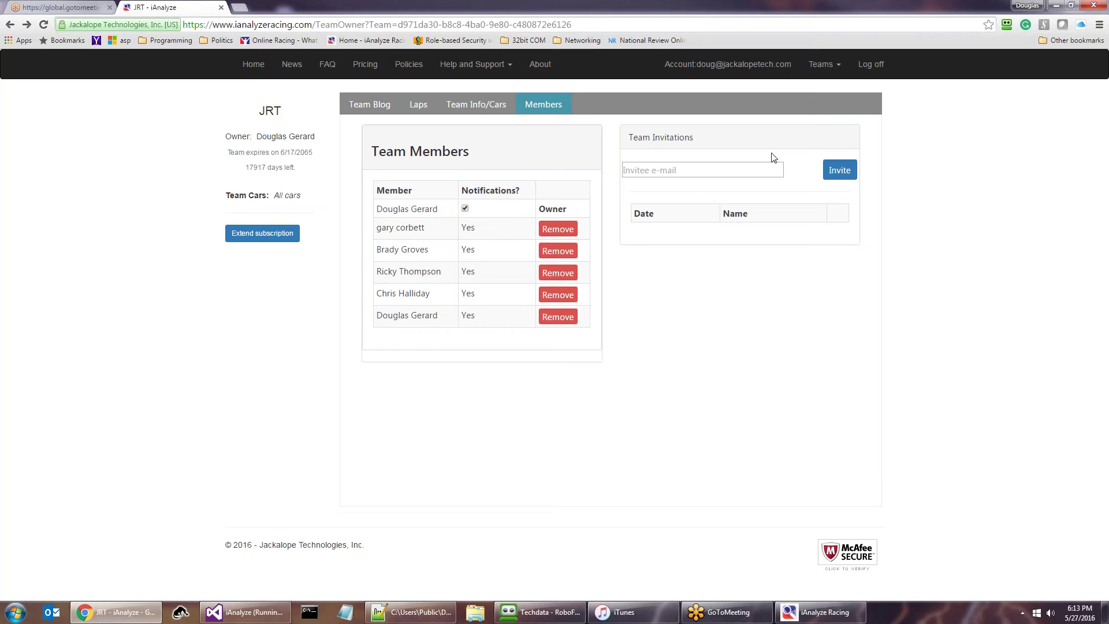
- Look at the invitee e-mail field for team invitations and return to the team blog
{"action": "left_click", "coordinate": [765, 170]}
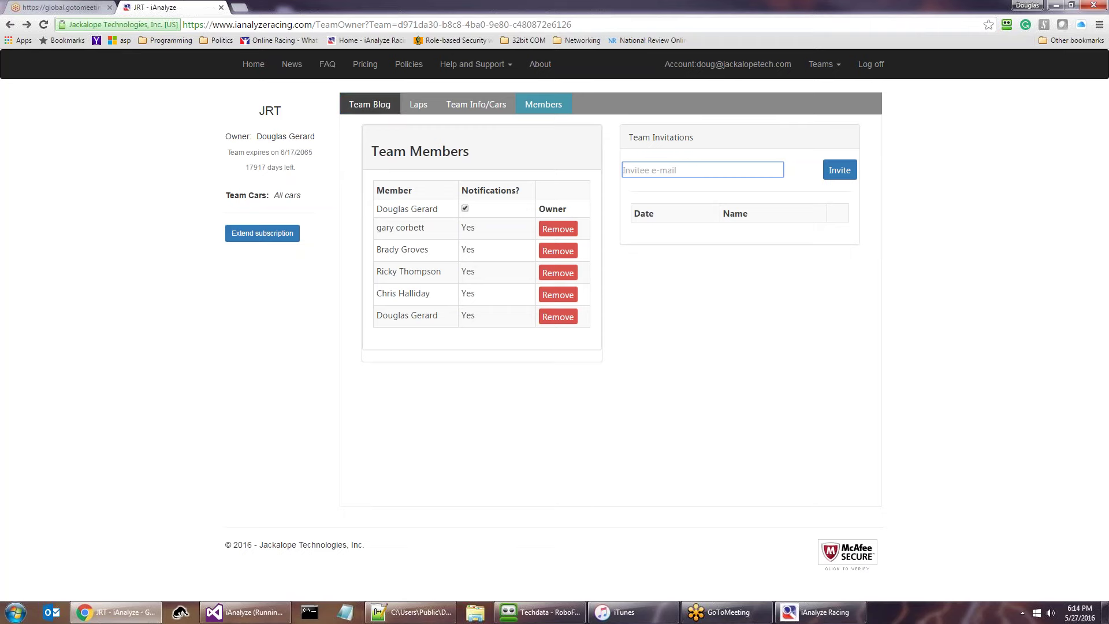
{"action": "left_click", "coordinate": [369, 110]}
{"action": "left_click", "coordinate": [369, 110]}
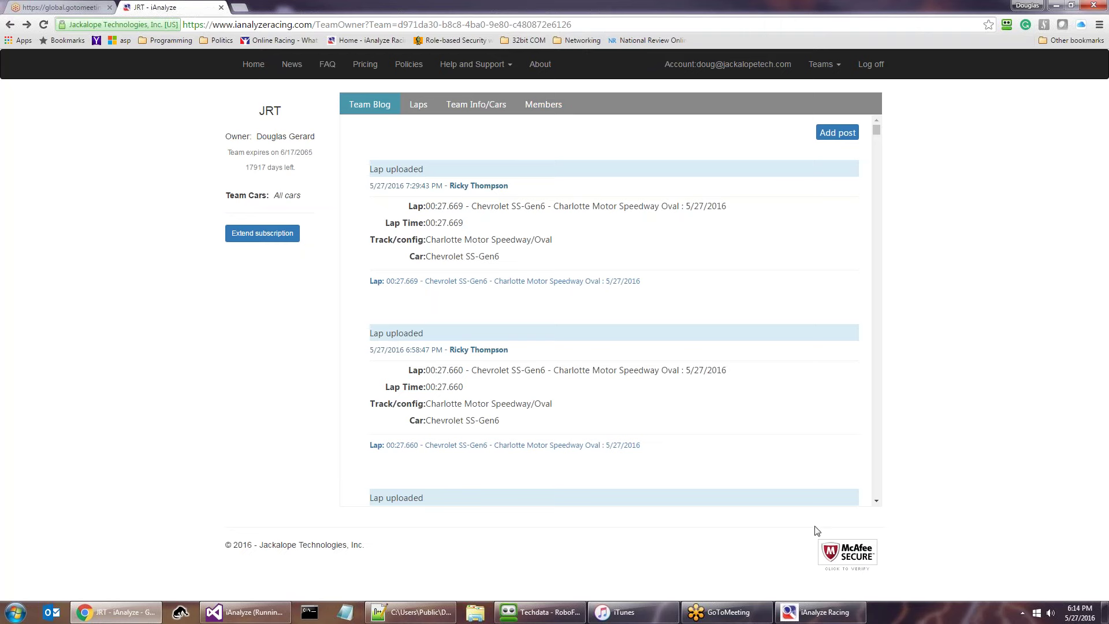
- Switch to the iAnalyze Racing desktop program and view its list of teams
{"action": "left_click", "coordinate": [820, 613]}
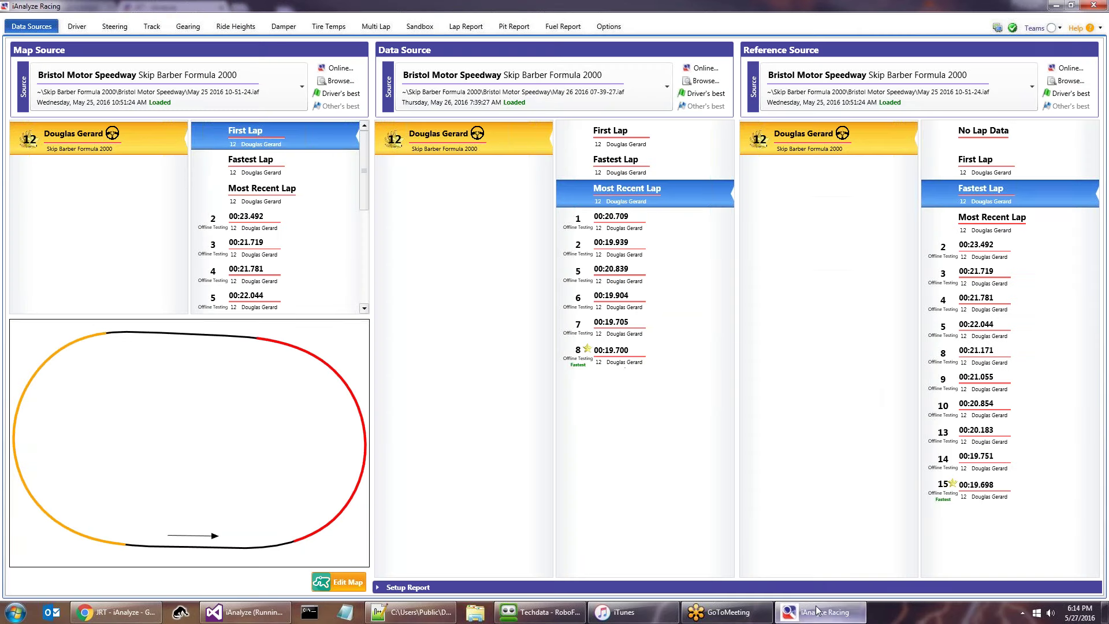
{"action": "left_click", "coordinate": [1062, 27]}
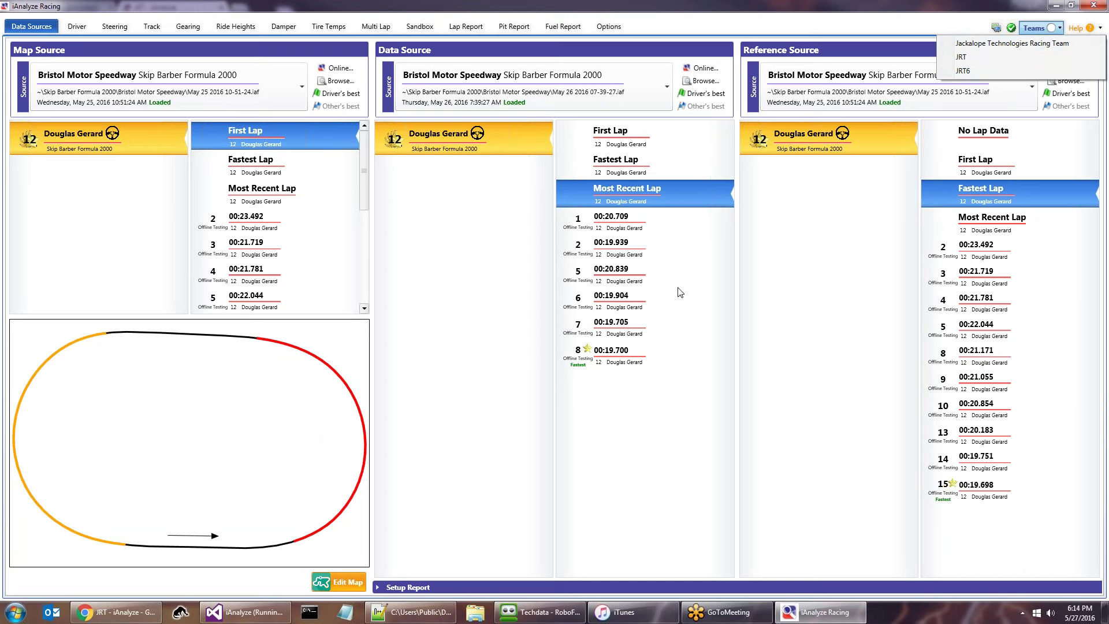
- Select lap 1 of the Bristol Motor Speedway Skip Barber Formula 2000 session as the Data Source lap
{"action": "left_click", "coordinate": [624, 221]}
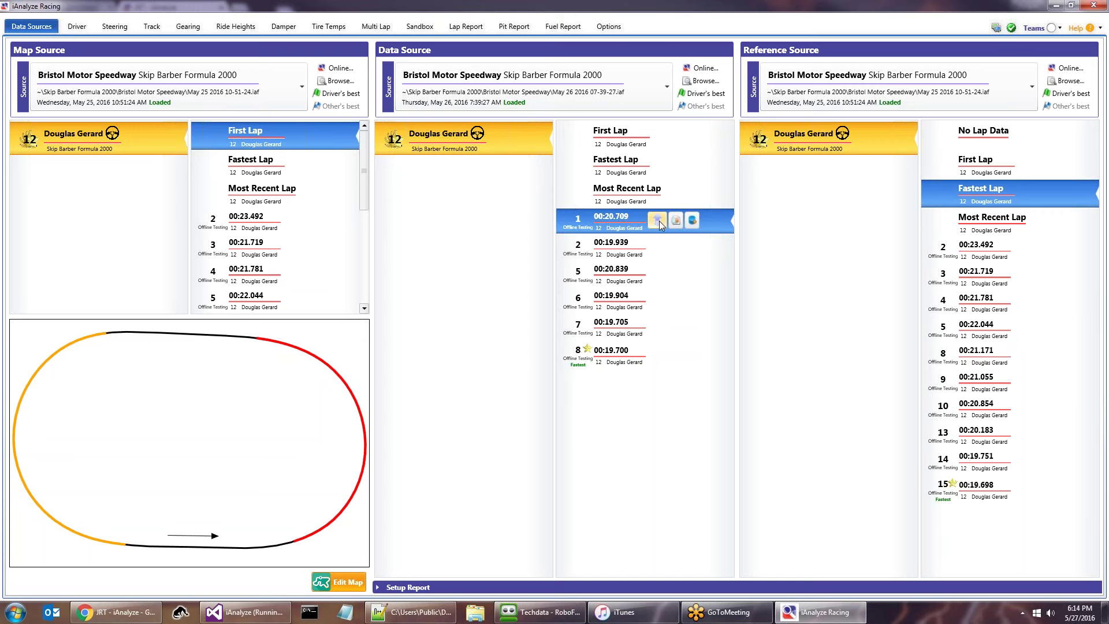
{"action": "left_click", "coordinate": [660, 220]}
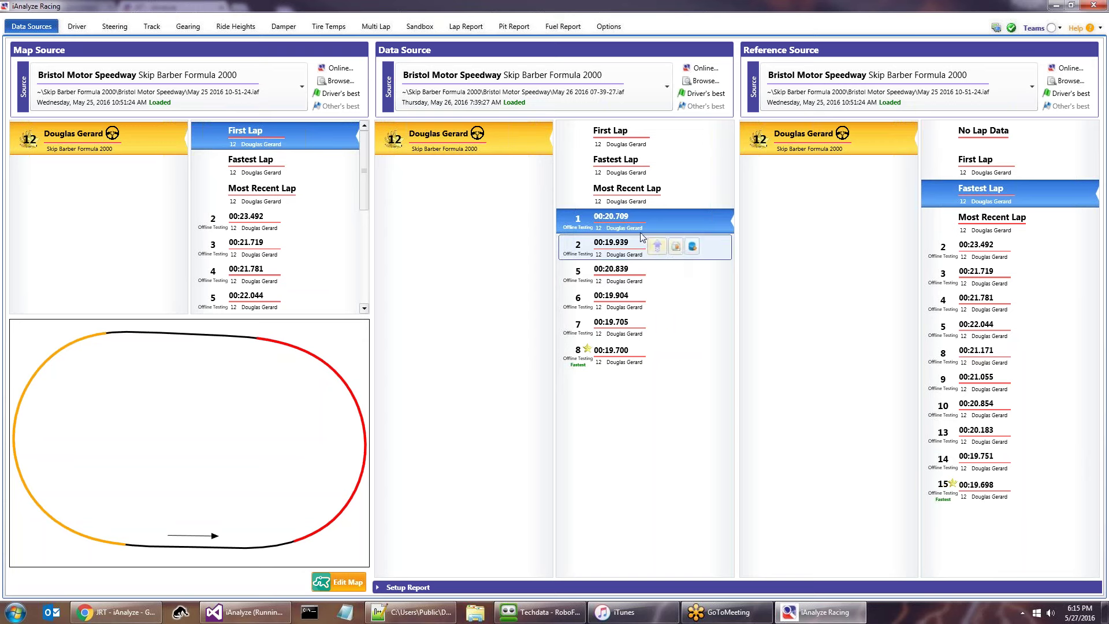
{"action": "mouse_move", "coordinate": [617, 229]}
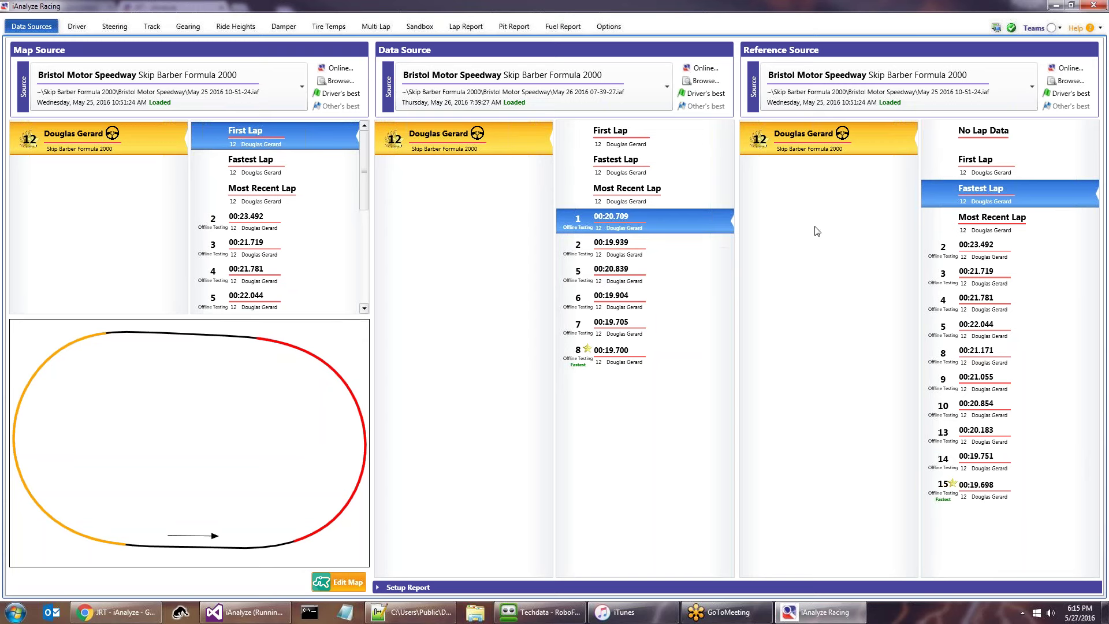
- Download JRT's shared 00:20.709 Bristol Motor Speedway lap into the Data Source, saving the lap and its iRacing setup under the suggested file names
{"action": "left_click", "coordinate": [1060, 29]}
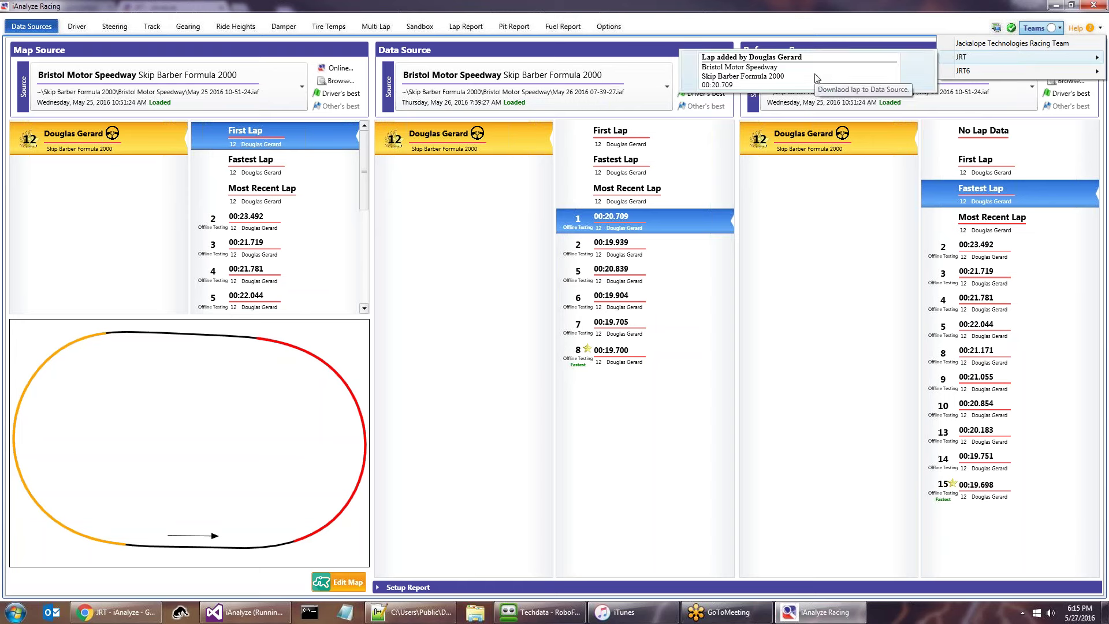
{"action": "left_click", "coordinate": [816, 79]}
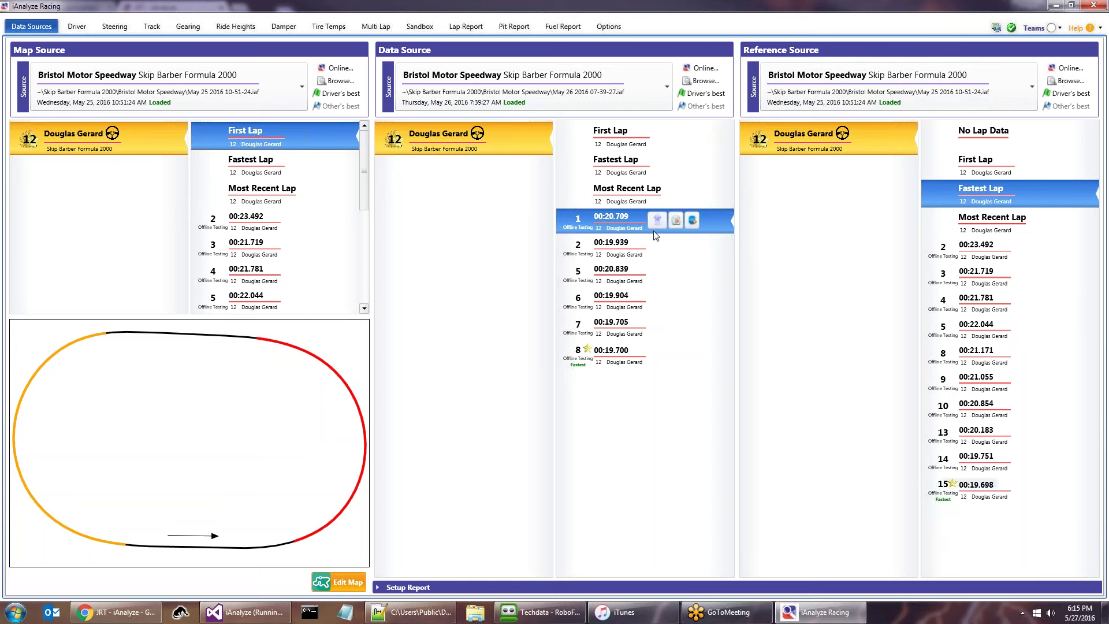
{"action": "left_click", "coordinate": [673, 219]}
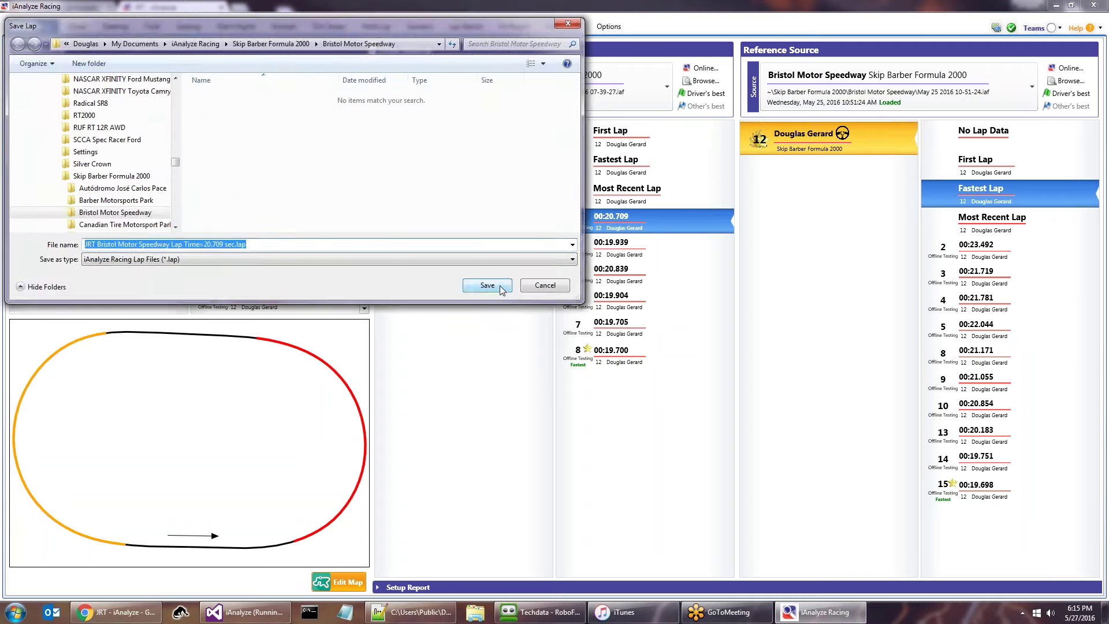
{"action": "left_click", "coordinate": [501, 289]}
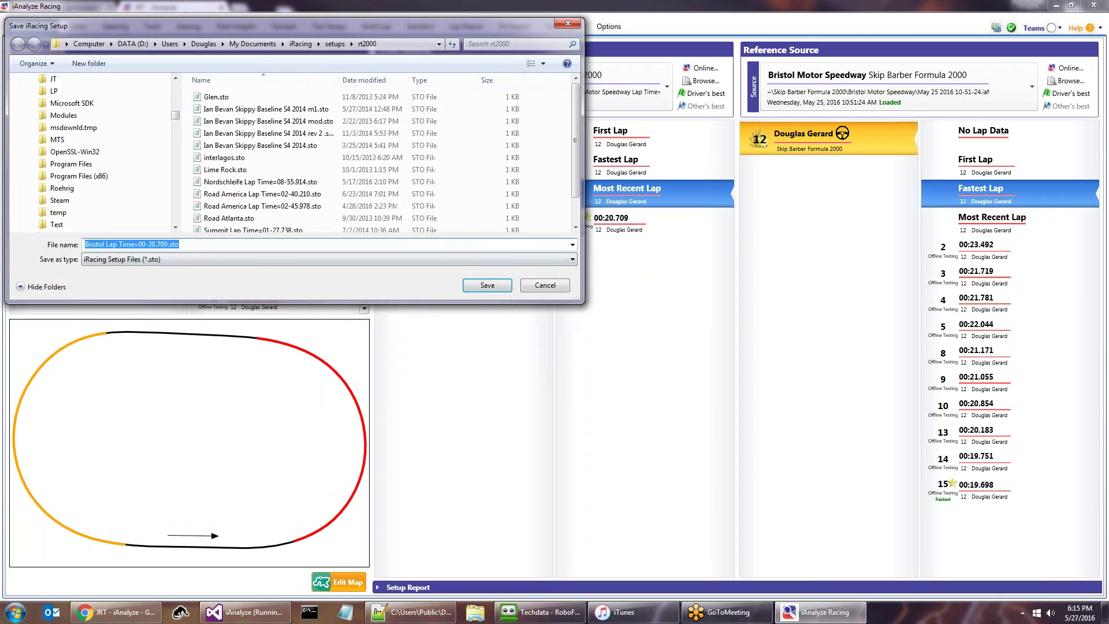
{"action": "left_click", "coordinate": [487, 285]}
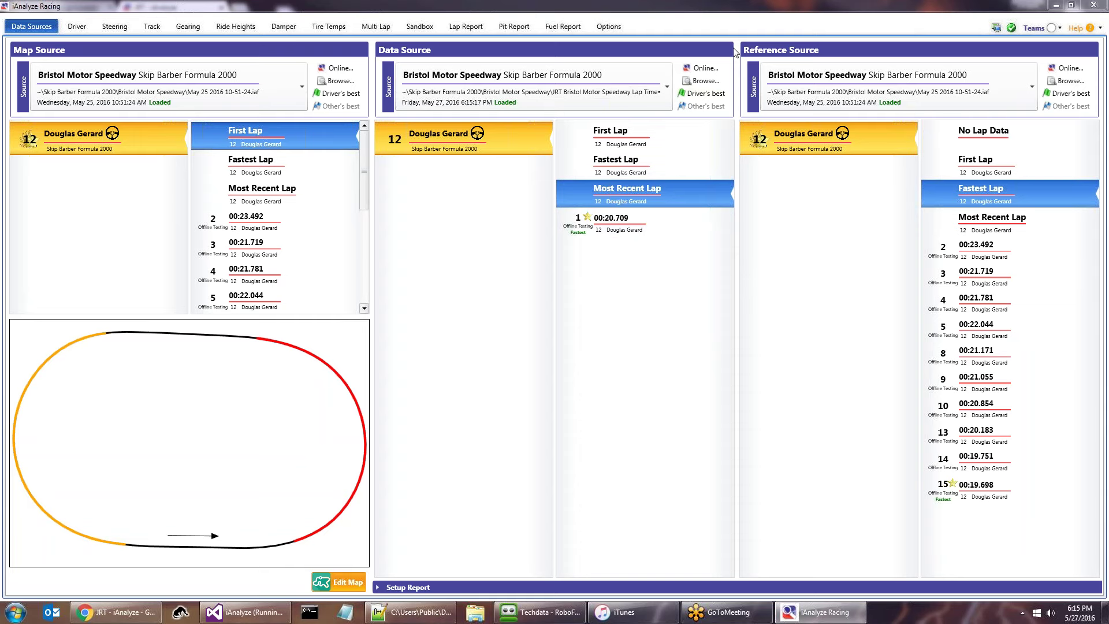
- Open the online lap browser for the Data Source and select the SCCA Spec Racer Ford in the car list
{"action": "left_click", "coordinate": [704, 68]}
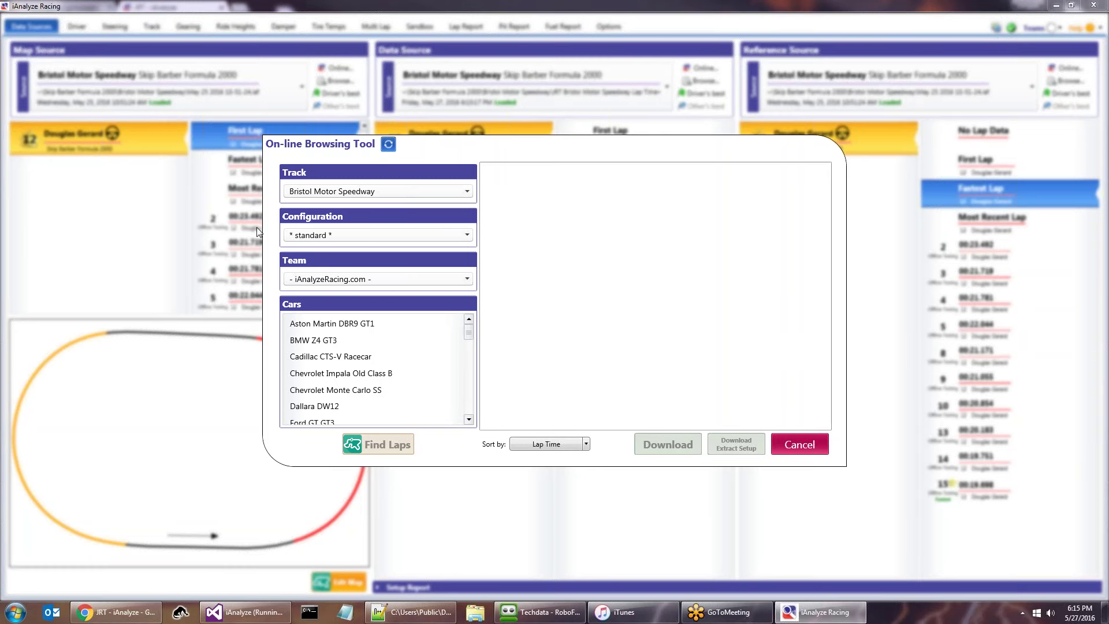
{"action": "scroll", "coordinate": [358, 355], "scroll_direction": "down", "scroll_amount": 1}
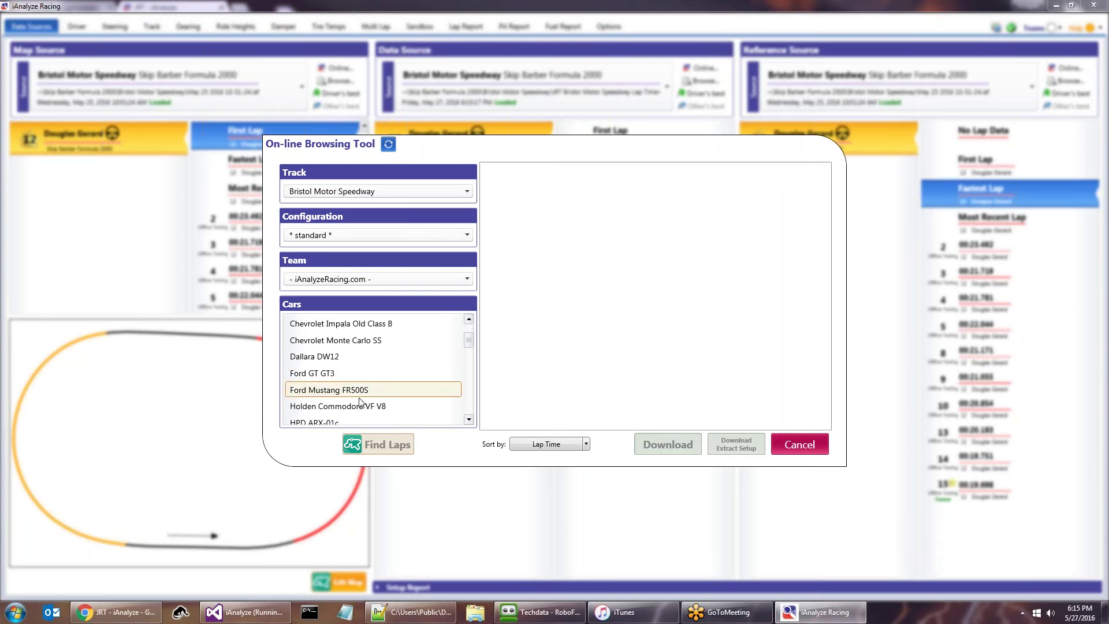
{"action": "scroll", "coordinate": [370, 381], "scroll_direction": "down", "scroll_amount": 3}
{"action": "scroll", "coordinate": [372, 378], "scroll_direction": "down", "scroll_amount": 5}
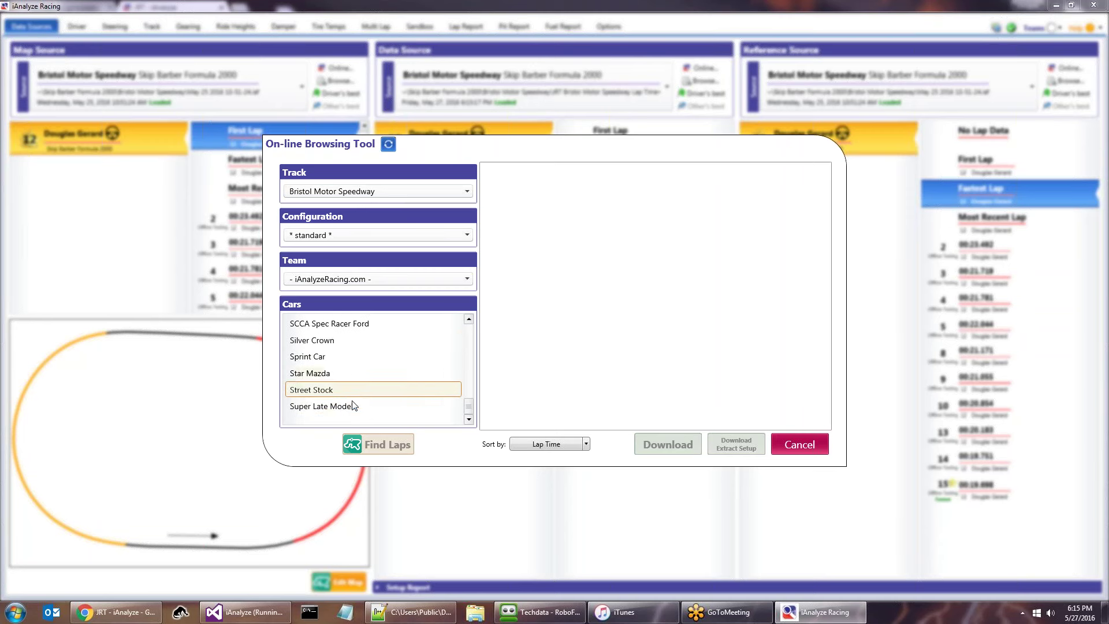
{"action": "left_click", "coordinate": [348, 325]}
{"action": "scroll", "coordinate": [357, 337], "scroll_direction": "up", "scroll_amount": 1}
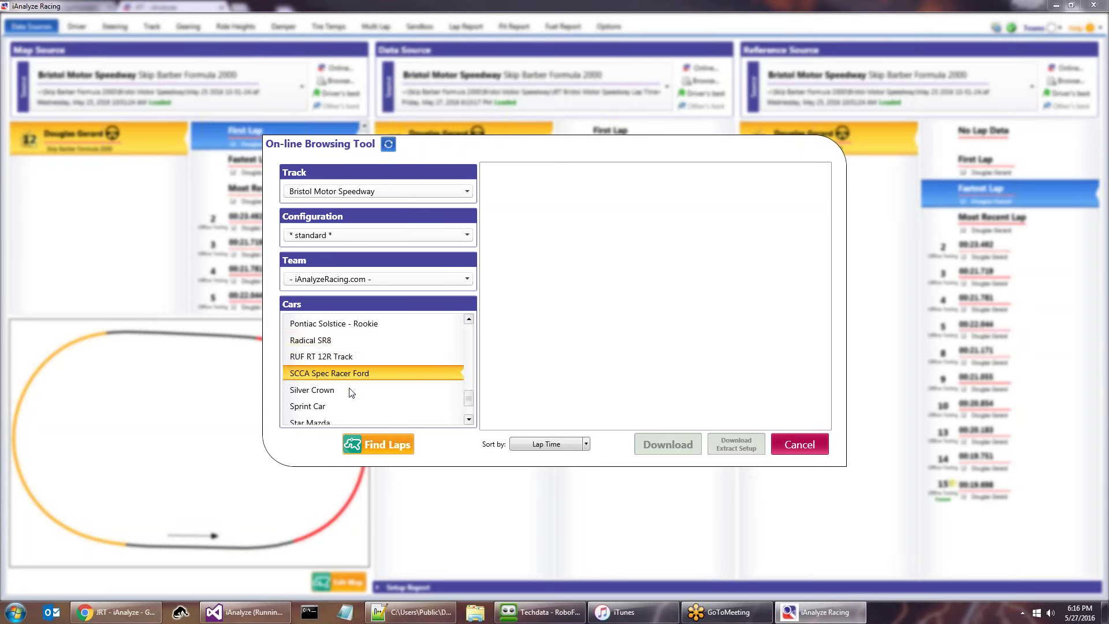
- Look through the car list and select the NASCAR Camping World Toyota Tundra, Sprint Cup Chevrolet SS and Sprint Cup Ford Fusion together
{"action": "scroll", "coordinate": [351, 393], "scroll_direction": "down", "scroll_amount": 1}
{"action": "scroll", "coordinate": [351, 392], "scroll_direction": "up", "scroll_amount": 1}
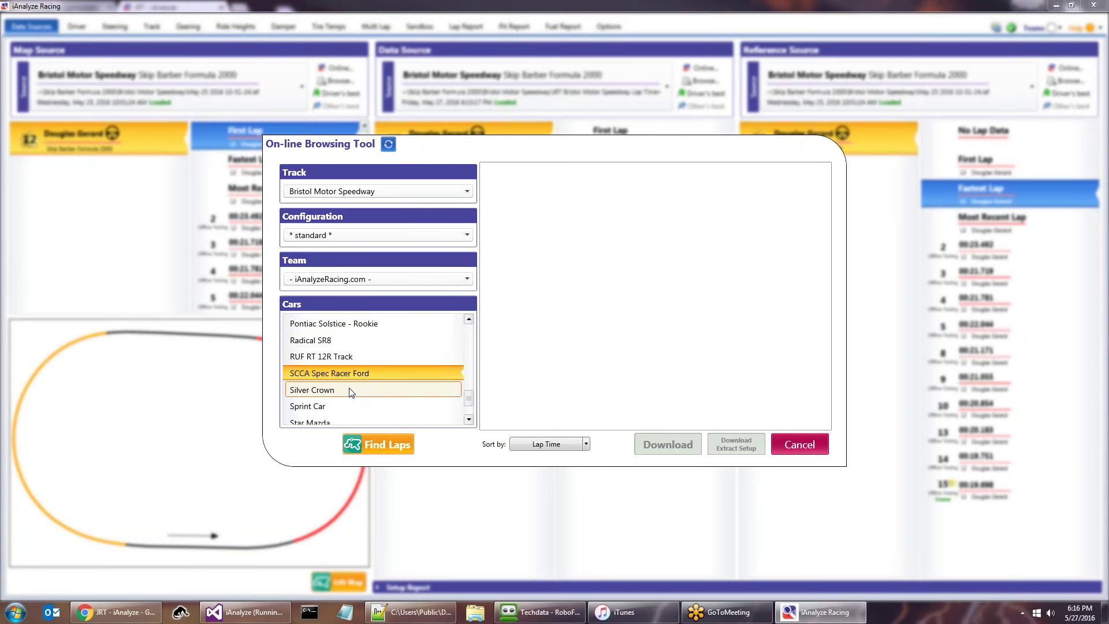
{"action": "scroll", "coordinate": [350, 394], "scroll_direction": "up", "scroll_amount": 2}
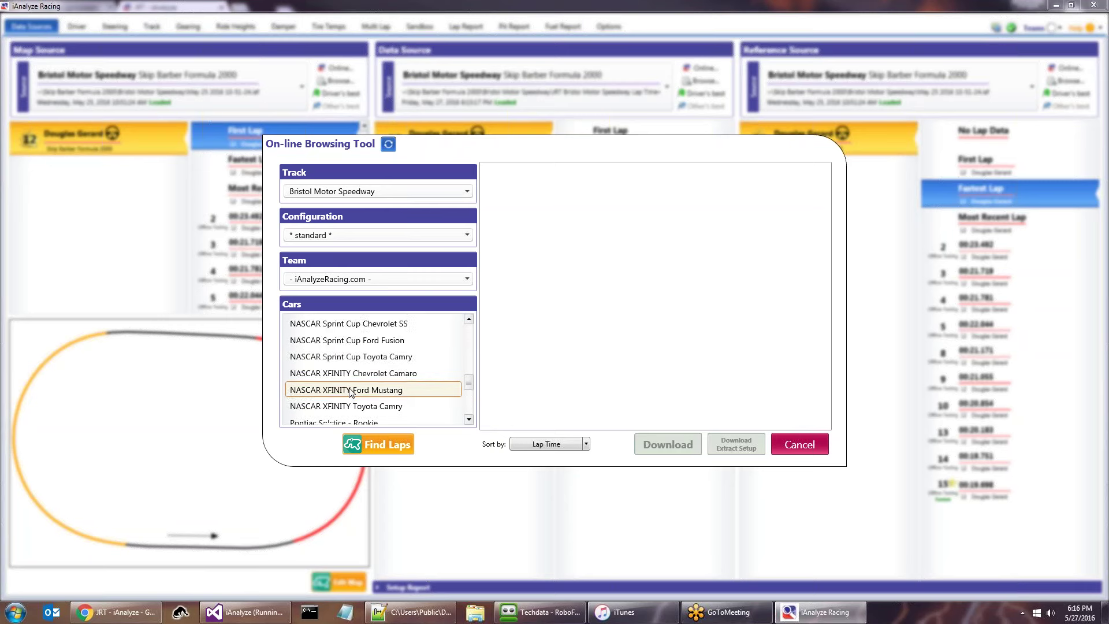
{"action": "scroll", "coordinate": [350, 394], "scroll_direction": "down", "scroll_amount": 2}
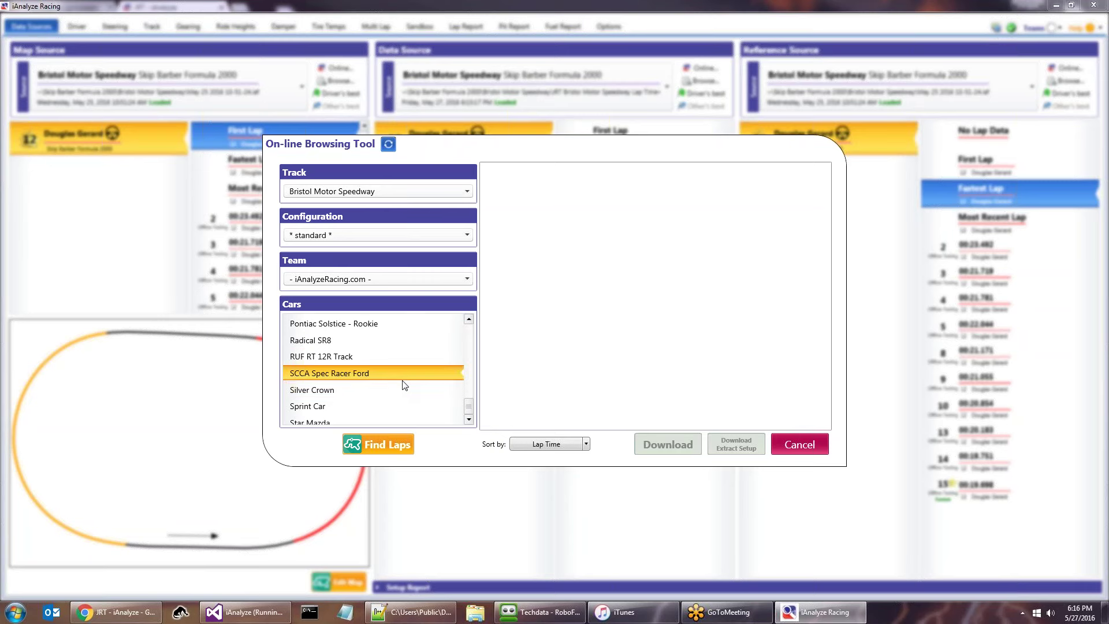
{"action": "scroll", "coordinate": [381, 388], "scroll_direction": "down", "scroll_amount": 1}
{"action": "scroll", "coordinate": [405, 385], "scroll_direction": "up", "scroll_amount": 4}
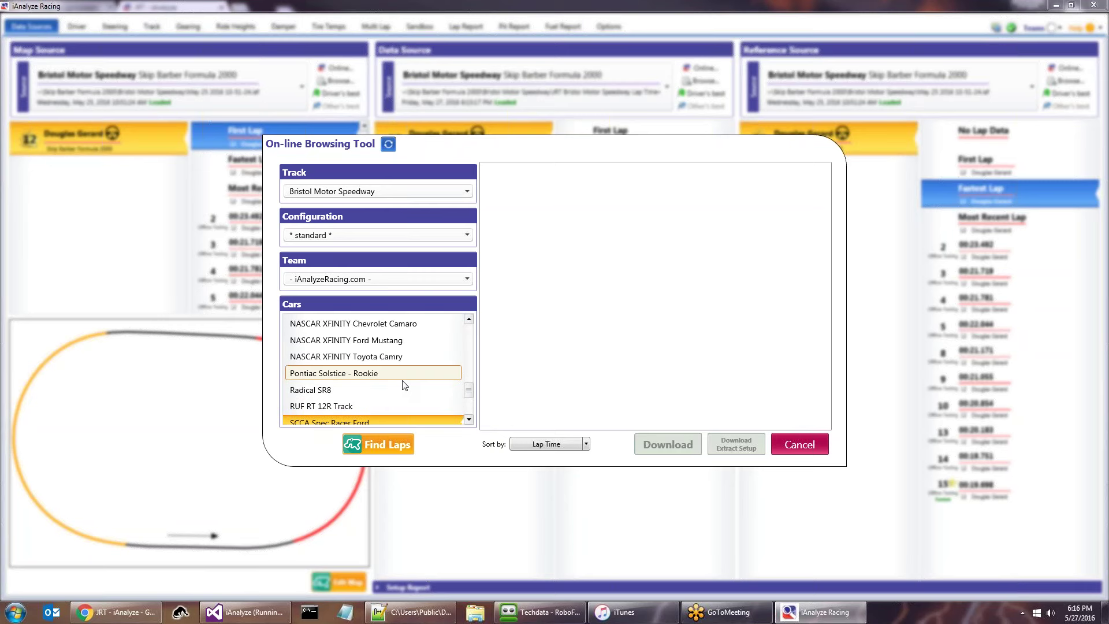
{"action": "scroll", "coordinate": [405, 386], "scroll_direction": "up", "scroll_amount": 4}
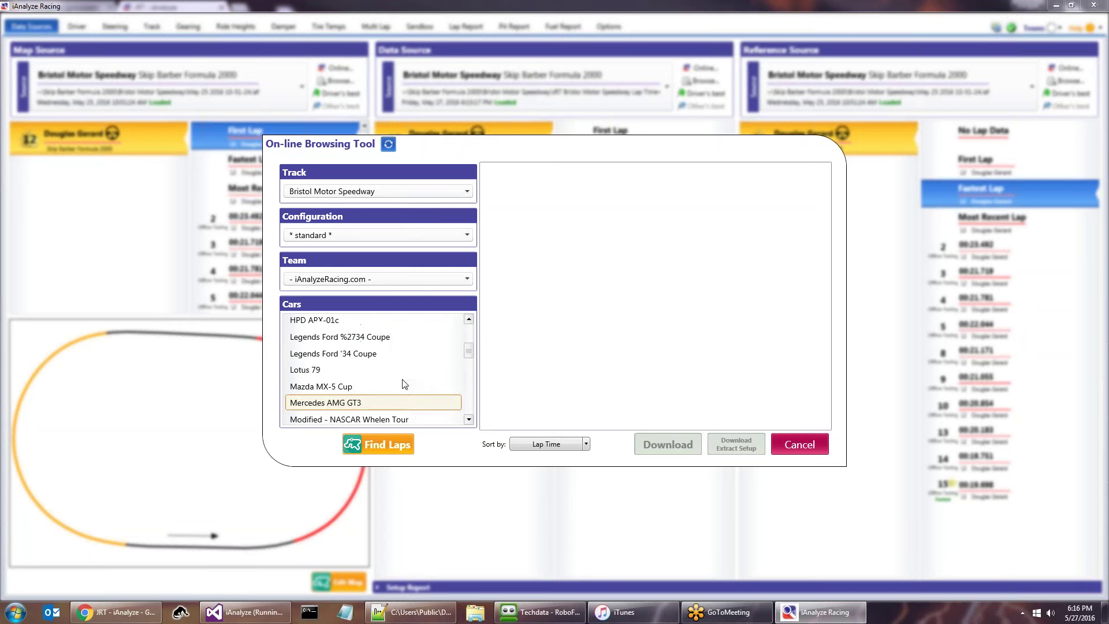
{"action": "scroll", "coordinate": [405, 385], "scroll_direction": "up", "scroll_amount": 2}
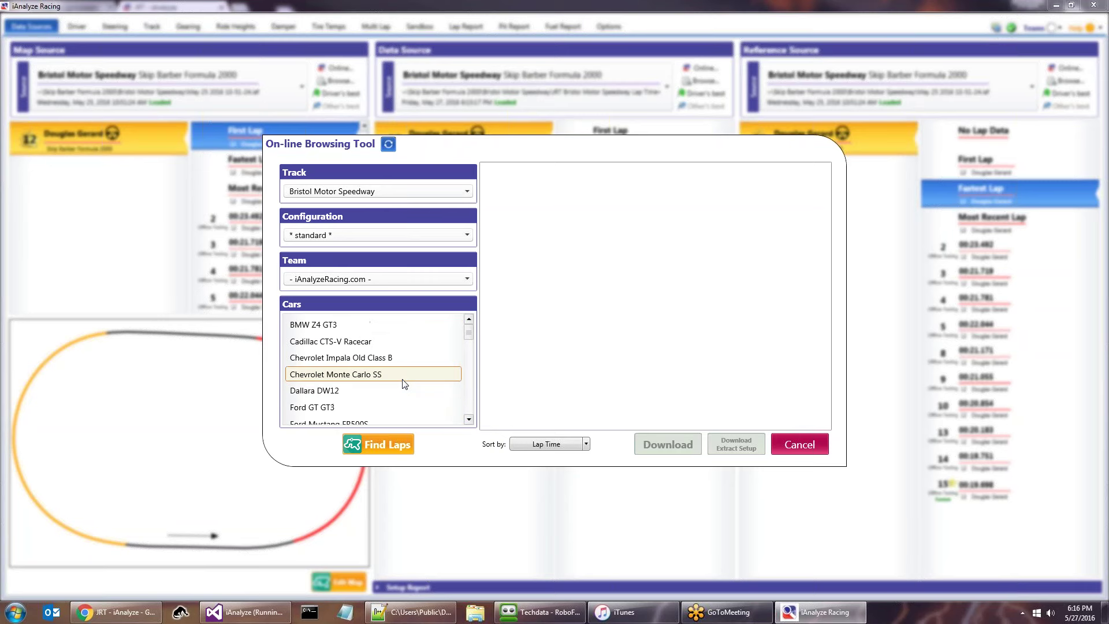
{"action": "scroll", "coordinate": [393, 354], "scroll_direction": "down", "scroll_amount": 4}
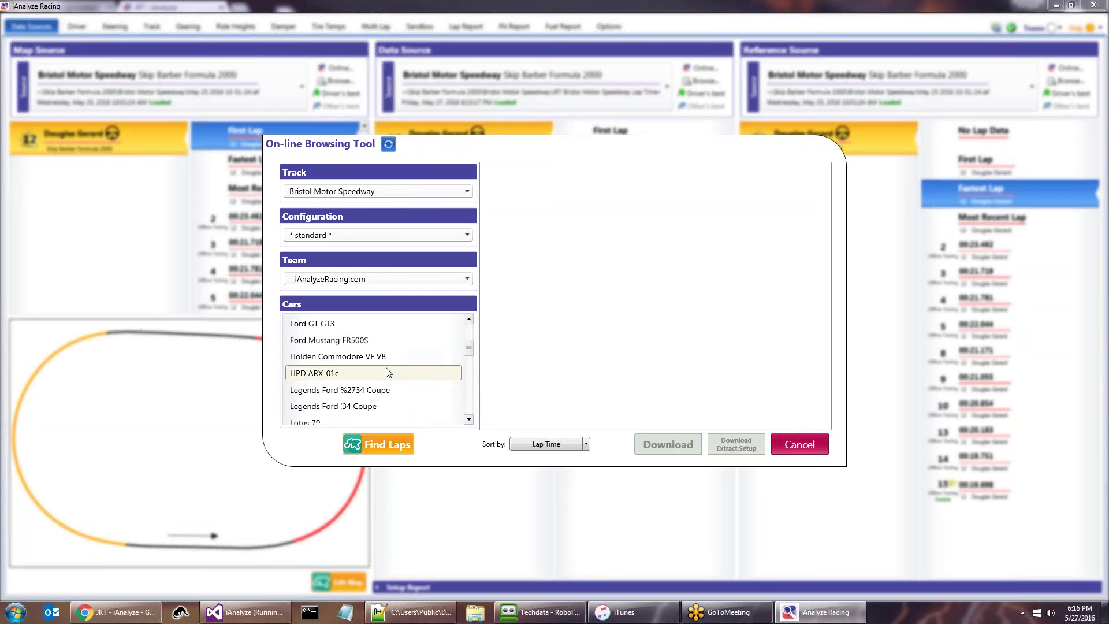
{"action": "scroll", "coordinate": [382, 376], "scroll_direction": "down", "scroll_amount": 2}
{"action": "left_click_drag", "start_coordinate": [383, 374], "coordinate": [390, 421]}
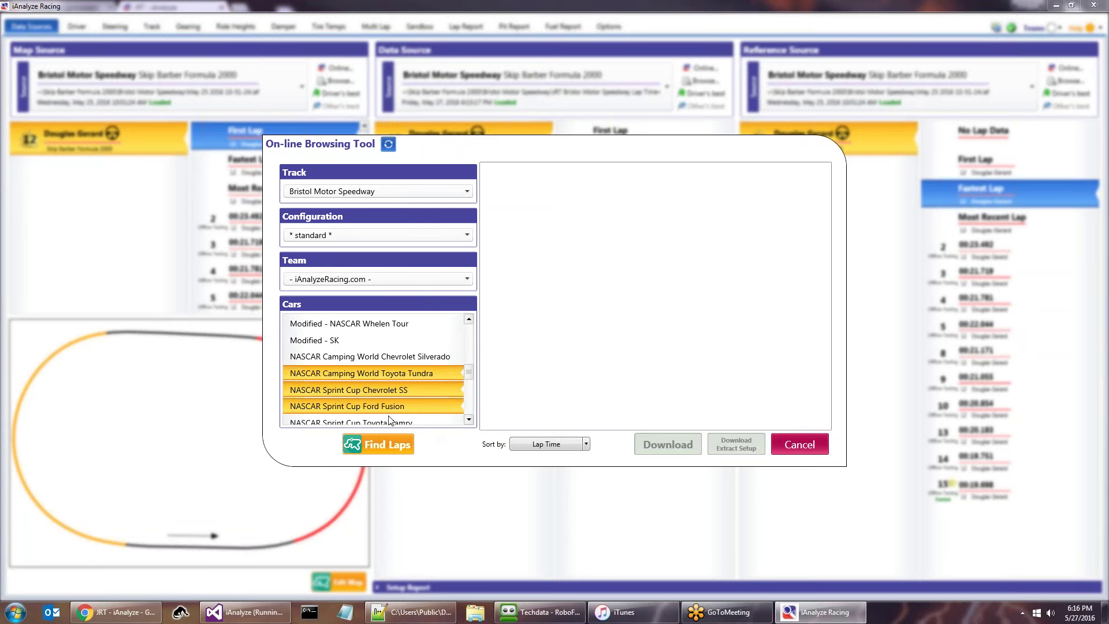
- Set the team for the online lap search to JRT
{"action": "left_click", "coordinate": [396, 283]}
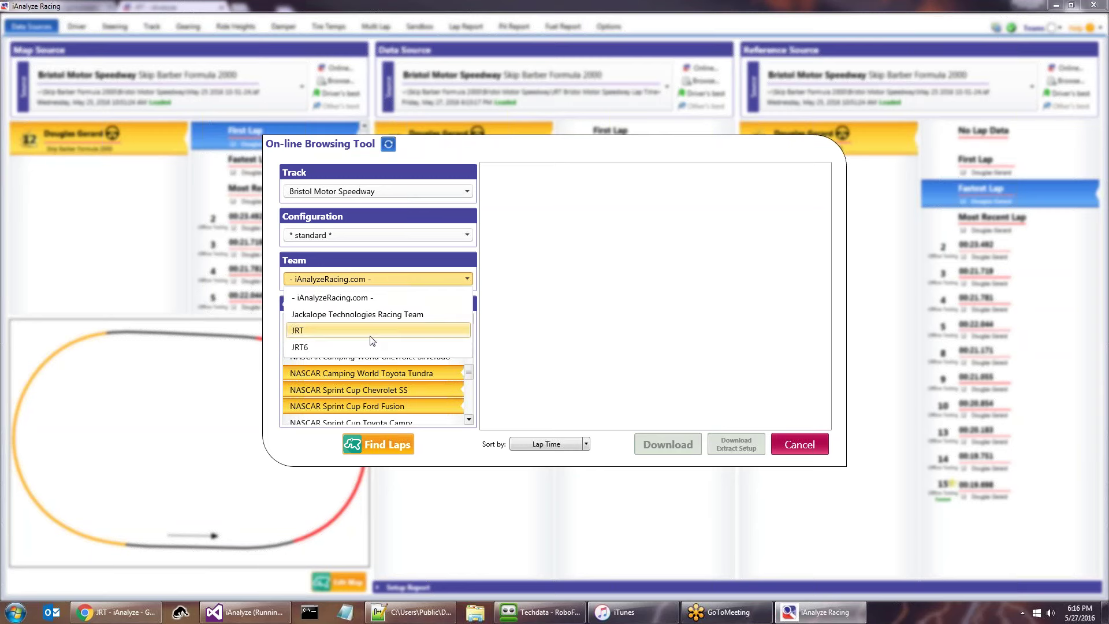
{"action": "left_click", "coordinate": [407, 276]}
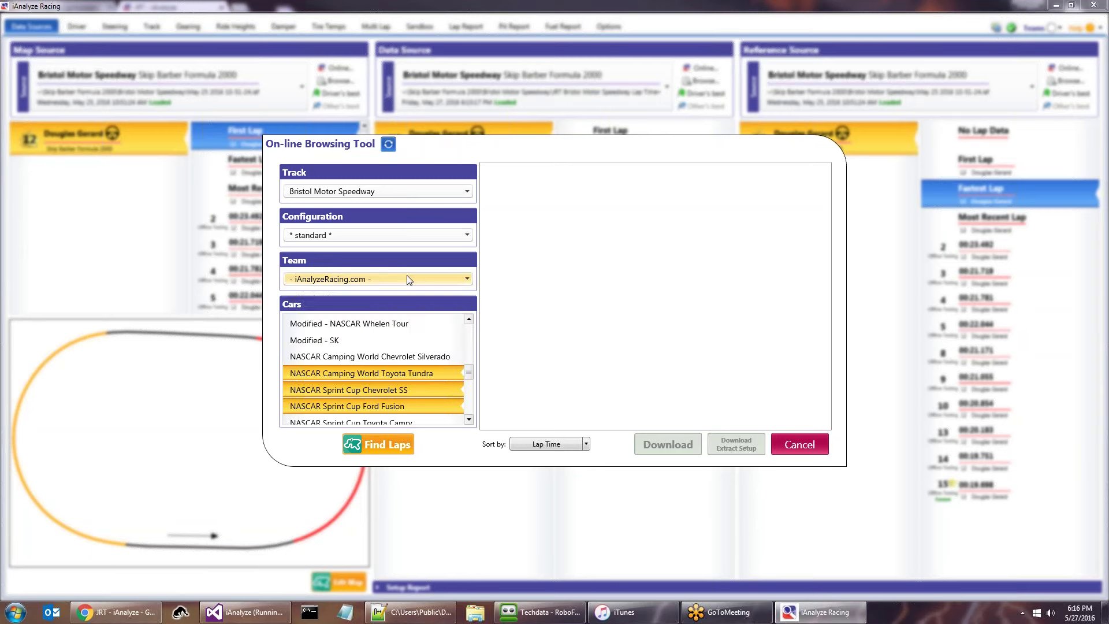
{"action": "left_click", "coordinate": [407, 276]}
{"action": "left_click", "coordinate": [363, 332]}
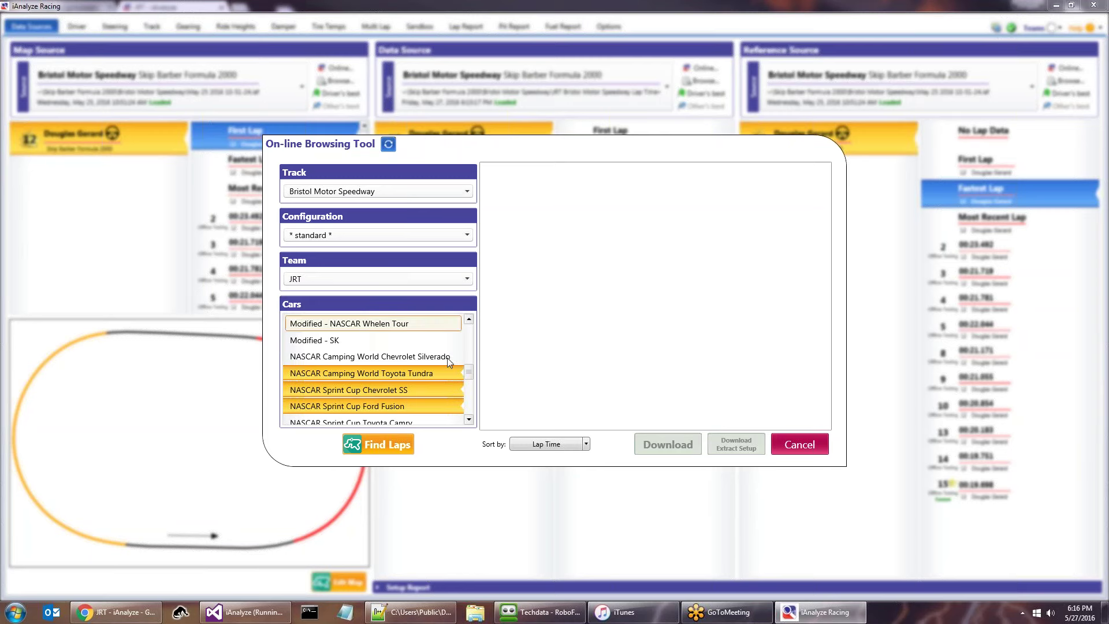
- Select the SCCA Spec Racer Ford in the car list and run the lap search for the JRT team
{"action": "scroll", "coordinate": [429, 405], "scroll_direction": "down", "scroll_amount": 1}
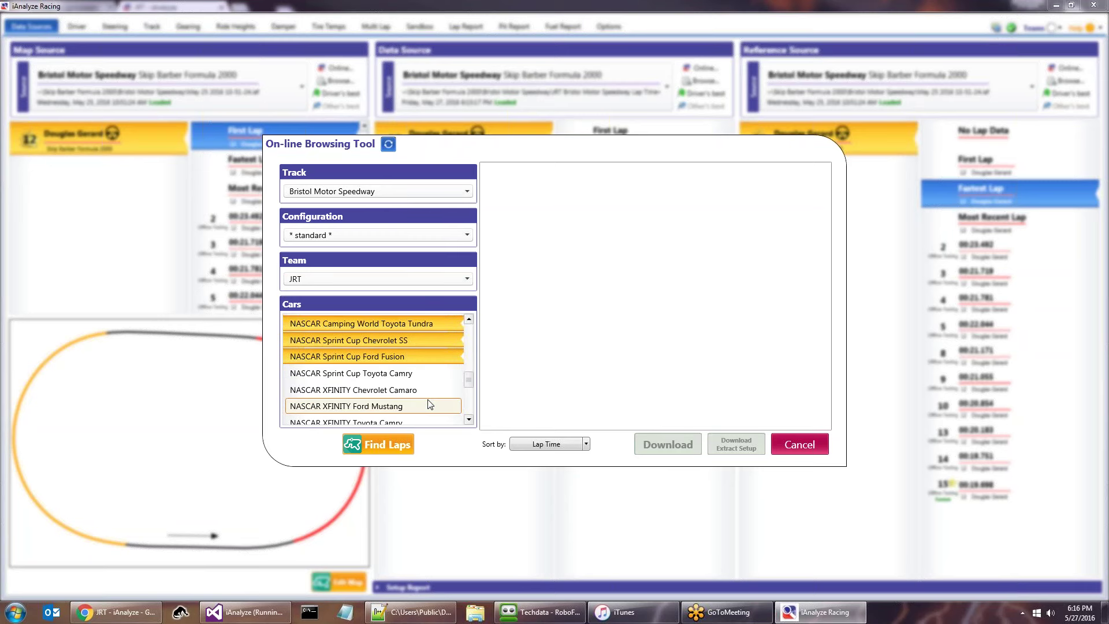
{"action": "scroll", "coordinate": [429, 404], "scroll_direction": "down", "scroll_amount": 1}
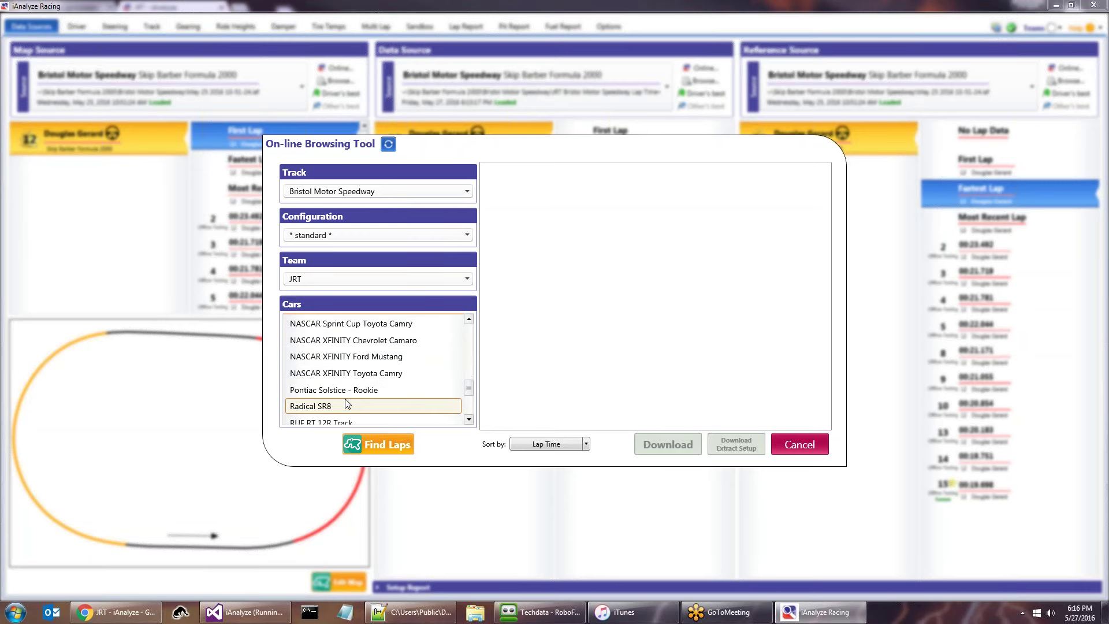
{"action": "scroll", "coordinate": [347, 403], "scroll_direction": "down", "scroll_amount": 1}
{"action": "left_click", "coordinate": [347, 405]}
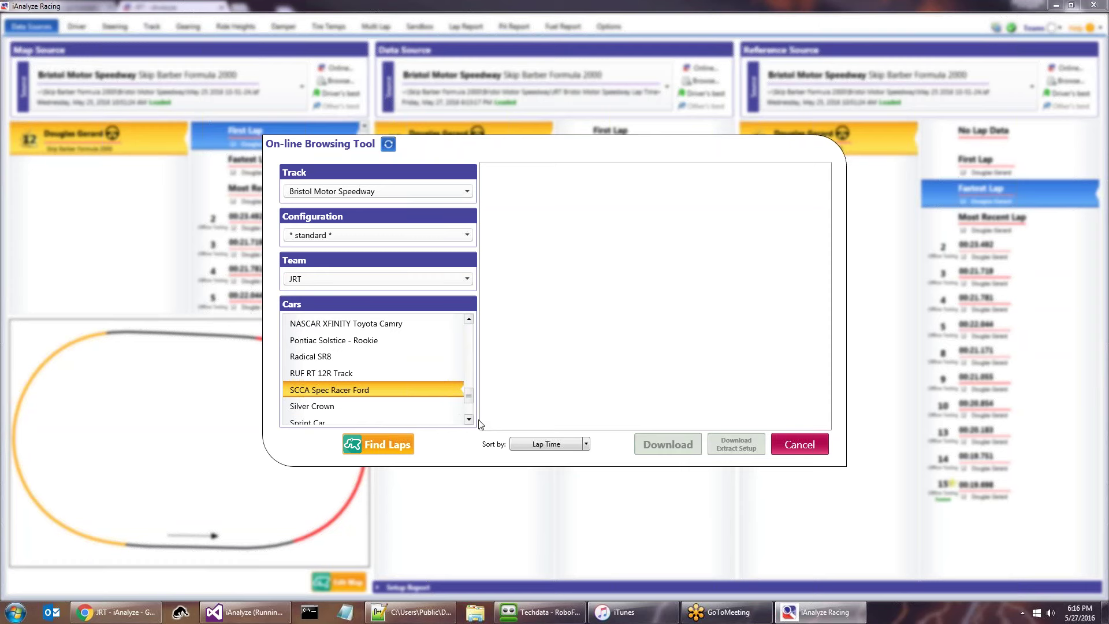
{"action": "scroll", "coordinate": [469, 417], "scroll_direction": "down", "scroll_amount": 2}
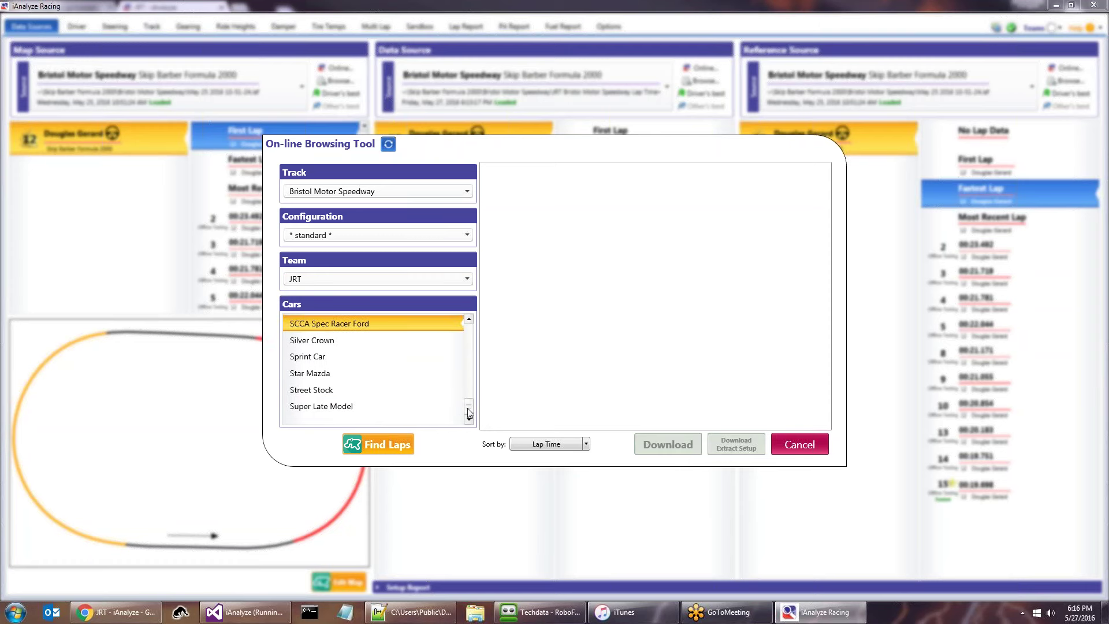
{"action": "mouse_move", "coordinate": [469, 413]}
{"action": "left_mouse_down"}
{"action": "mouse_move", "coordinate": [472, 332]}
{"action": "mouse_move", "coordinate": [462, 411]}
{"action": "left_mouse_up"}
{"action": "left_click", "coordinate": [384, 448]}
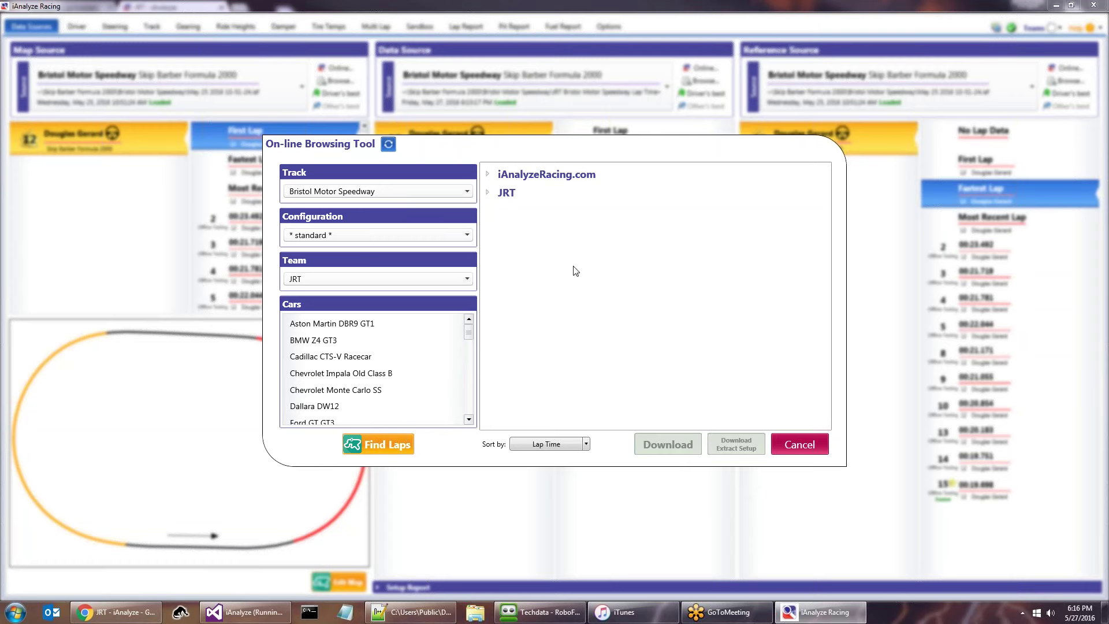
- Expand JRT's NASCAR iRacing Class A results for 2016 - Season 2 and view the shared lap's details
{"action": "left_click", "coordinate": [487, 194]}
{"action": "left_click", "coordinate": [500, 212]}
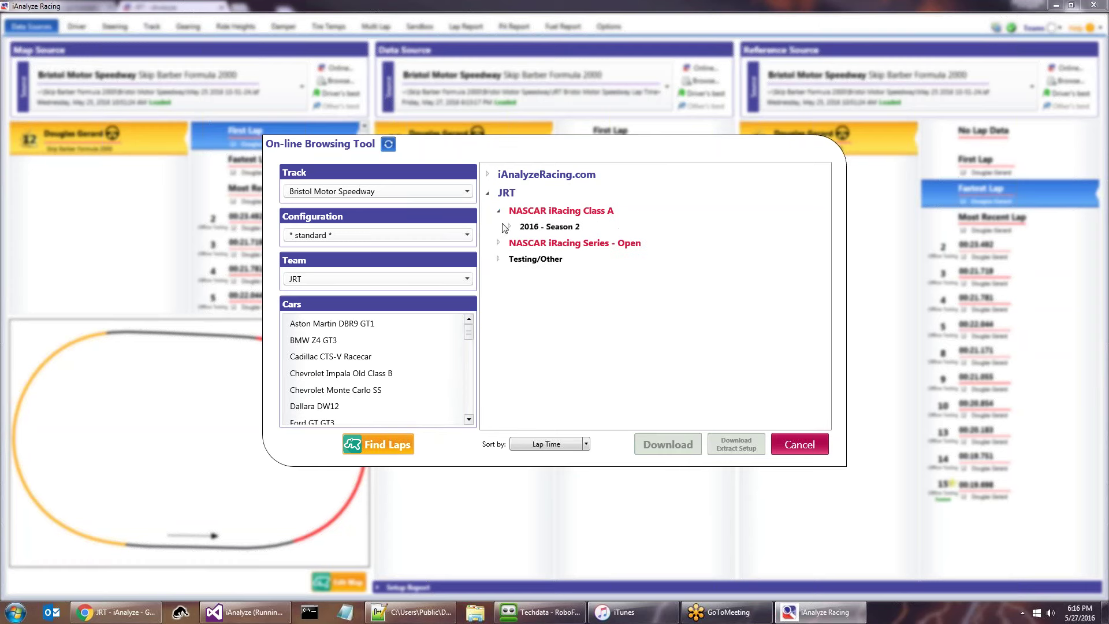
{"action": "left_click", "coordinate": [511, 229]}
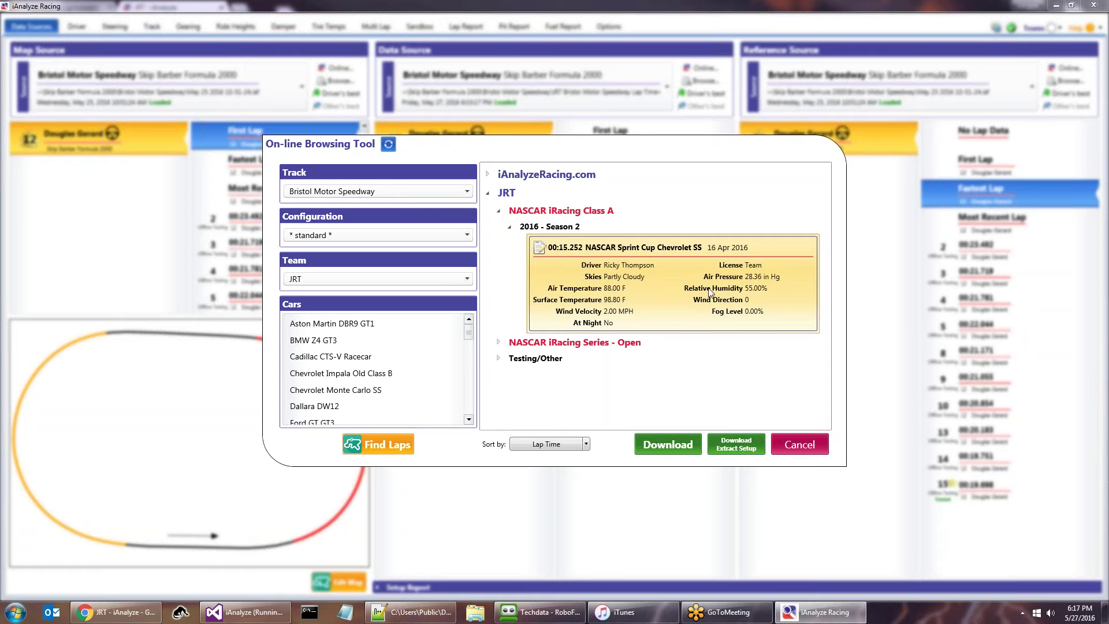
- Examine the iAnalyzeRacing.com laps under NASCAR iRacing Class A, 2016 - Season 2, and collapse that season
{"action": "left_click", "coordinate": [488, 174]}
{"action": "left_click", "coordinate": [498, 193]}
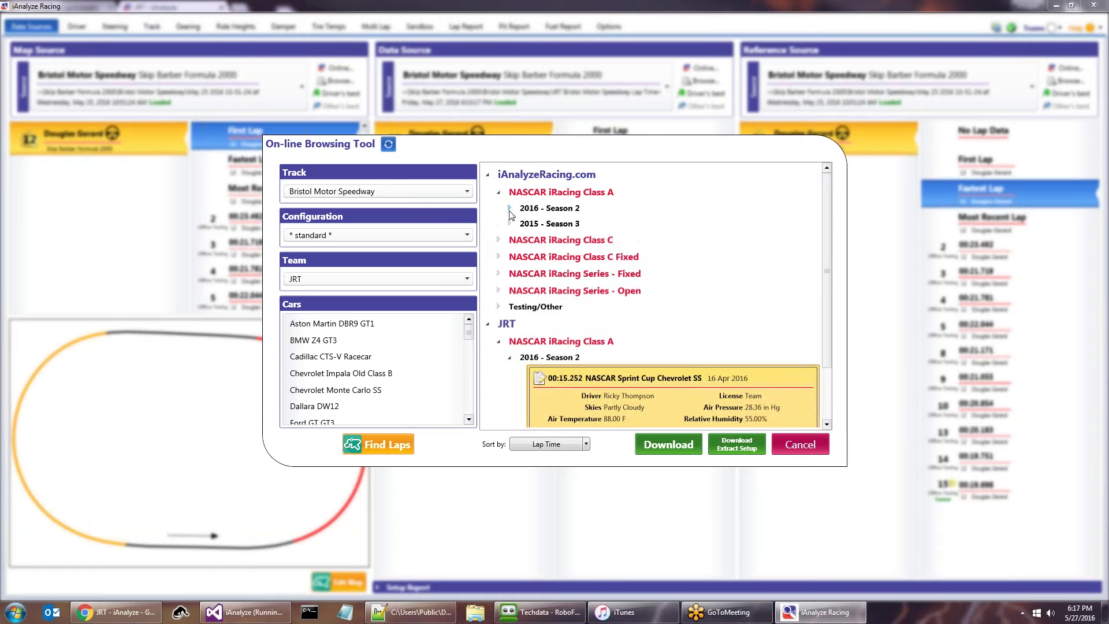
{"action": "left_click", "coordinate": [509, 208]}
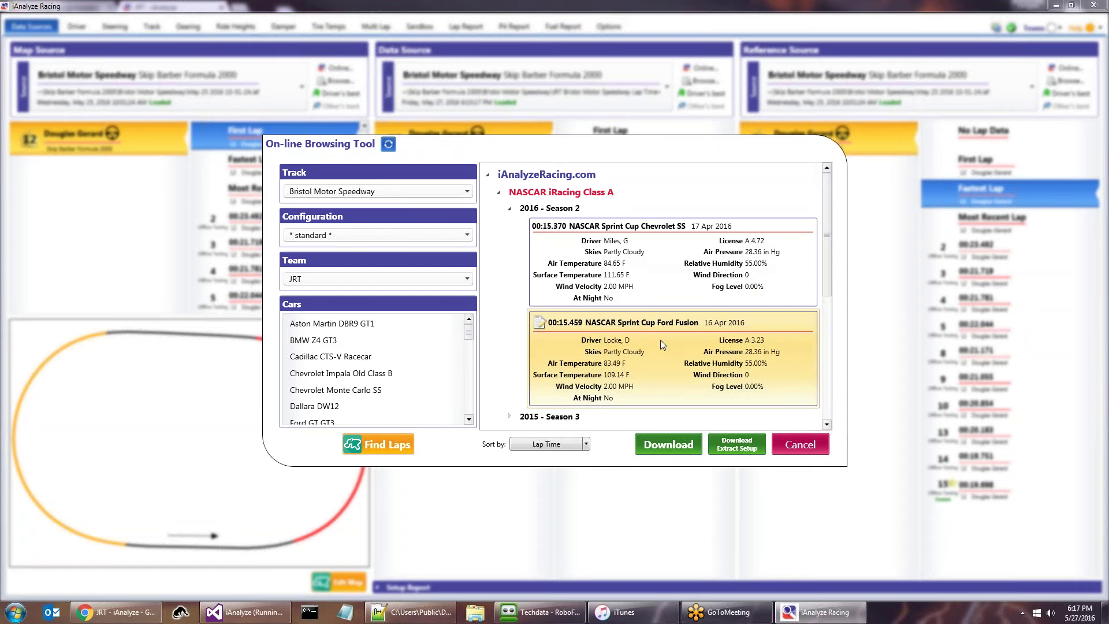
{"action": "scroll", "coordinate": [660, 340], "scroll_direction": "down", "scroll_amount": 3}
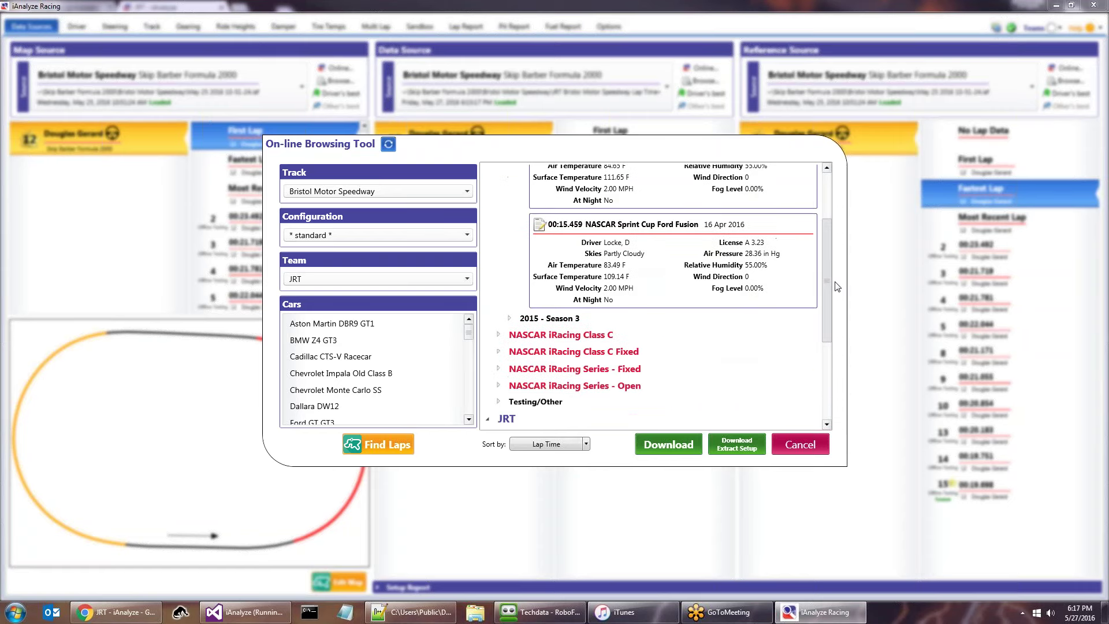
{"action": "scroll", "coordinate": [665, 242], "scroll_direction": "up", "scroll_amount": 3}
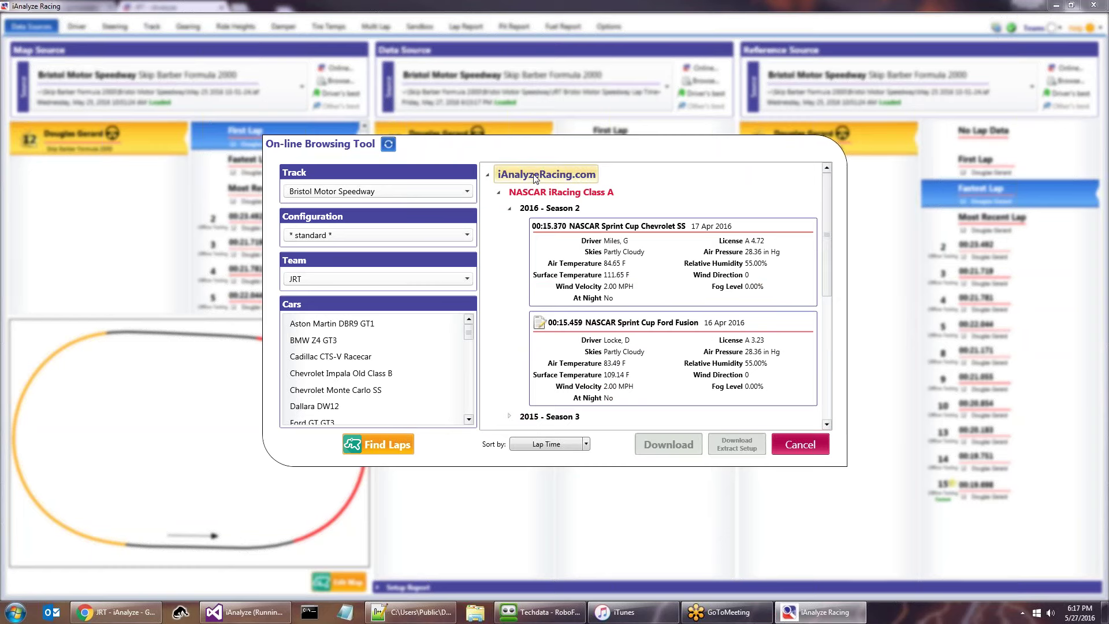
{"action": "left_click", "coordinate": [509, 209]}
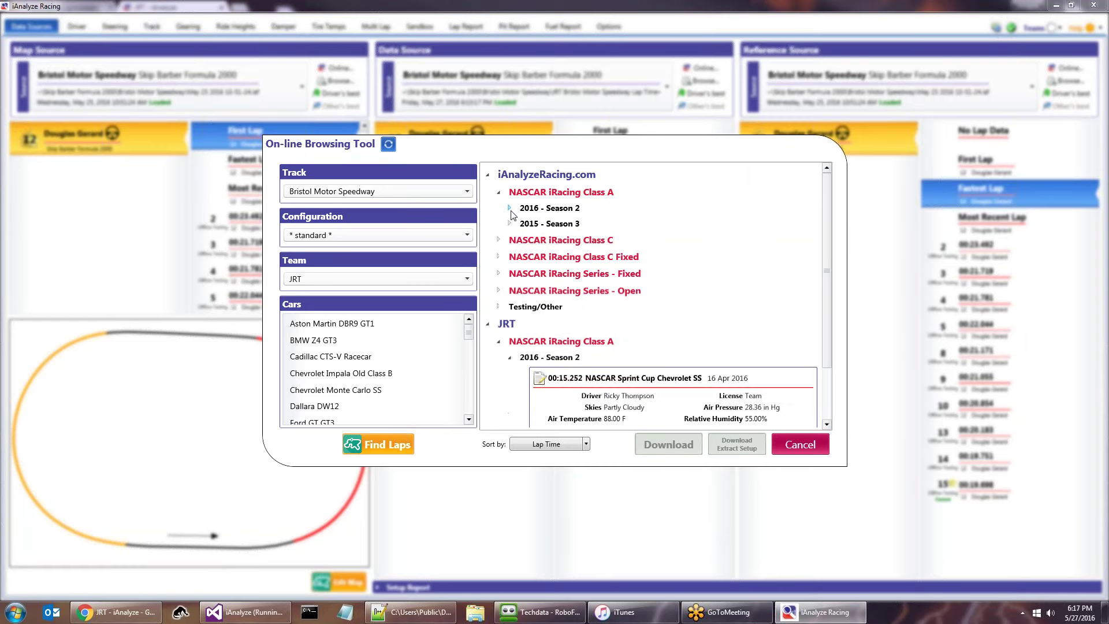
{"action": "left_click", "coordinate": [510, 209]}
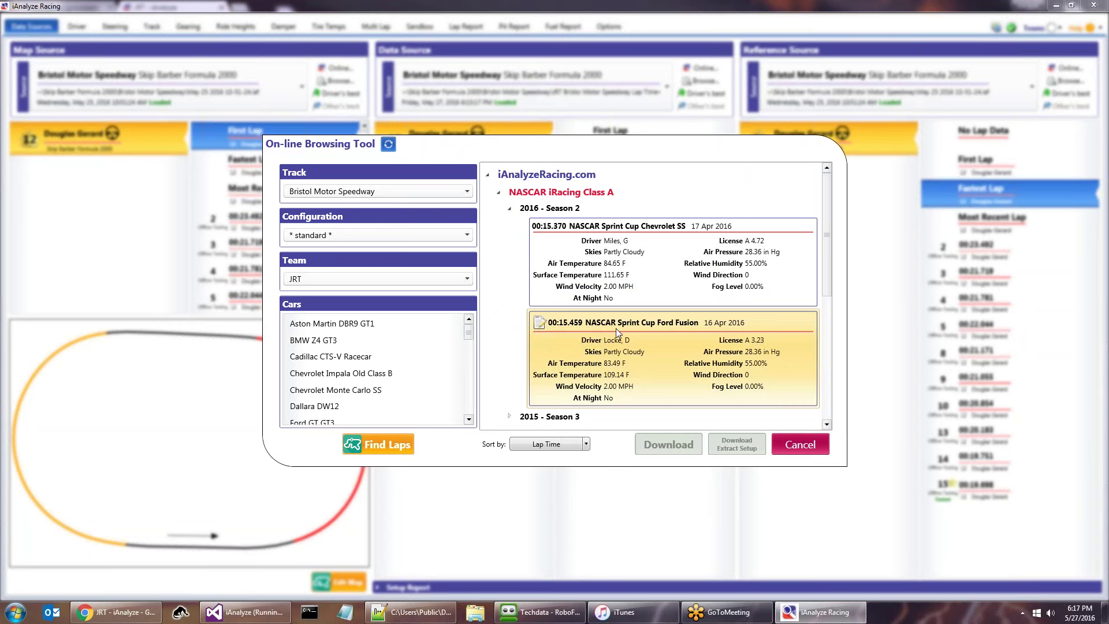
{"action": "mouse_move", "coordinate": [826, 235]}
{"action": "left_mouse_down"}
{"action": "mouse_move", "coordinate": [838, 312]}
{"action": "mouse_move", "coordinate": [837, 262]}
{"action": "mouse_move", "coordinate": [827, 299]}
{"action": "mouse_move", "coordinate": [826, 227]}
{"action": "mouse_move", "coordinate": [823, 315]}
{"action": "mouse_move", "coordinate": [815, 222]}
{"action": "left_mouse_up"}
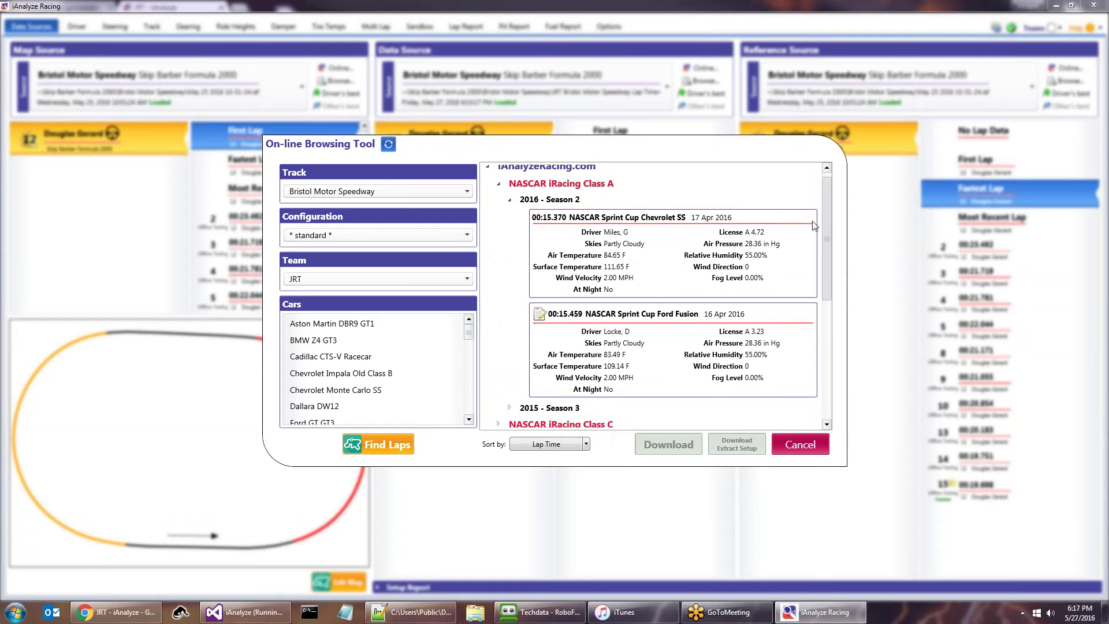
{"action": "left_click", "coordinate": [510, 209]}
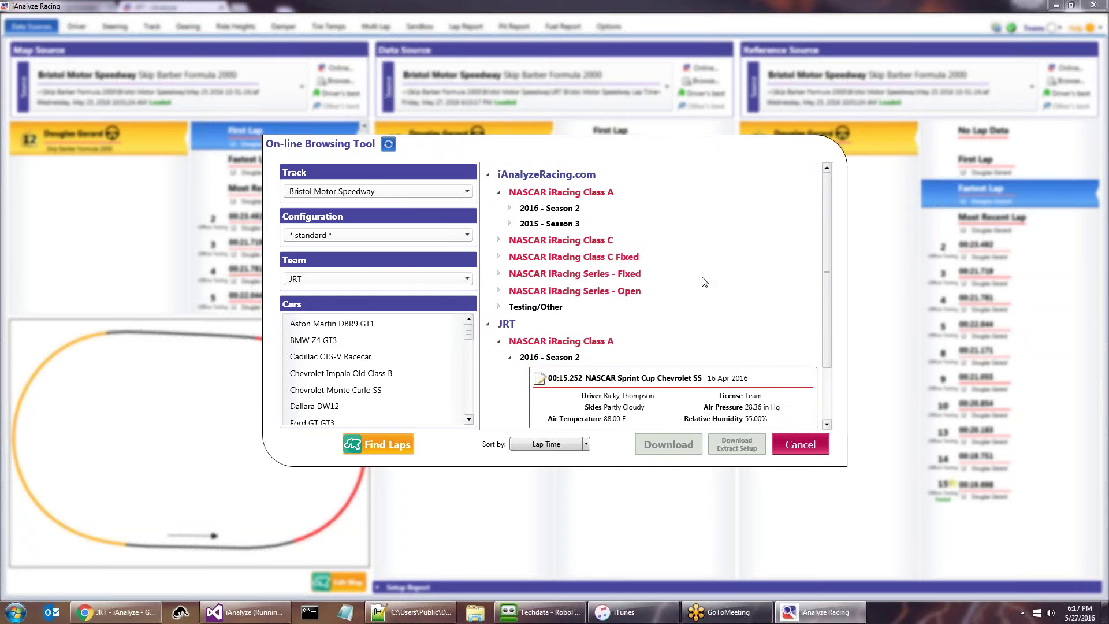
- Examine the details of JRT's shared NASCAR Sprint Cup Chevrolet SS lap in the 2016 - Season 2 results
{"action": "scroll", "coordinate": [744, 277], "scroll_direction": "down", "scroll_amount": 2}
{"action": "scroll", "coordinate": [744, 277], "scroll_direction": "up", "scroll_amount": 3}
{"action": "scroll", "coordinate": [745, 275], "scroll_direction": "down", "scroll_amount": 1}
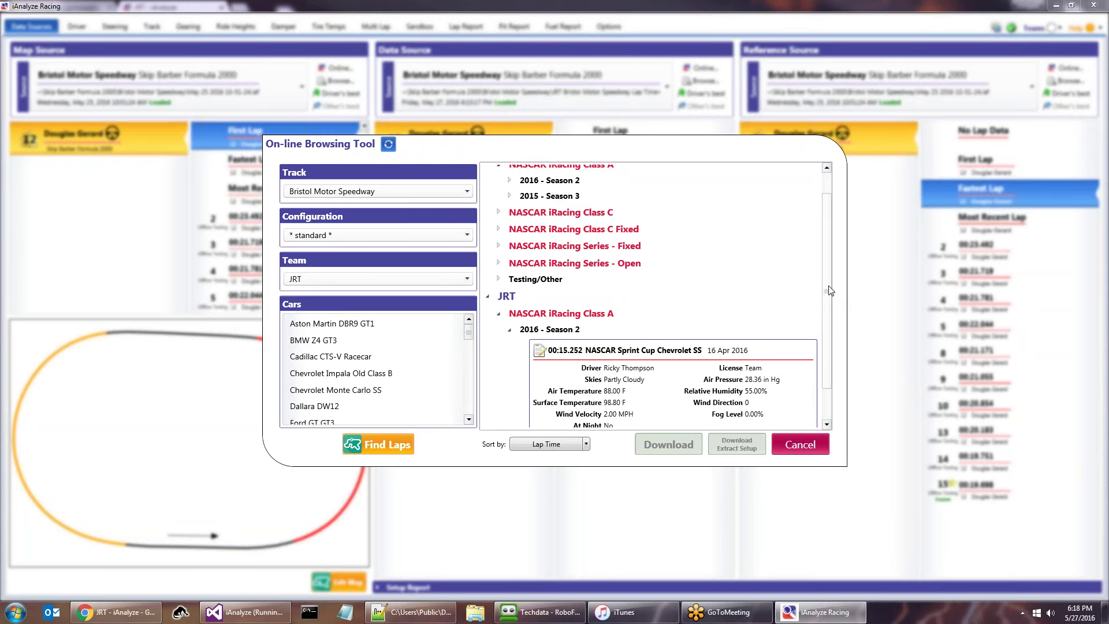
{"action": "scroll", "coordinate": [828, 293], "scroll_direction": "down", "scroll_amount": 1}
{"action": "scroll", "coordinate": [825, 306], "scroll_direction": "down", "scroll_amount": 1}
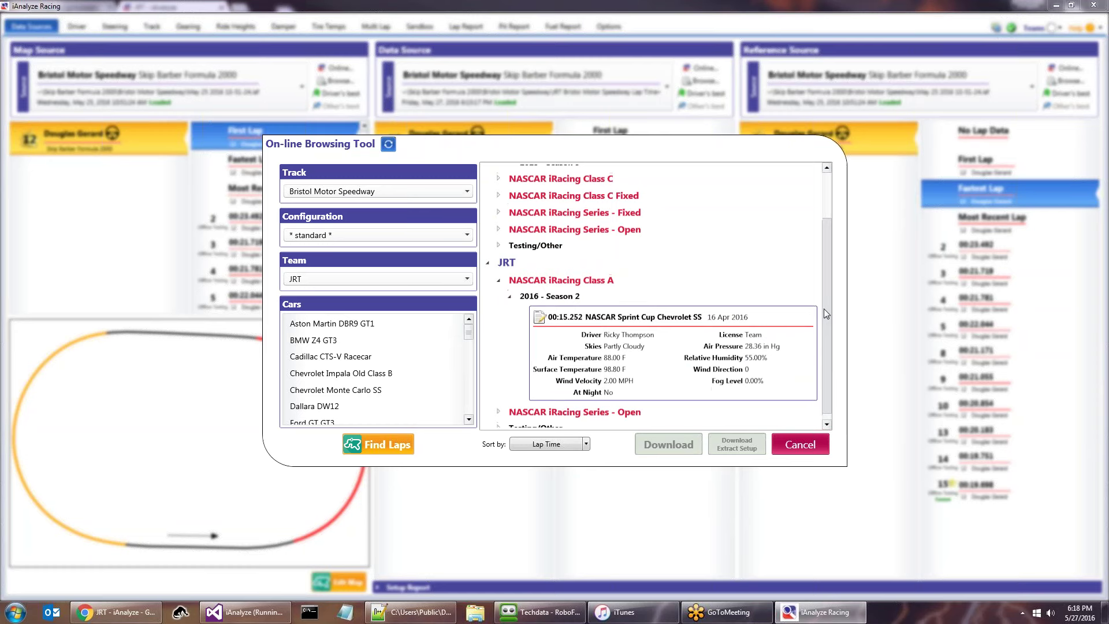
{"action": "scroll", "coordinate": [826, 298], "scroll_direction": "up", "scroll_amount": 1}
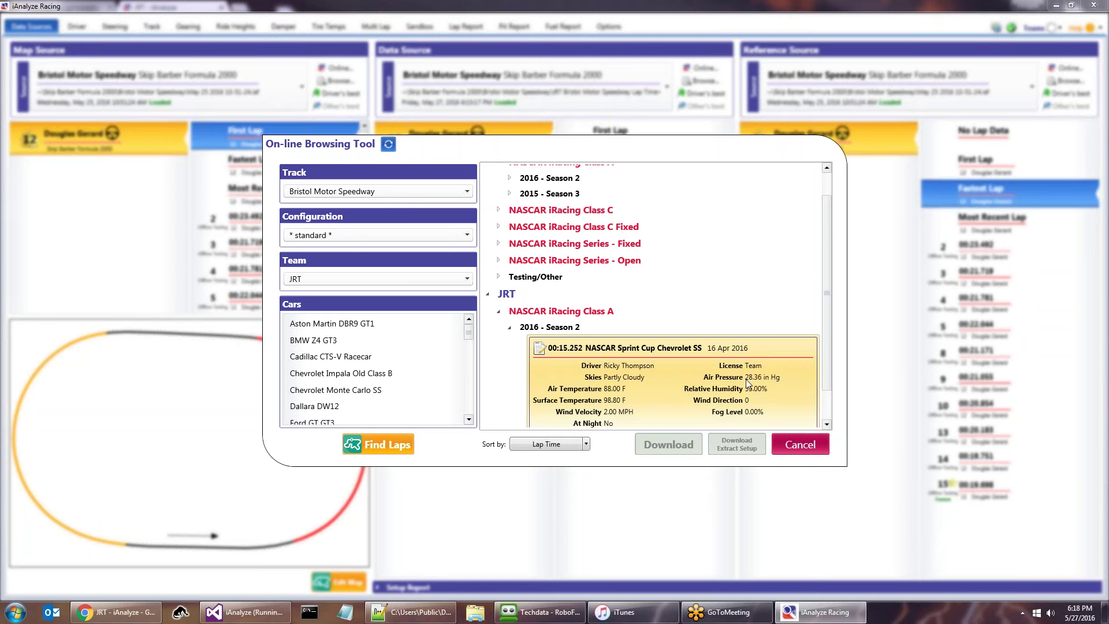
{"action": "scroll", "coordinate": [827, 329], "scroll_direction": "down", "scroll_amount": 1}
{"action": "scroll", "coordinate": [828, 341], "scroll_direction": "down", "scroll_amount": 1}
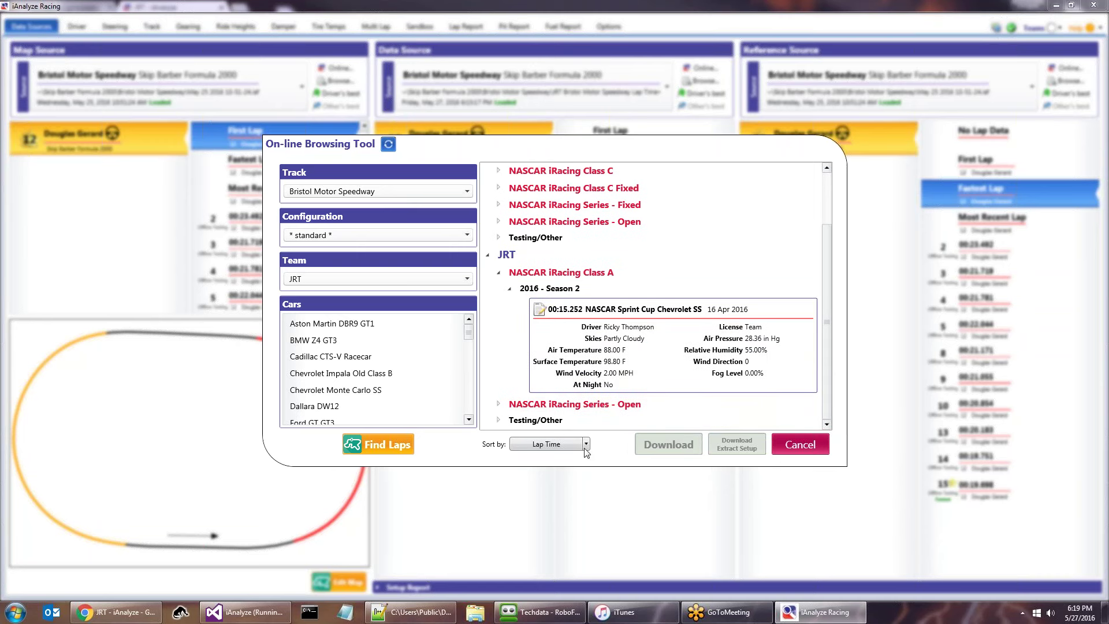
{"action": "scroll", "coordinate": [586, 447], "scroll_direction": "down", "scroll_amount": 3}
- Try sorting the lap results by Surface Temperature Ascending, Surface Temperature Descending and Air Temprature Descending
{"action": "left_click", "coordinate": [618, 444]}
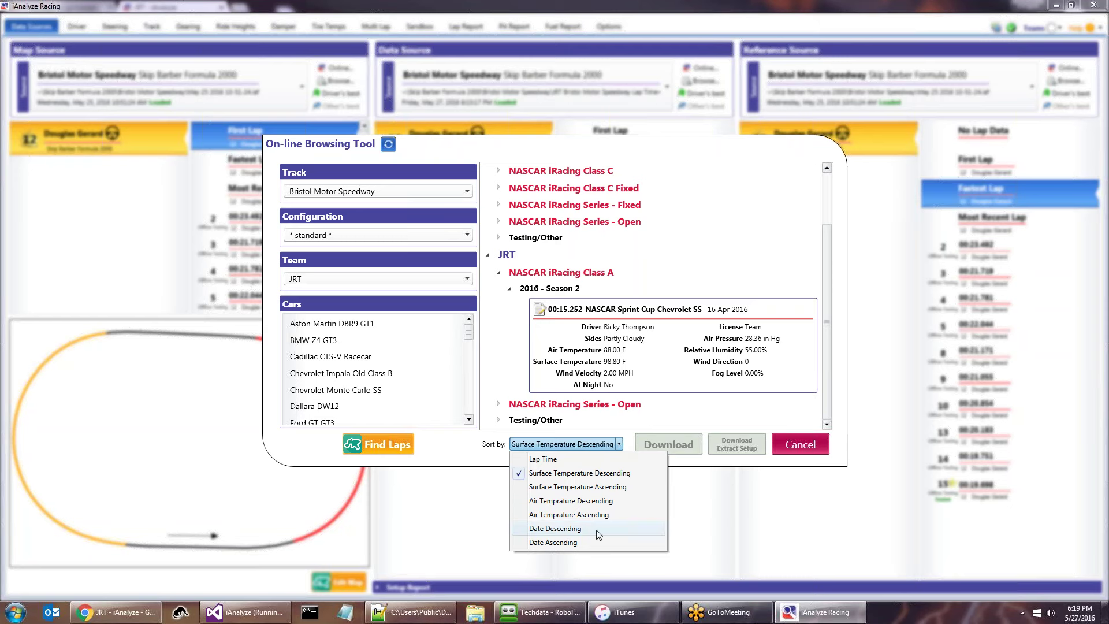
{"action": "left_click", "coordinate": [577, 487]}
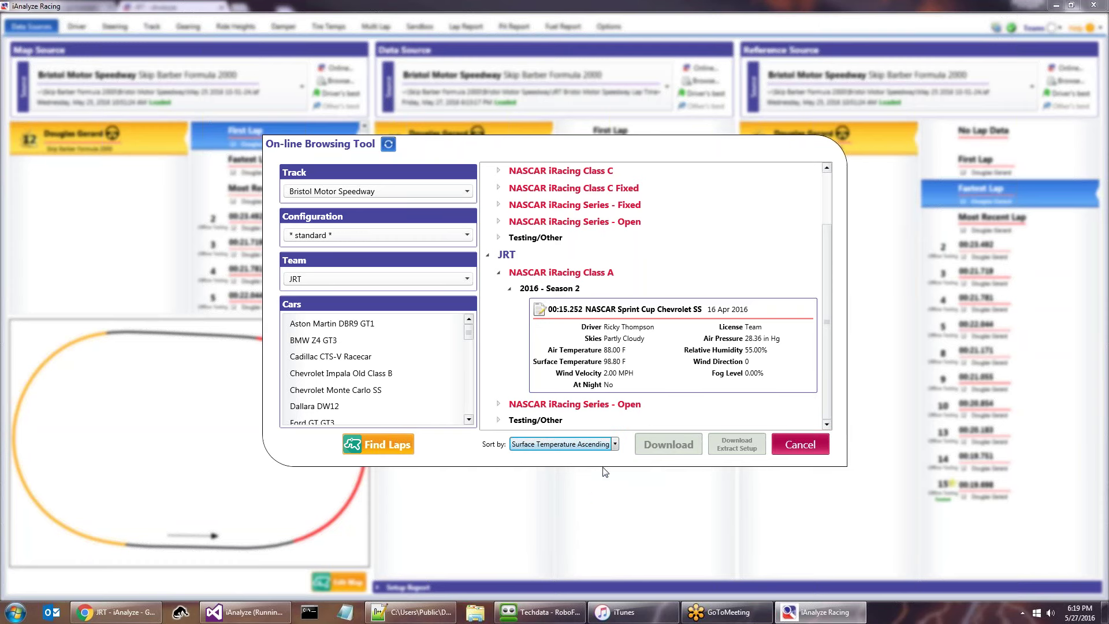
{"action": "left_click", "coordinate": [615, 445]}
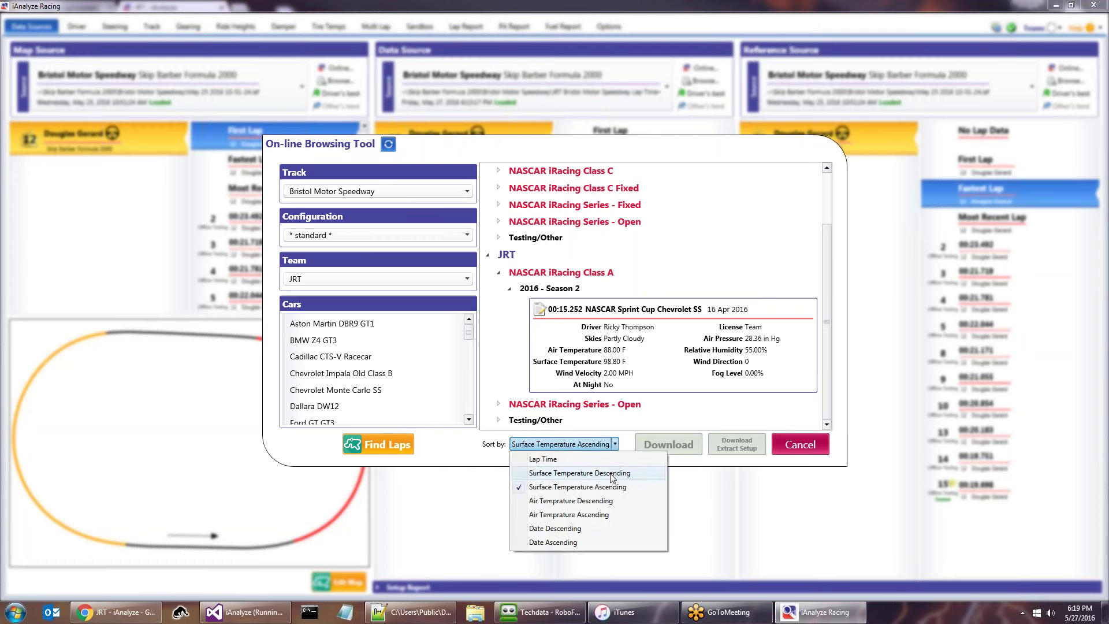
{"action": "left_click", "coordinate": [613, 474]}
{"action": "left_click", "coordinate": [623, 445]}
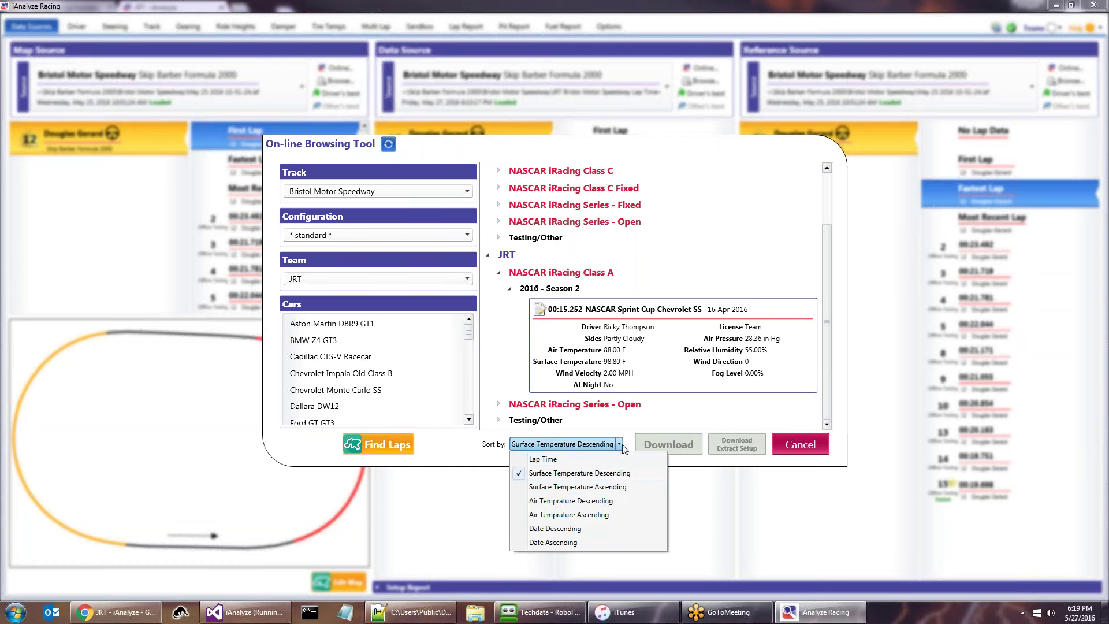
{"action": "left_click", "coordinate": [606, 504]}
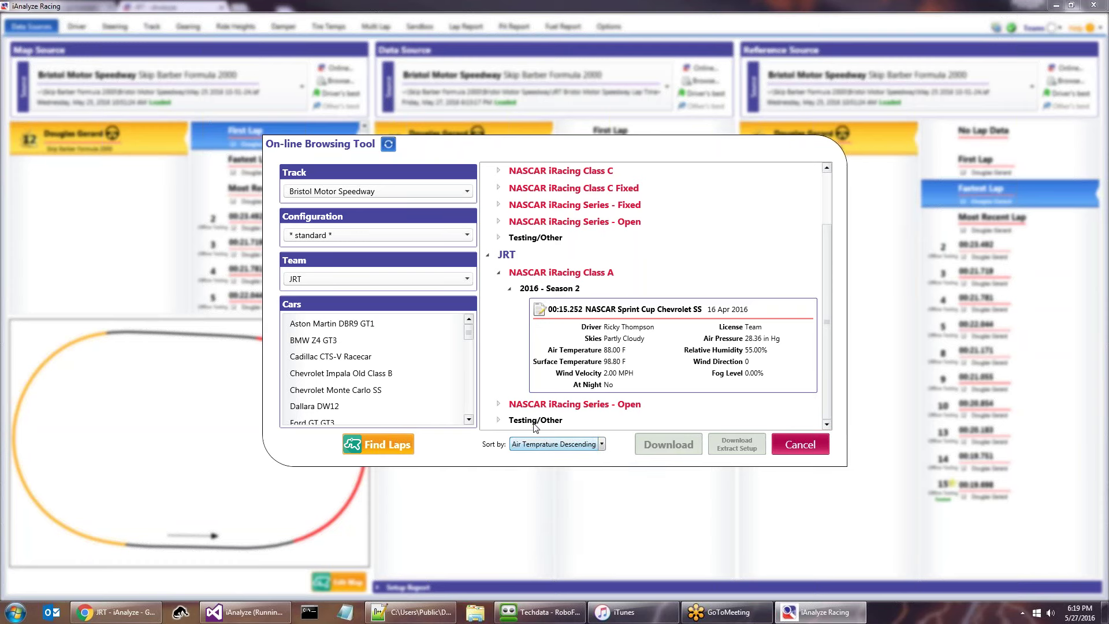
- Expand iAnalyzeRacing.com's NASCAR iRacing Class A, 2016 - Season 2 laps and compare their air temperatures
{"action": "scroll", "coordinate": [500, 175], "scroll_direction": "up", "scroll_amount": 3}
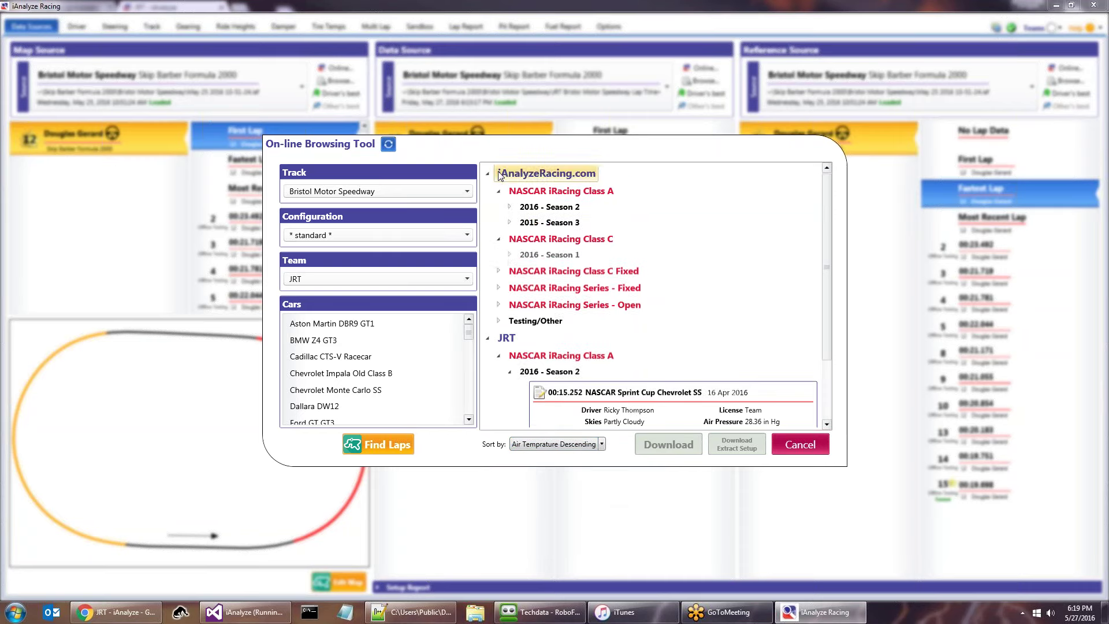
{"action": "left_click", "coordinate": [510, 206]}
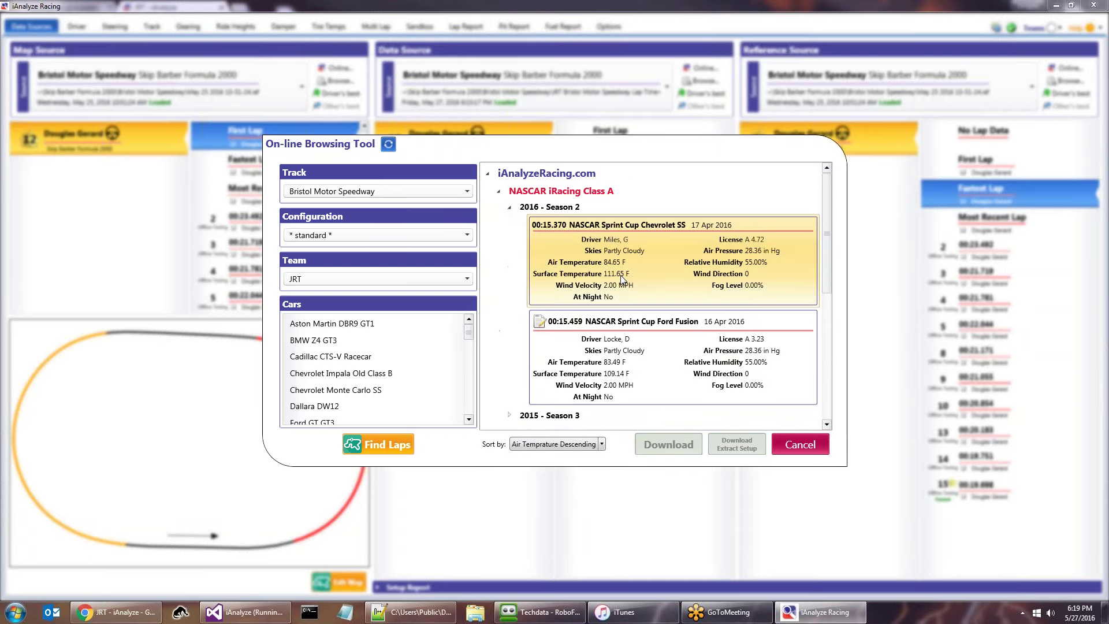
{"action": "scroll", "coordinate": [621, 275], "scroll_direction": "down", "scroll_amount": 1}
{"action": "scroll", "coordinate": [606, 334], "scroll_direction": "up", "scroll_amount": 1}
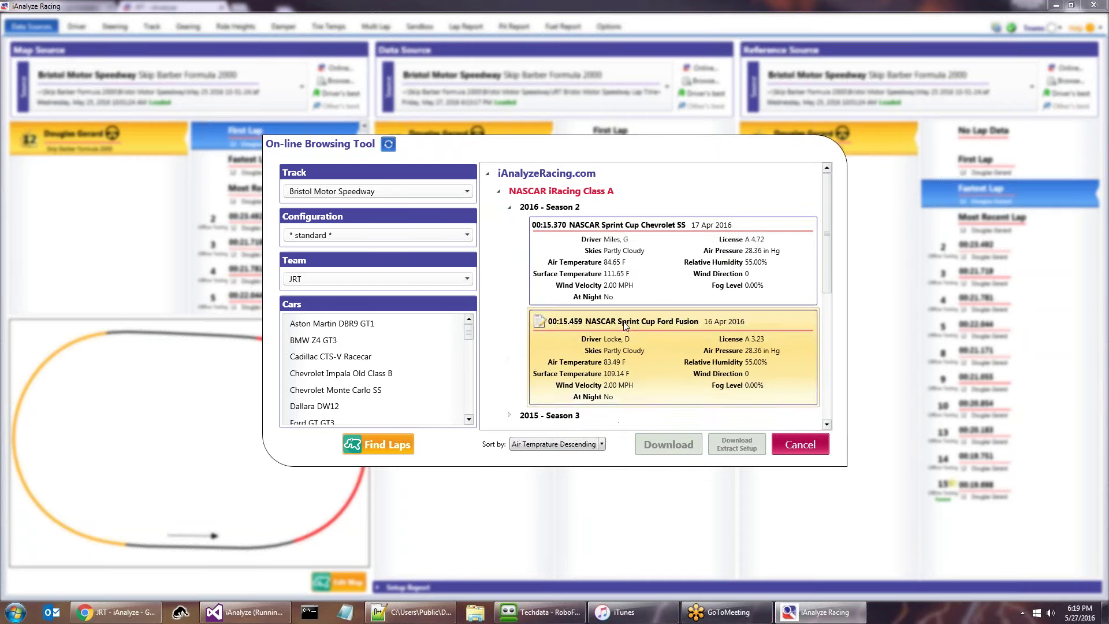
- Sort the laps by Air Temprature Ascending and select the Ford Fusion and Chevrolet SS laps in turn
{"action": "left_click", "coordinate": [602, 444]}
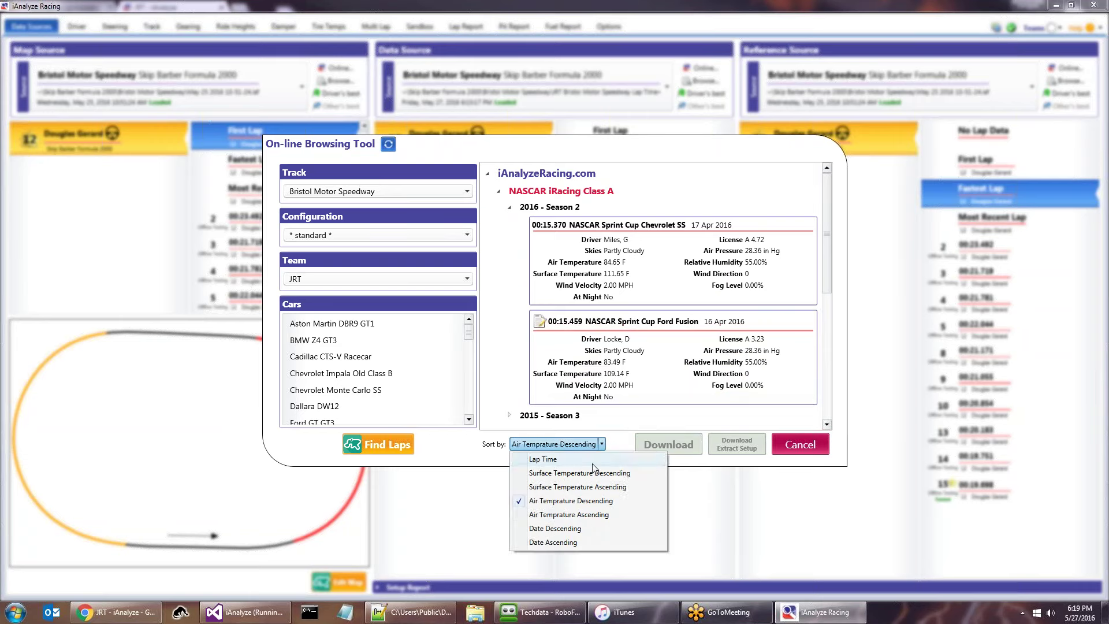
{"action": "left_click", "coordinate": [593, 515]}
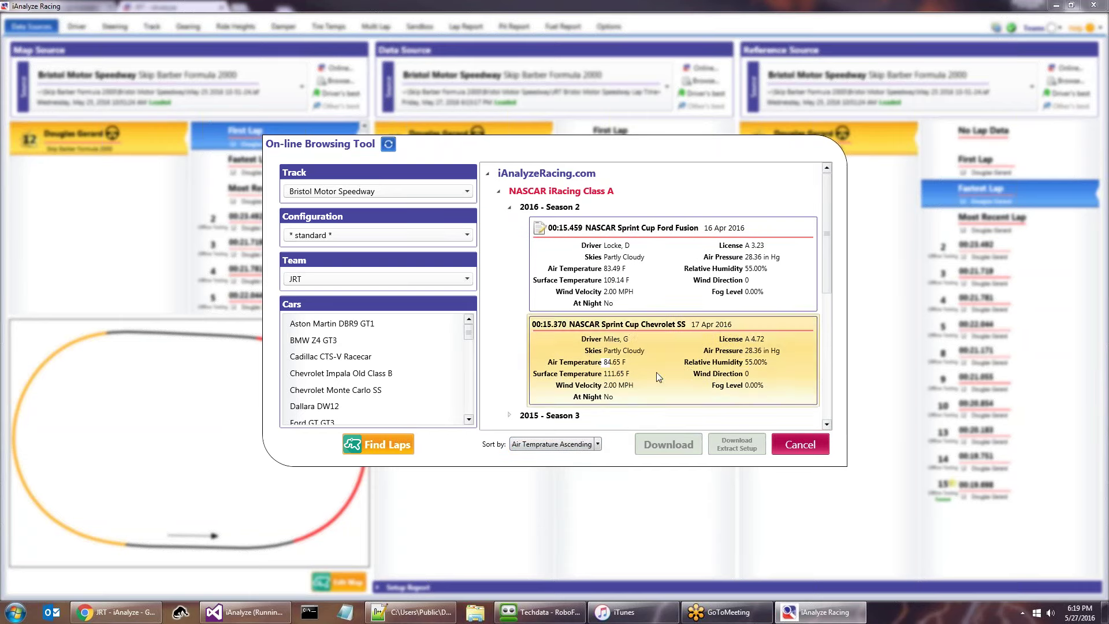
{"action": "left_click", "coordinate": [682, 268]}
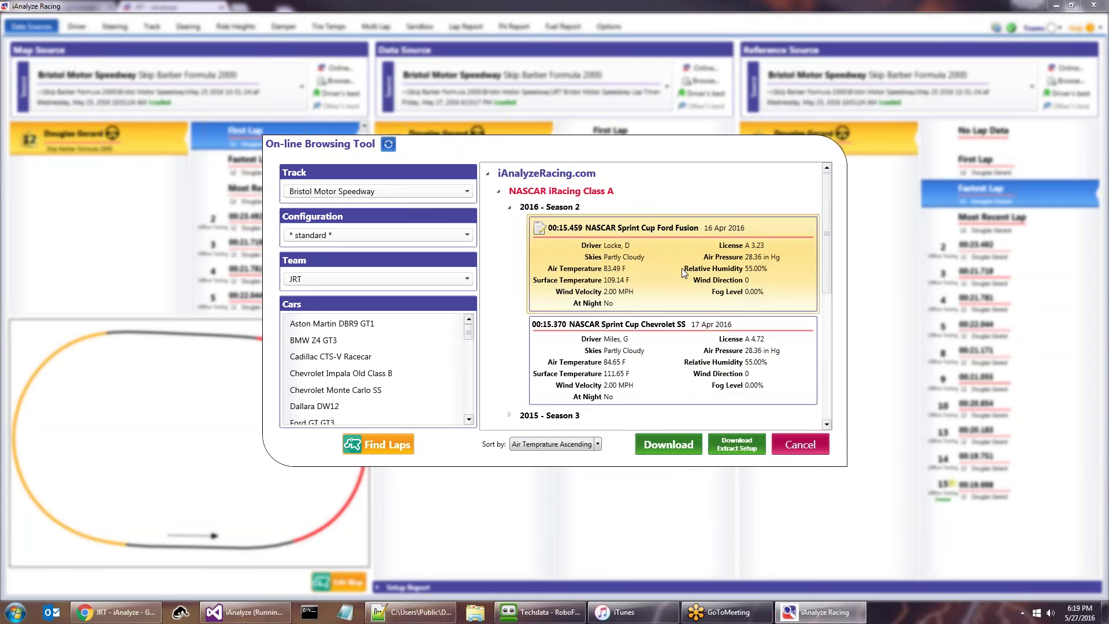
{"action": "left_click", "coordinate": [681, 348]}
{"action": "left_click", "coordinate": [695, 304]}
- Expand 2016 - Season 1 under iAnalyzeRacing.com's NASCAR iRacing Series - Fixed and look through its laps
{"action": "left_click_drag", "start_coordinate": [823, 256], "coordinate": [800, 427]}
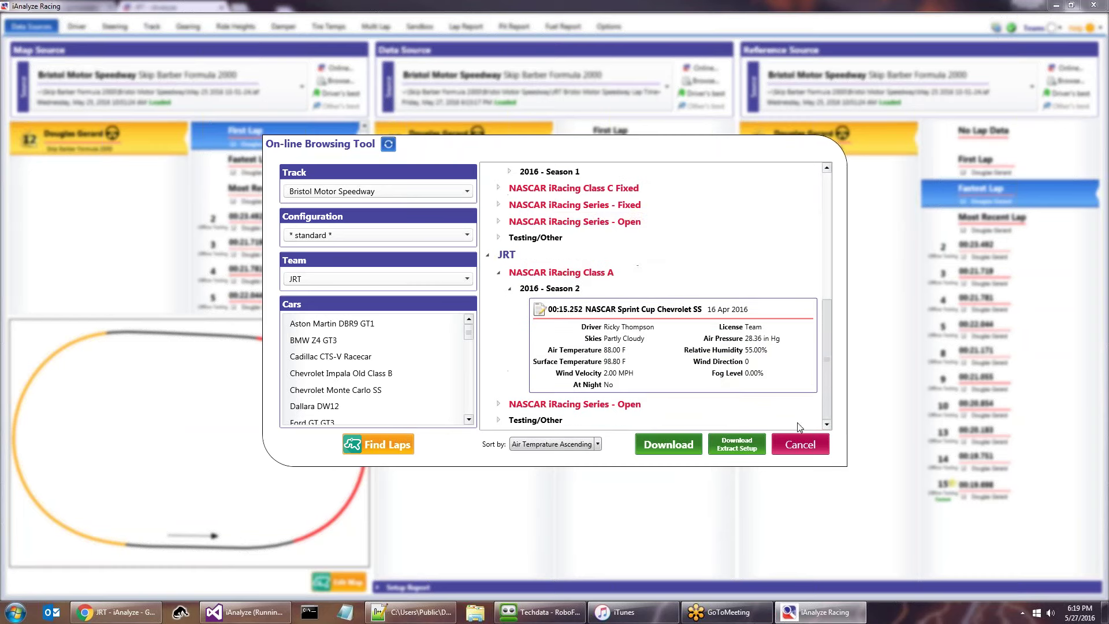
{"action": "left_click", "coordinate": [498, 205]}
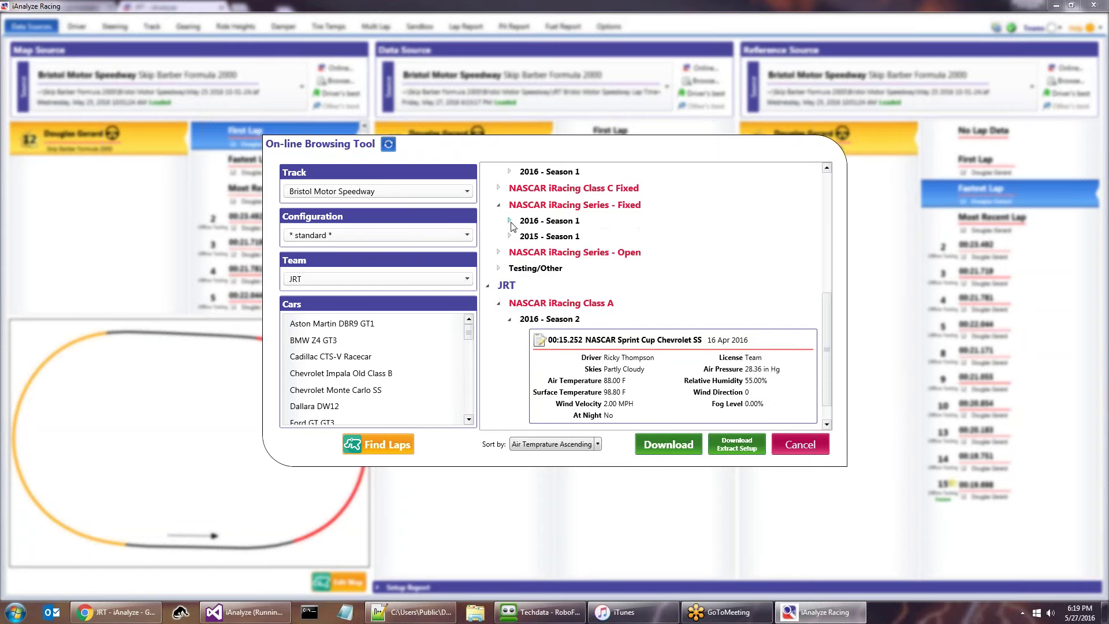
{"action": "left_click", "coordinate": [510, 222]}
{"action": "scroll", "coordinate": [633, 279], "scroll_direction": "down", "scroll_amount": 5}
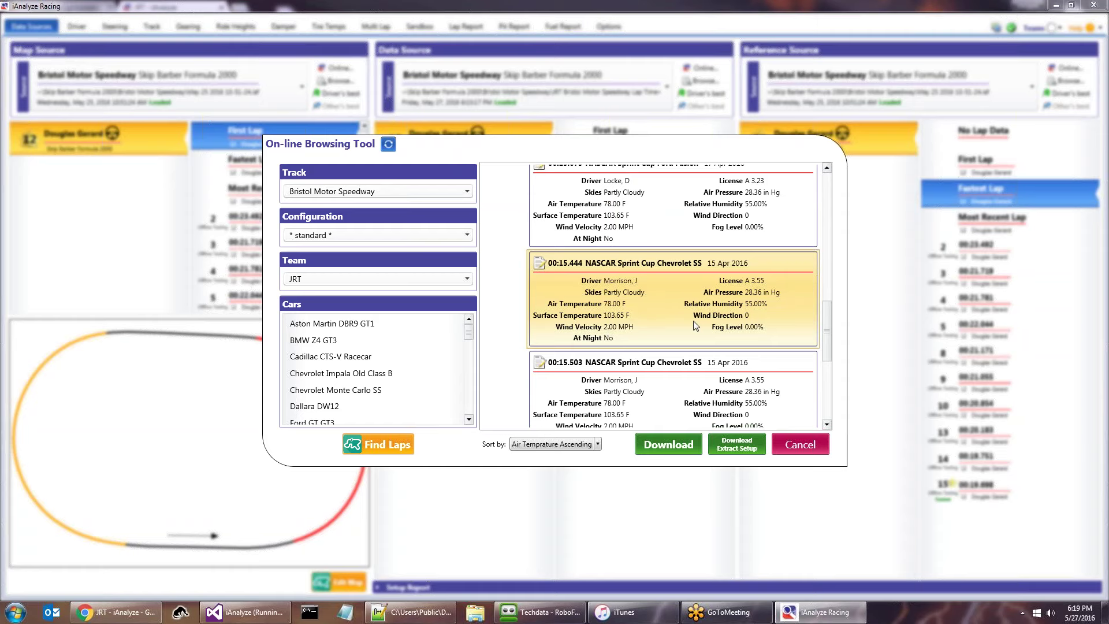
{"action": "scroll", "coordinate": [692, 329], "scroll_direction": "up", "scroll_amount": 10}
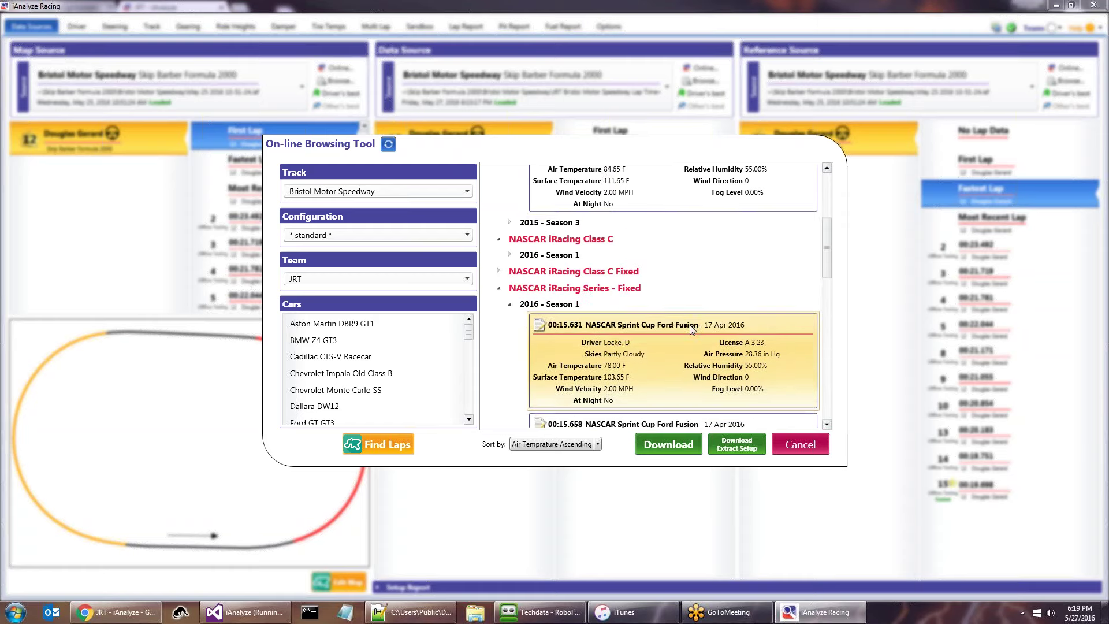
{"action": "scroll", "coordinate": [689, 329], "scroll_direction": "up", "scroll_amount": 3}
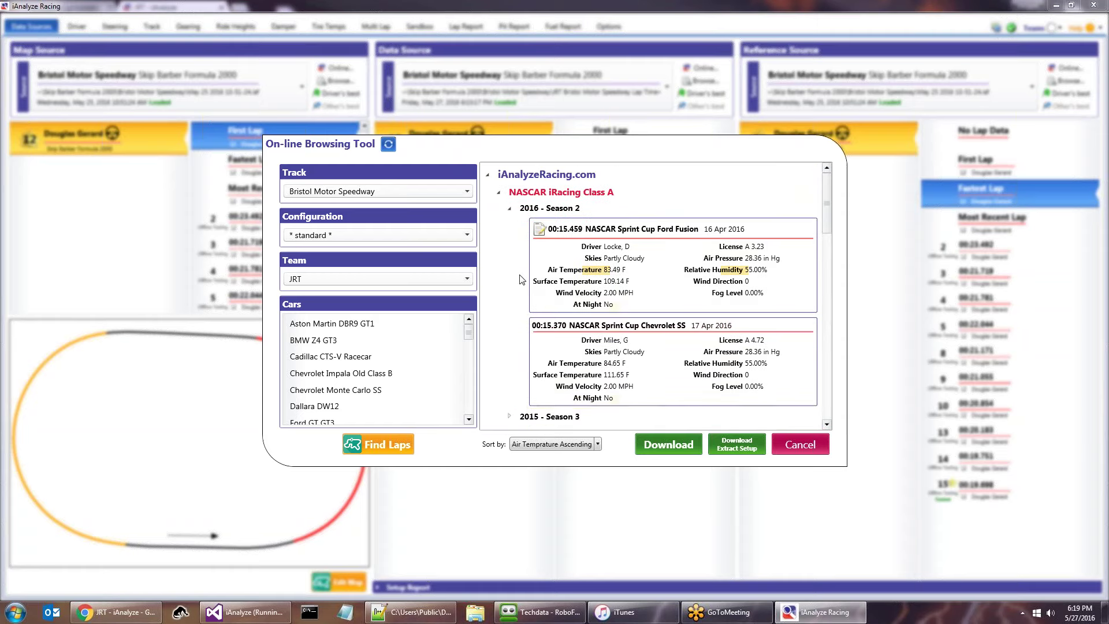
- Collapse iAnalyzeRacing.com's NASCAR iRacing Class A, Class C and Series - Fixed groups, including Series - Fixed's 2016 - Season 1
{"action": "left_click", "coordinate": [498, 194]}
{"action": "left_click", "coordinate": [497, 209]}
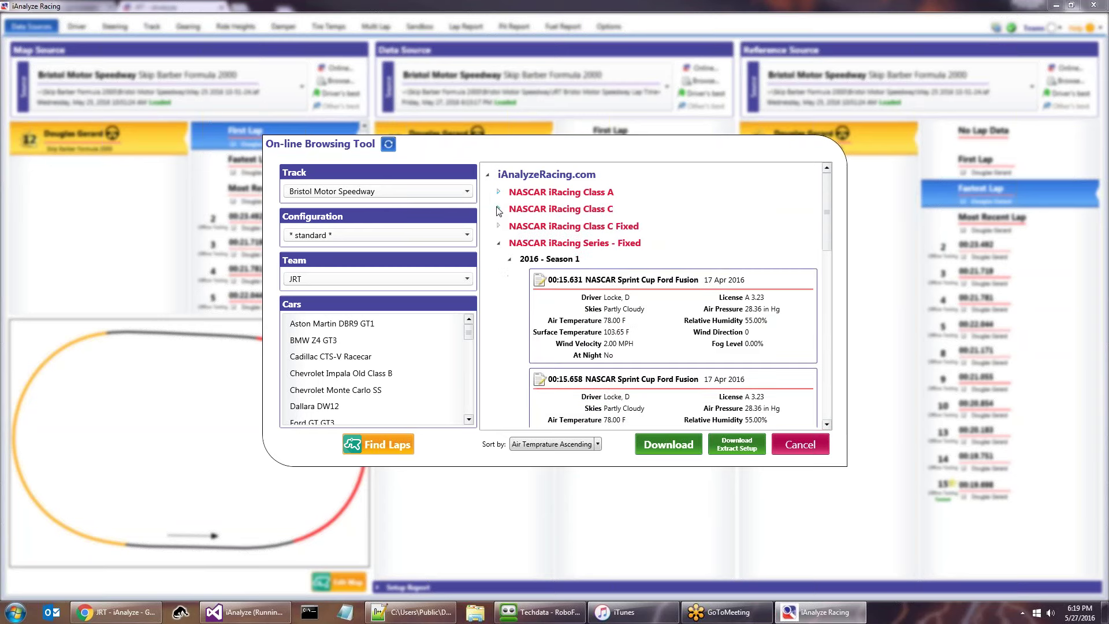
{"action": "left_click", "coordinate": [510, 259]}
{"action": "left_click", "coordinate": [499, 244]}
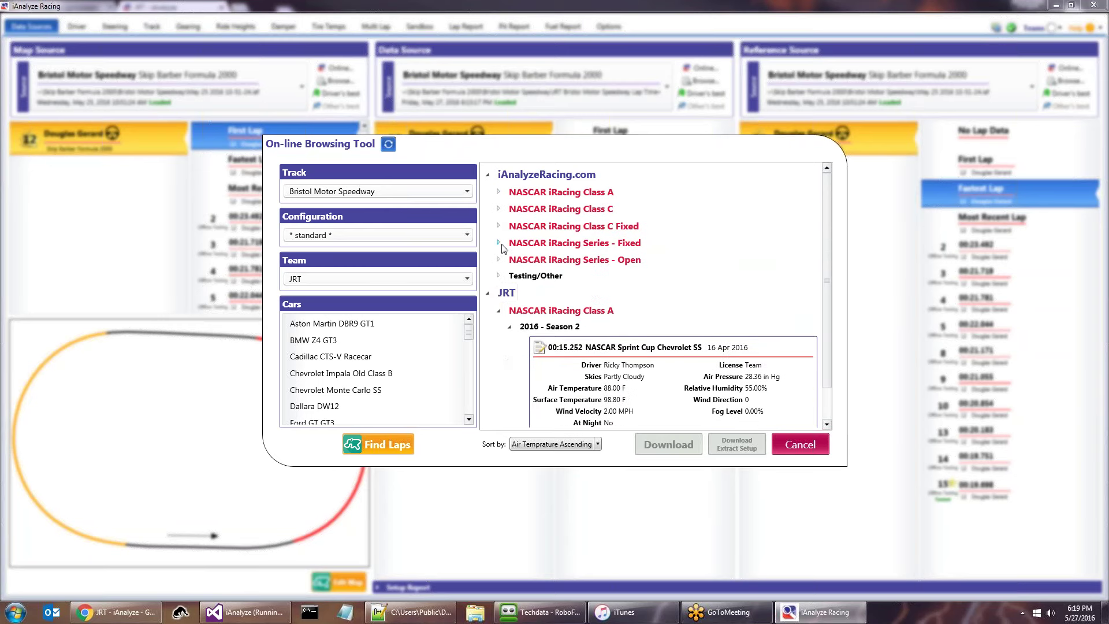
- Set the lap sort order back to Lap Time and close the On-line Browsing Tool without downloading
{"action": "left_click", "coordinate": [598, 444]}
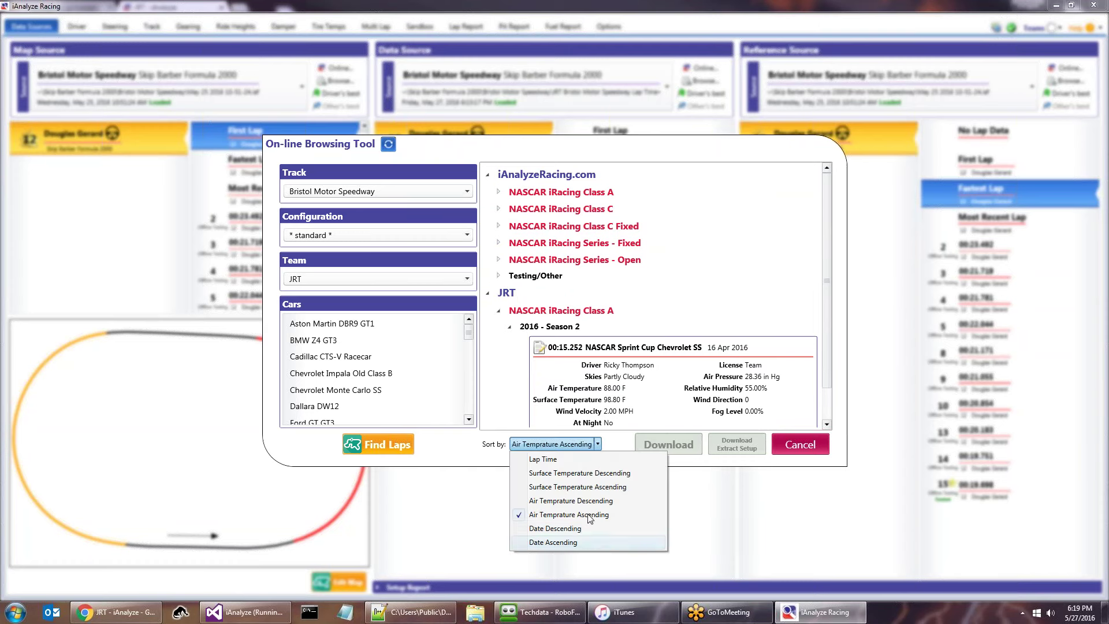
{"action": "left_click", "coordinate": [565, 460]}
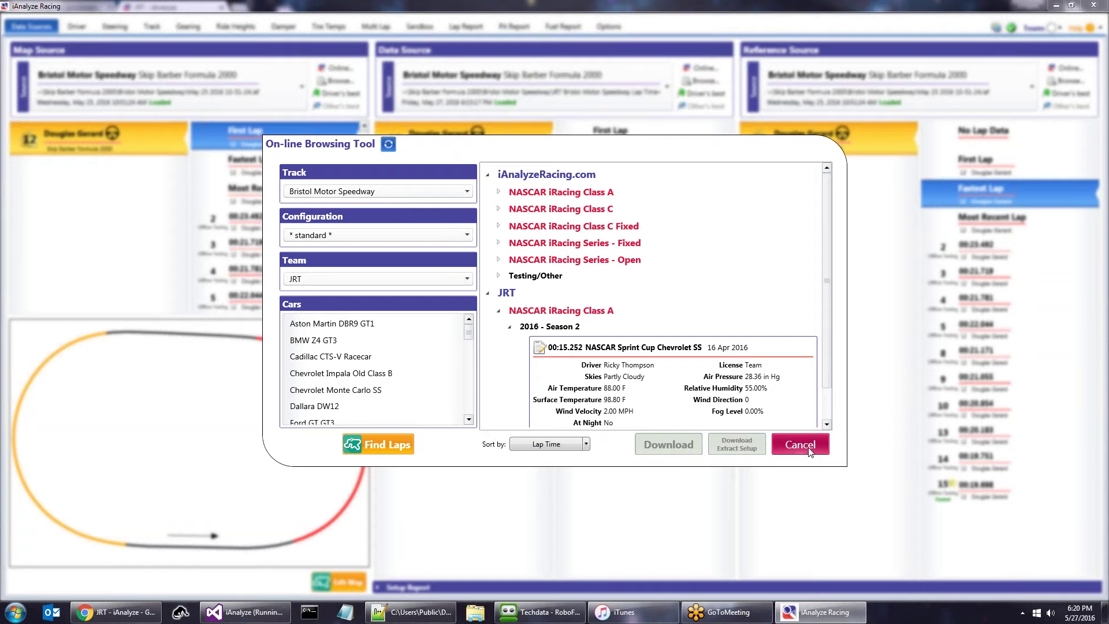
{"action": "left_click", "coordinate": [800, 445]}
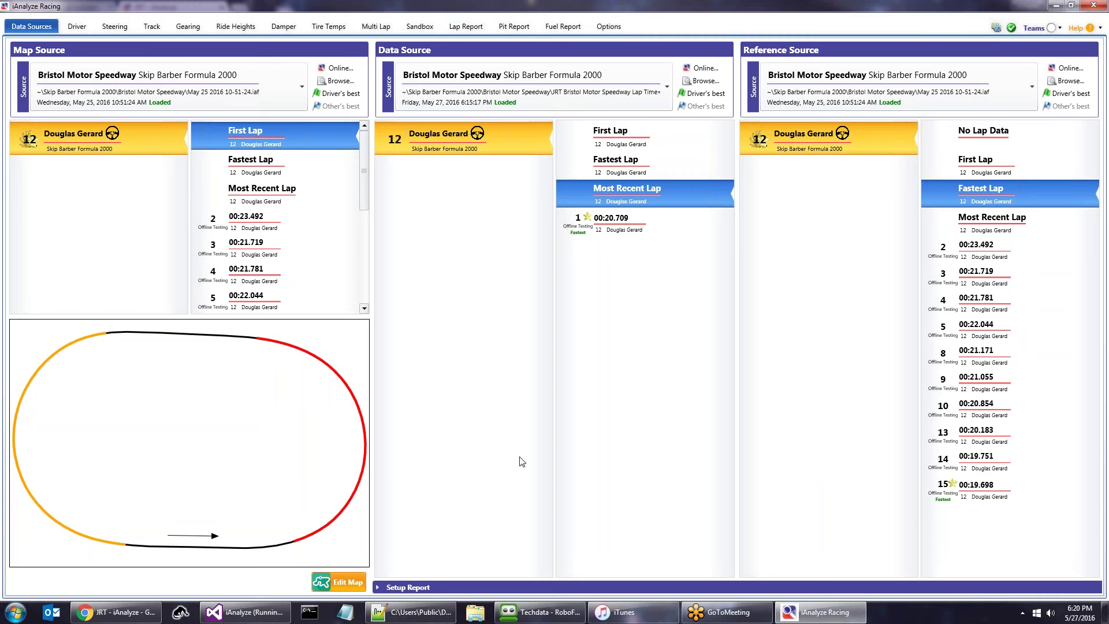
- Expand the Setup Report and load lap 1 of the data source against lap 2 of the reference source
{"action": "left_click", "coordinate": [379, 587]}
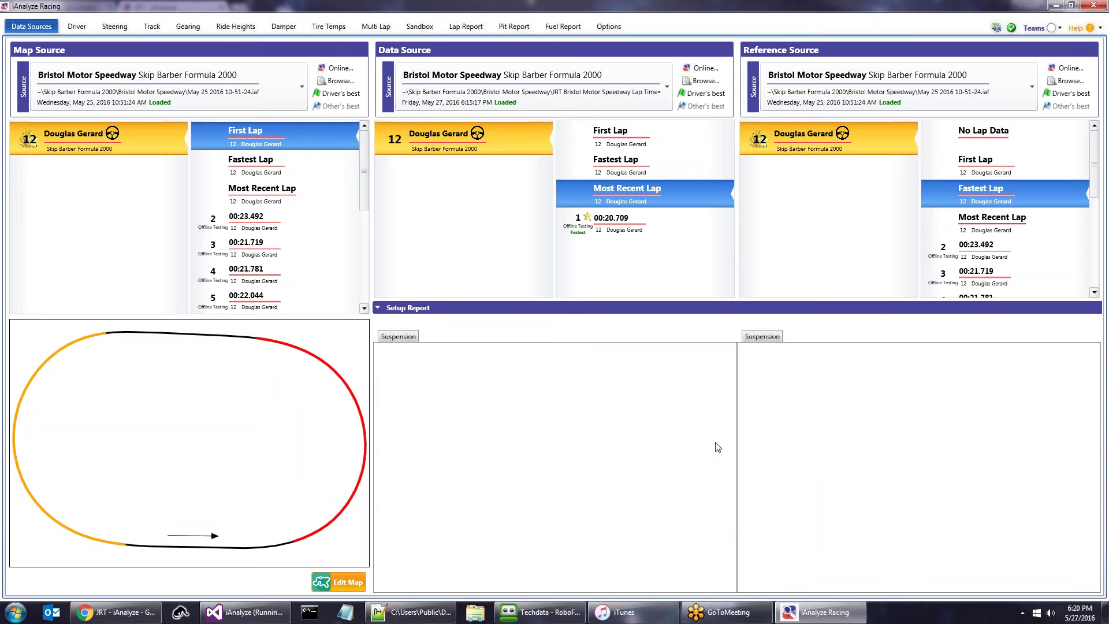
{"action": "left_click", "coordinate": [629, 228]}
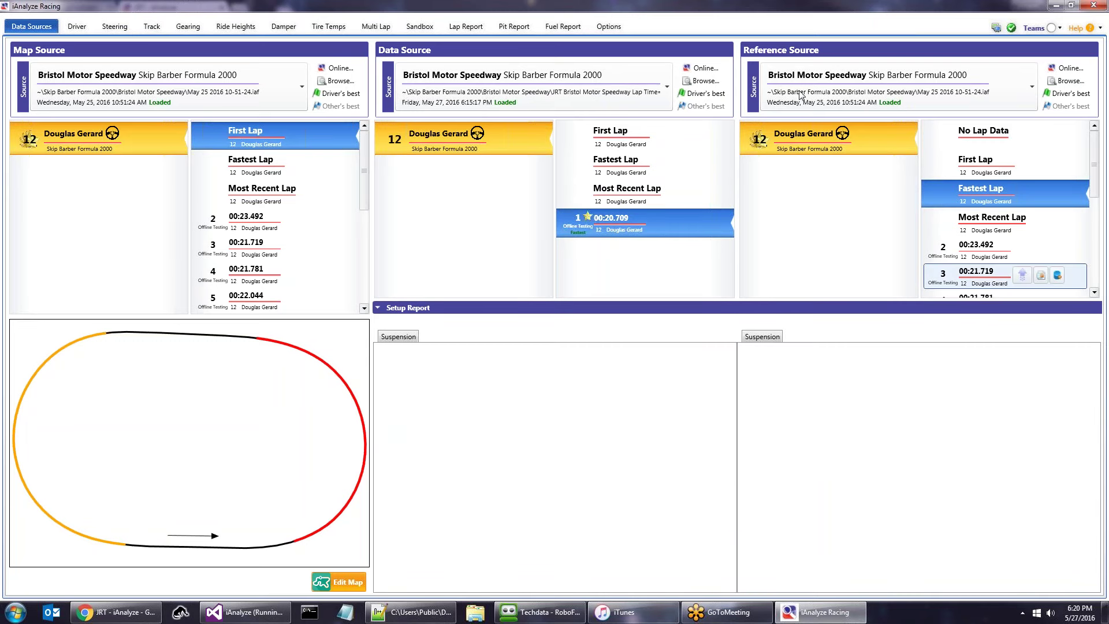
{"action": "left_click", "coordinate": [1031, 90]}
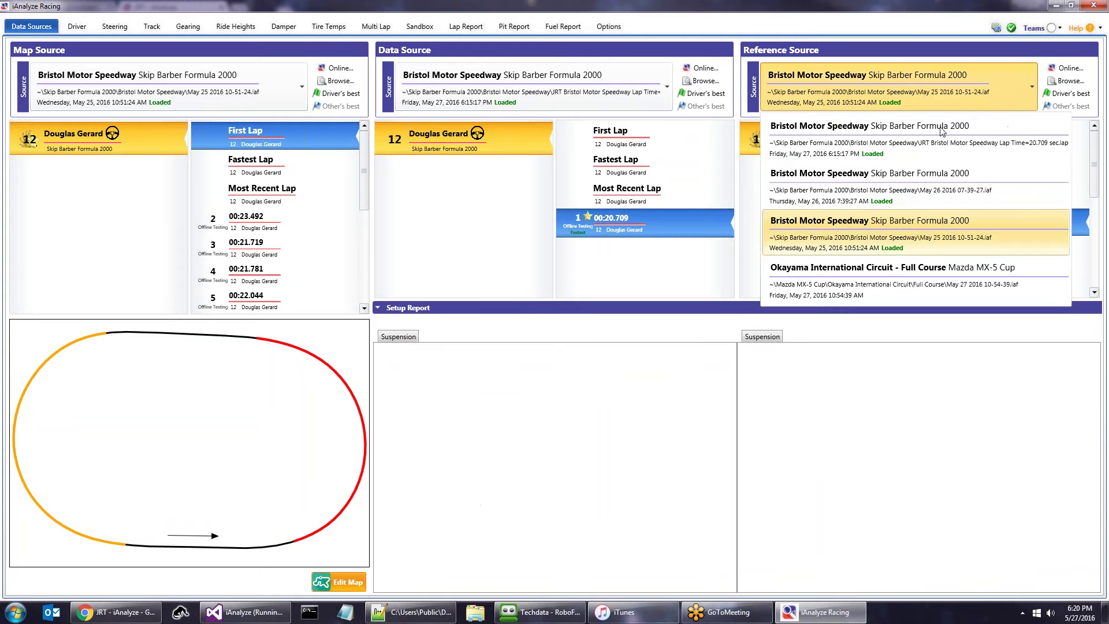
{"action": "left_click", "coordinate": [751, 263]}
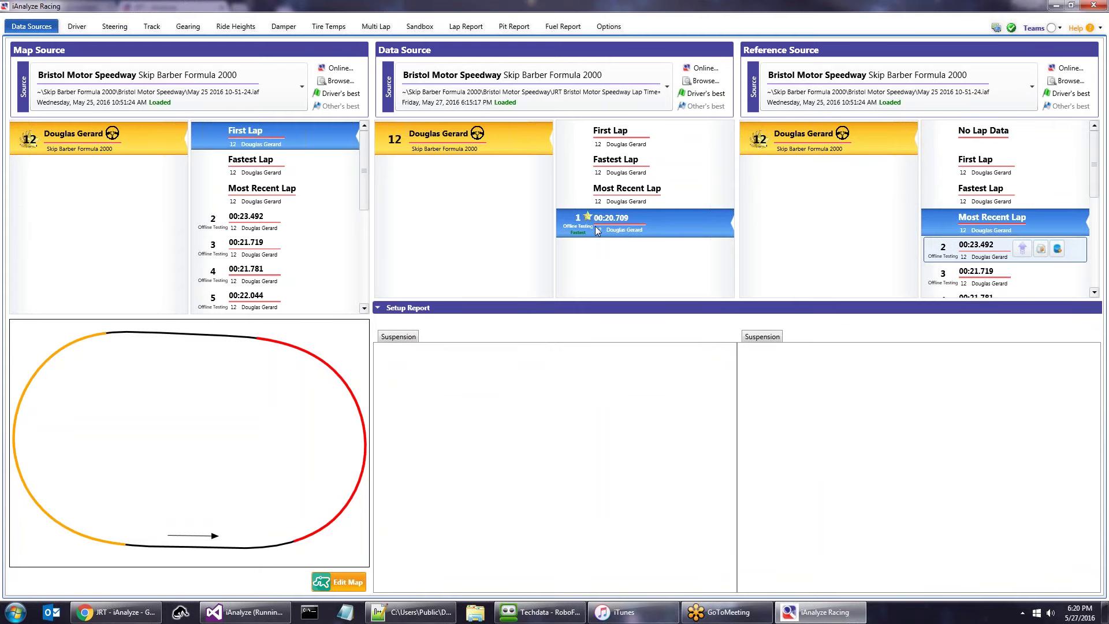
{"action": "left_click", "coordinate": [618, 227]}
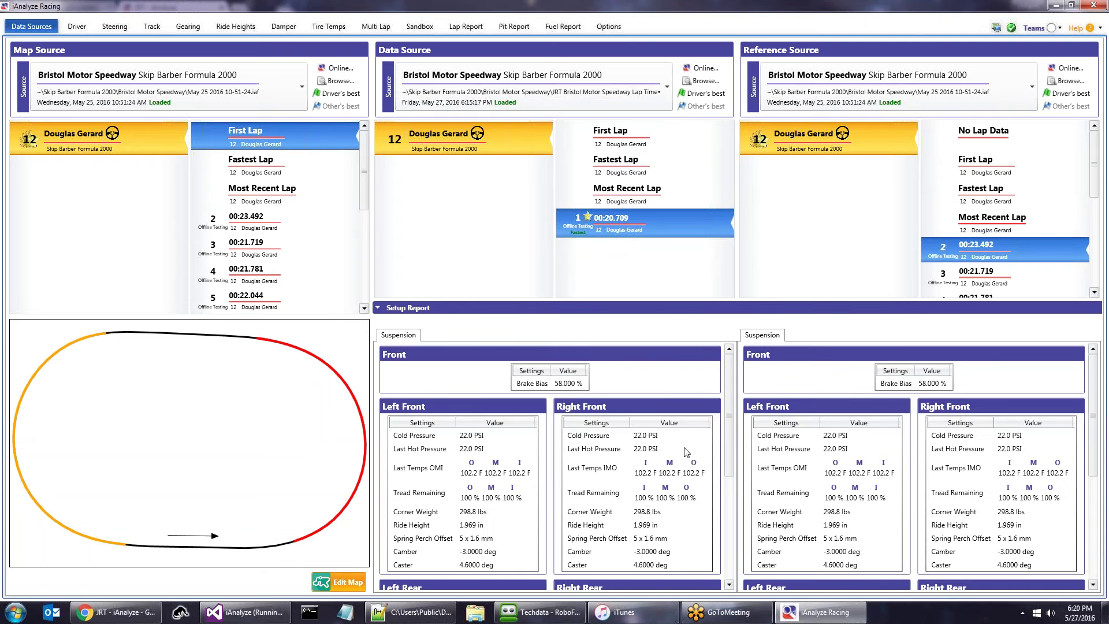
- Compare the front and rear suspension settings of the two laps in the Setup Report
{"action": "left_click_drag", "start_coordinate": [729, 373], "coordinate": [721, 549]}
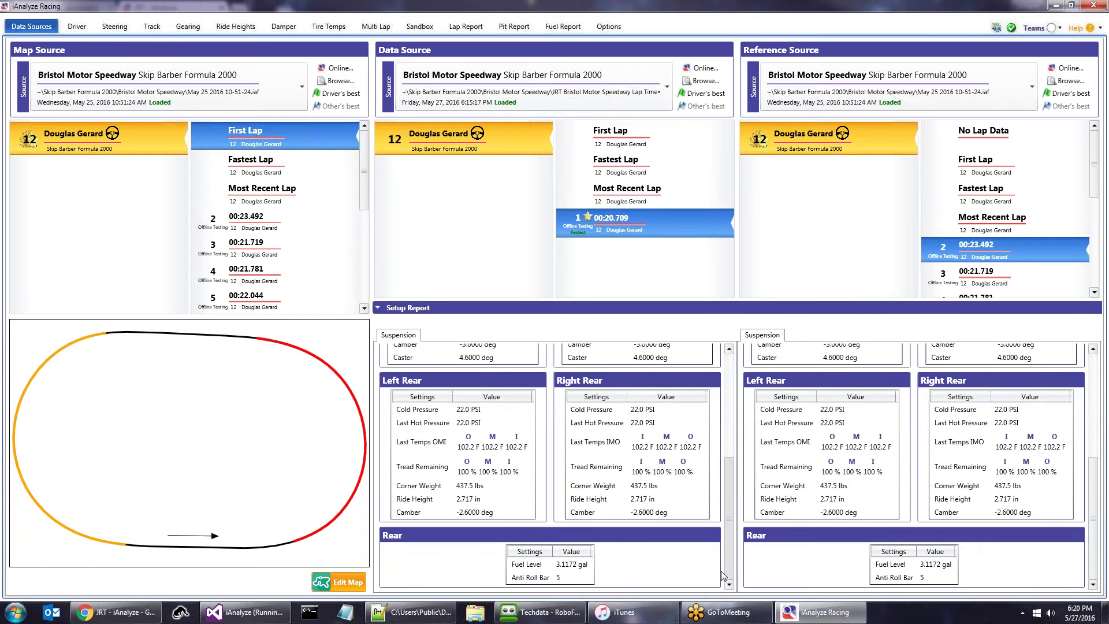
{"action": "scroll", "coordinate": [750, 413], "scroll_direction": "up", "scroll_amount": 3}
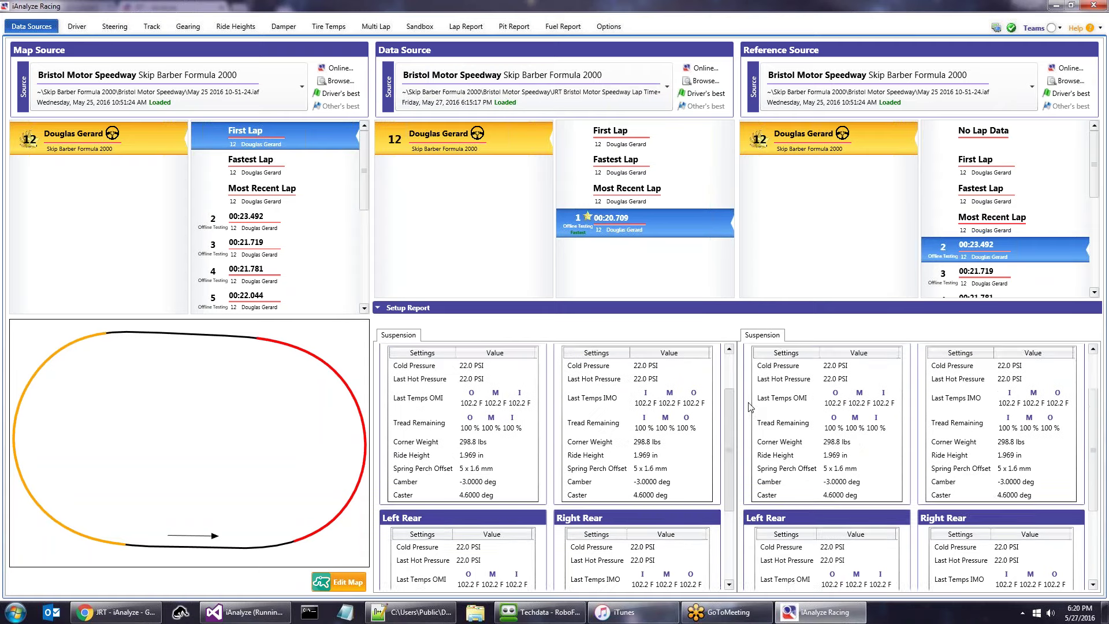
{"action": "scroll", "coordinate": [753, 369], "scroll_direction": "up", "scroll_amount": 1}
{"action": "scroll", "coordinate": [753, 367], "scroll_direction": "down", "scroll_amount": 3}
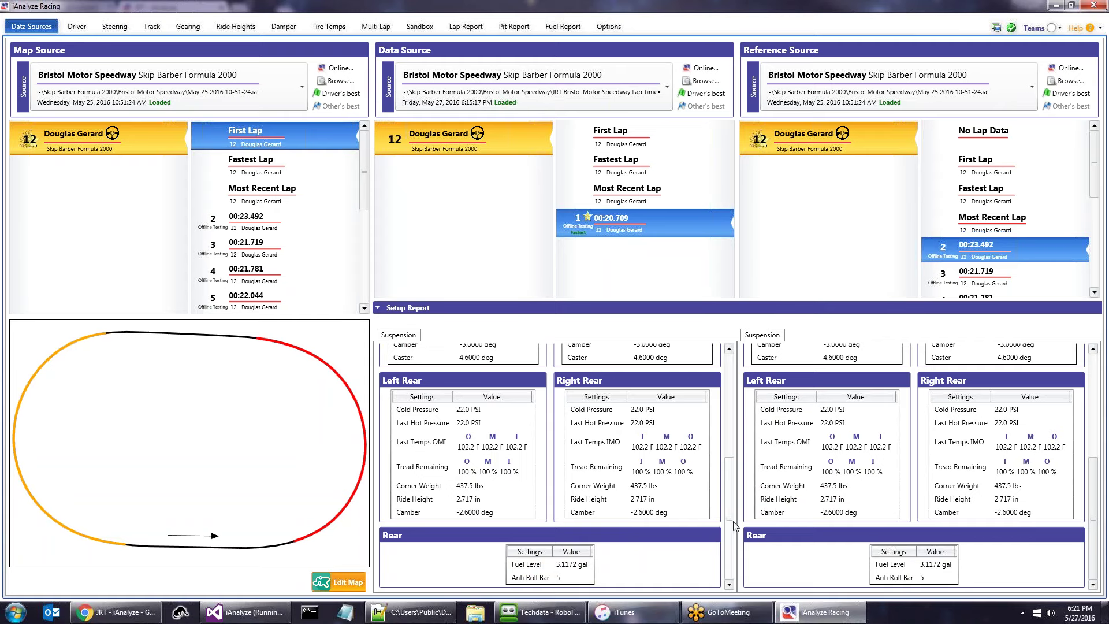
{"action": "left_click_drag", "start_coordinate": [734, 522], "coordinate": [737, 408]}
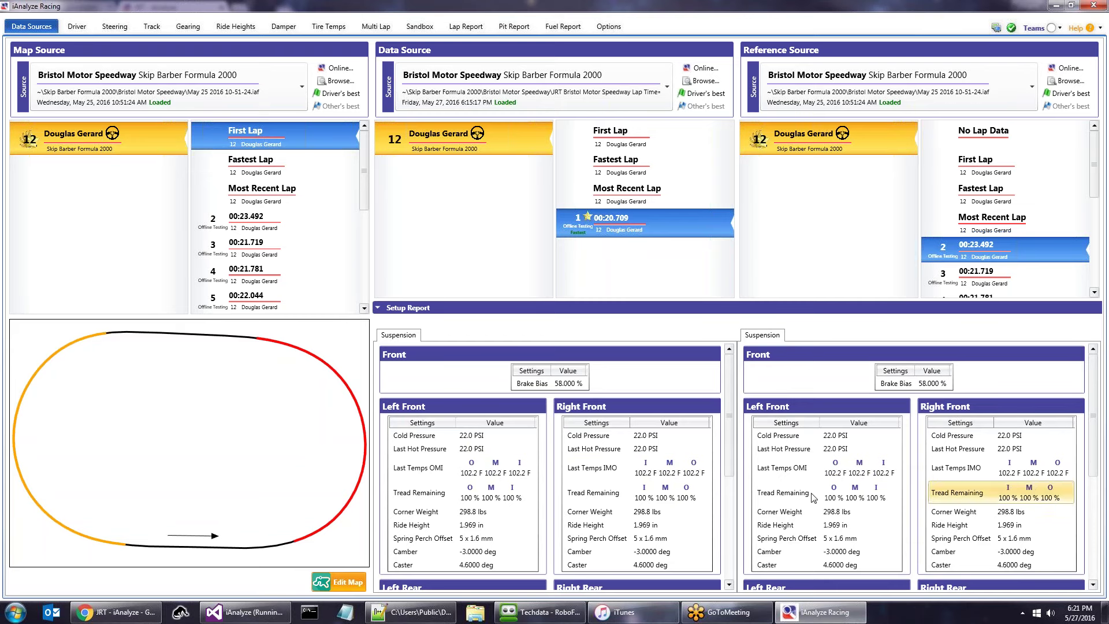
{"action": "mouse_move", "coordinate": [727, 407]}
{"action": "left_mouse_down"}
{"action": "mouse_move", "coordinate": [728, 393]}
{"action": "mouse_move", "coordinate": [728, 546]}
{"action": "mouse_move", "coordinate": [726, 407]}
{"action": "mouse_move", "coordinate": [730, 394]}
{"action": "mouse_move", "coordinate": [730, 478]}
{"action": "mouse_move", "coordinate": [736, 395]}
{"action": "left_mouse_up"}
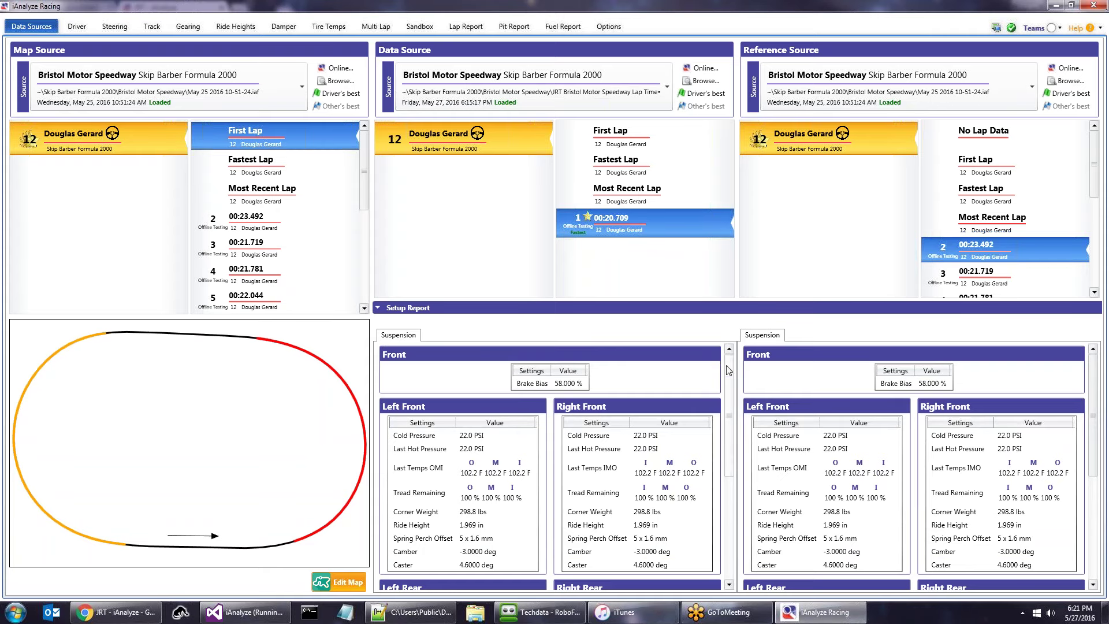
- Examine the tire, corner weight, ride height and camber settings of both laps side by side in the Setup Report
{"action": "left_click_drag", "start_coordinate": [734, 382], "coordinate": [829, 416]}
{"action": "left_click", "coordinate": [839, 408]}
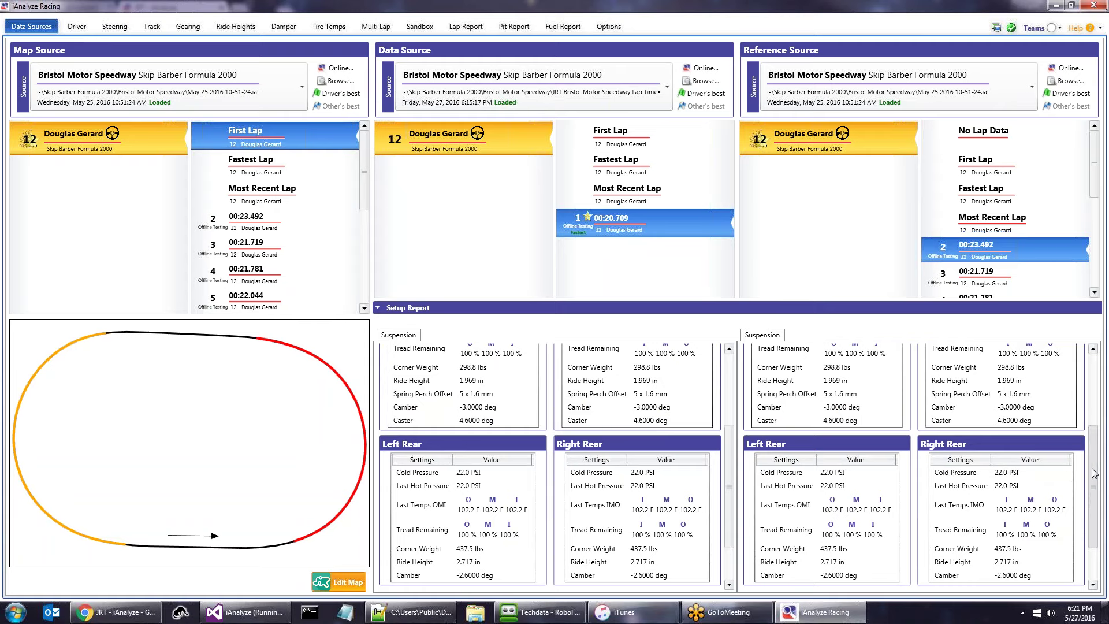
{"action": "scroll", "coordinate": [1097, 514], "scroll_direction": "down", "scroll_amount": 2}
{"action": "left_click_drag", "start_coordinate": [1097, 514], "coordinate": [1093, 421]}
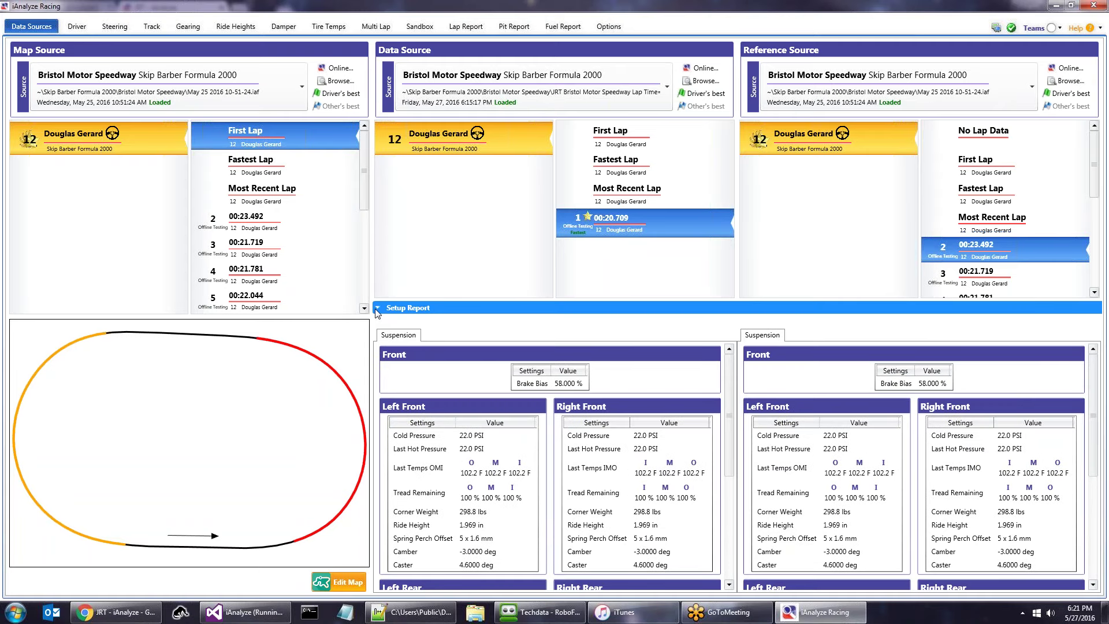
- Collapse and re-expand the Setup Report between the full lap lists and the two laps' suspension settings
{"action": "left_click", "coordinate": [377, 310]}
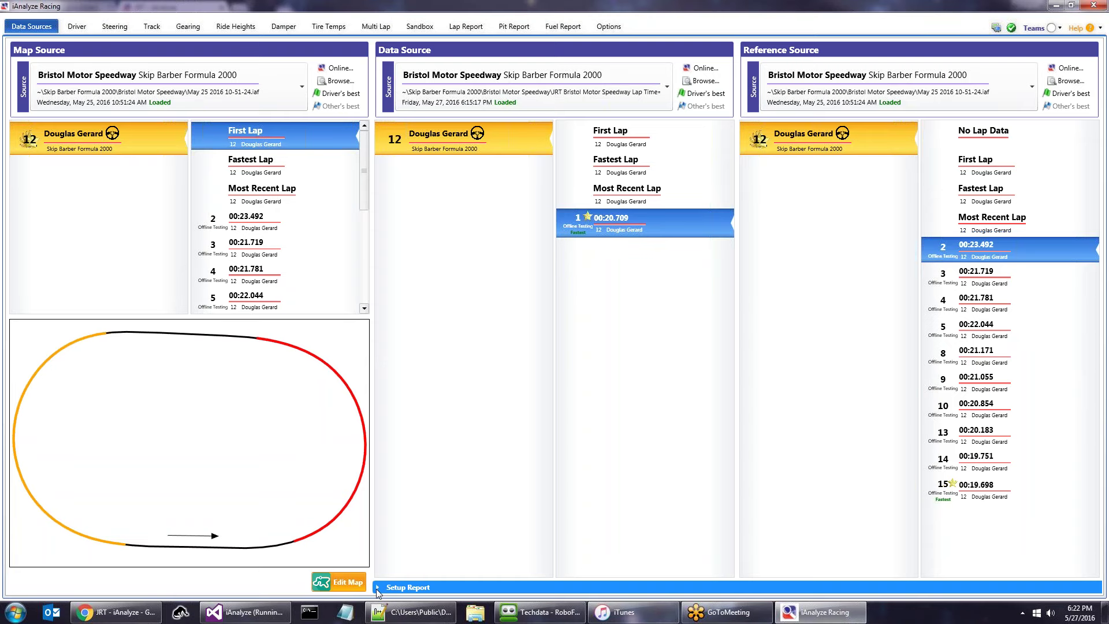
{"action": "left_click", "coordinate": [377, 588]}
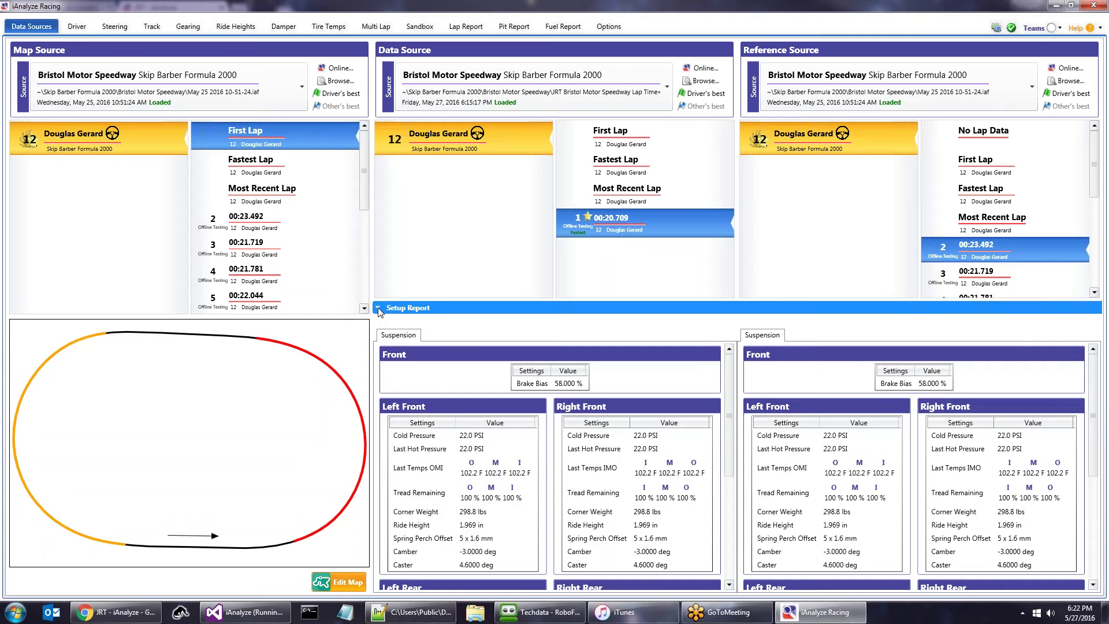
{"action": "left_click", "coordinate": [379, 309]}
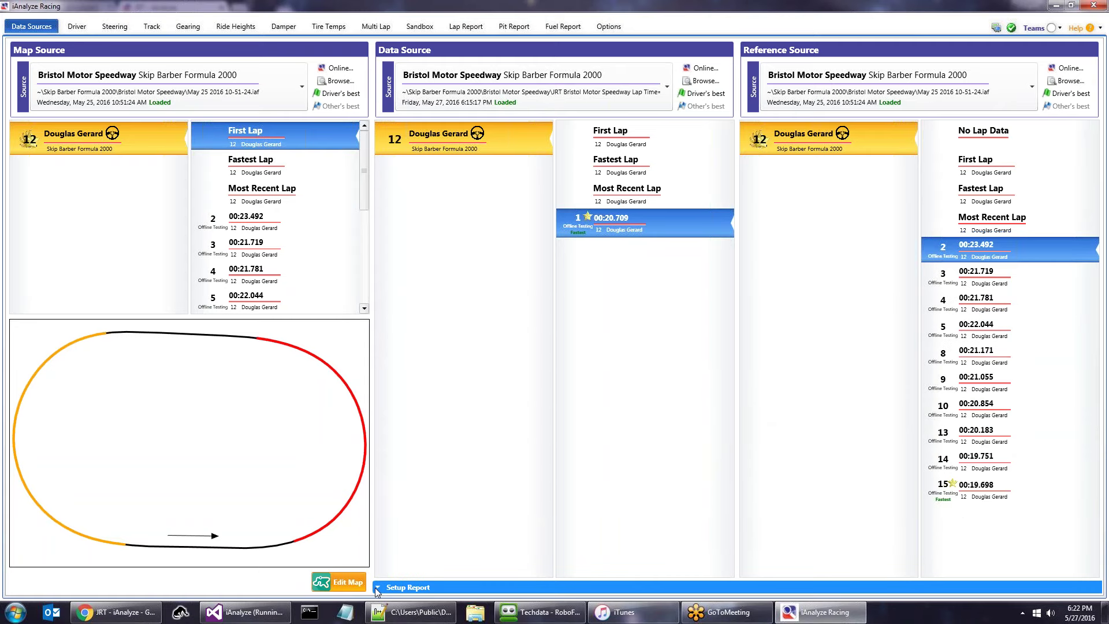
{"action": "left_click", "coordinate": [377, 588]}
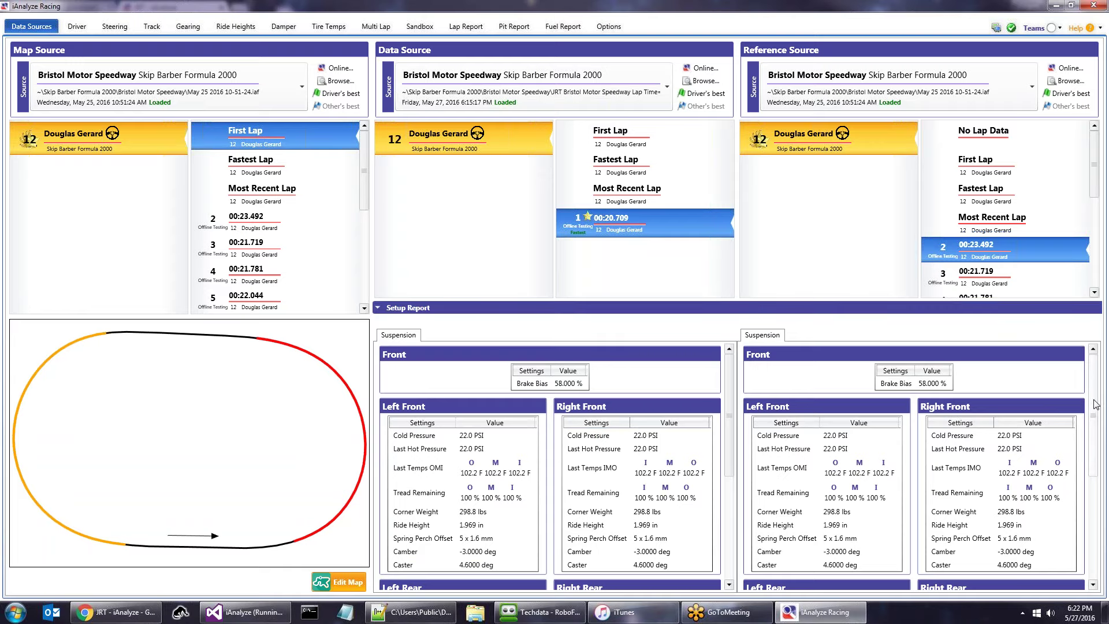
{"action": "scroll", "coordinate": [1098, 420], "scroll_direction": "down", "scroll_amount": 3}
{"action": "scroll", "coordinate": [1098, 420], "scroll_direction": "up", "scroll_amount": 3}
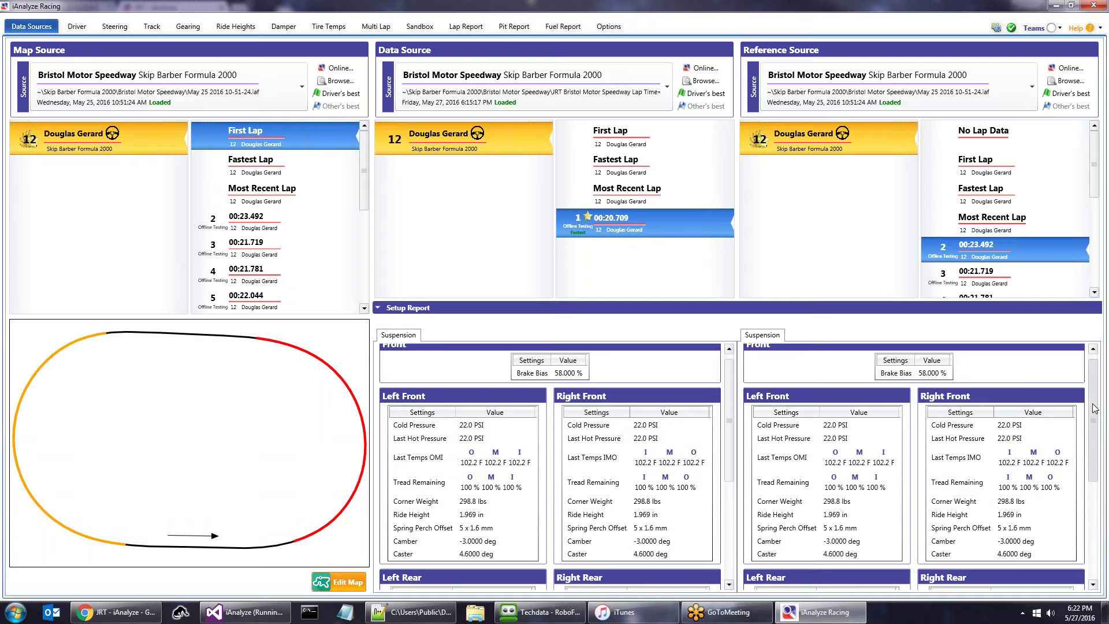
{"action": "mouse_move", "coordinate": [986, 283]}
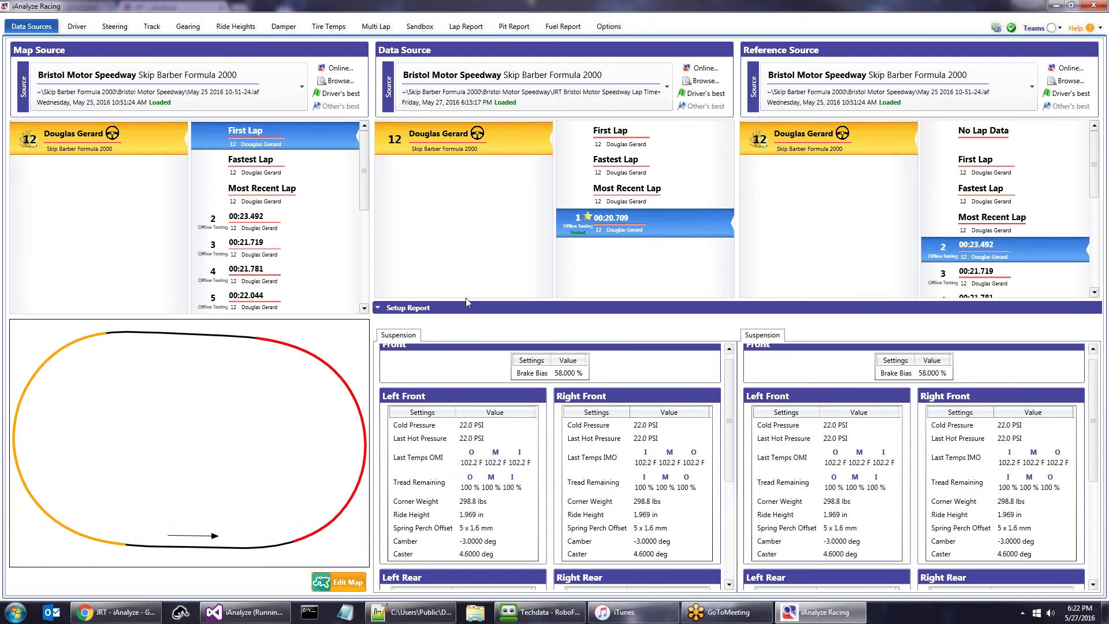
- Open the Driver view and examine the Segment Comparison of the data lap against the reference lap
{"action": "left_click", "coordinate": [77, 27]}
{"action": "left_click", "coordinate": [26, 27]}
{"action": "left_click", "coordinate": [78, 27]}
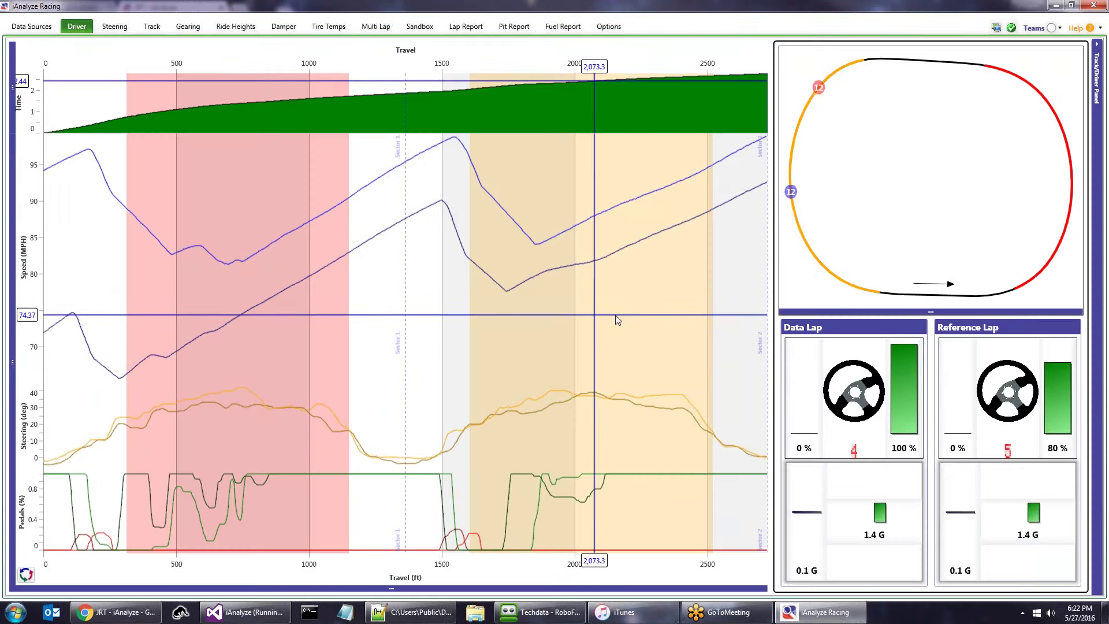
{"action": "mouse_move", "coordinate": [16, 306]}
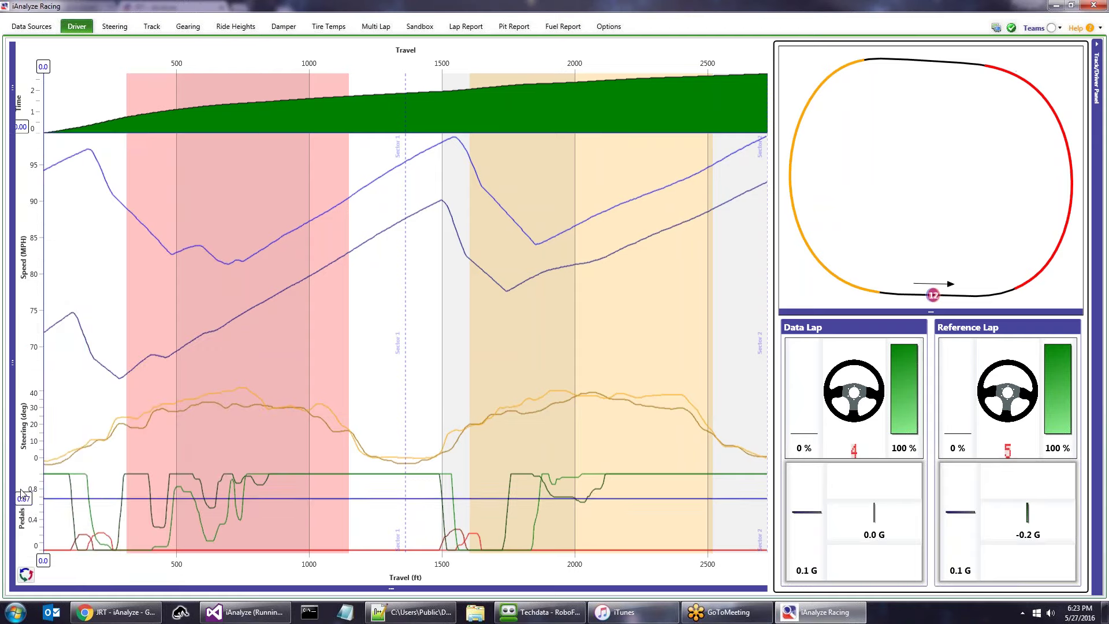
{"action": "mouse_move", "coordinate": [14, 489]}
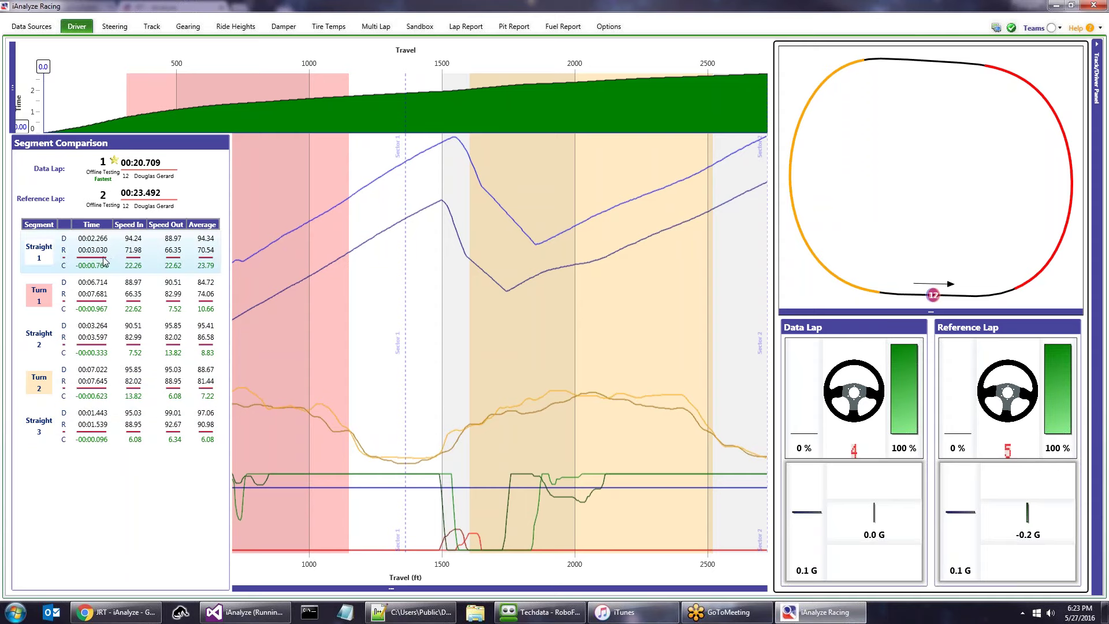
{"action": "left_click", "coordinate": [391, 588]}
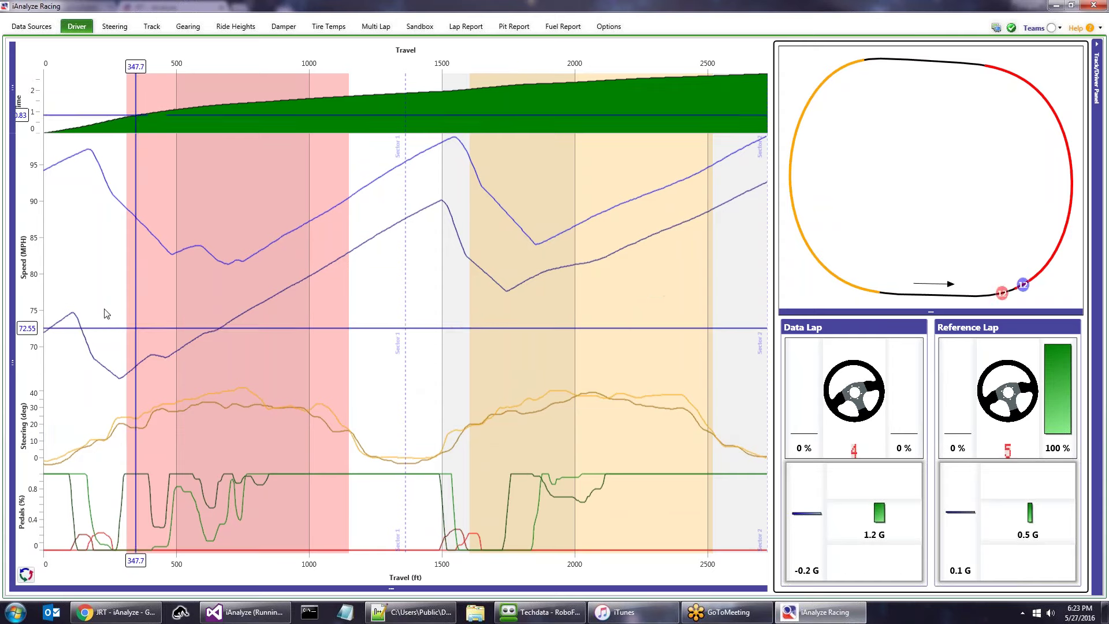
- Switch the Driver view's time graph to Rate of time gain/loss and back to Total time gained/lost
{"action": "mouse_move", "coordinate": [12, 89]}
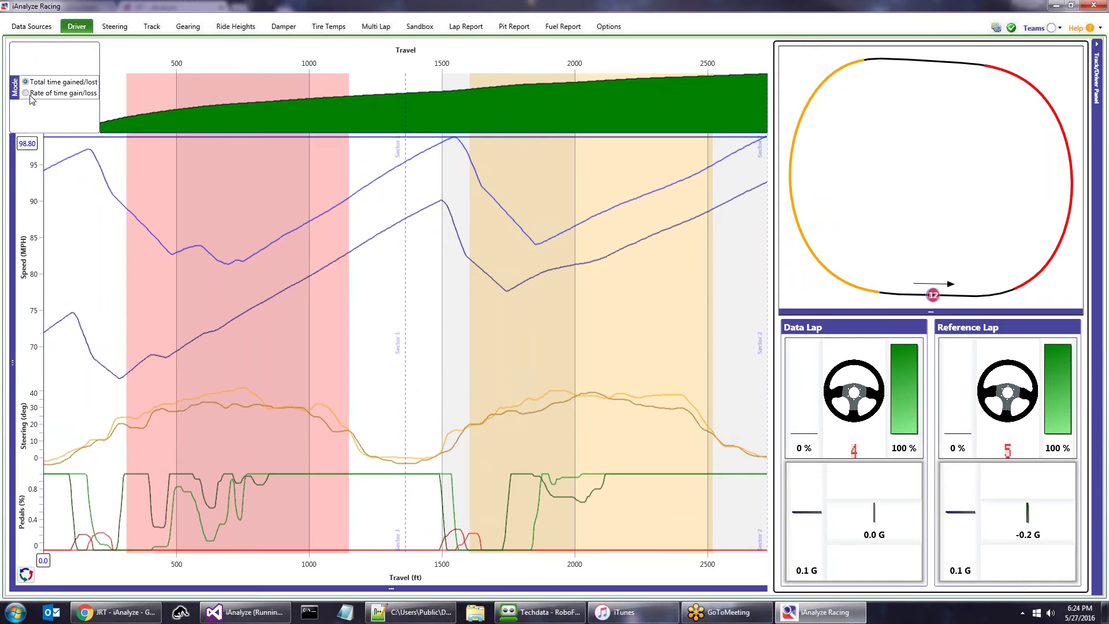
{"action": "left_click", "coordinate": [26, 93]}
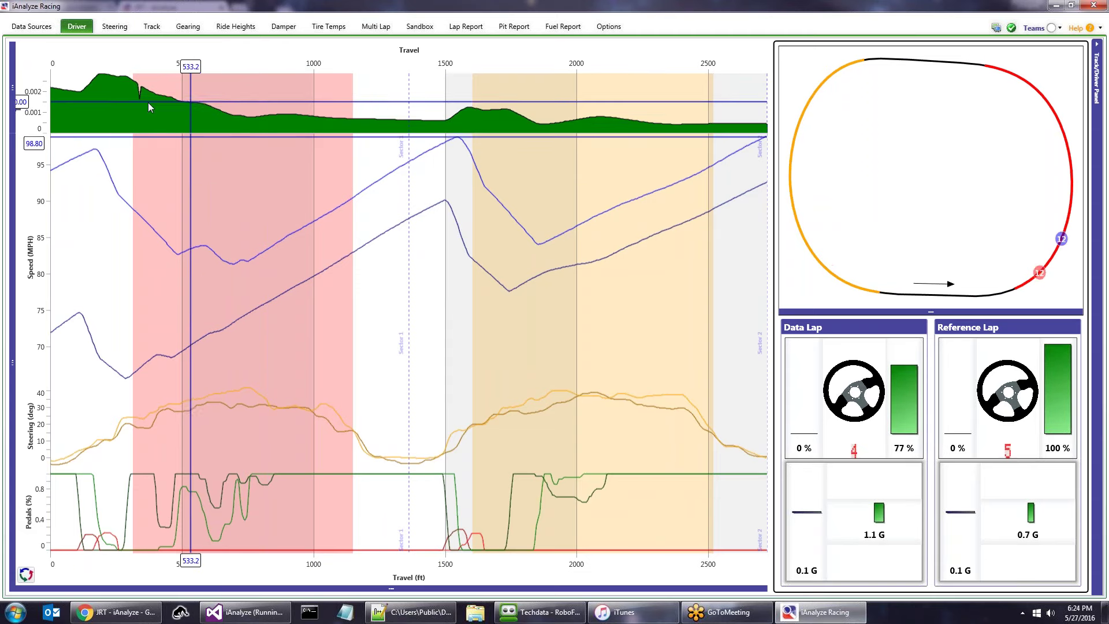
{"action": "mouse_move", "coordinate": [20, 98]}
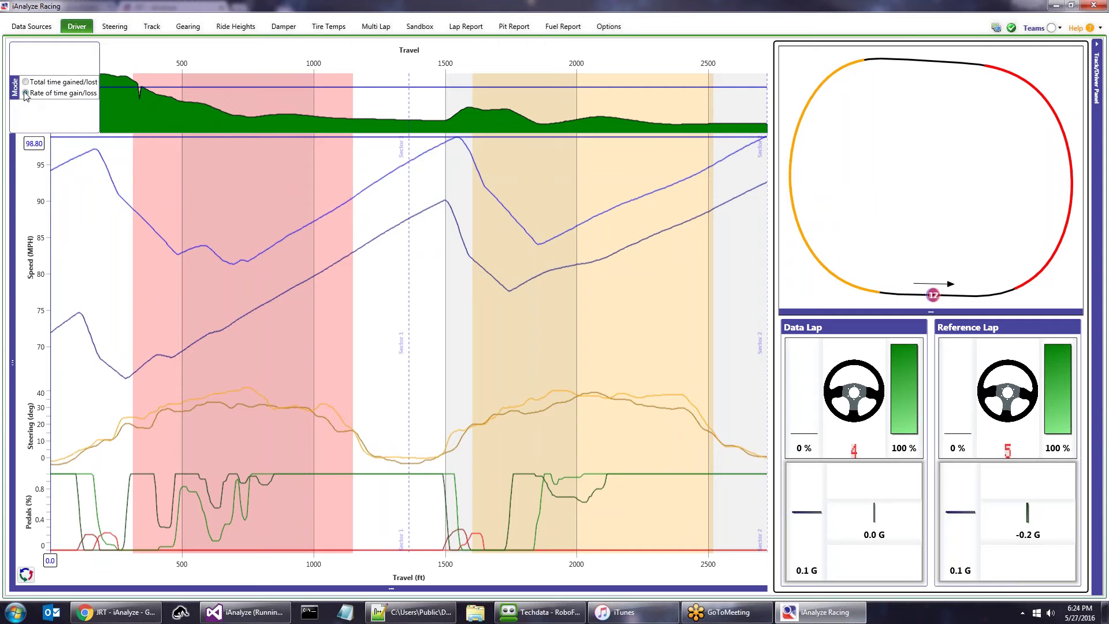
{"action": "left_click", "coordinate": [26, 82]}
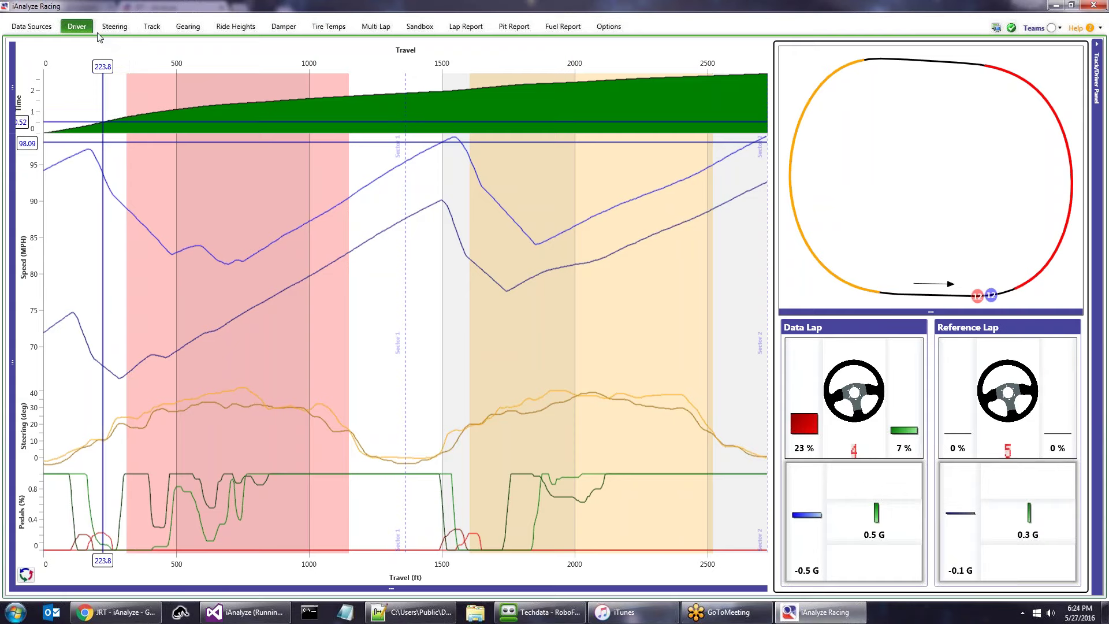
- Open the Steering view and examine its Segment Comparison and the graph's channel options
{"action": "left_click", "coordinate": [120, 28]}
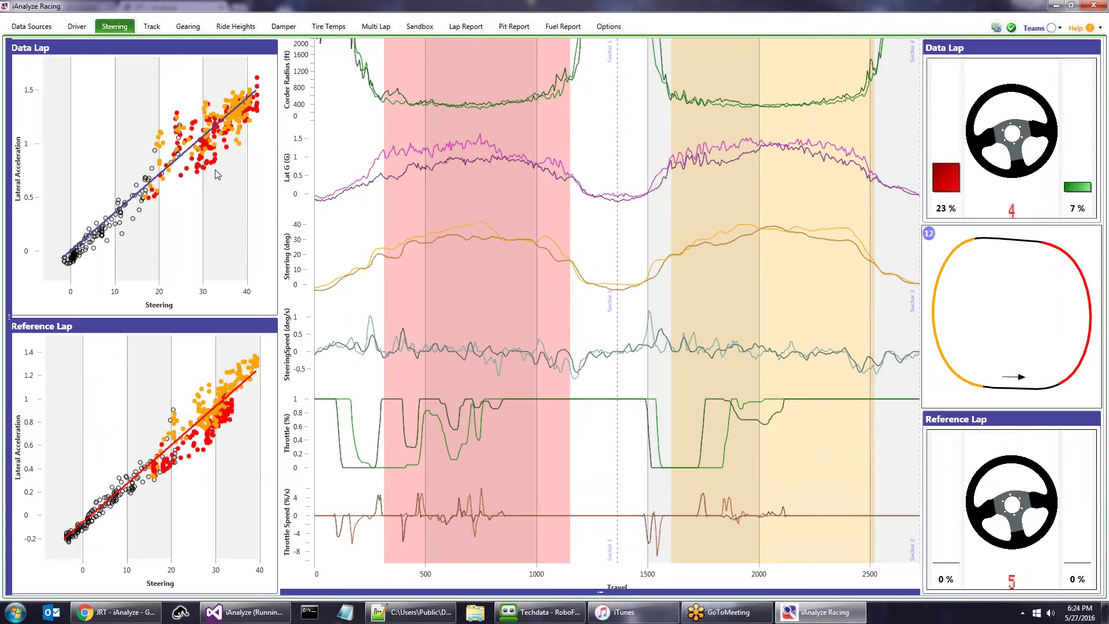
{"action": "mouse_move", "coordinate": [12, 180]}
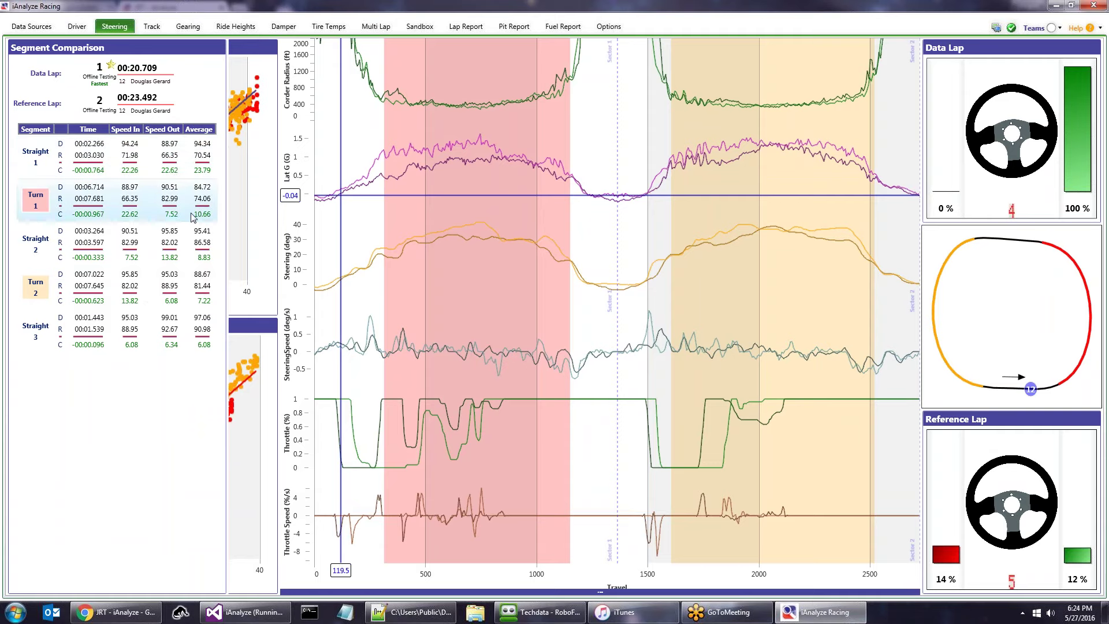
{"action": "mouse_move", "coordinate": [623, 593]}
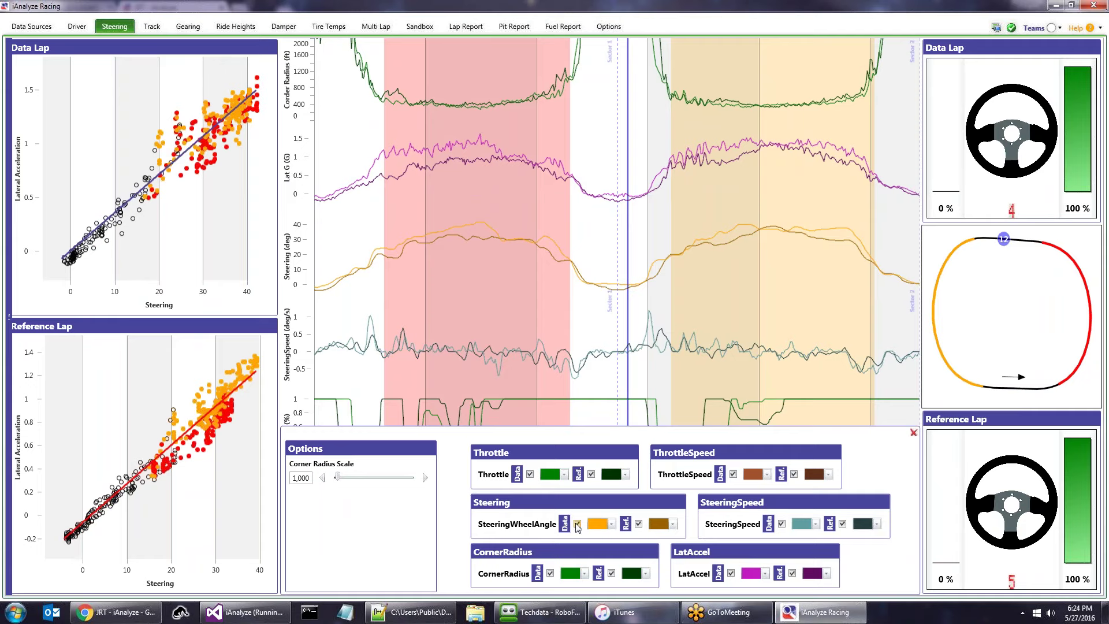
{"action": "left_click", "coordinate": [523, 327]}
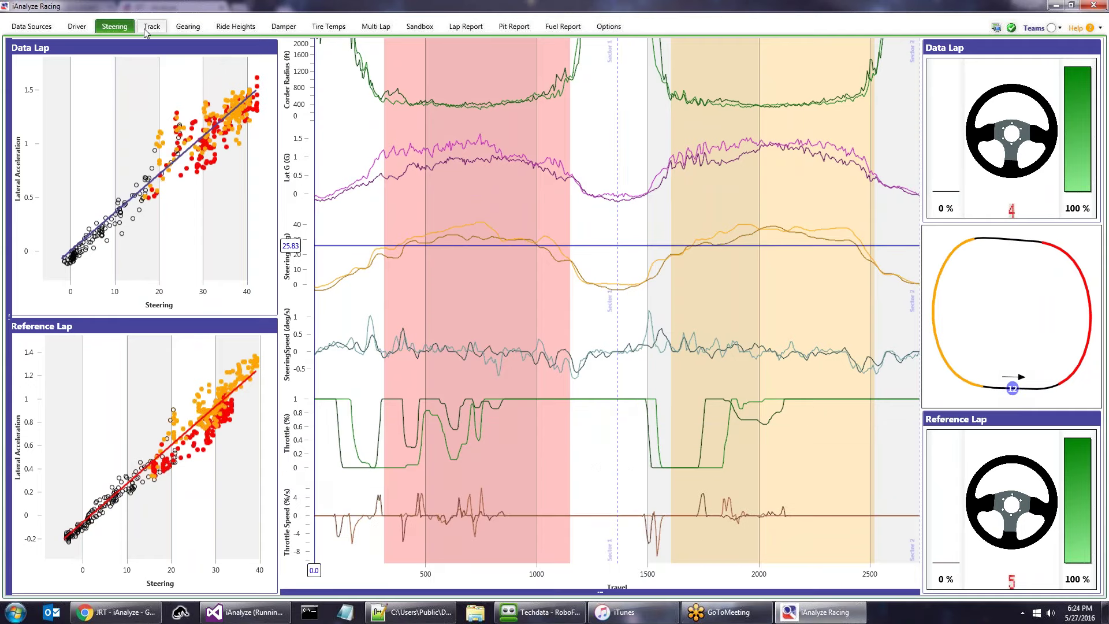
- Open the Track view and examine the Segment Comparison beside the track map
{"action": "left_click", "coordinate": [145, 30]}
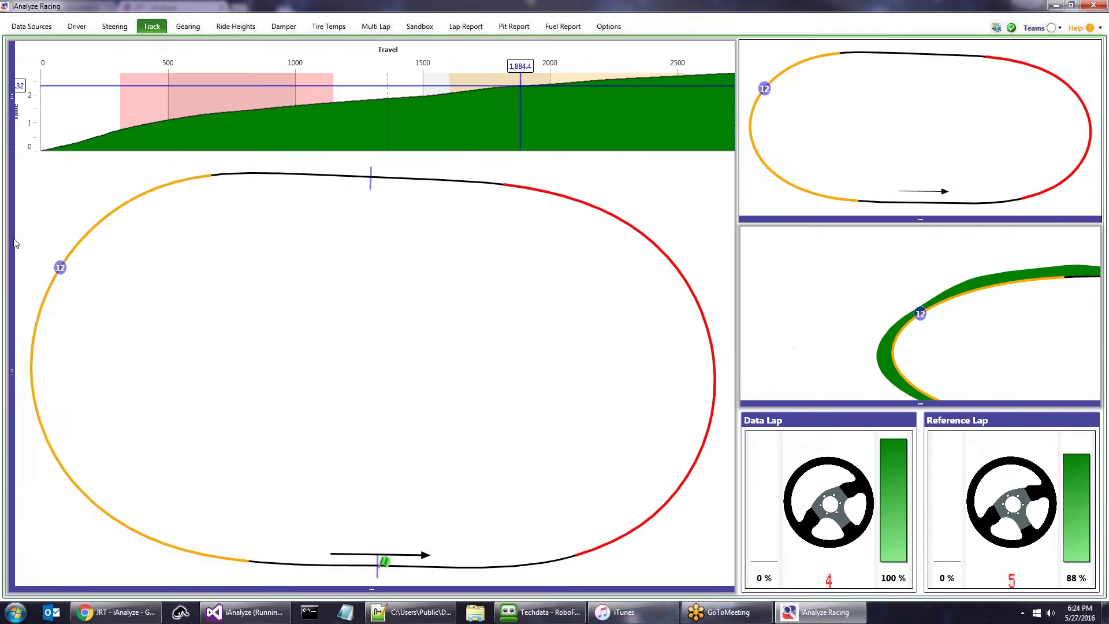
{"action": "mouse_move", "coordinate": [12, 248]}
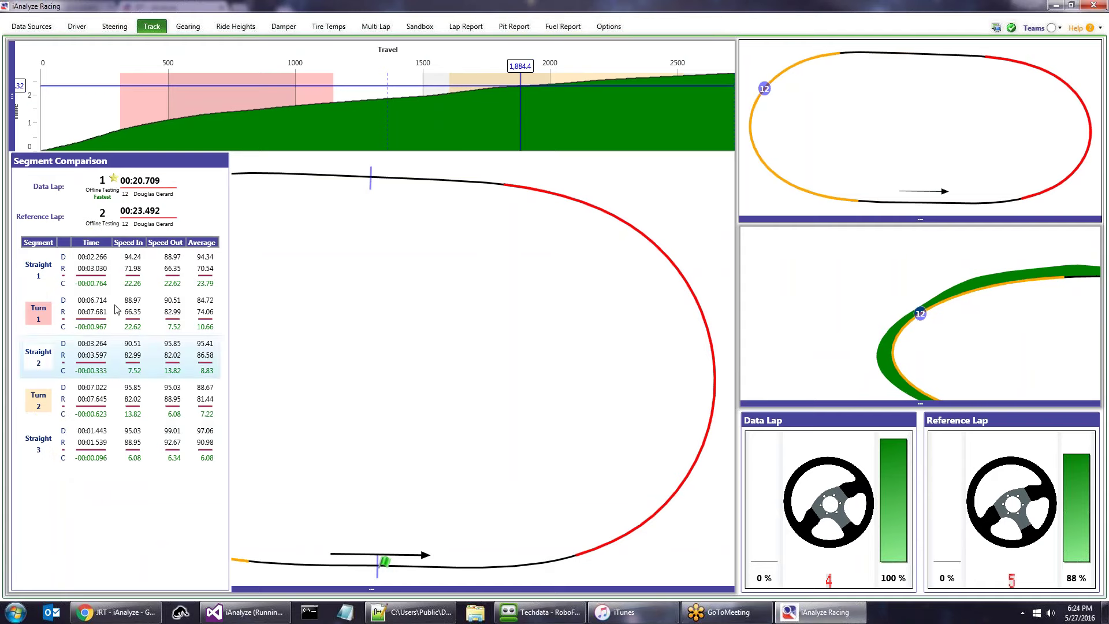
{"action": "mouse_move", "coordinate": [67, 101]}
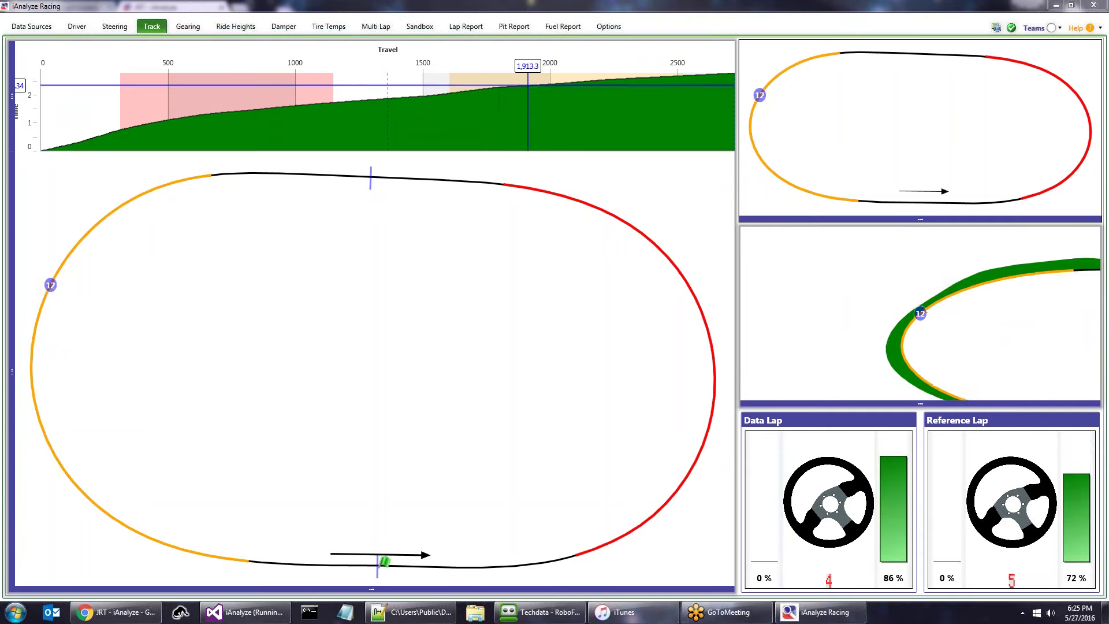
- Open the Gearing view and examine the RPM against speed chart of the two laps
{"action": "left_click", "coordinate": [193, 27]}
{"action": "left_click", "coordinate": [151, 27]}
{"action": "left_click", "coordinate": [188, 27]}
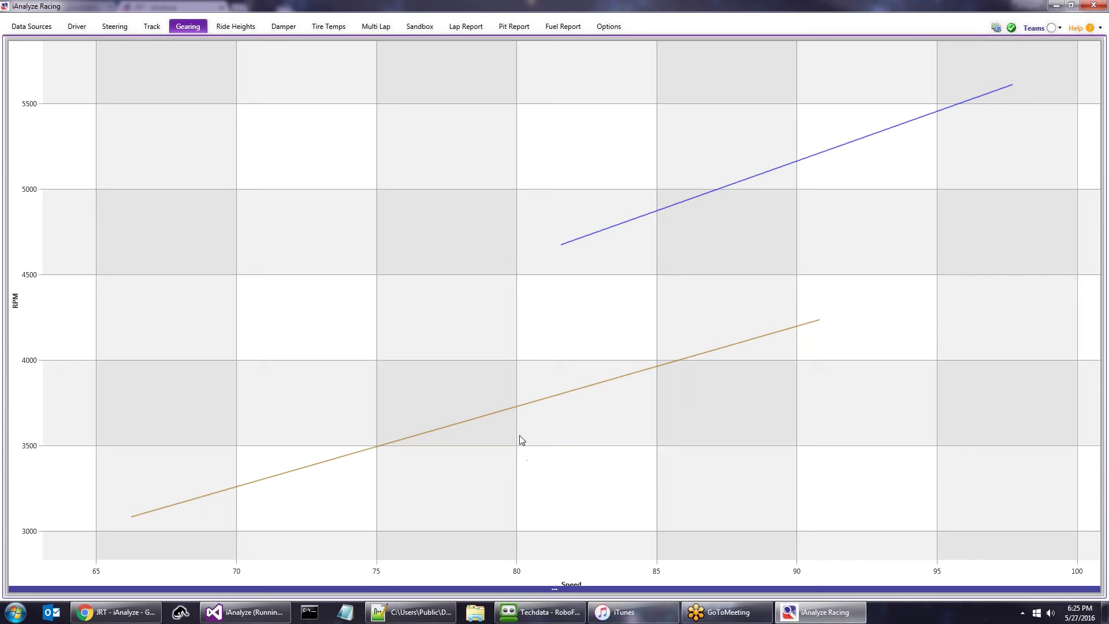
{"action": "left_click", "coordinate": [629, 589]}
{"action": "mouse_move", "coordinate": [312, 589]}
- Open the Ride Heights view and inspect both laps' four corner heights within Turn 1
{"action": "left_click", "coordinate": [231, 28]}
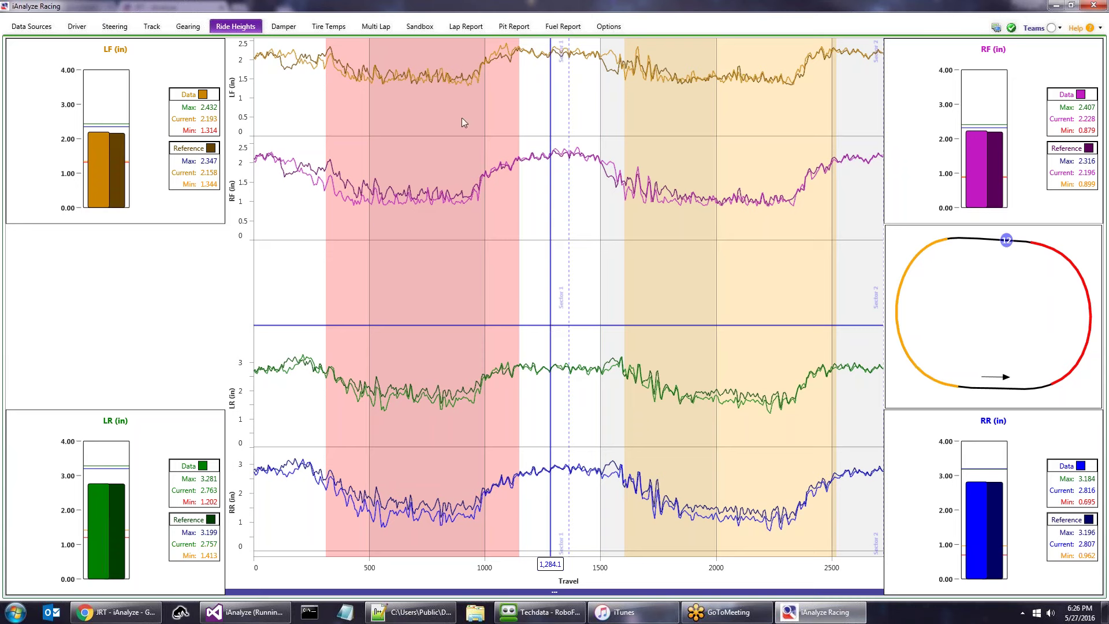
{"action": "left_click", "coordinate": [443, 76]}
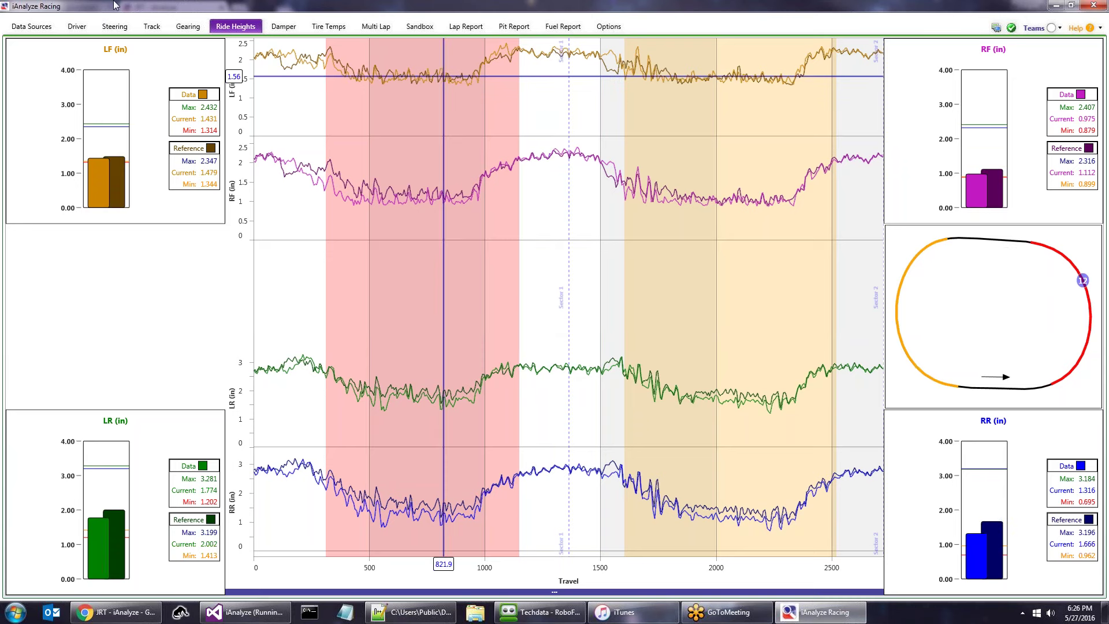
- Return to Data Sources and review the front and rear setup values of both laps through the whole Setup Report
{"action": "left_click", "coordinate": [77, 28]}
{"action": "left_click", "coordinate": [31, 26]}
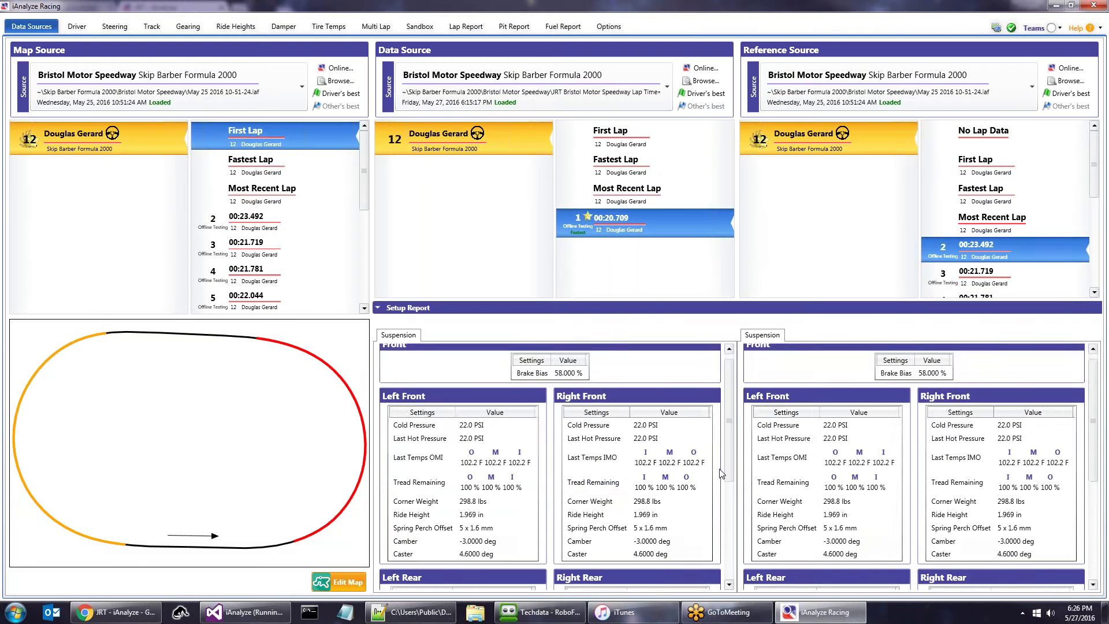
{"action": "scroll", "coordinate": [721, 473], "scroll_direction": "down", "scroll_amount": 3}
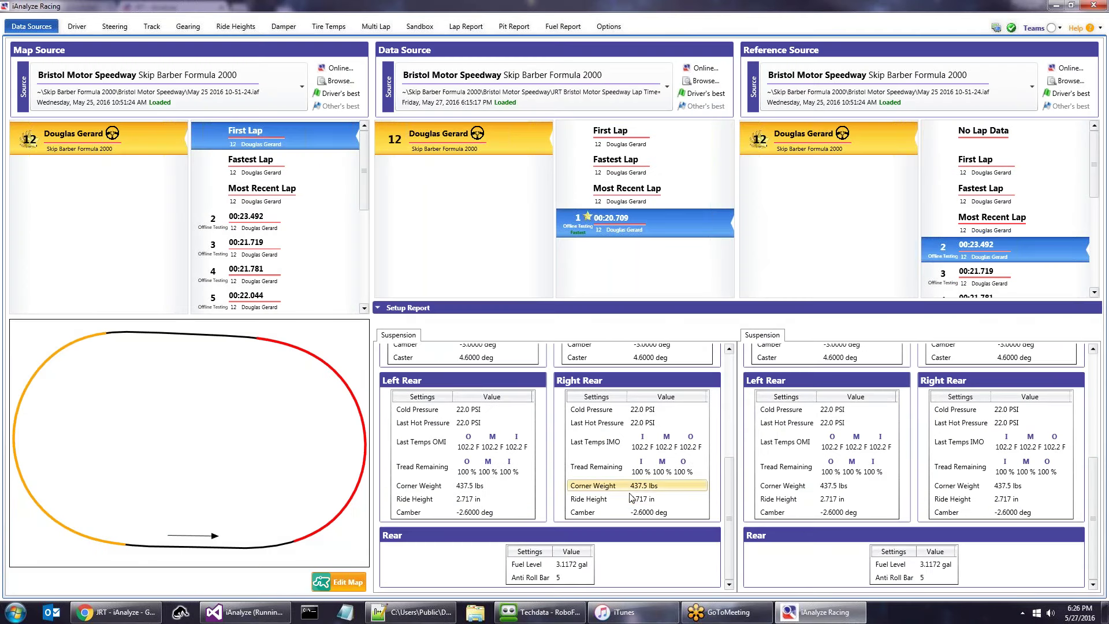
{"action": "scroll", "coordinate": [509, 497], "scroll_direction": "up", "scroll_amount": 2}
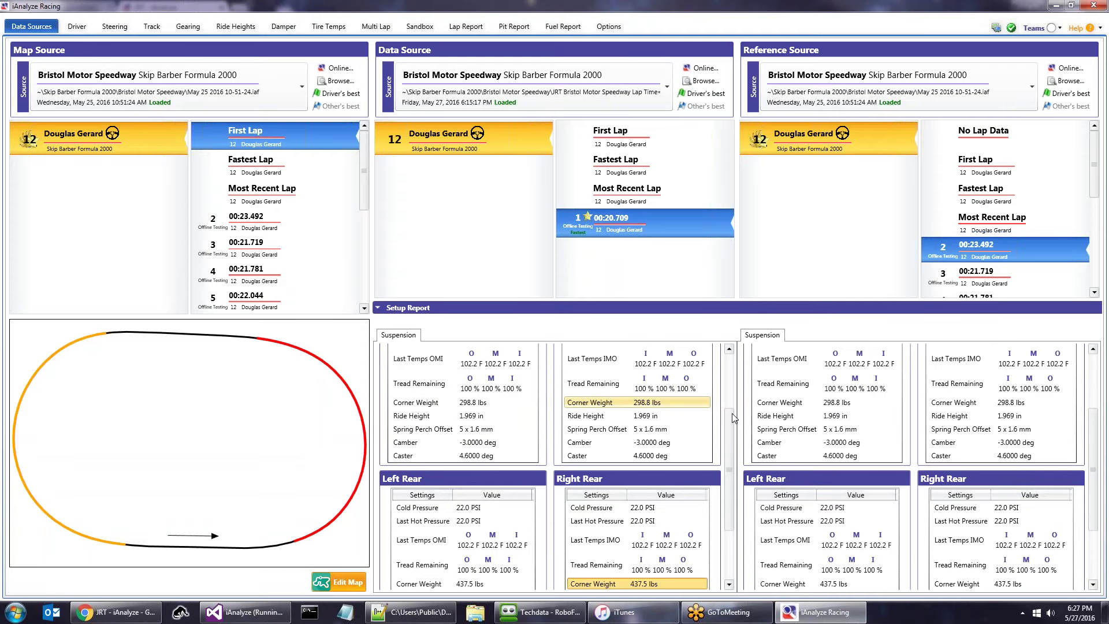
{"action": "scroll", "coordinate": [733, 428], "scroll_direction": "down", "scroll_amount": 2}
{"action": "scroll", "coordinate": [723, 445], "scroll_direction": "up", "scroll_amount": 2}
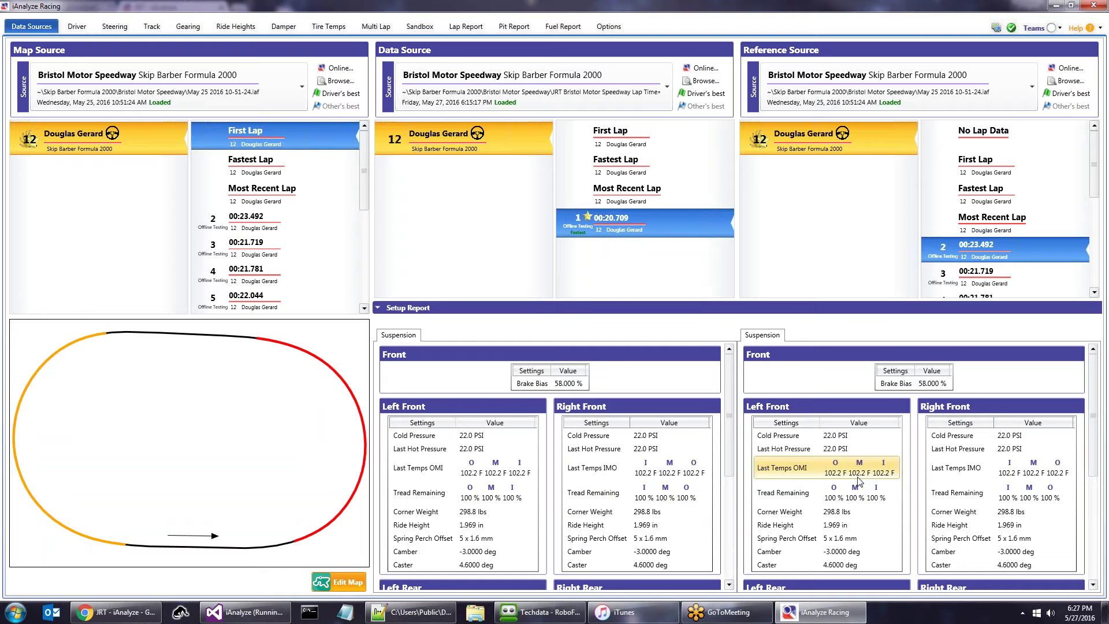
{"action": "scroll", "coordinate": [1097, 439], "scroll_direction": "down", "scroll_amount": 2}
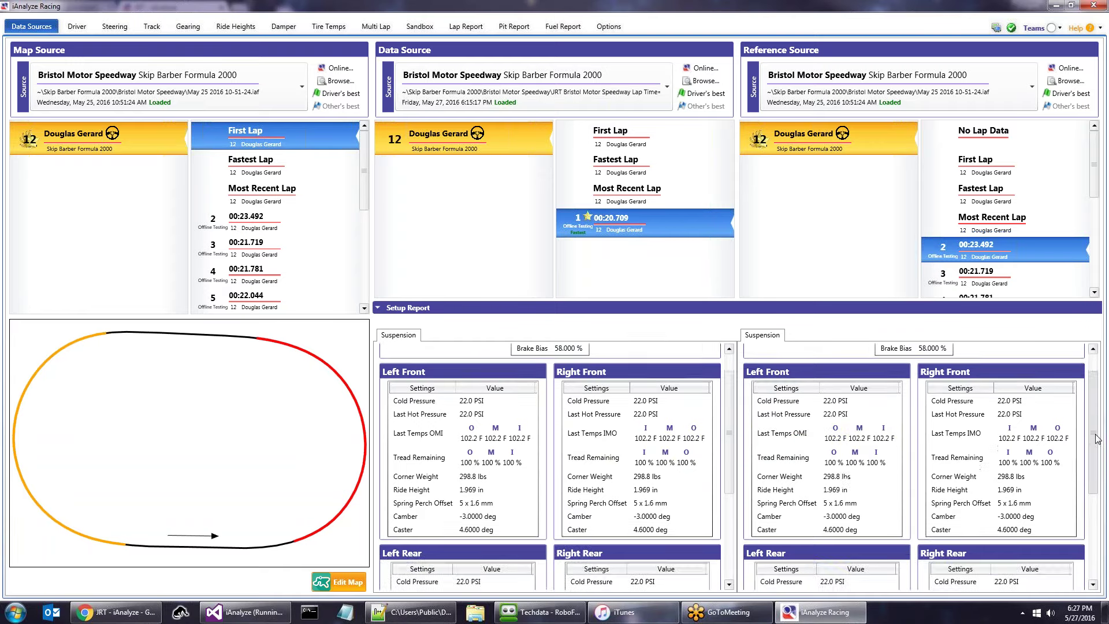
{"action": "scroll", "coordinate": [1098, 439], "scroll_direction": "down", "scroll_amount": 5}
{"action": "scroll", "coordinate": [1099, 405], "scroll_direction": "up", "scroll_amount": 6}
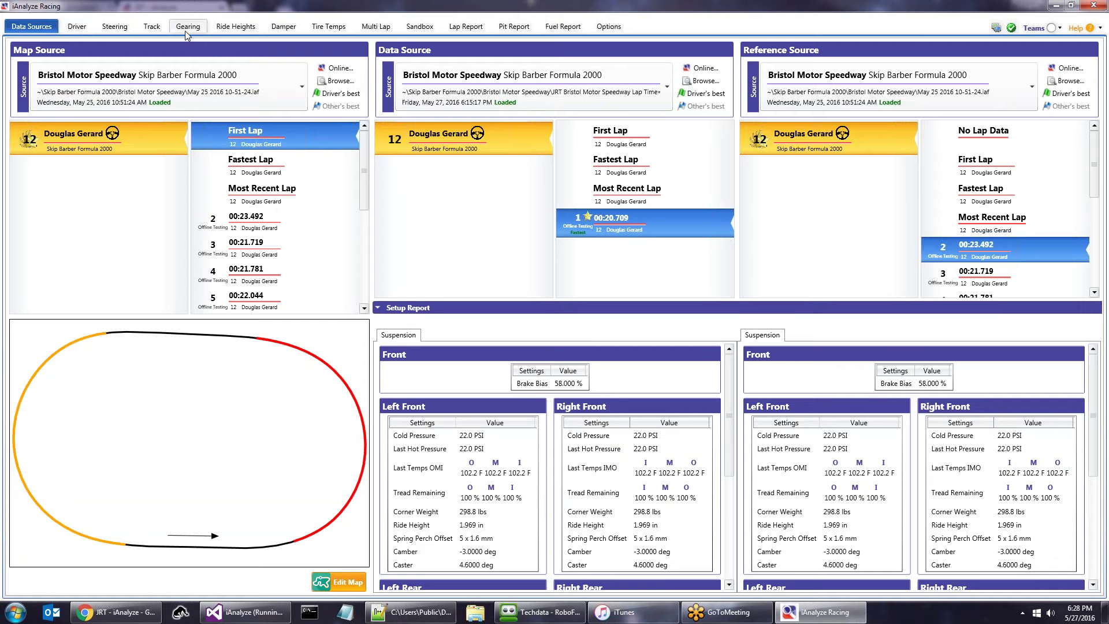
- Go through the Ride Heights, Damper and Tire Temps views of the loaded laps
{"action": "left_click", "coordinate": [236, 27]}
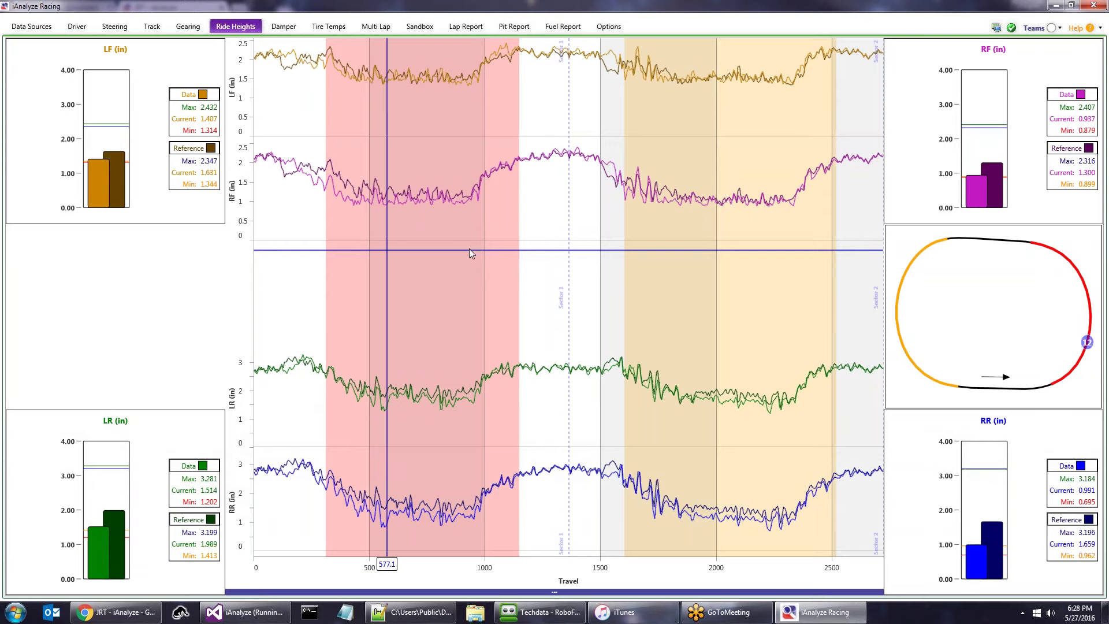
{"action": "left_click", "coordinate": [284, 26]}
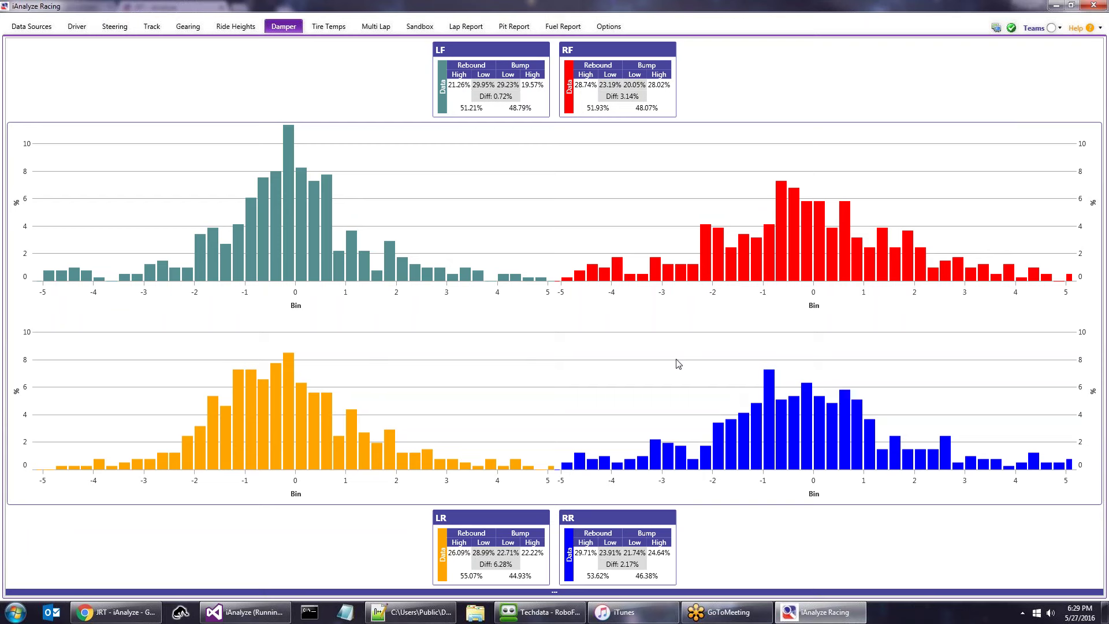
{"action": "left_click", "coordinate": [331, 28]}
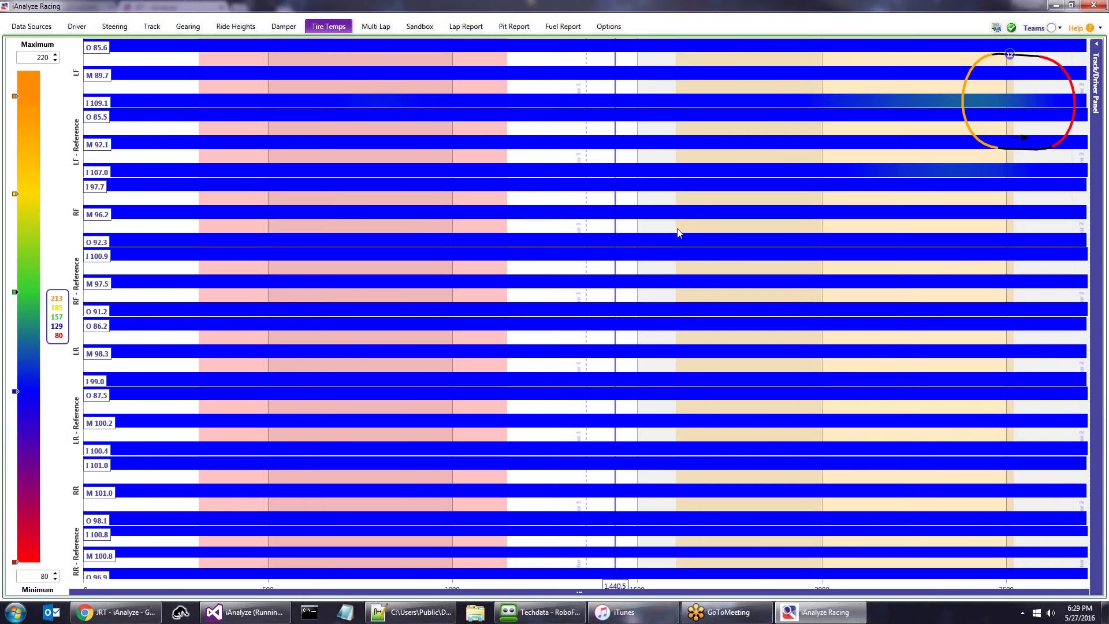
- Expand the Track/Driver Panel beside the tire temperature bands to compare the Data Lap and Reference Lap
{"action": "left_click", "coordinate": [1100, 207]}
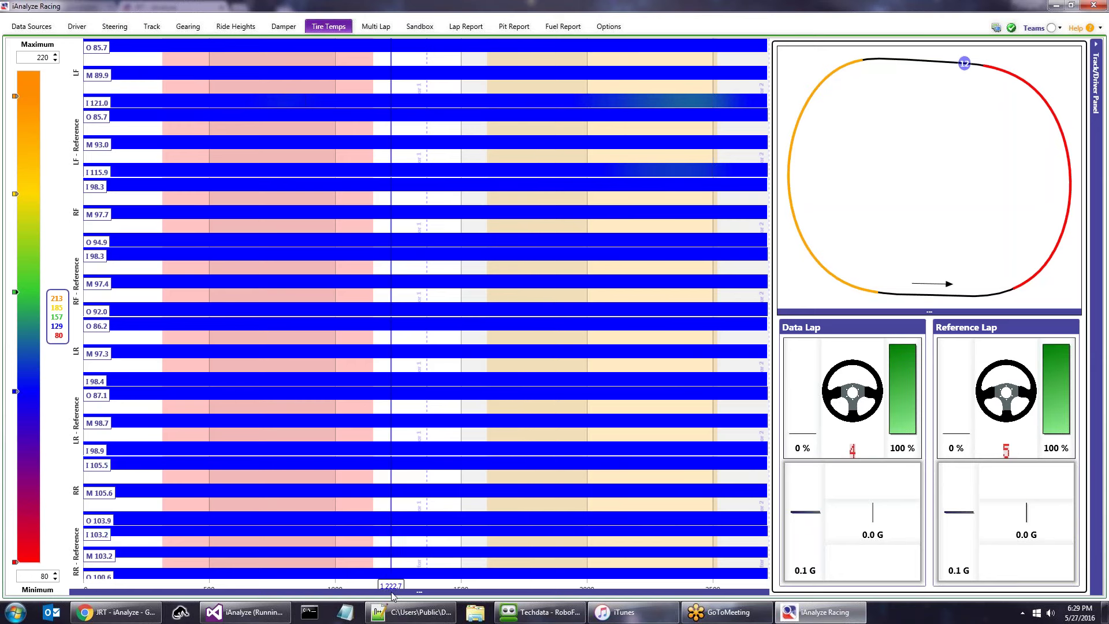
{"action": "mouse_move", "coordinate": [392, 597]}
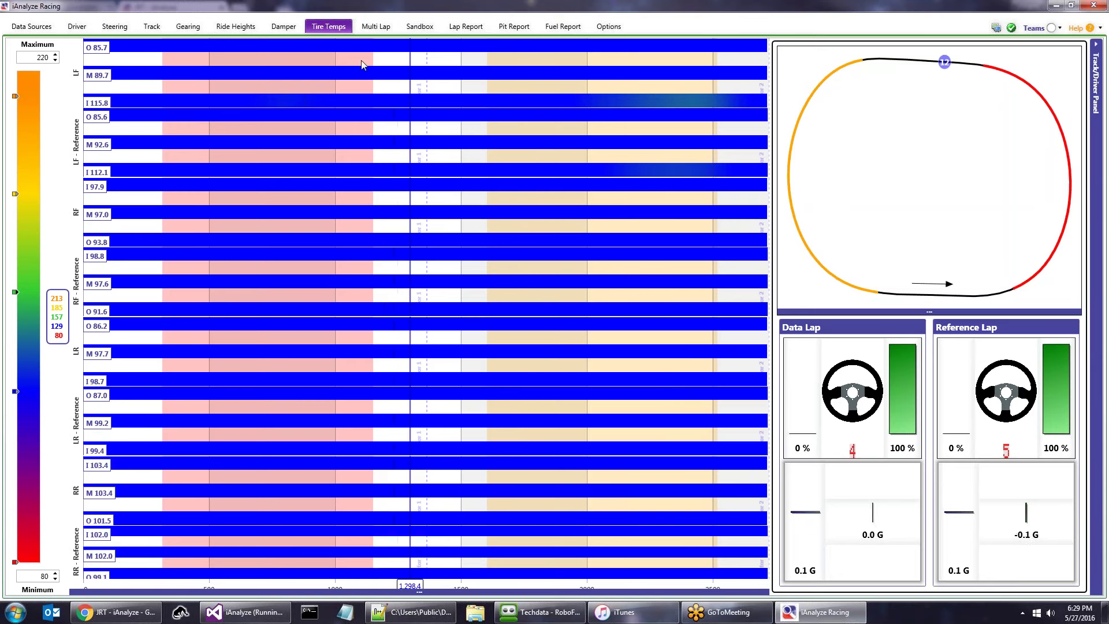
{"action": "left_click", "coordinate": [371, 27]}
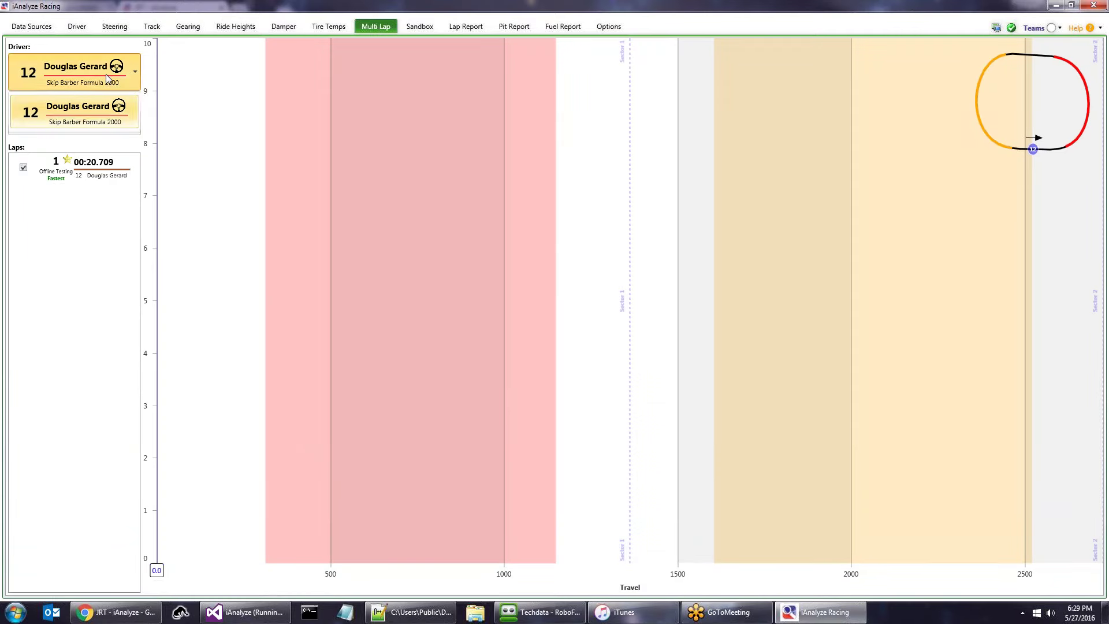
{"action": "left_click", "coordinate": [38, 29]}
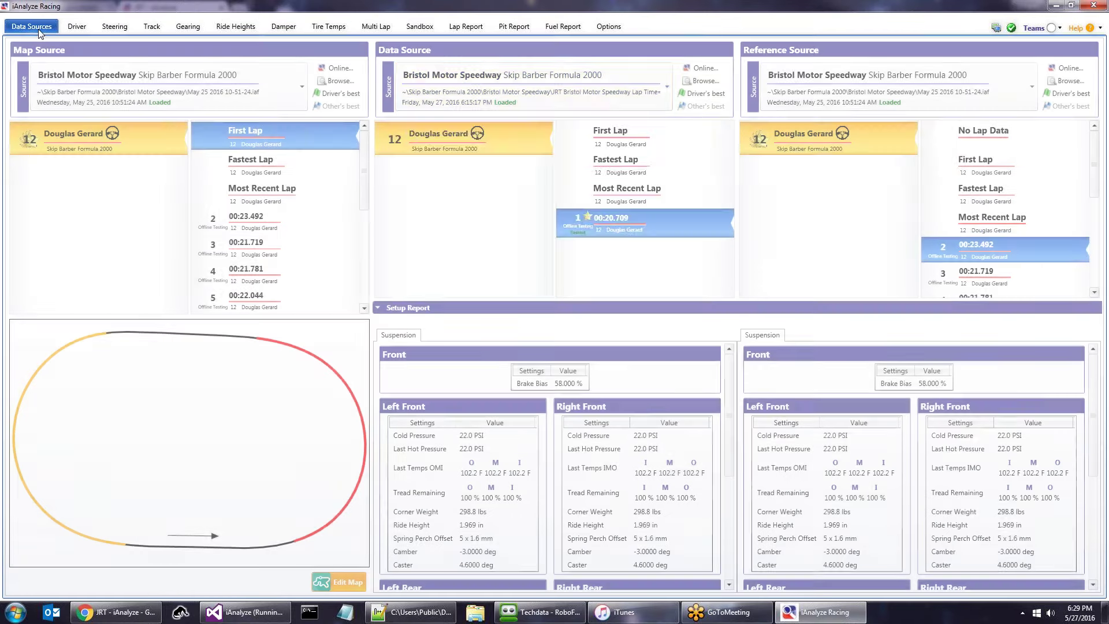
{"action": "left_click", "coordinate": [574, 101]}
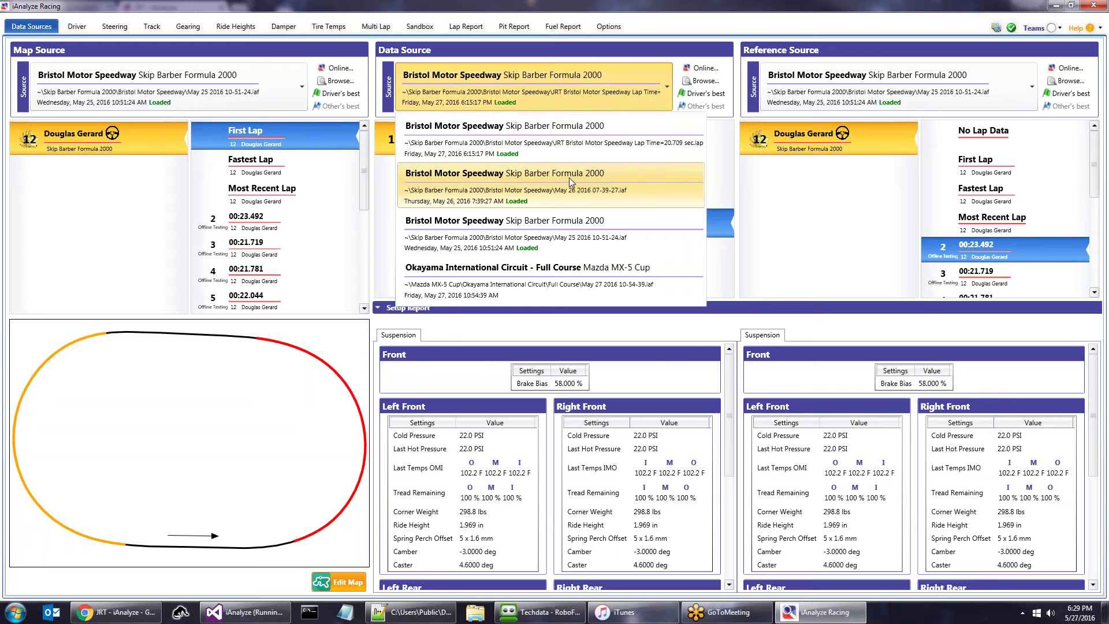
{"action": "left_click", "coordinate": [569, 178]}
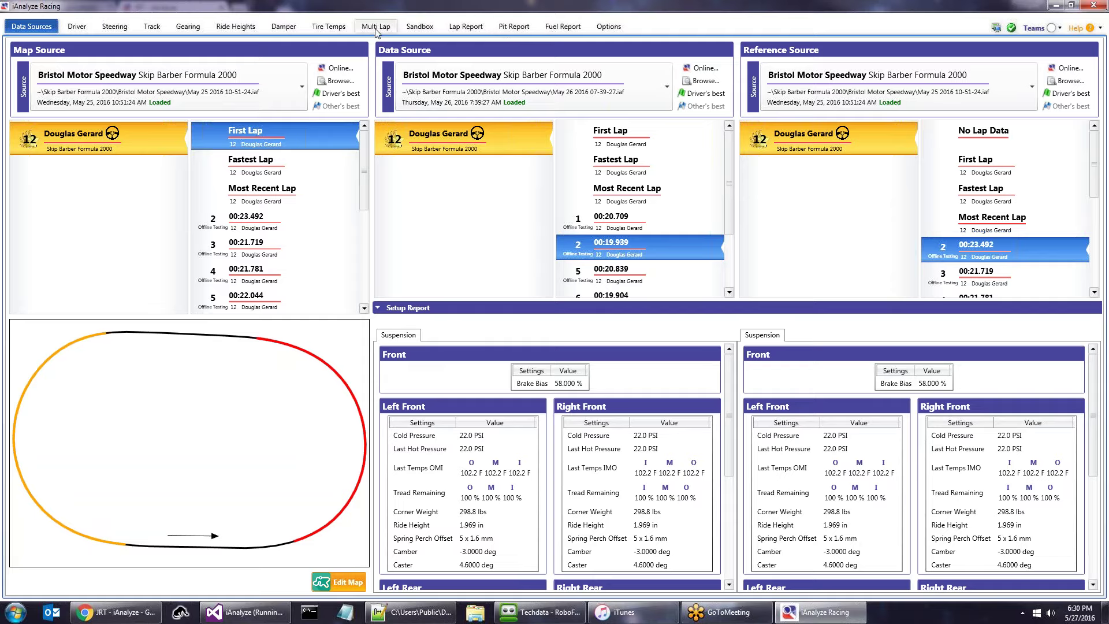
- Plot the Brake signal for all laps in the Multi Lap view and inspect the braking zones before both turns
{"action": "left_click", "coordinate": [375, 27]}
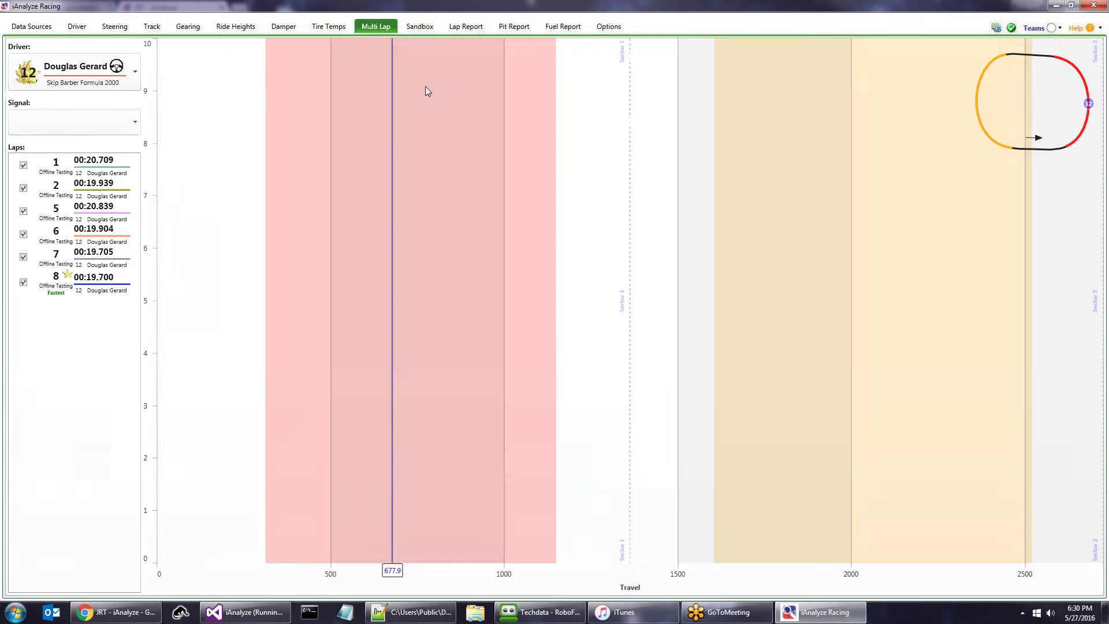
{"action": "left_click", "coordinate": [97, 123]}
{"action": "left_click", "coordinate": [74, 272]}
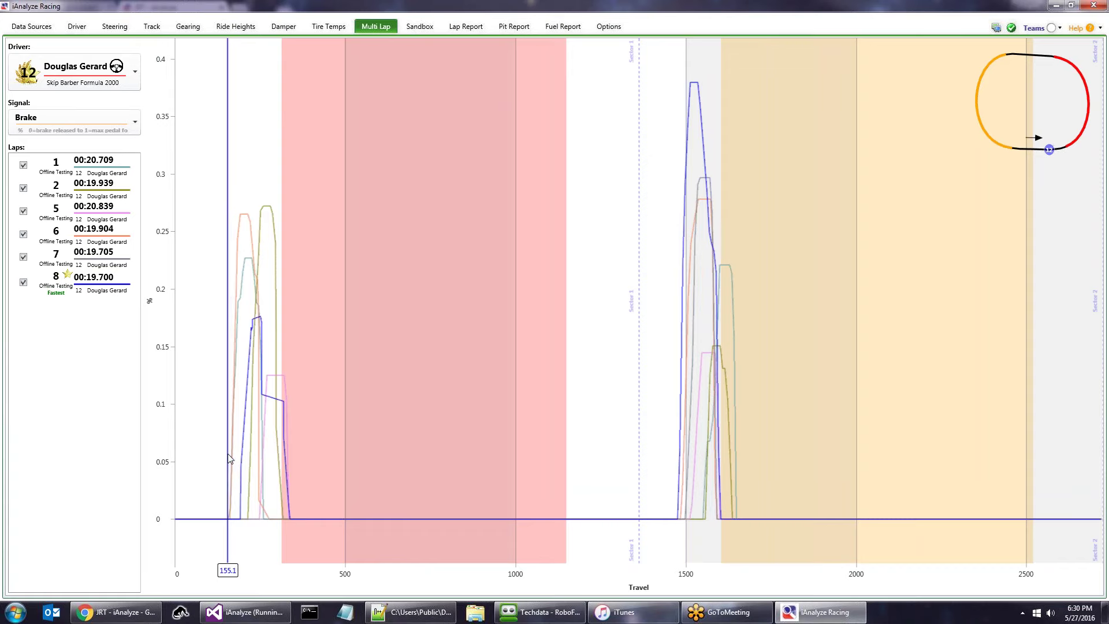
{"action": "left_click_drag", "start_coordinate": [227, 453], "coordinate": [306, 460]}
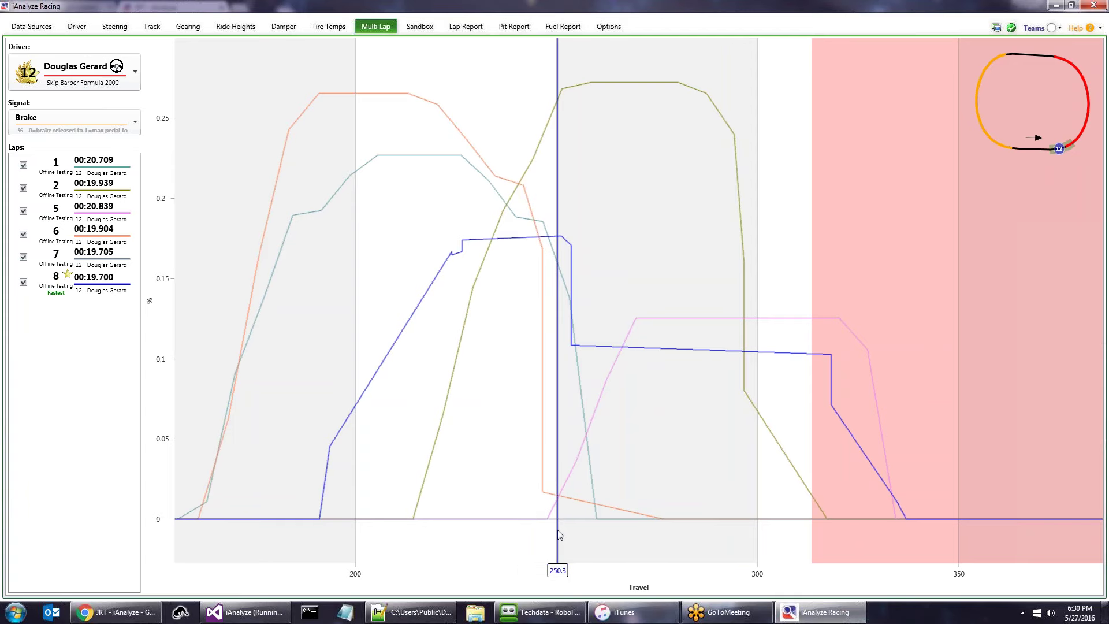
{"action": "double_click", "coordinate": [550, 502]}
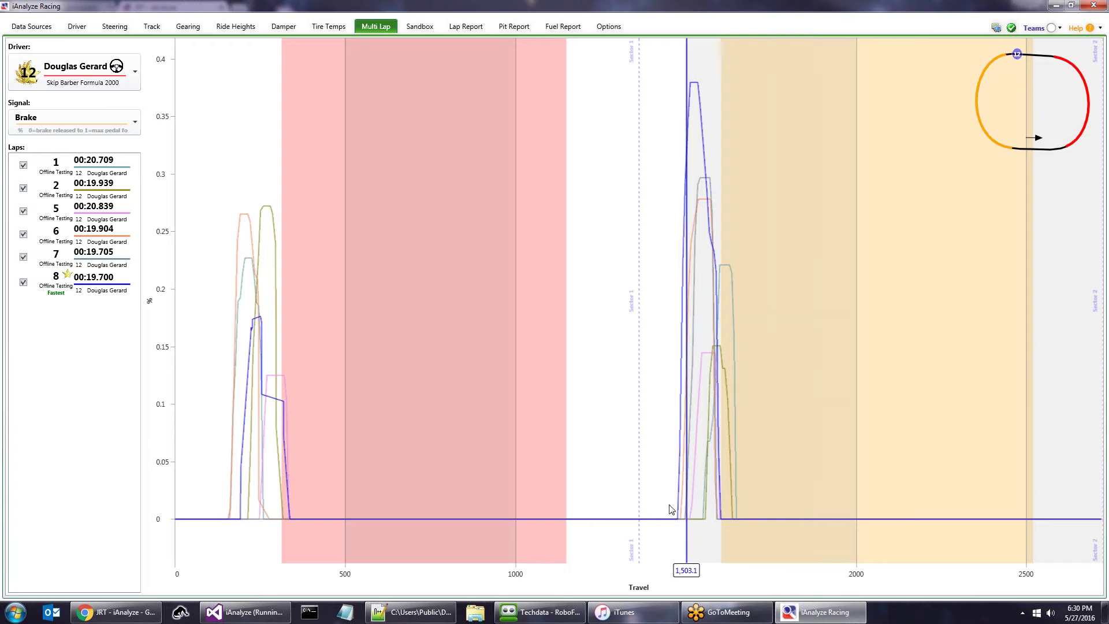
{"action": "left_click_drag", "start_coordinate": [647, 508], "coordinate": [759, 506]}
{"action": "double_click", "coordinate": [759, 505]}
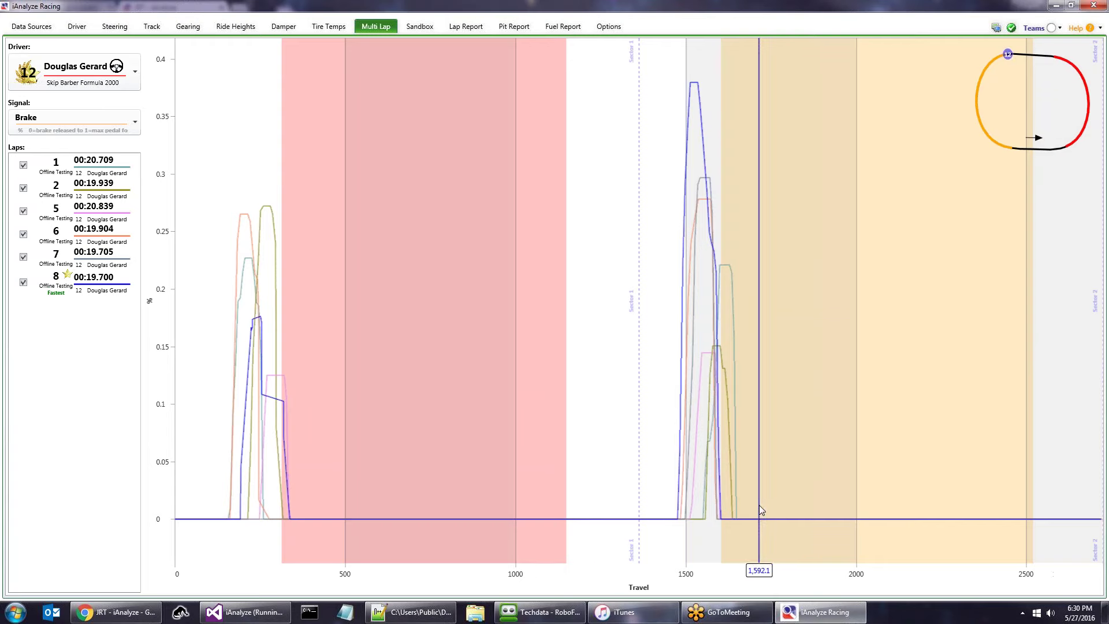
- Switch the Multi Lap plot to the FuelPress signal
{"action": "left_click", "coordinate": [84, 117]}
{"action": "scroll", "coordinate": [117, 196], "scroll_direction": "down", "scroll_amount": 3}
{"action": "scroll", "coordinate": [116, 214], "scroll_direction": "up", "scroll_amount": 1}
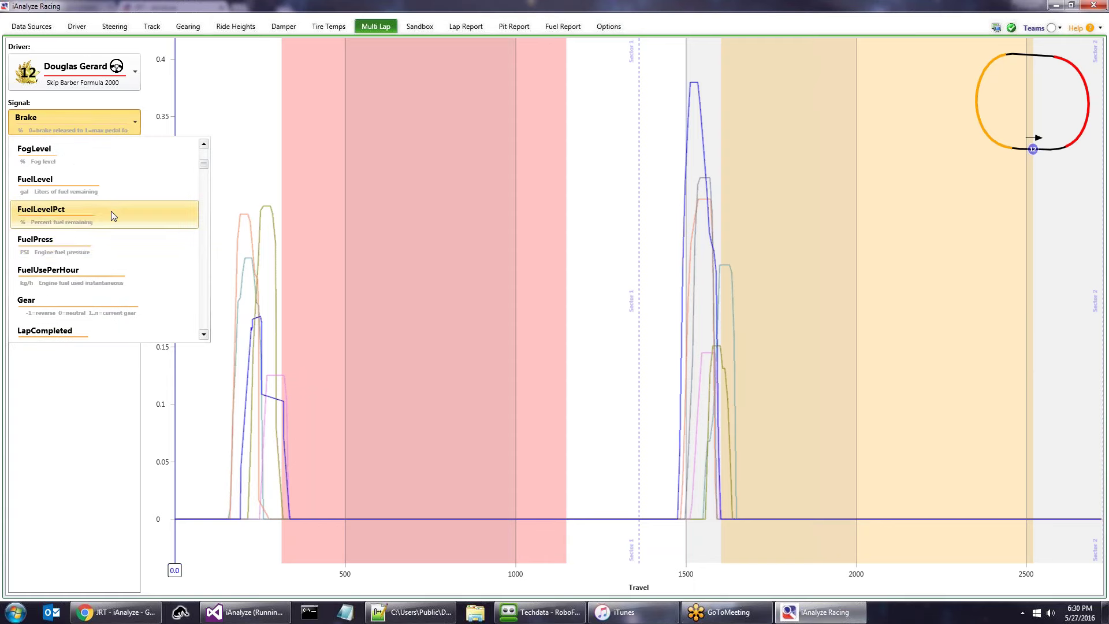
{"action": "left_click", "coordinate": [89, 241]}
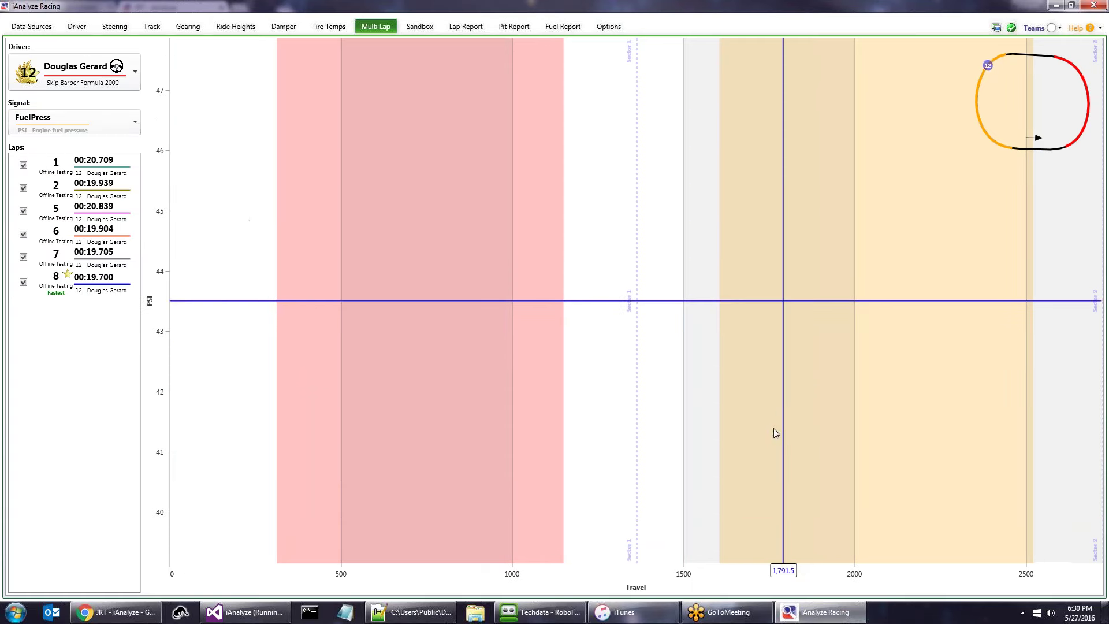
- Plot the LFpressure signal across the laps and examine the traces around the entry to the second turn
{"action": "left_click", "coordinate": [102, 120]}
{"action": "scroll", "coordinate": [82, 323], "scroll_direction": "down", "scroll_amount": 1}
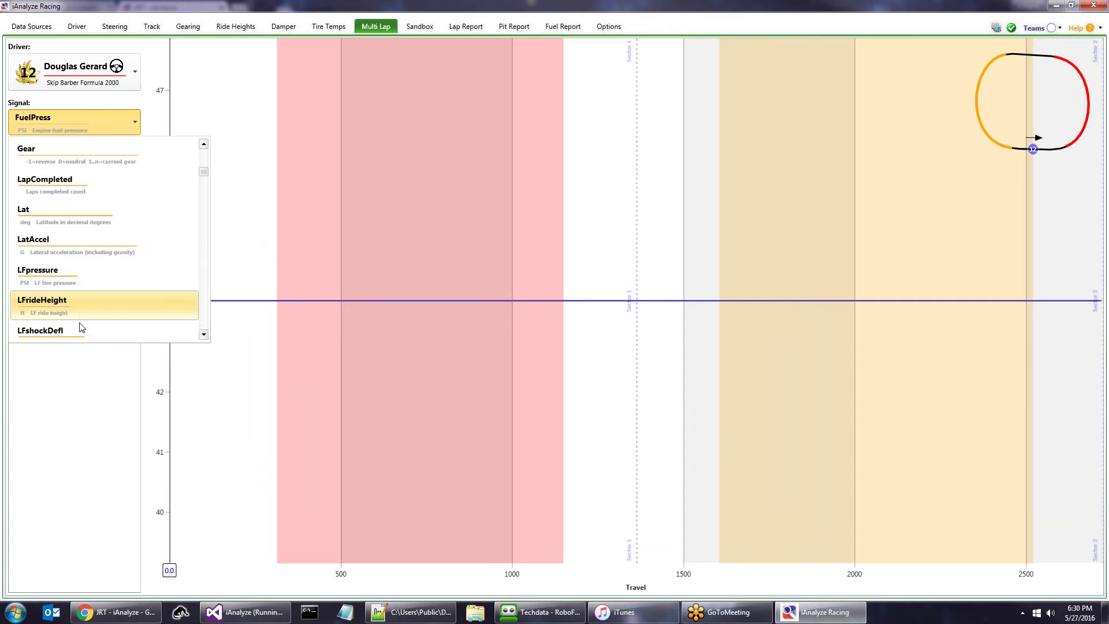
{"action": "left_click", "coordinate": [68, 282]}
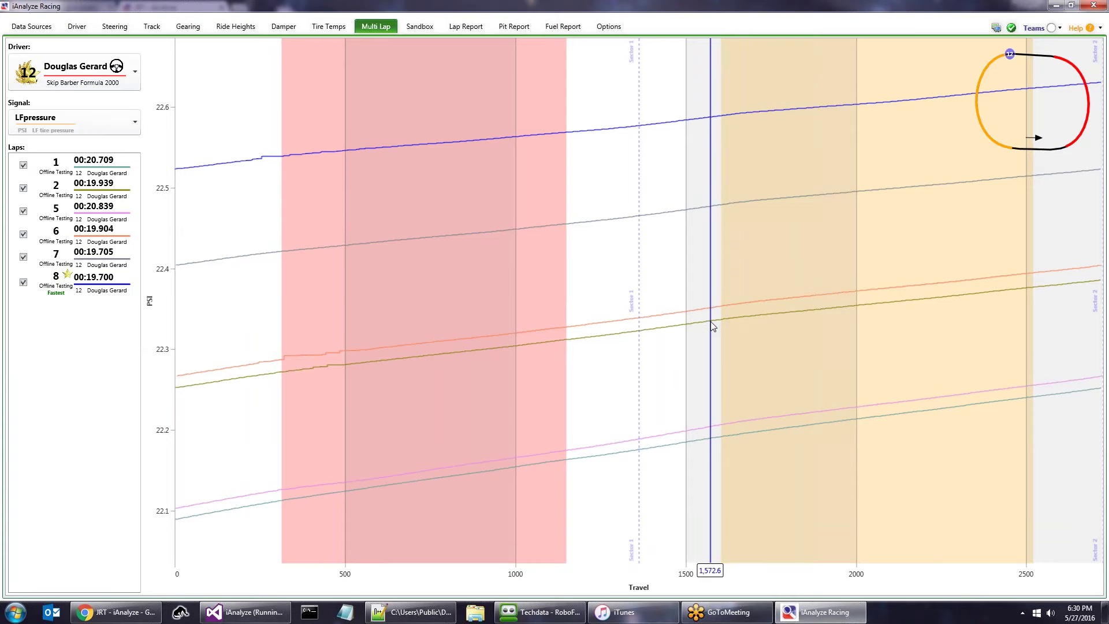
{"action": "left_click_drag", "start_coordinate": [599, 338], "coordinate": [782, 335]}
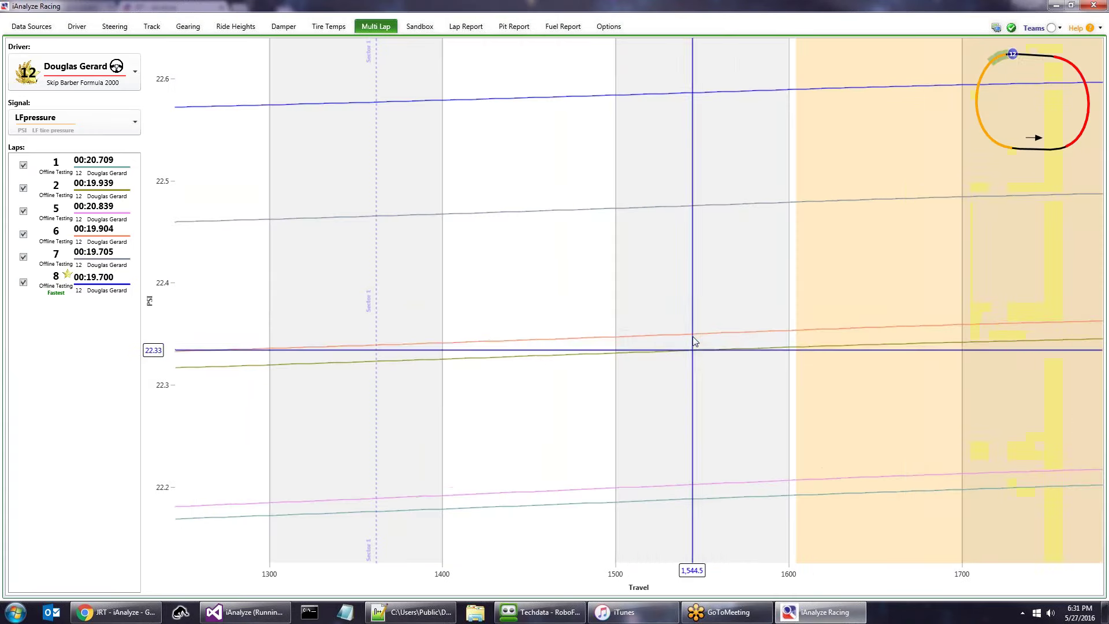
{"action": "scroll", "coordinate": [692, 336], "scroll_direction": "down", "scroll_amount": 3}
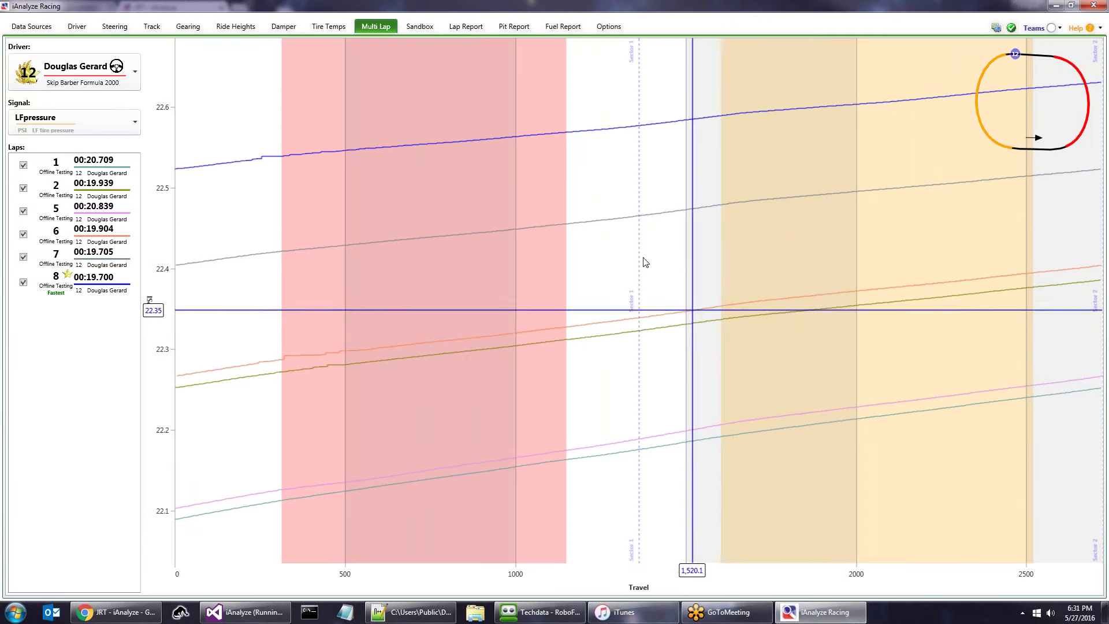
- Build a Sandbox layout from a distance plot, a TrackPath display and a G force gauge placed side by side
{"action": "left_click", "coordinate": [420, 28]}
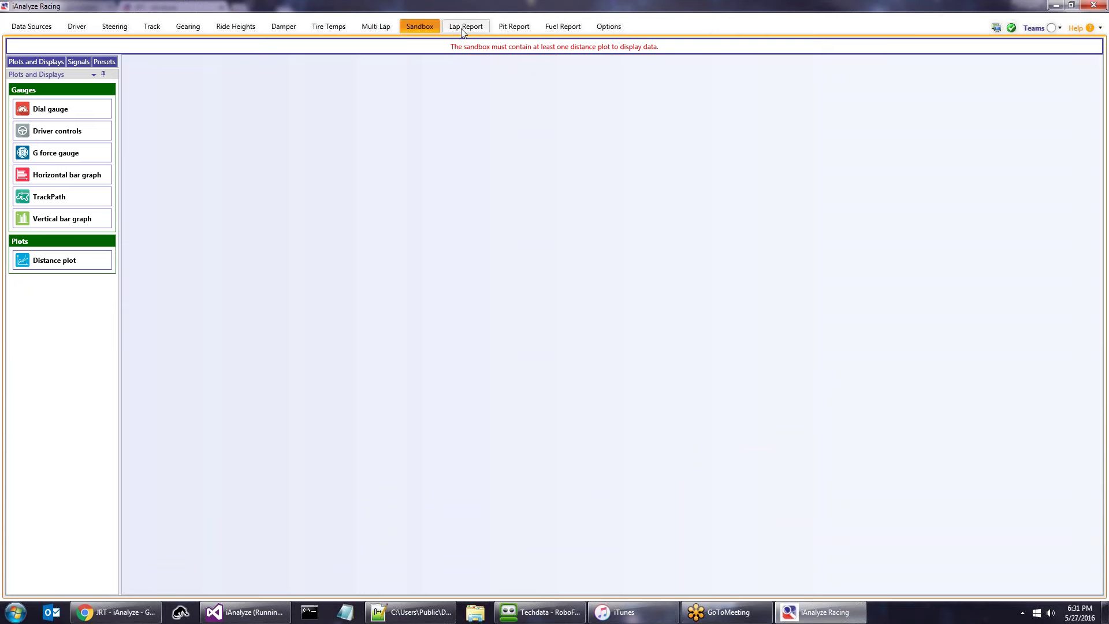
{"action": "left_click", "coordinate": [37, 63]}
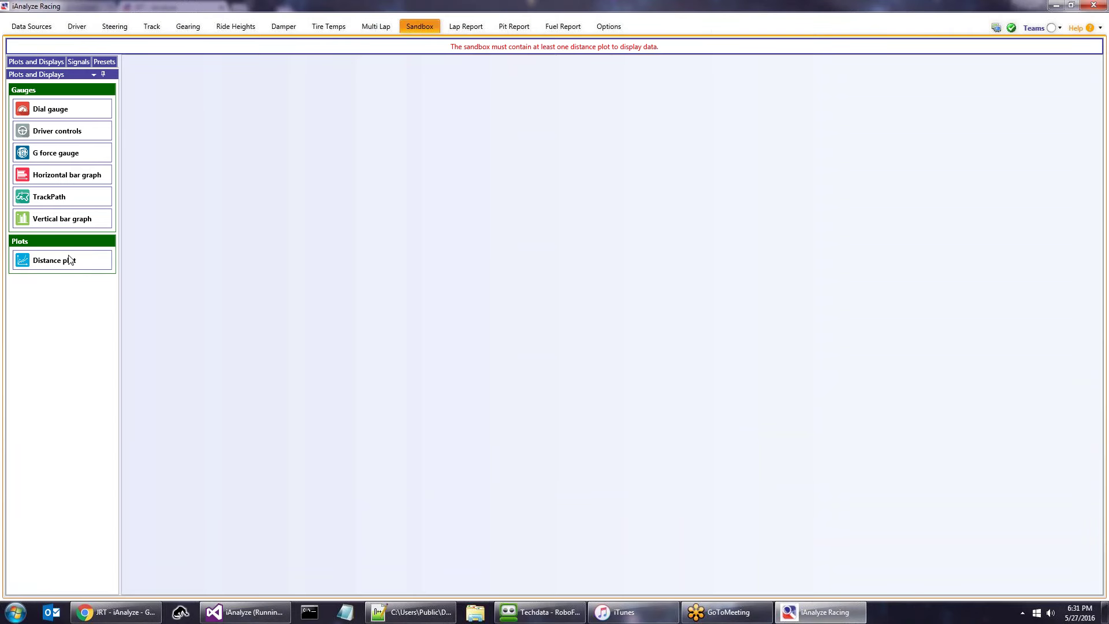
{"action": "left_click_drag", "start_coordinate": [83, 265], "coordinate": [440, 269]}
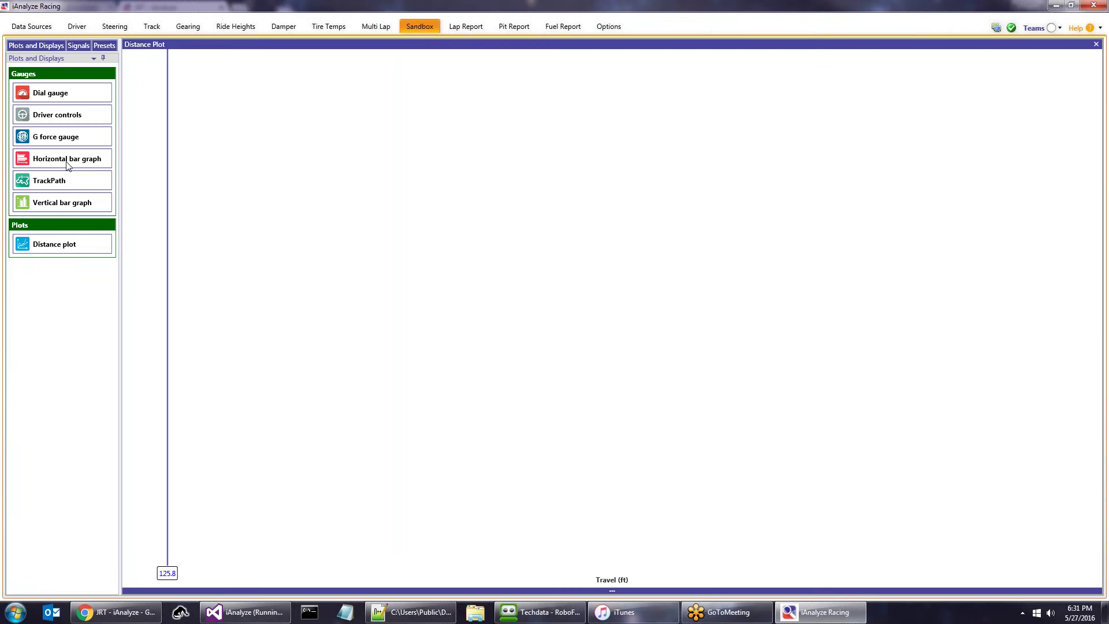
{"action": "left_click_drag", "start_coordinate": [42, 190], "coordinate": [927, 161]}
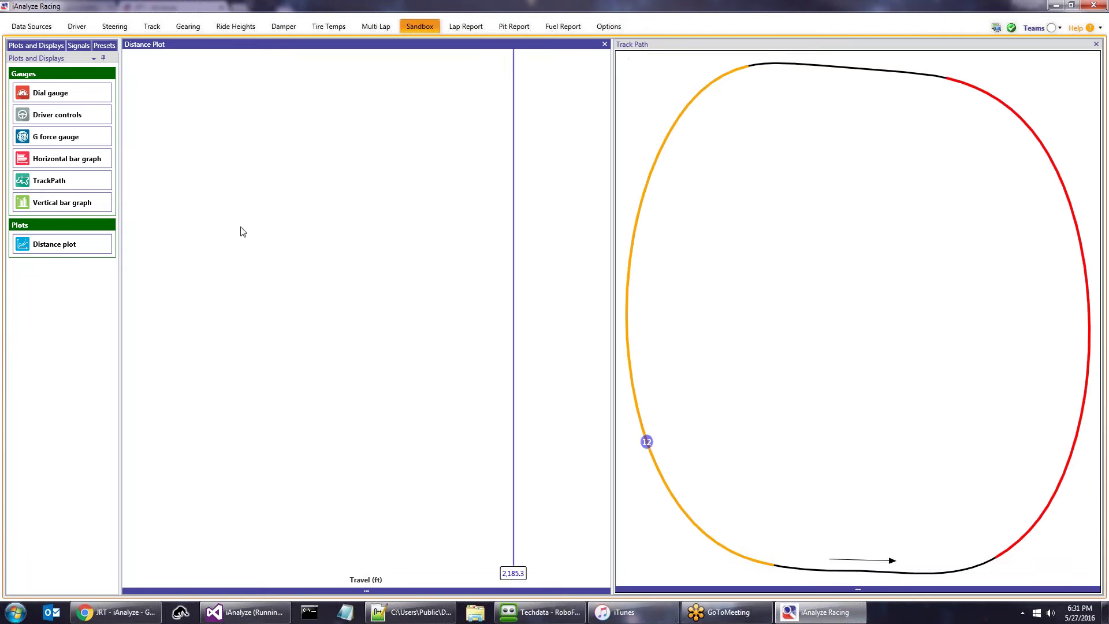
{"action": "left_click_drag", "start_coordinate": [75, 147], "coordinate": [933, 209]}
- Stack the Track Path above the G force gauge and widen the Distance Plot to most of the Sandbox
{"action": "left_click", "coordinate": [579, 44]}
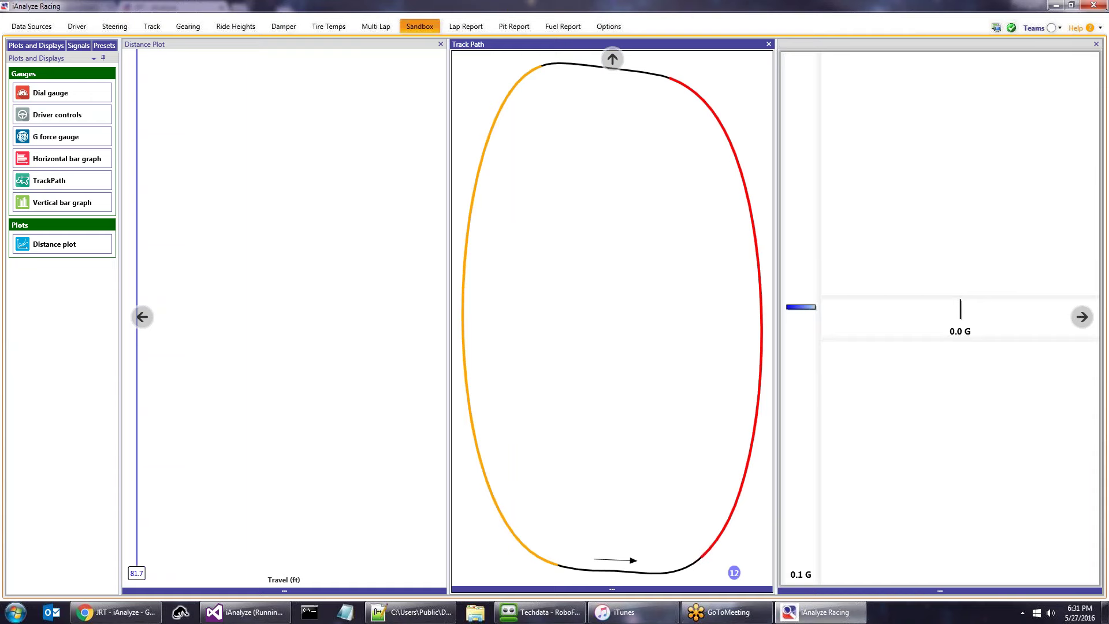
{"action": "left_click_drag", "start_coordinate": [580, 44], "coordinate": [937, 297]}
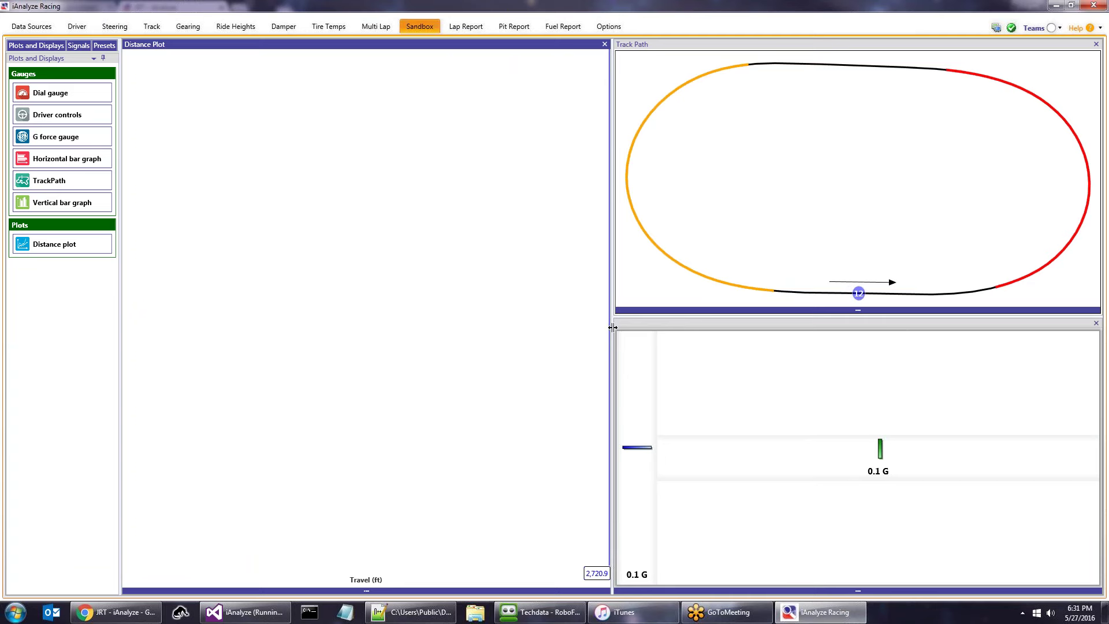
{"action": "left_click_drag", "start_coordinate": [613, 327], "coordinate": [911, 345]}
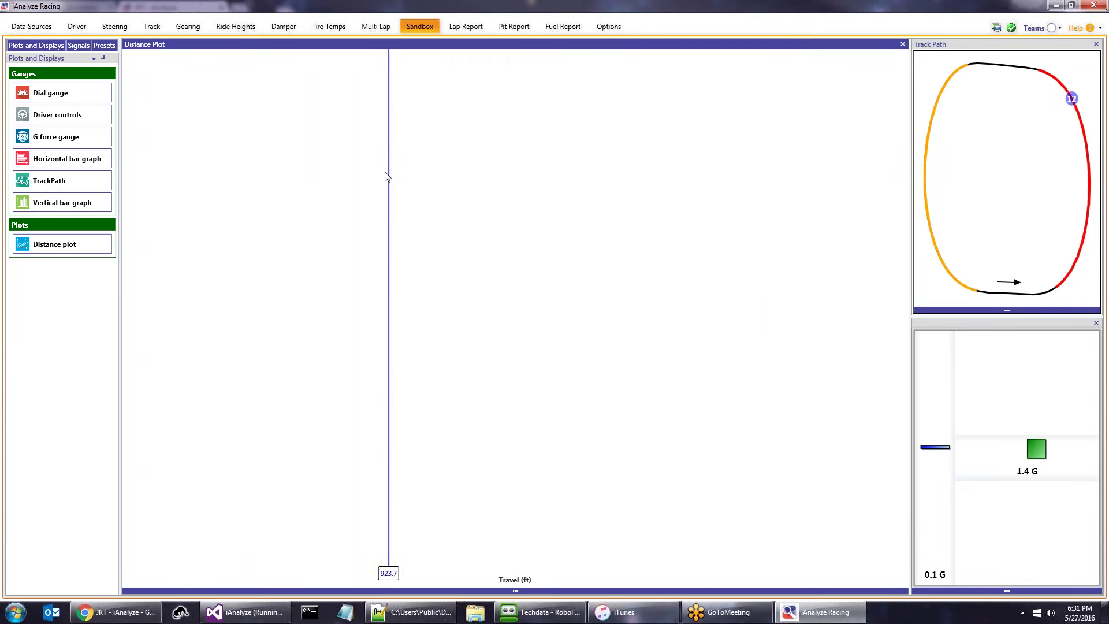
- Open the Lap Report for the Bristol session and check the list of available teams
{"action": "left_click", "coordinate": [460, 28]}
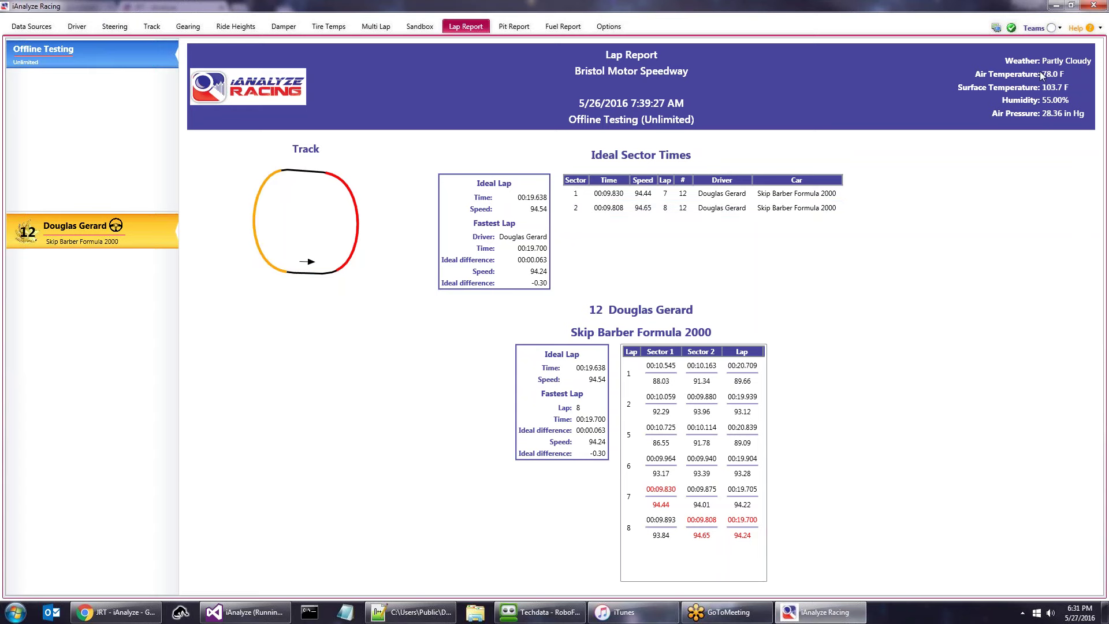
{"action": "left_click", "coordinate": [1054, 30]}
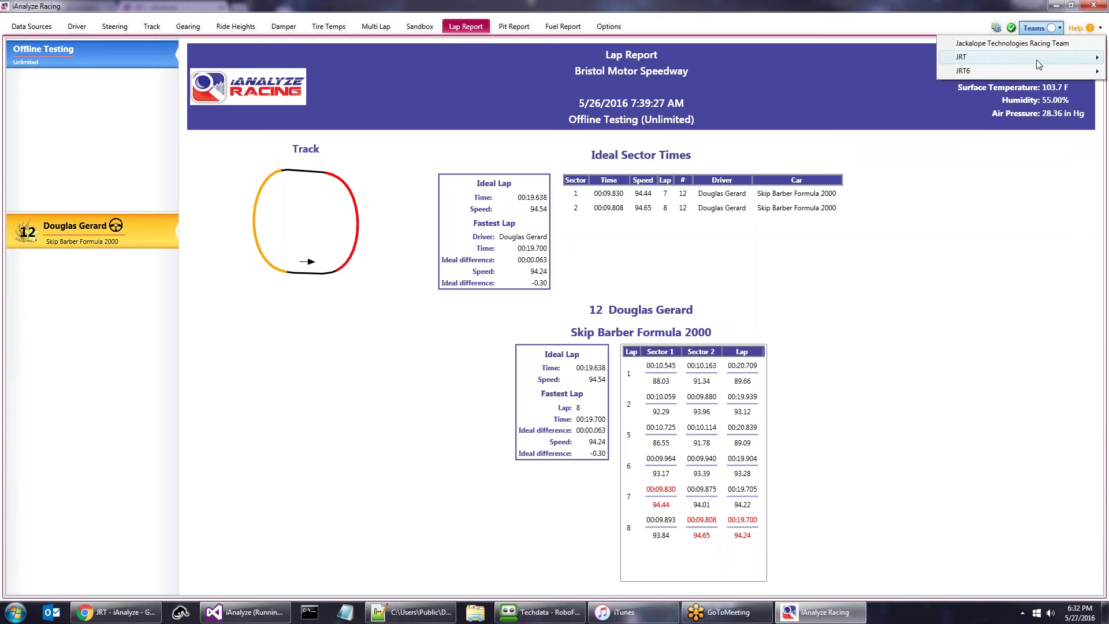
{"action": "mouse_move", "coordinate": [1038, 64]}
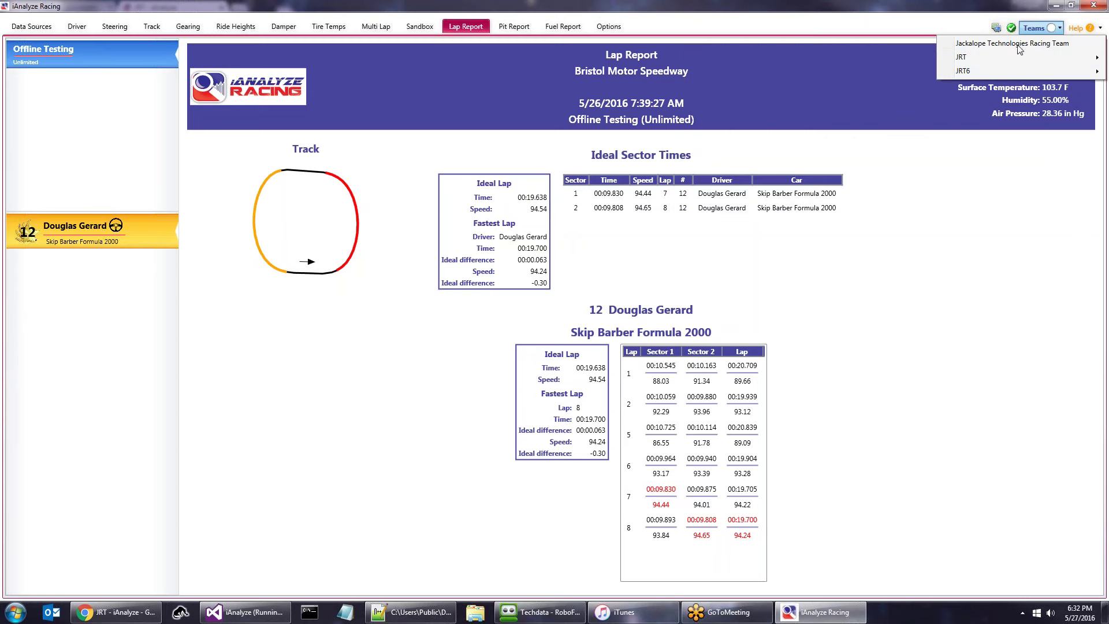
{"action": "left_click", "coordinate": [952, 233]}
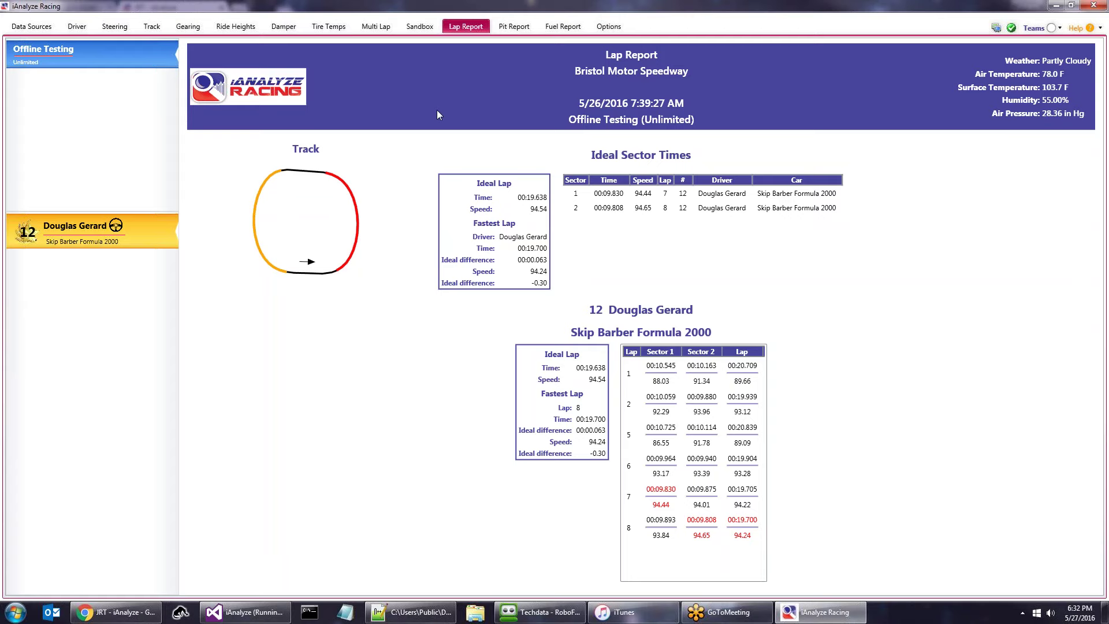
- Review the Pit Report's pit in and out entries, and view the Fuel Report's aggressive, standard and conservative strategies
{"action": "left_click", "coordinate": [521, 30]}
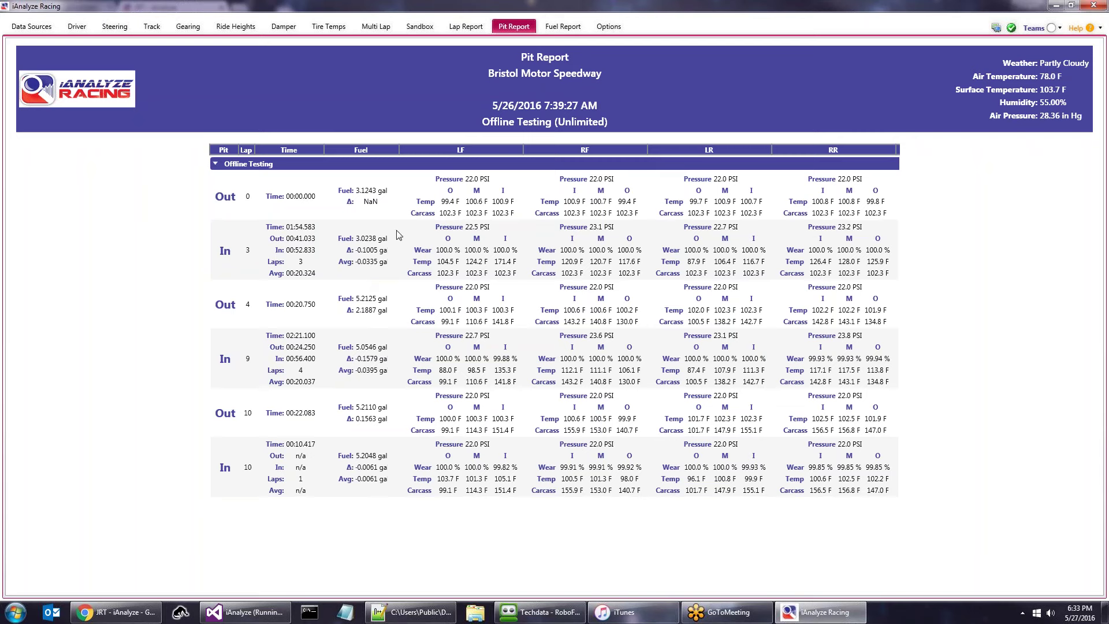
{"action": "mouse_move", "coordinate": [297, 198]}
{"action": "mouse_move", "coordinate": [304, 229]}
{"action": "left_click", "coordinate": [563, 30]}
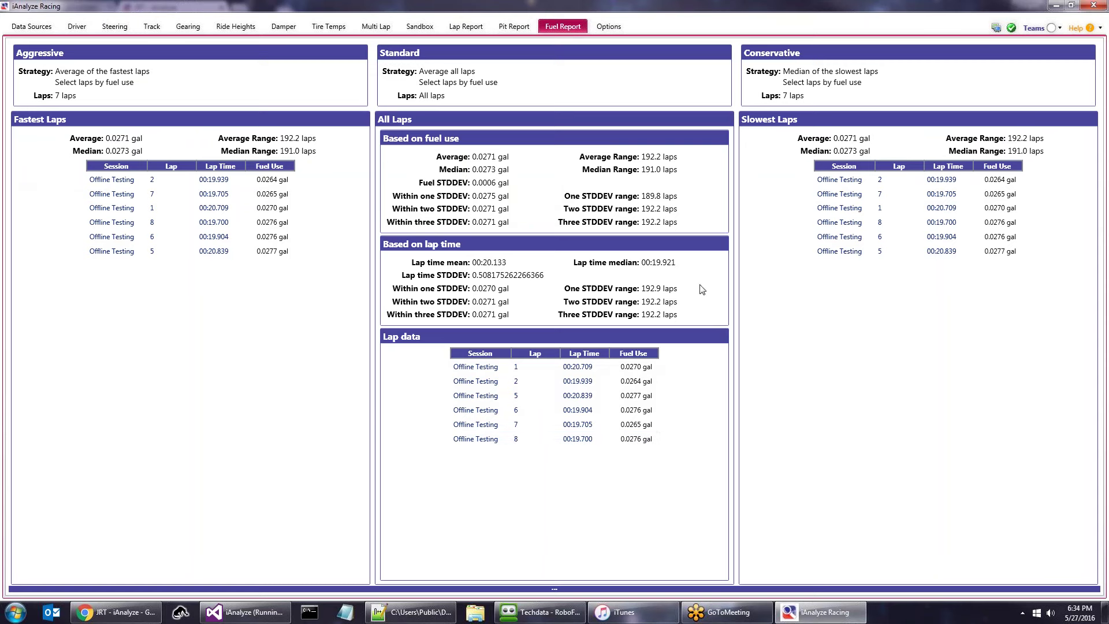
- Look through all the program's Options and bring up the explanation of the telemetry Processing Mode
{"action": "left_click", "coordinate": [610, 27]}
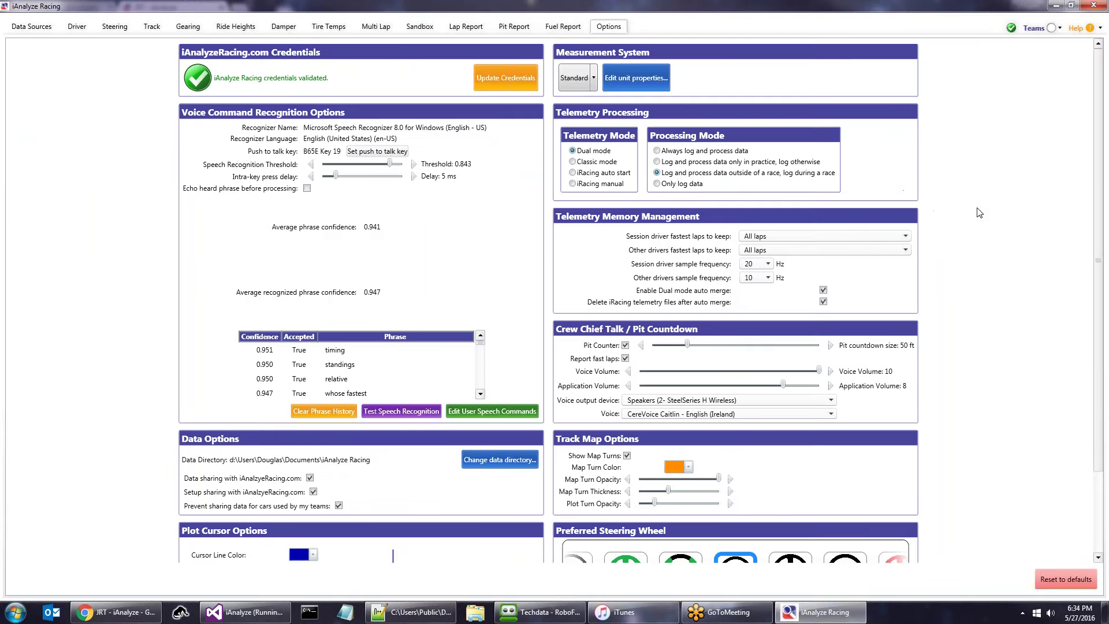
{"action": "scroll", "coordinate": [980, 213], "scroll_direction": "down", "scroll_amount": 3}
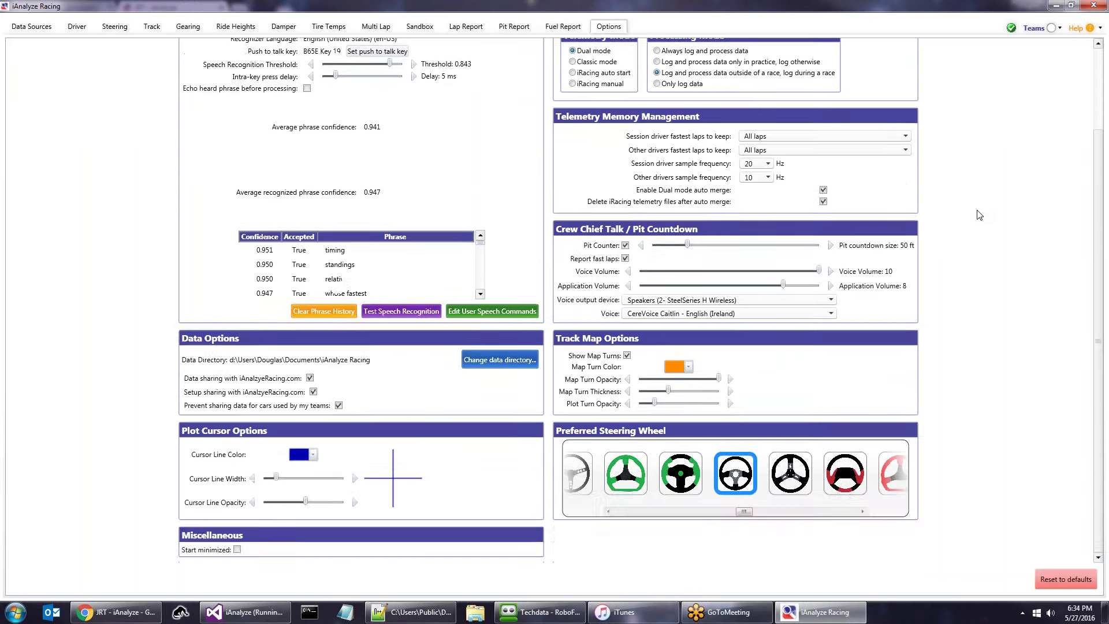
{"action": "scroll", "coordinate": [980, 215], "scroll_direction": "up", "scroll_amount": 3}
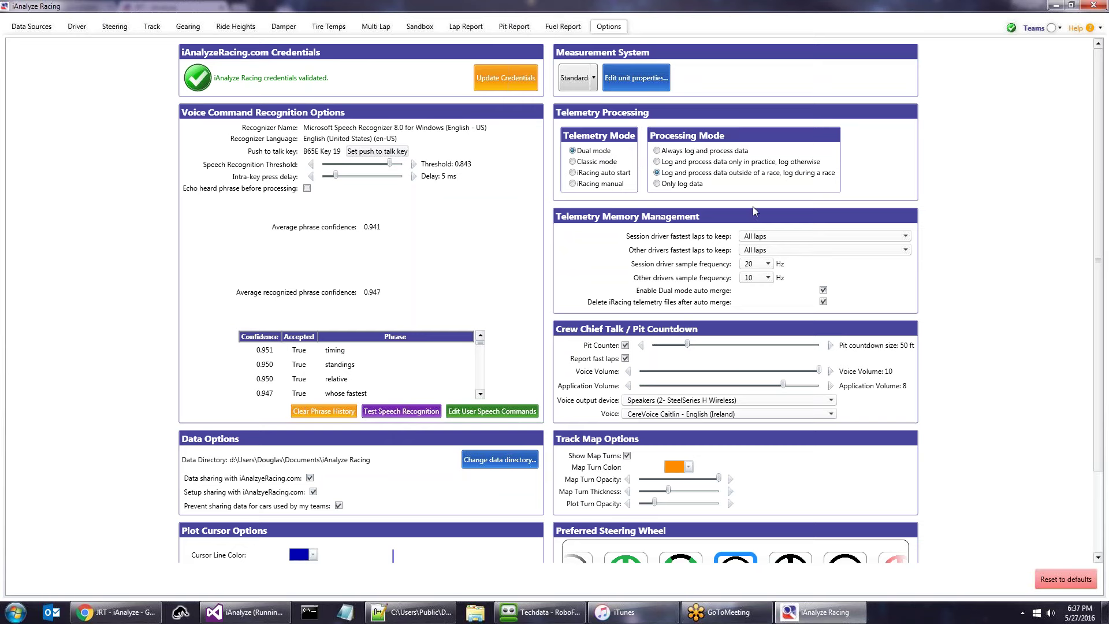
{"action": "mouse_move", "coordinate": [746, 192]}
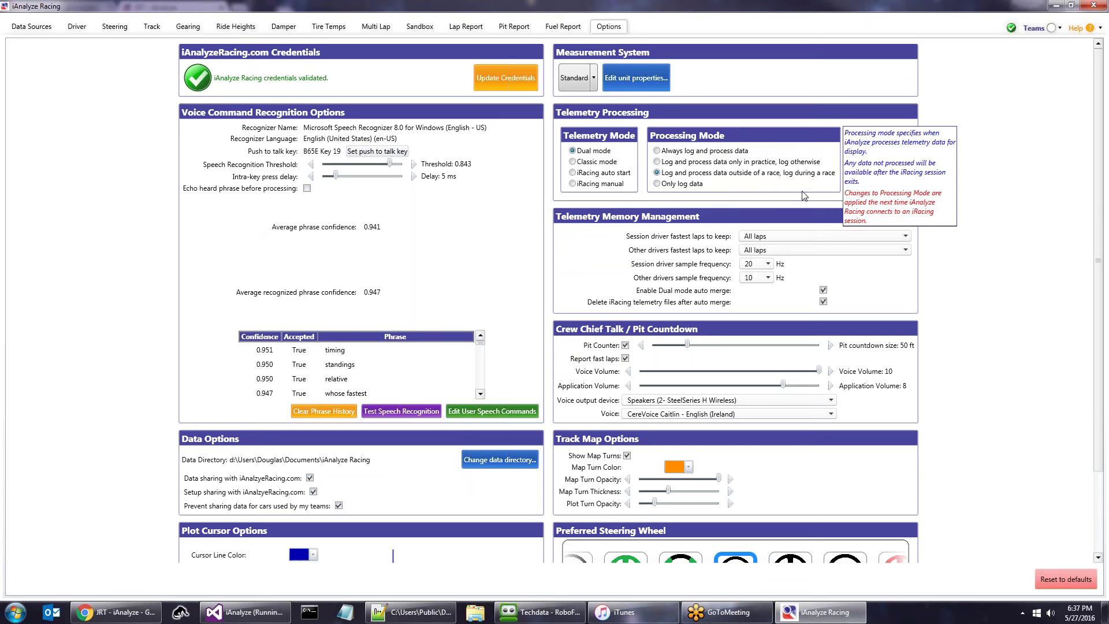
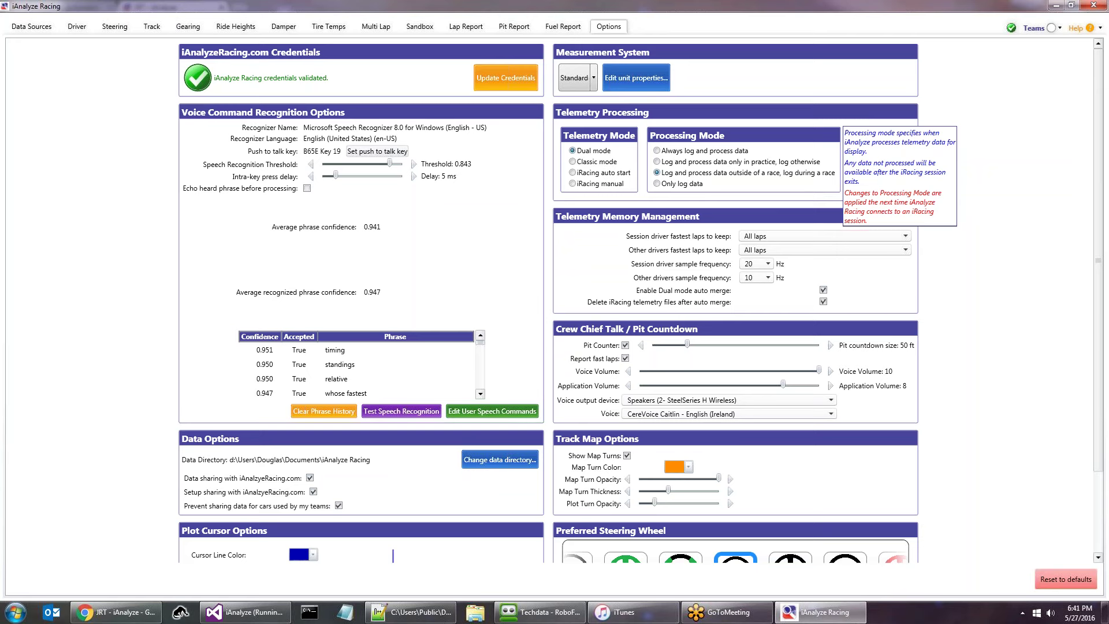
- Choose lap 1 (00:20.709) as the Bristol data lap and lap 14 (00:19.751) as the reference lap, with the Setup Report collapsed
{"action": "left_click", "coordinate": [284, 27]}
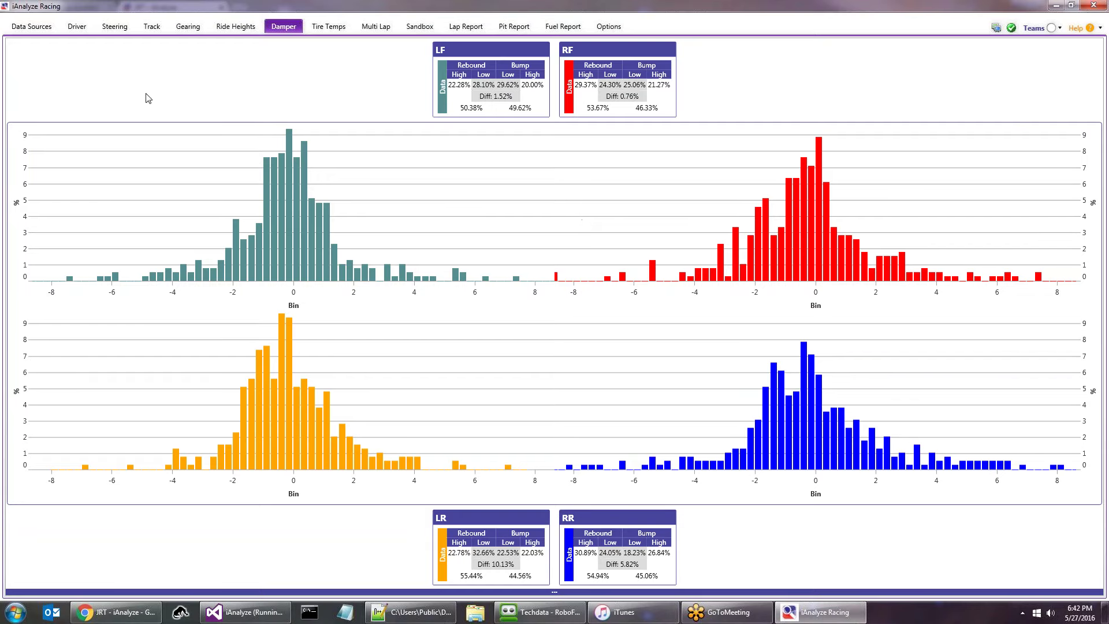
{"action": "left_click", "coordinate": [32, 26]}
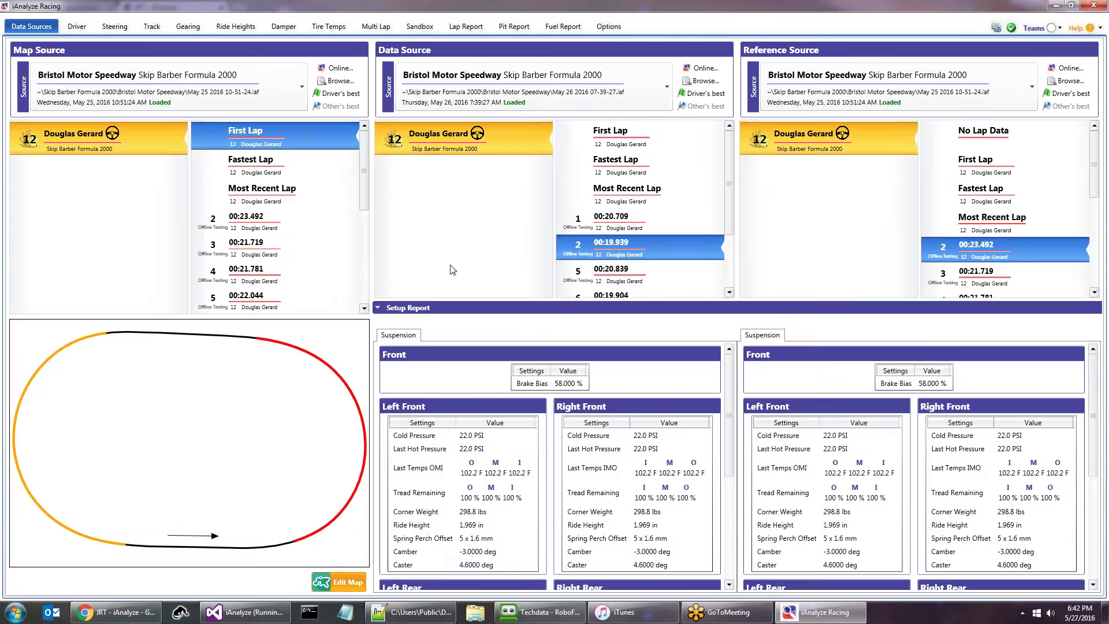
{"action": "left_click", "coordinate": [612, 220]}
{"action": "left_click", "coordinate": [959, 306]}
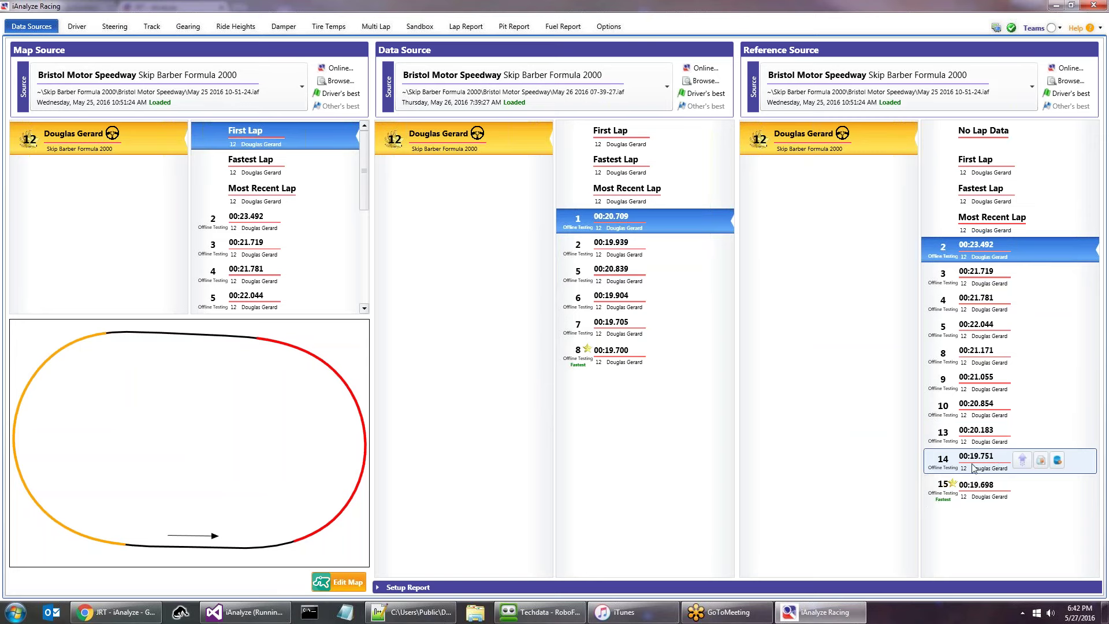
{"action": "left_click", "coordinate": [975, 468]}
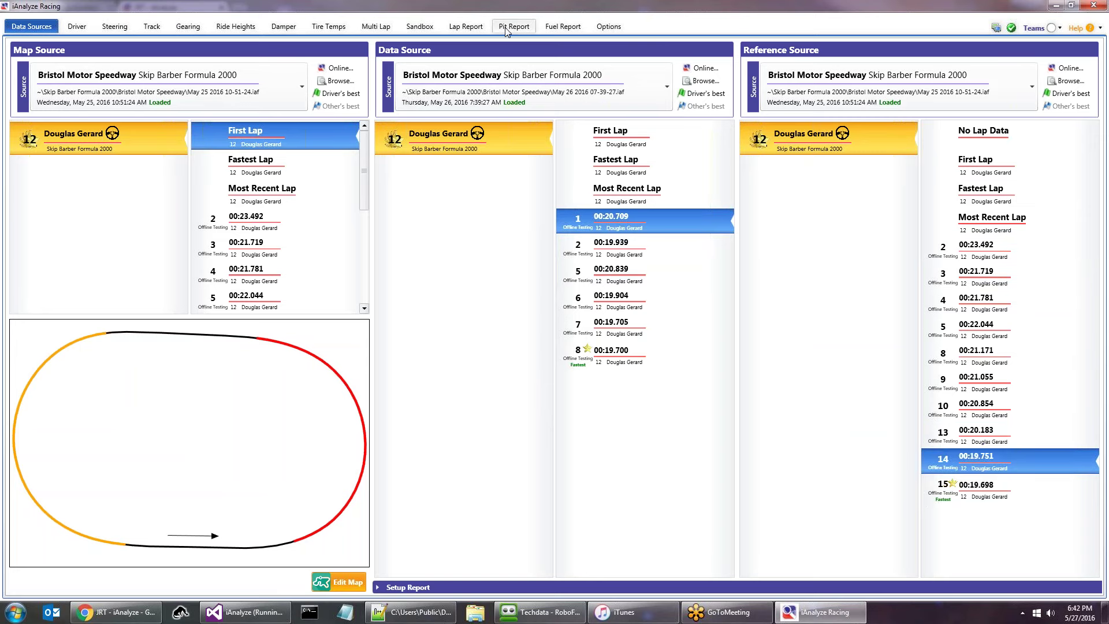
- Bring up the Damper histograms and overlay the reference lap on the data lap for comparison
{"action": "left_click", "coordinate": [286, 29]}
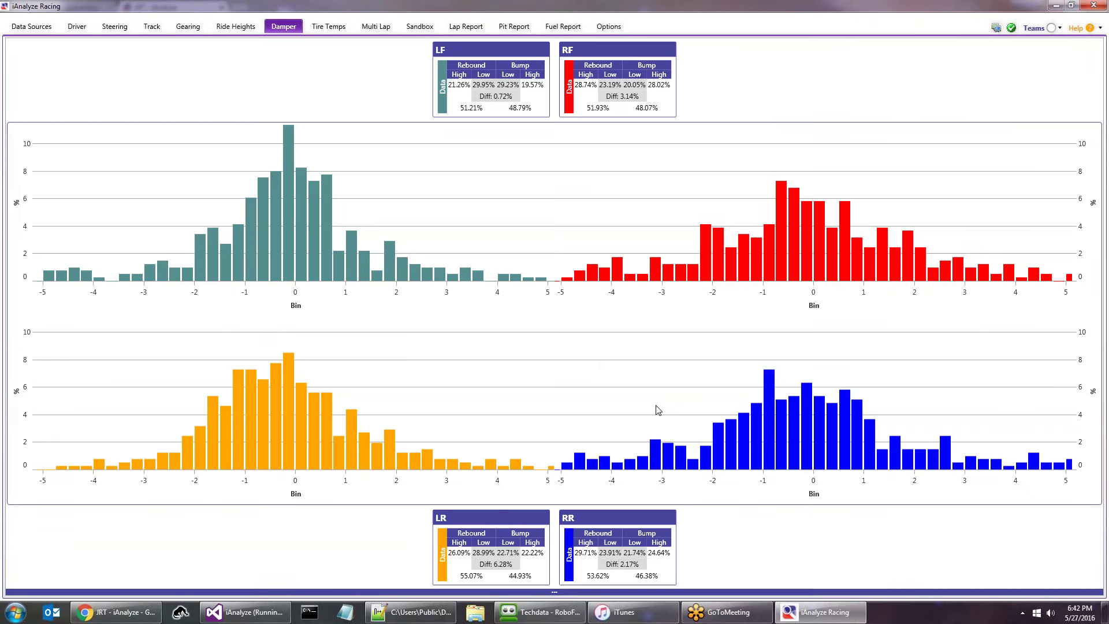
{"action": "left_click", "coordinate": [538, 593]}
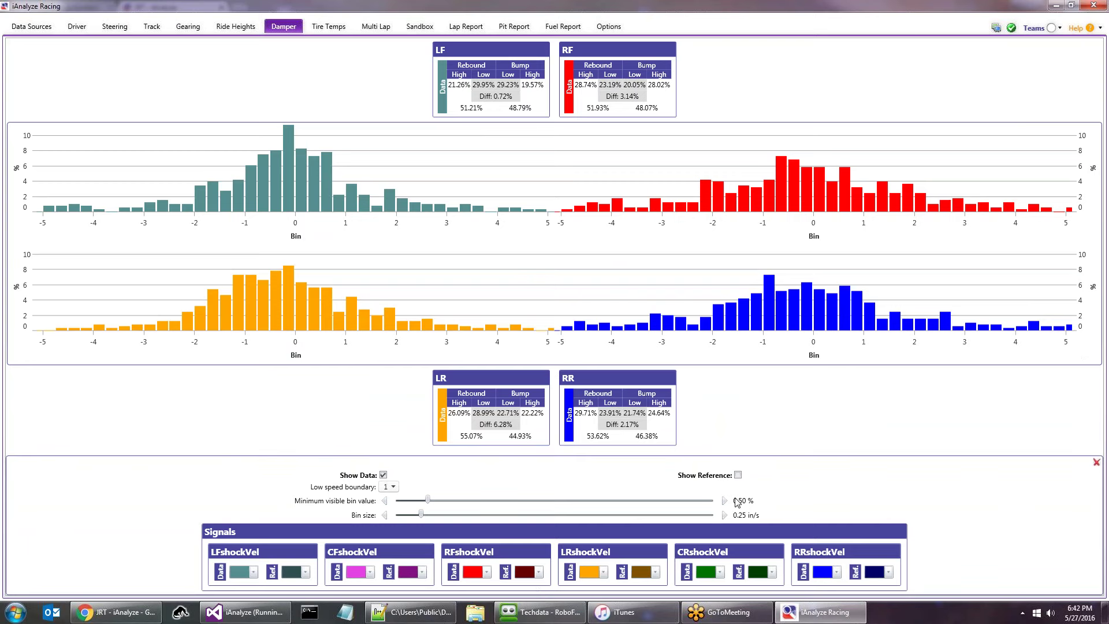
{"action": "left_click", "coordinate": [739, 475]}
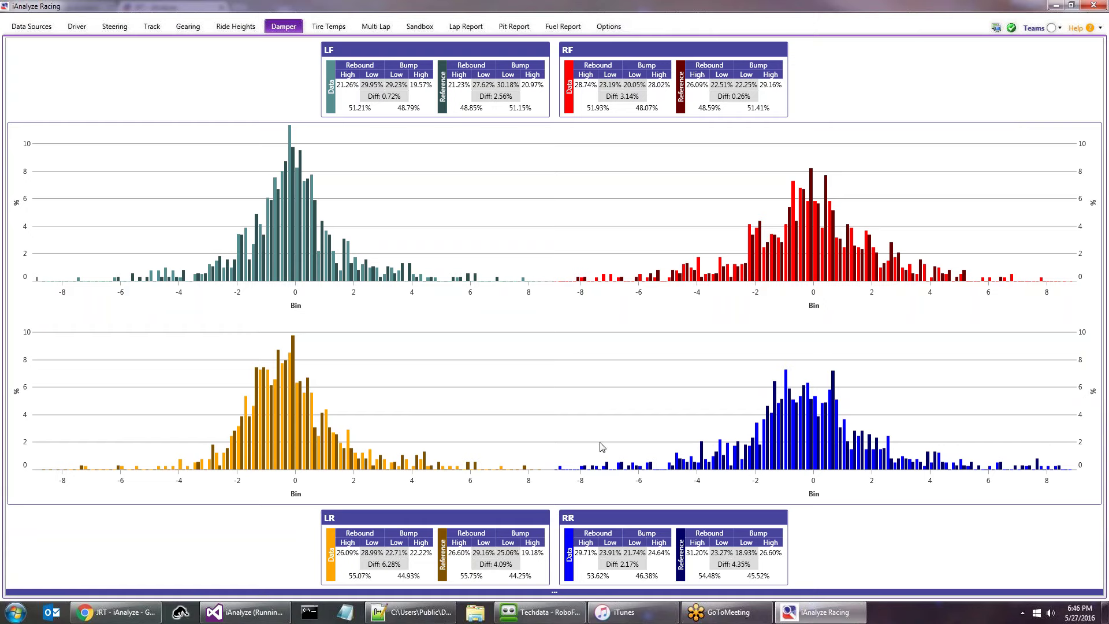
- Switch to the browser and read all posts in the iAnalyze Racing forum's "User Group Meeting?" thread for the members' questions
{"action": "left_click", "coordinate": [127, 617]}
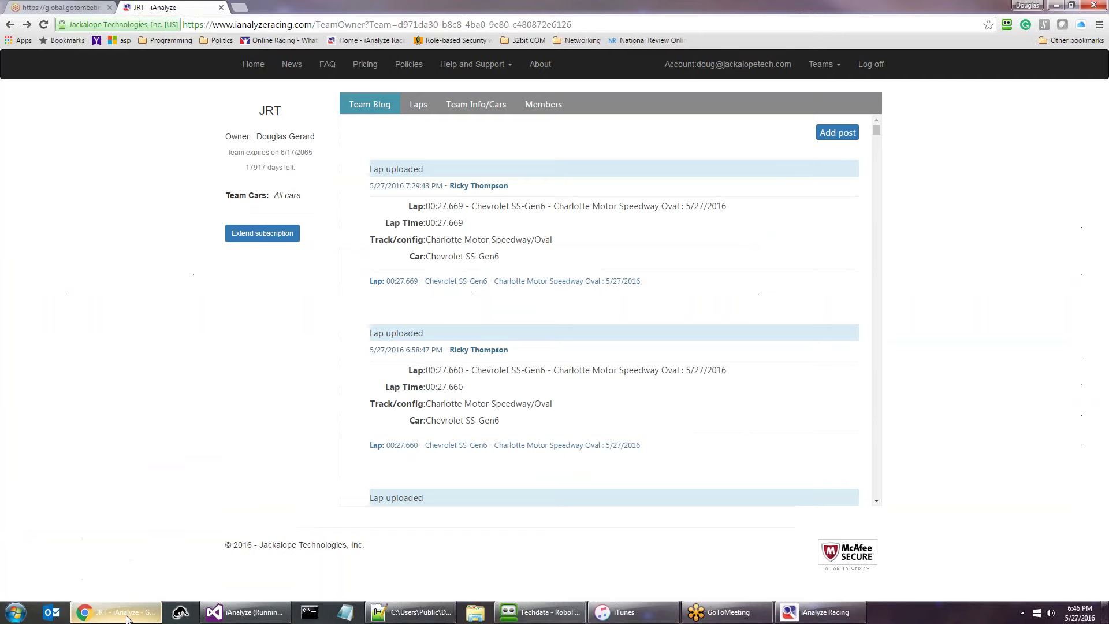
{"action": "left_click", "coordinate": [484, 68]}
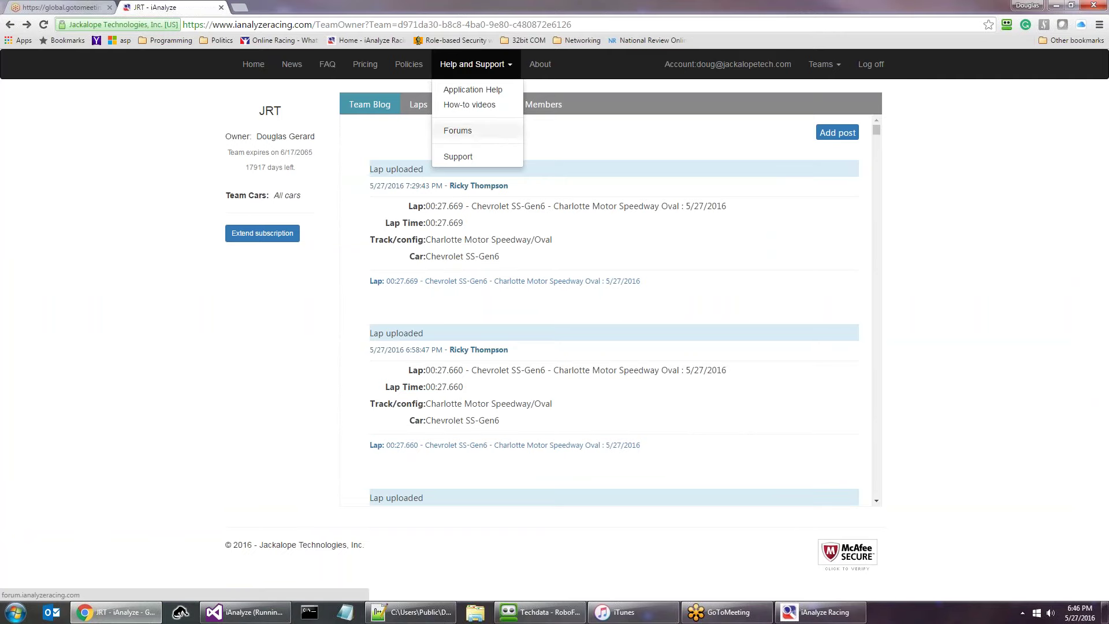
{"action": "left_click", "coordinate": [469, 129]}
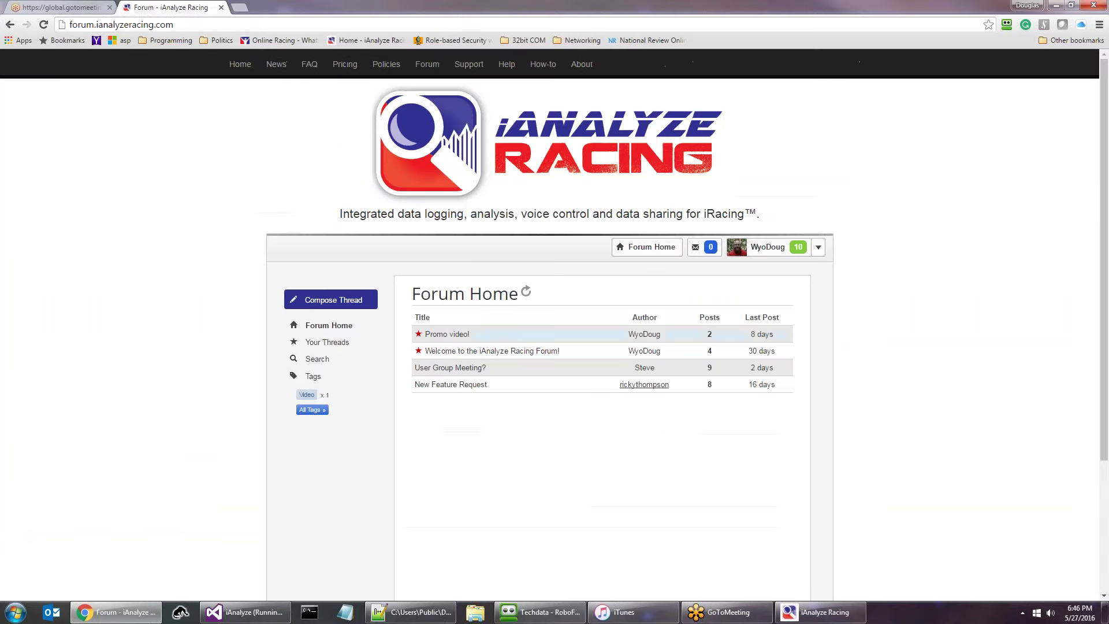
{"action": "left_click", "coordinate": [449, 367]}
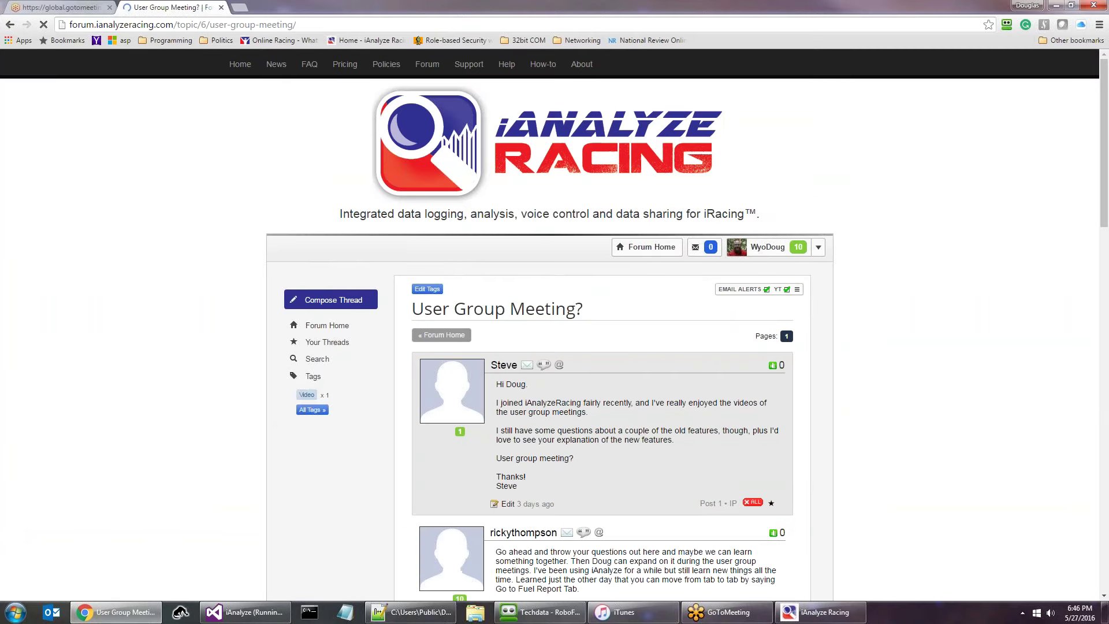
{"action": "scroll", "coordinate": [862, 378], "scroll_direction": "down", "scroll_amount": 4}
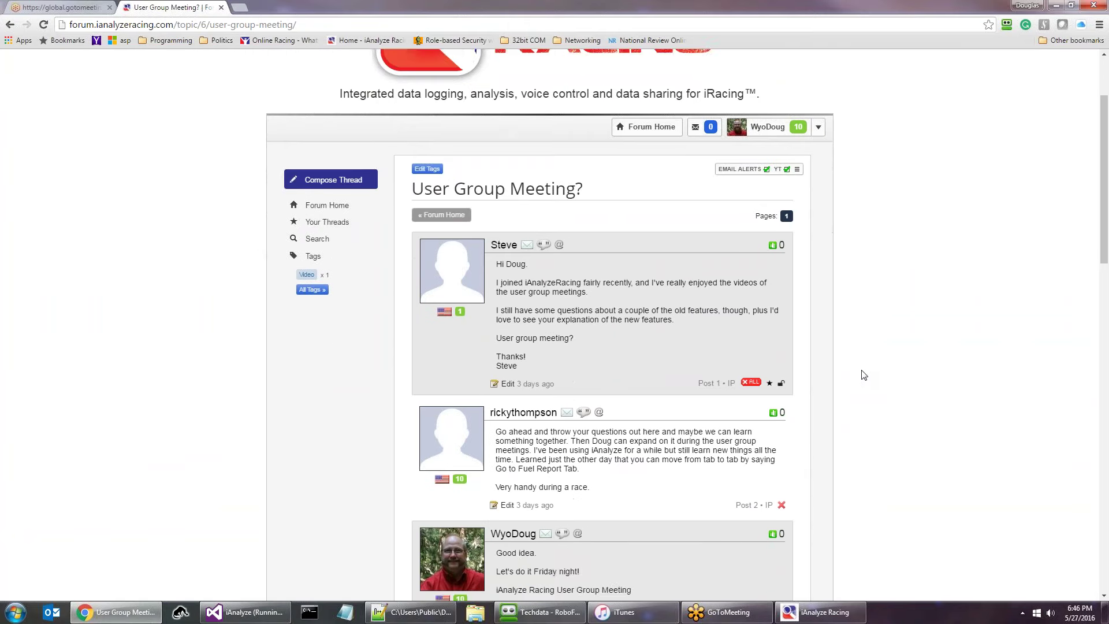
{"action": "scroll", "coordinate": [865, 376], "scroll_direction": "down", "scroll_amount": 3}
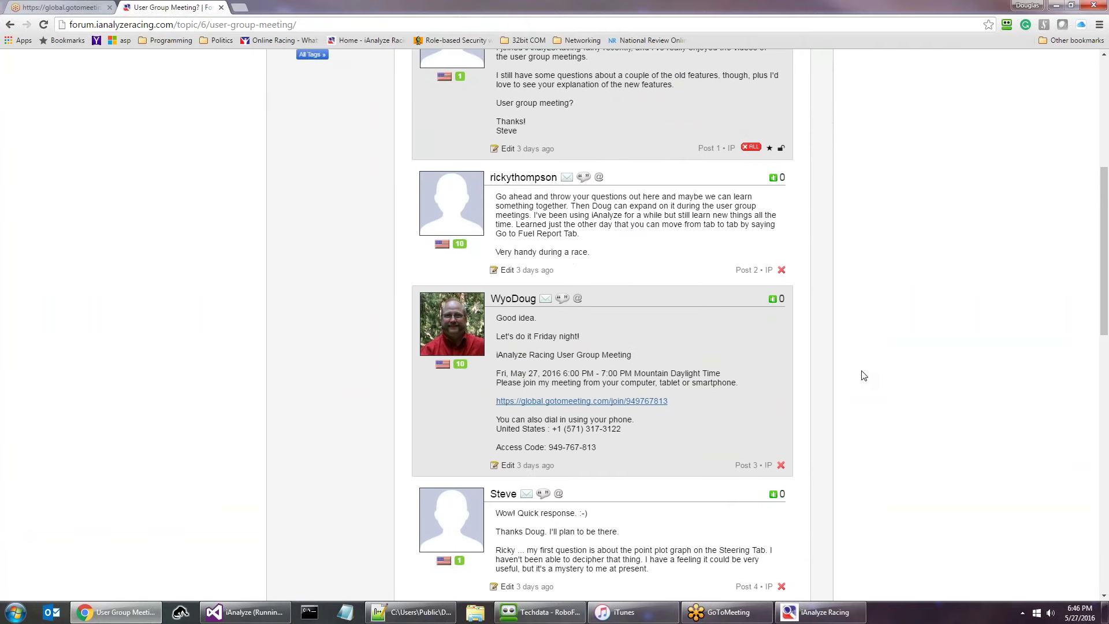
{"action": "scroll", "coordinate": [864, 379], "scroll_direction": "down", "scroll_amount": 4}
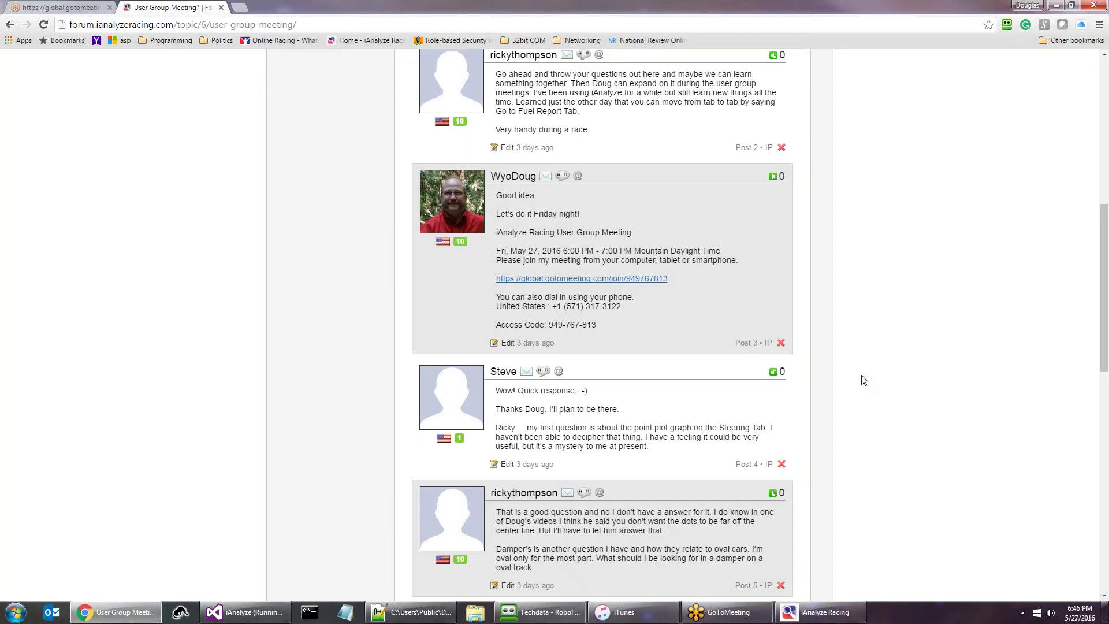
{"action": "scroll", "coordinate": [864, 381], "scroll_direction": "down", "scroll_amount": 4}
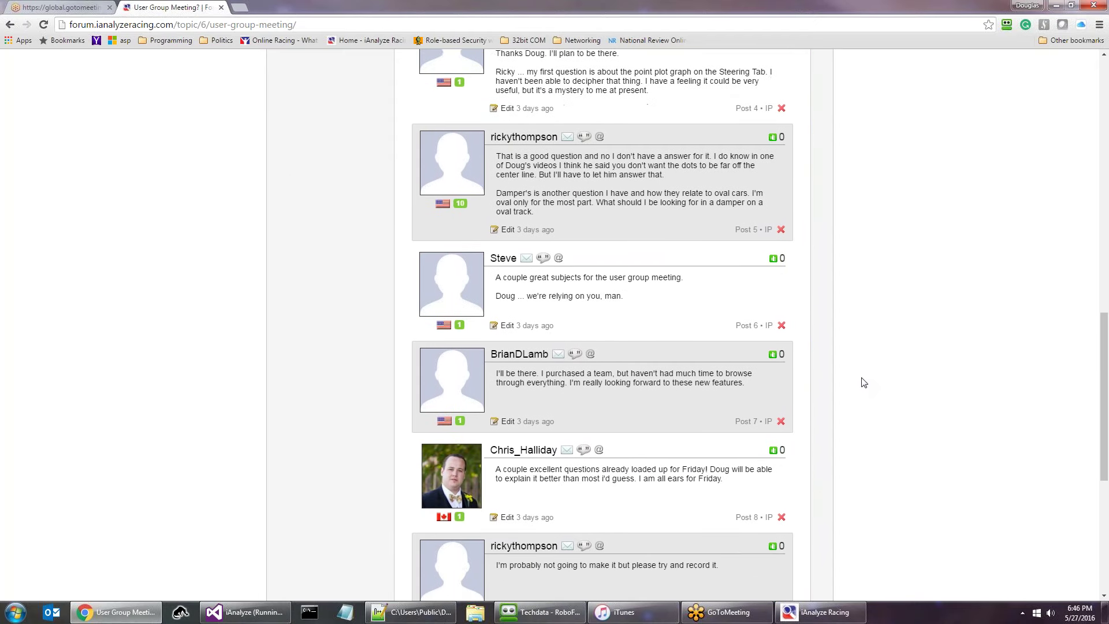
{"action": "scroll", "coordinate": [861, 378], "scroll_direction": "down", "scroll_amount": 2}
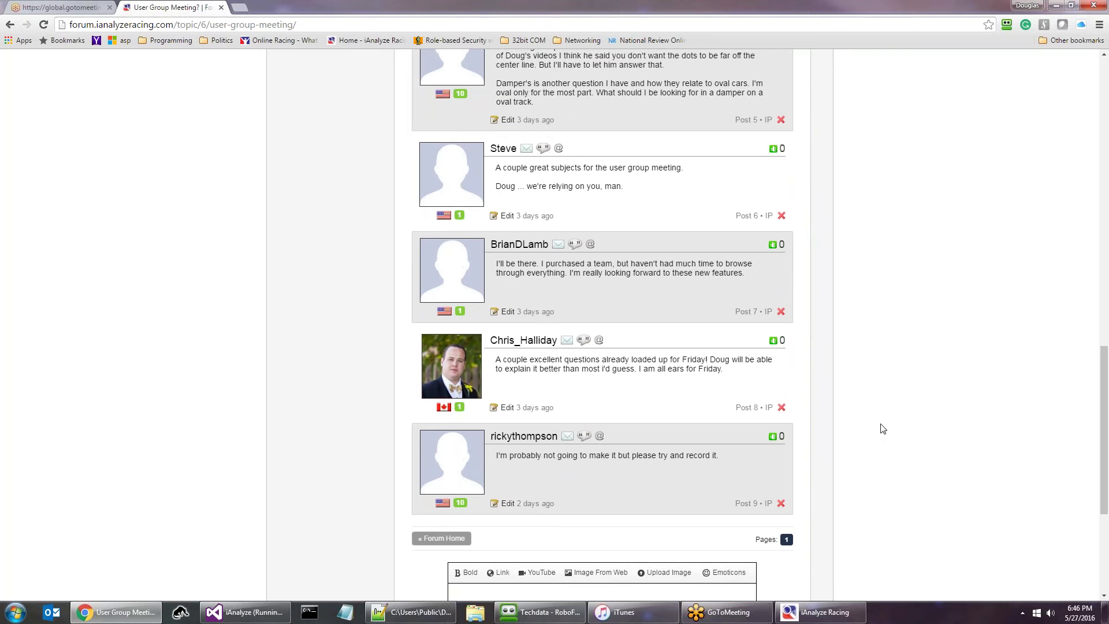
{"action": "scroll", "coordinate": [881, 428], "scroll_direction": "down", "scroll_amount": 1}
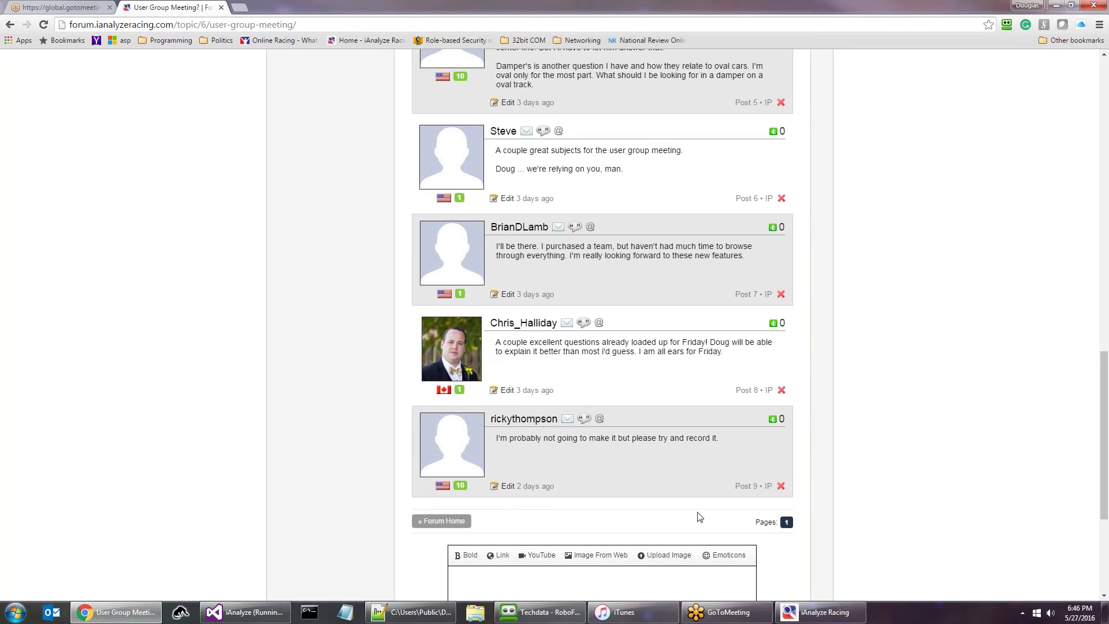
- Switch back to iAnalyze Racing and hide the reference lap in the Damper histograms
{"action": "mouse_move", "coordinate": [801, 616]}
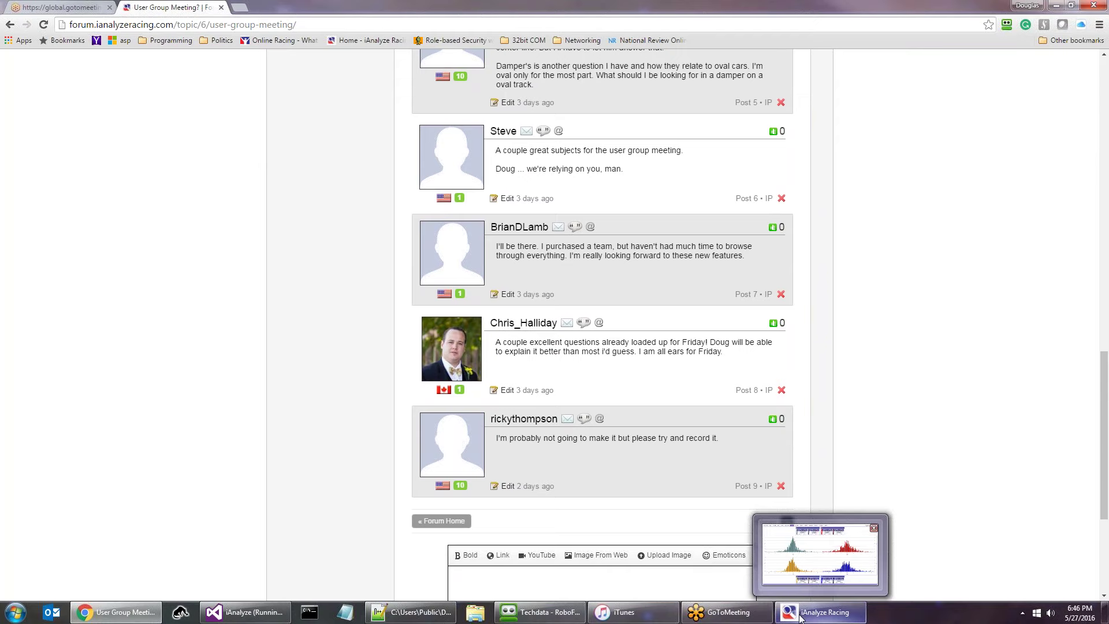
{"action": "left_click", "coordinate": [832, 618]}
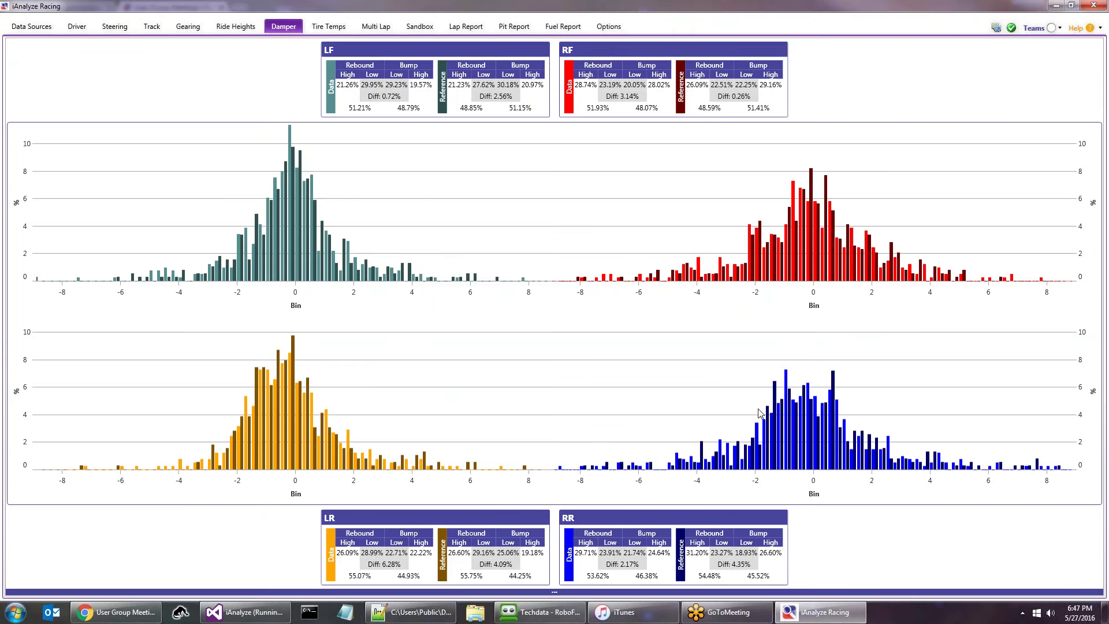
{"action": "left_click", "coordinate": [671, 593]}
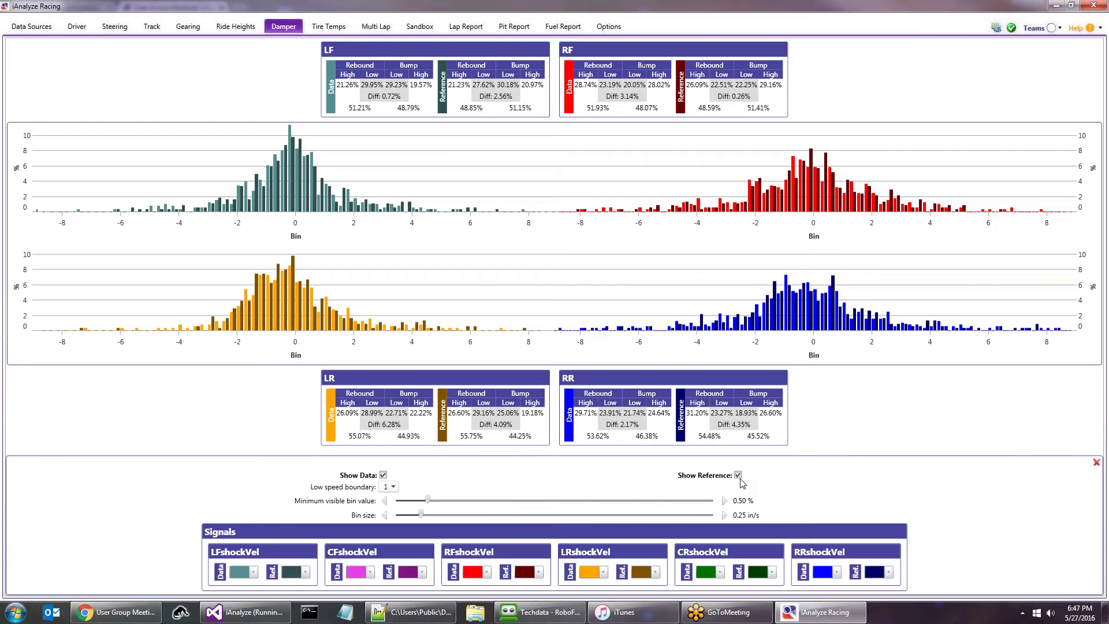
{"action": "left_click", "coordinate": [738, 475]}
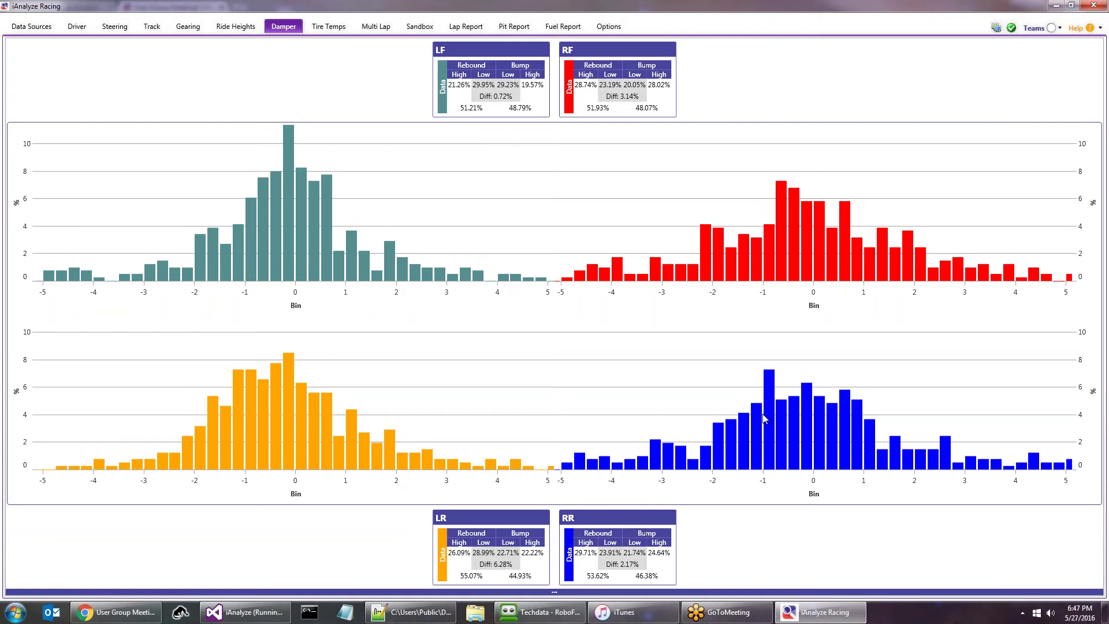
- Minimize the iAnalyze Racing and browser windows and launch Roehrig Shock from the desktop
{"action": "left_click", "coordinate": [1055, 5]}
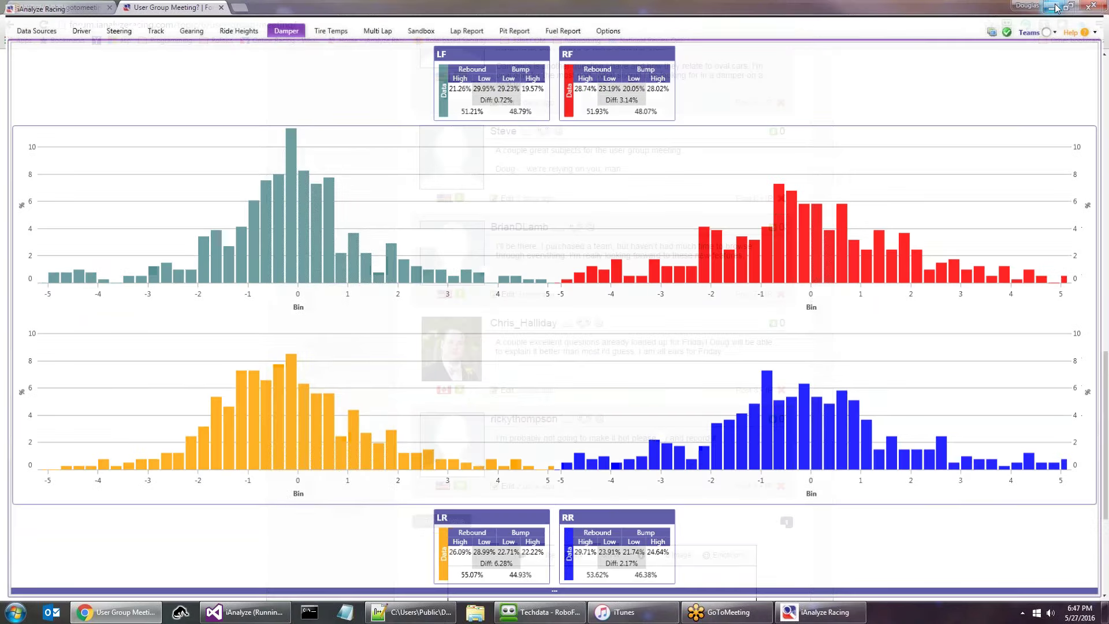
{"action": "left_click", "coordinate": [1062, 6]}
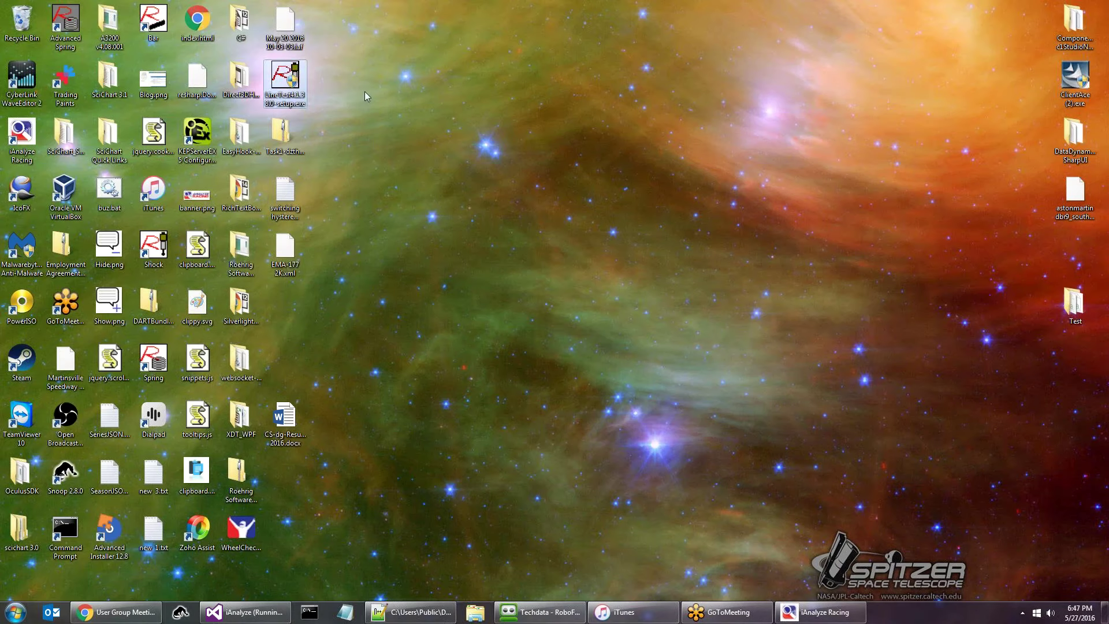
{"action": "left_click", "coordinate": [151, 254]}
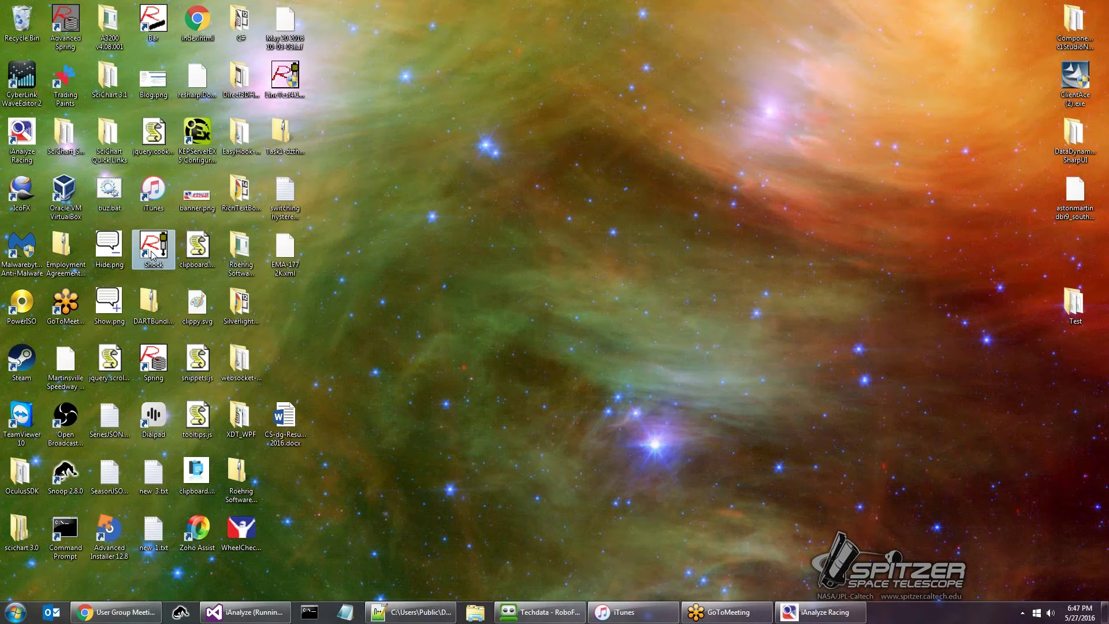
{"action": "double_click", "coordinate": [152, 254]}
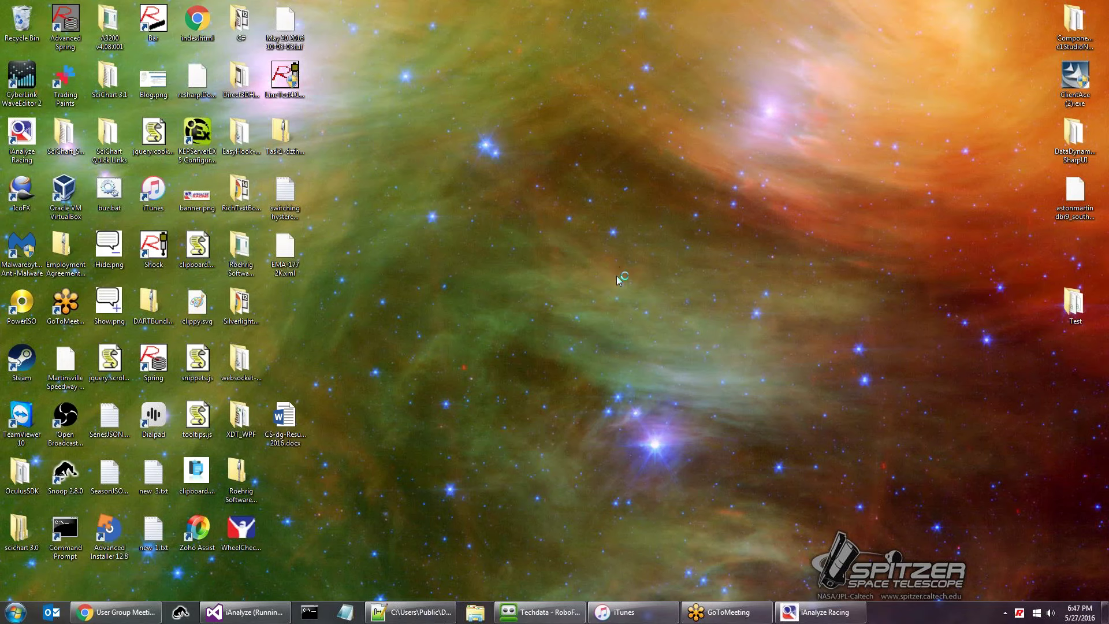
{"action": "left_click", "coordinate": [641, 273]}
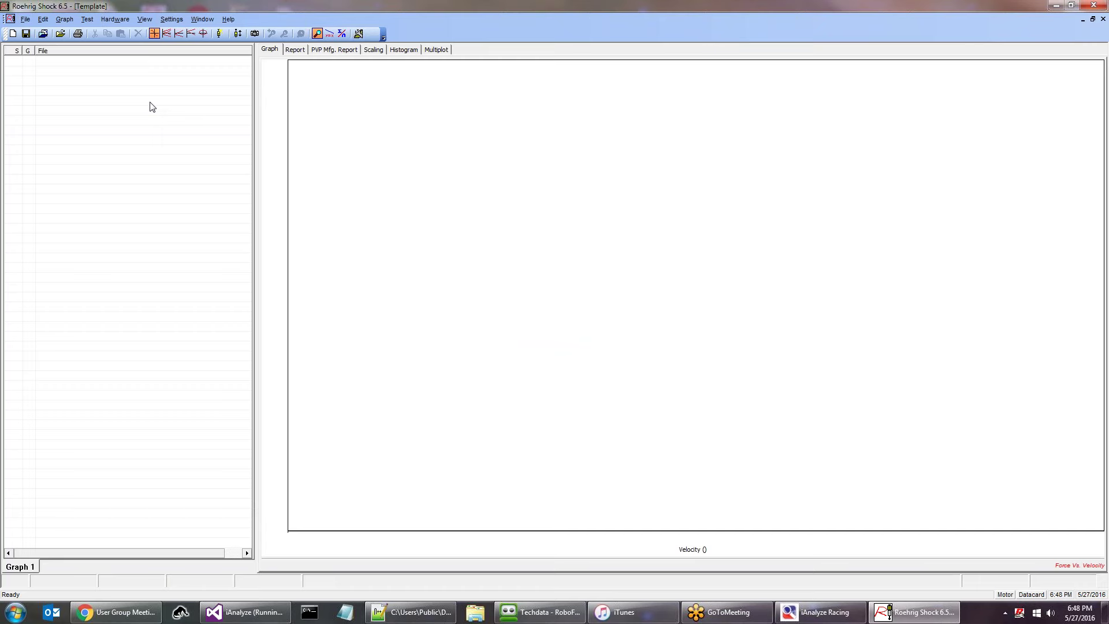
- Load the shock data file test.cvp from the Roehrig Data folder
{"action": "left_click", "coordinate": [25, 19]}
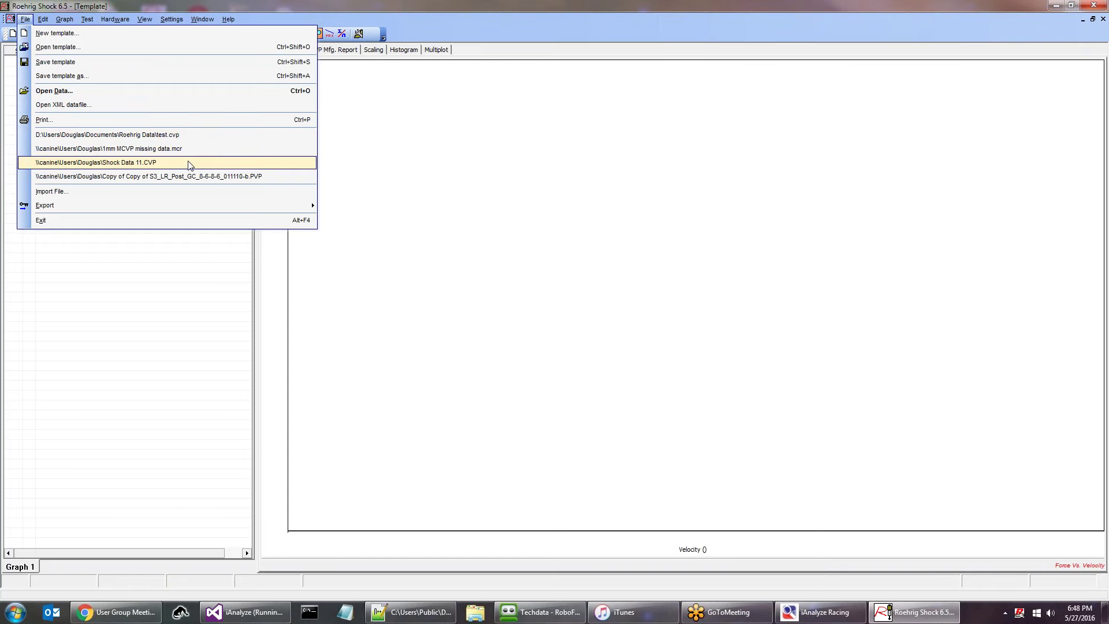
{"action": "left_click", "coordinate": [72, 92]}
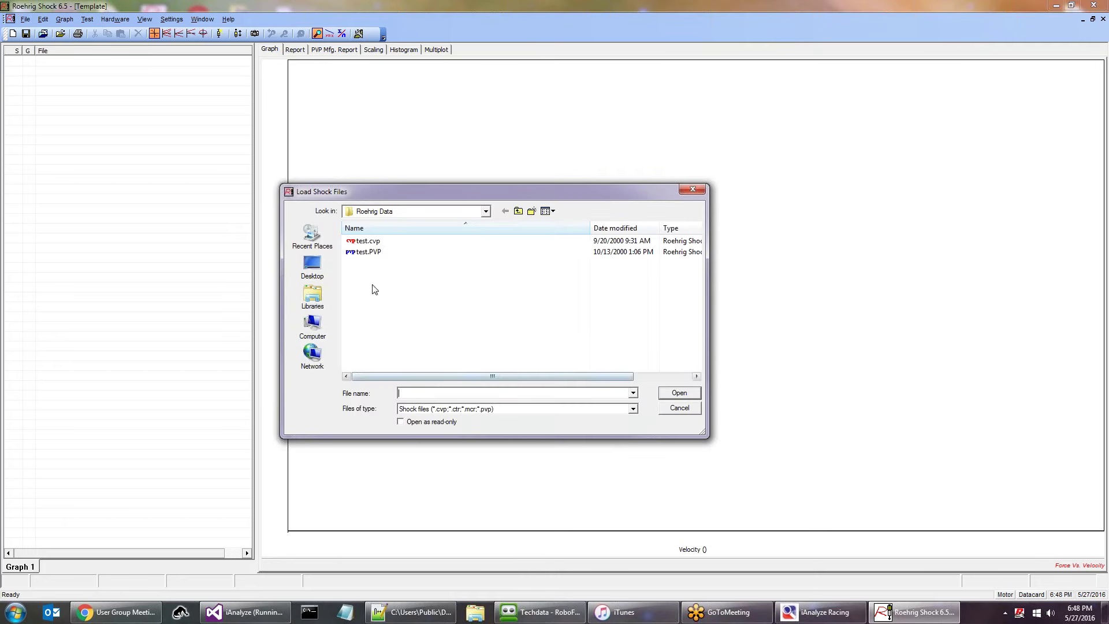
{"action": "left_click", "coordinate": [373, 241]}
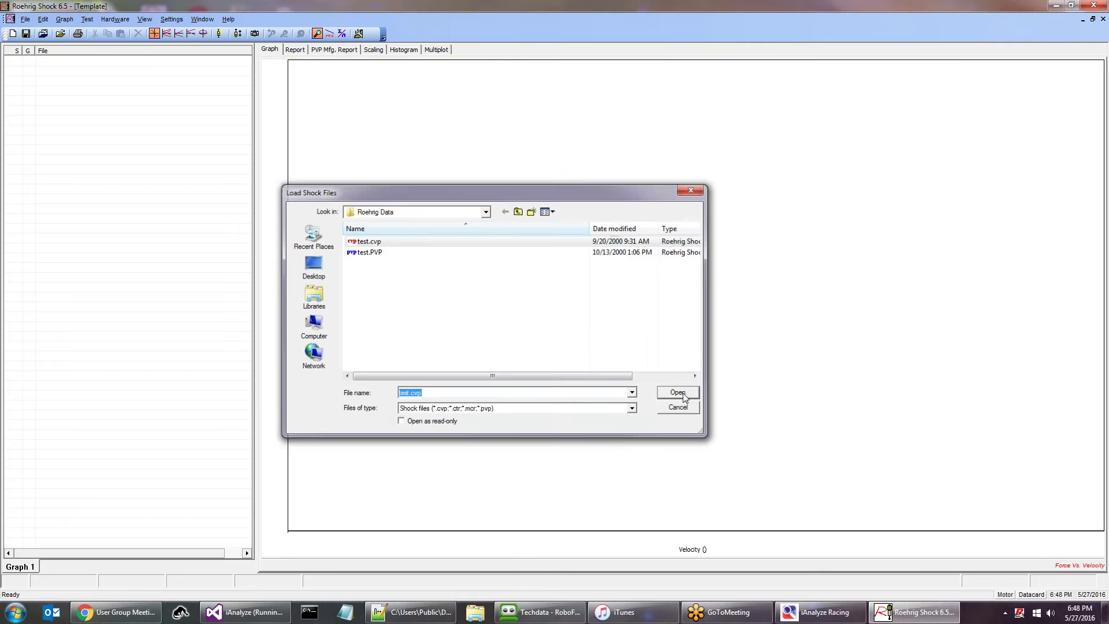
{"action": "left_click", "coordinate": [683, 393]}
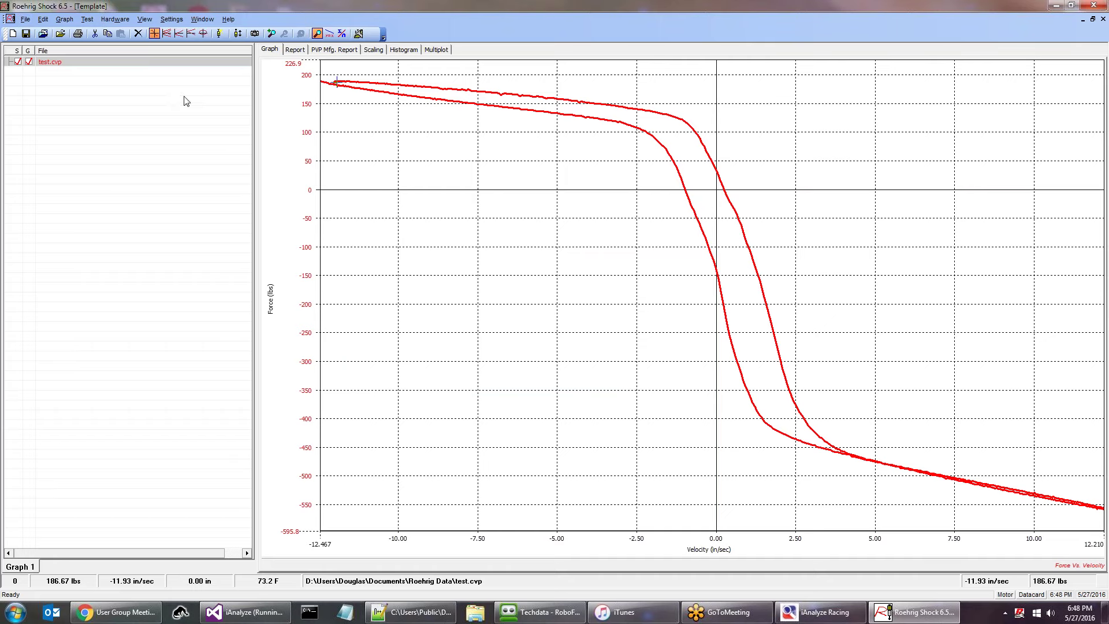
- Plot force against absolute velocity and inspect the low-speed range up to about 2 in/sec, then restore the full graph
{"action": "left_click", "coordinate": [166, 33]}
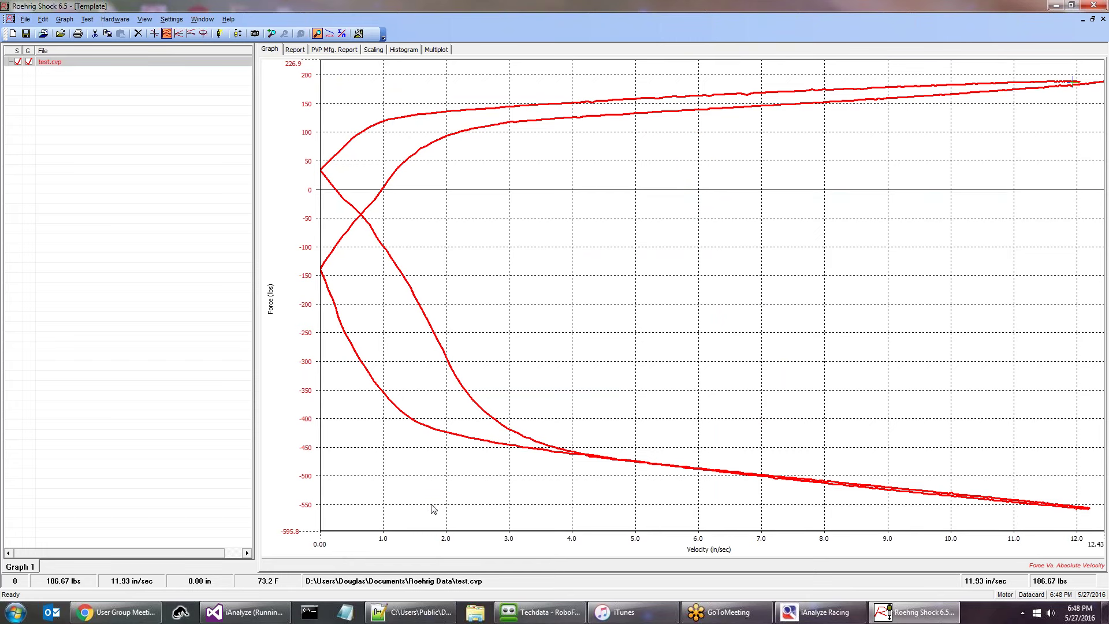
{"action": "left_click_drag", "start_coordinate": [444, 505], "coordinate": [360, 118]}
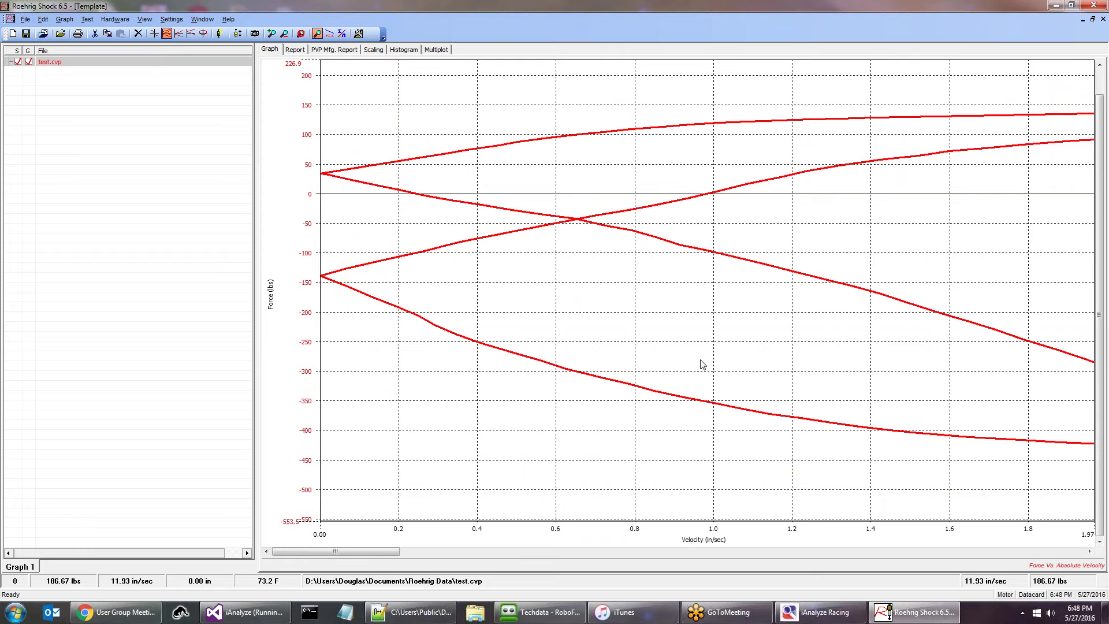
{"action": "right_click", "coordinate": [702, 364]}
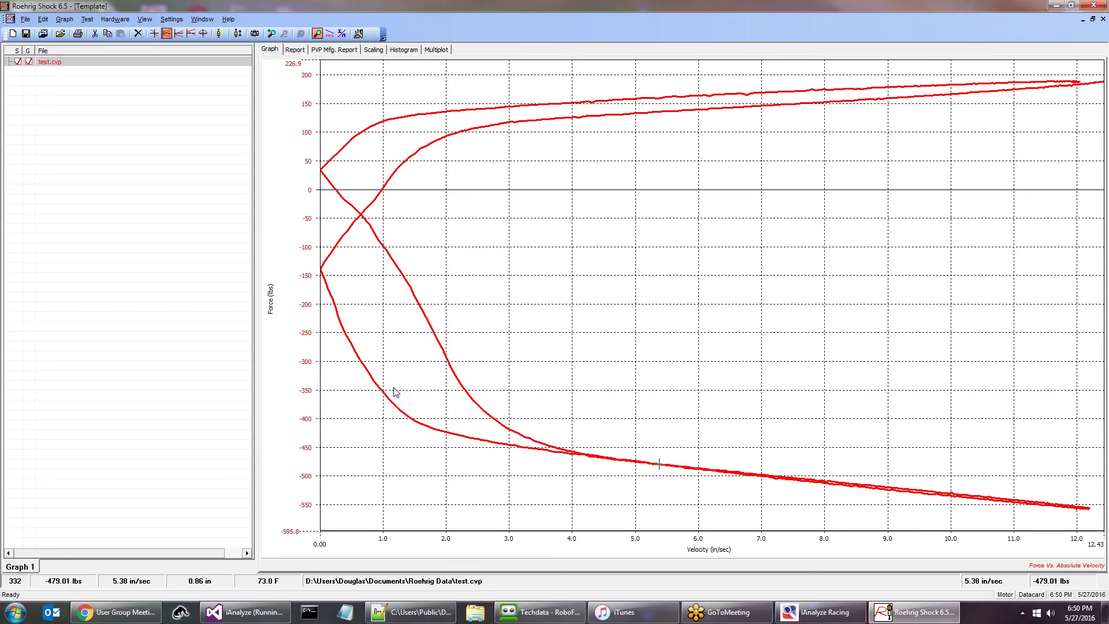
- View the Rebound Close / Compression Open graph, followed by the Compression Close / Rebound Open graph
{"action": "left_click", "coordinate": [179, 34]}
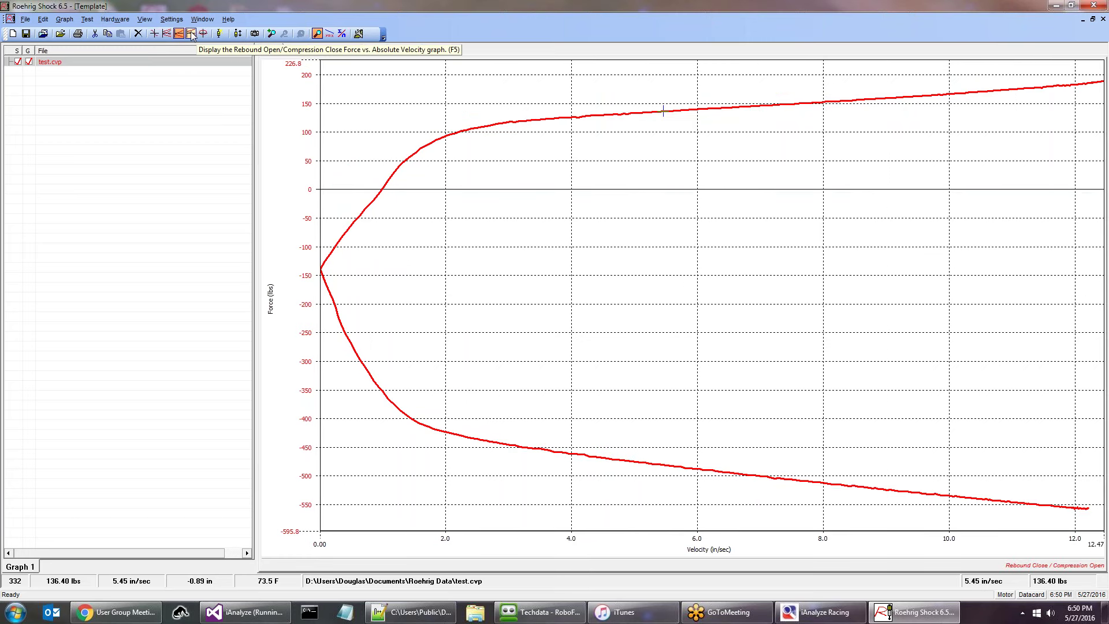
{"action": "left_click", "coordinate": [191, 34]}
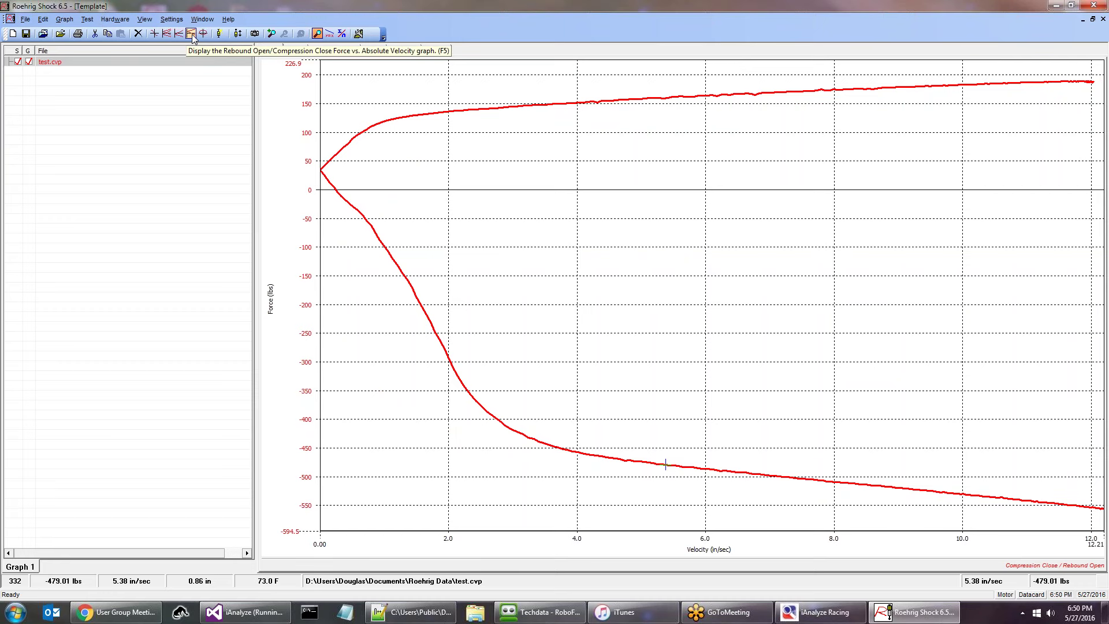
- Inspect the low-speed range of the Compression Close / Rebound Open graph up to about 1.1 in/sec, then restore the full graph
{"action": "left_click", "coordinate": [191, 33]}
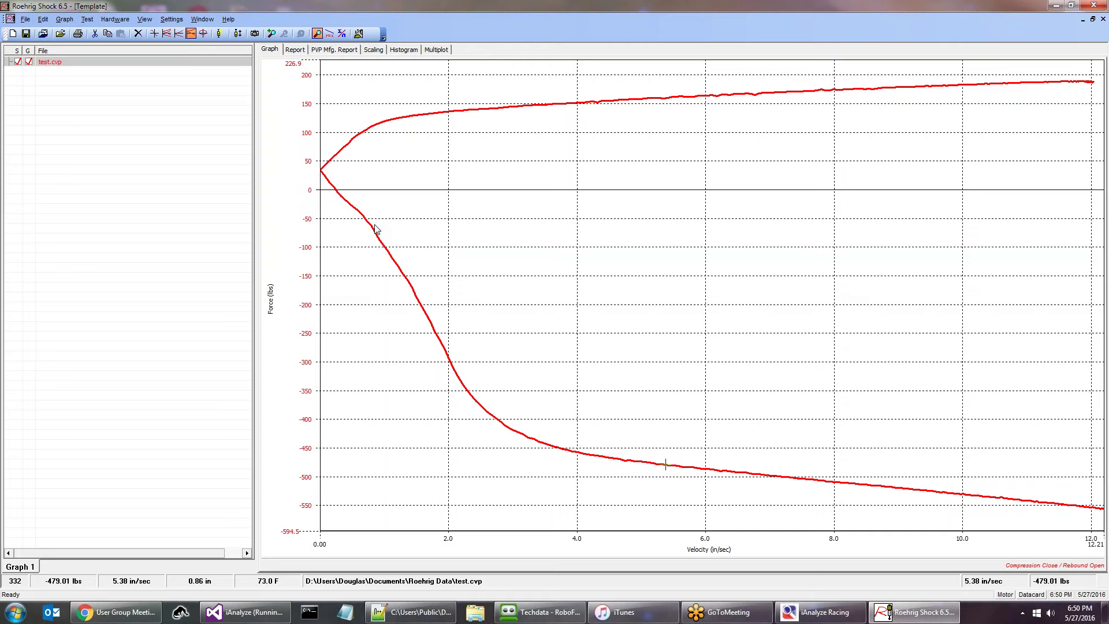
{"action": "mouse_move", "coordinate": [337, 266]}
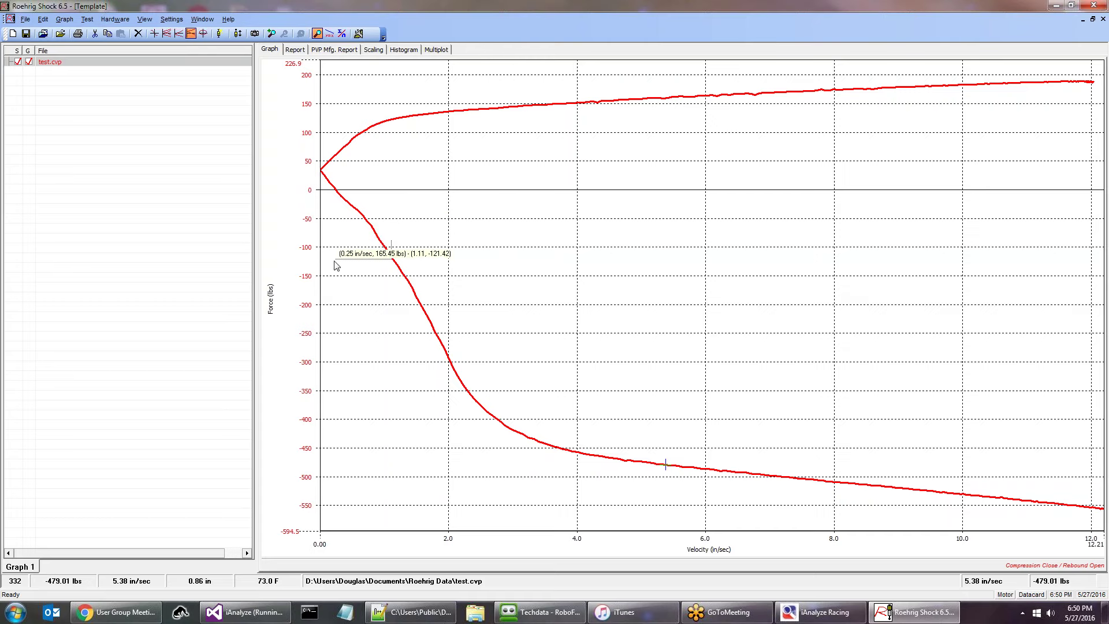
{"action": "left_click_drag", "start_coordinate": [337, 266], "coordinate": [305, 257]}
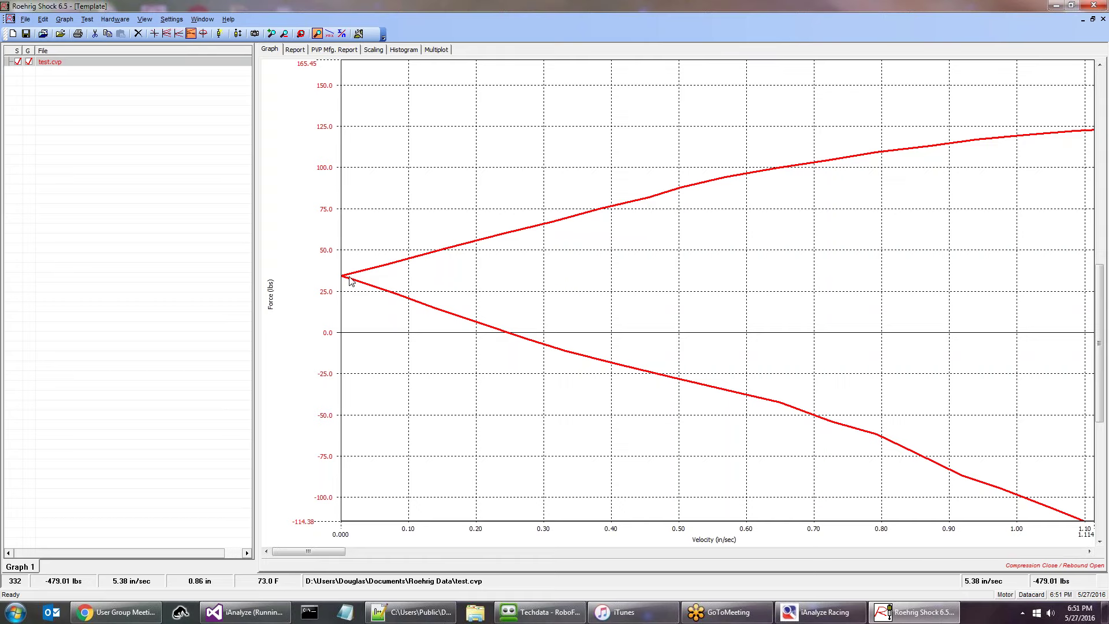
{"action": "right_click", "coordinate": [752, 389]}
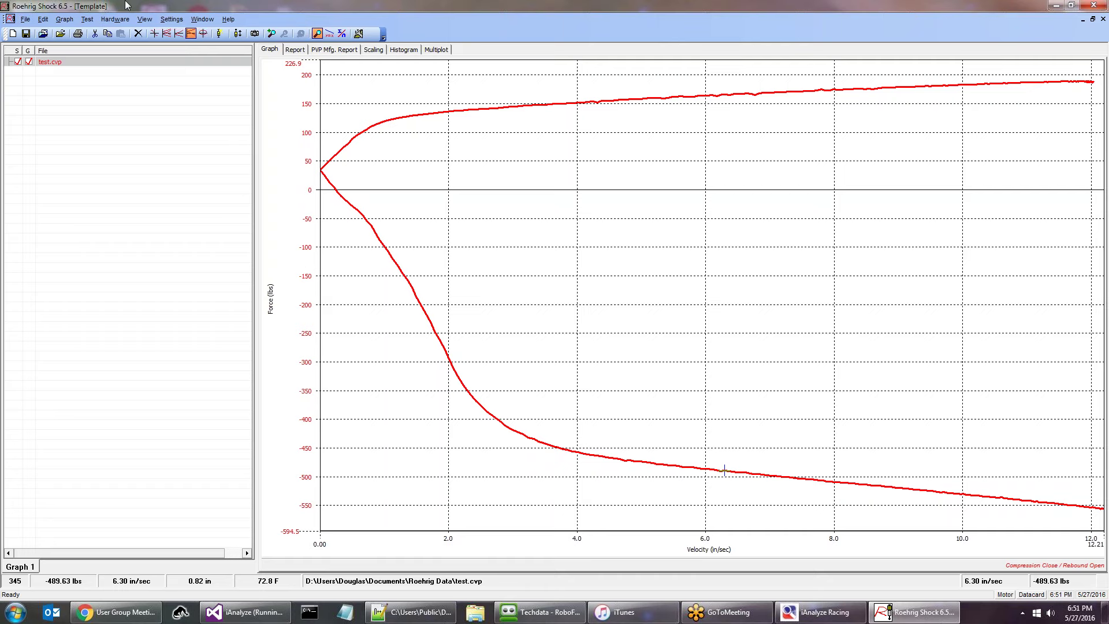
- Load the shock data file Shock Data 21.CTR from the DATA folder on drive Z: and hide its curve from the graph
{"action": "left_click", "coordinate": [26, 19]}
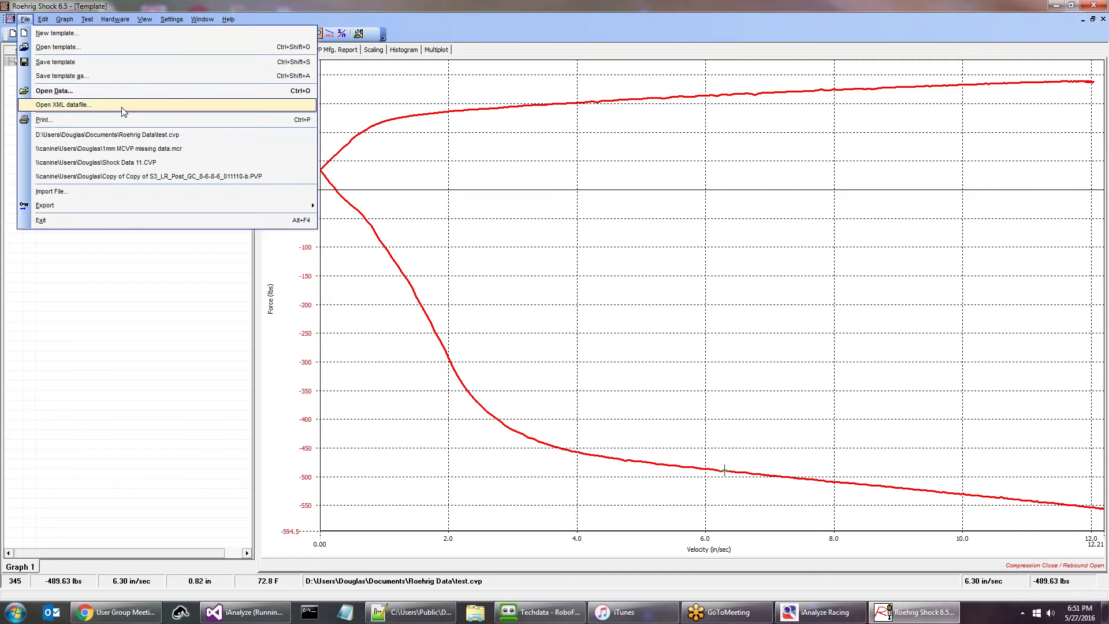
{"action": "left_click", "coordinate": [53, 90]}
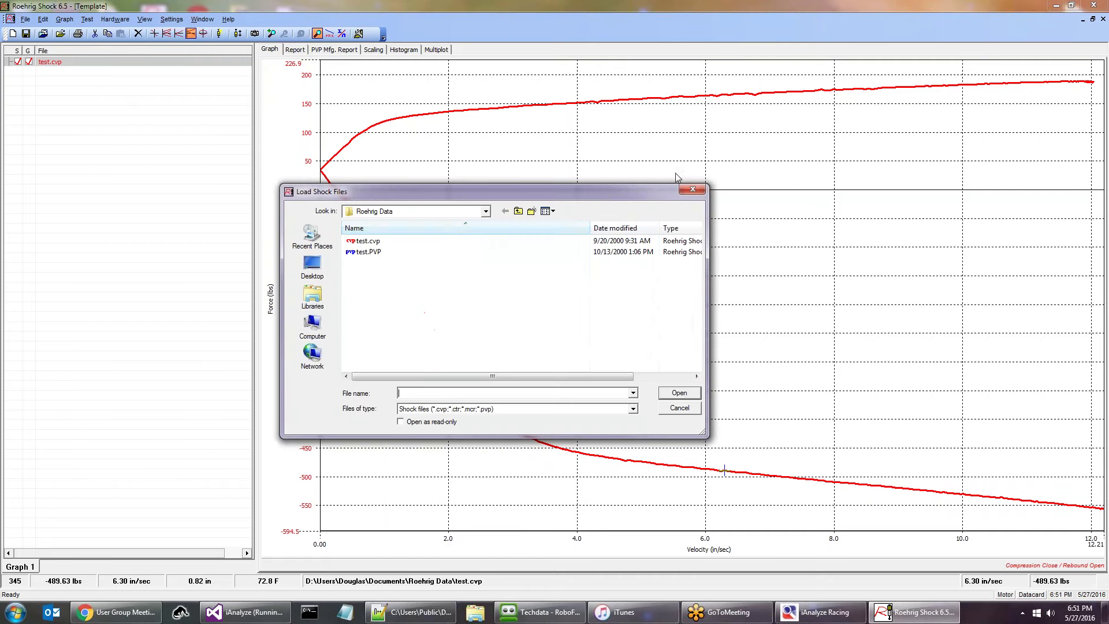
{"action": "left_click", "coordinate": [487, 212]}
{"action": "left_click", "coordinate": [487, 213]}
{"action": "left_click", "coordinate": [487, 212]}
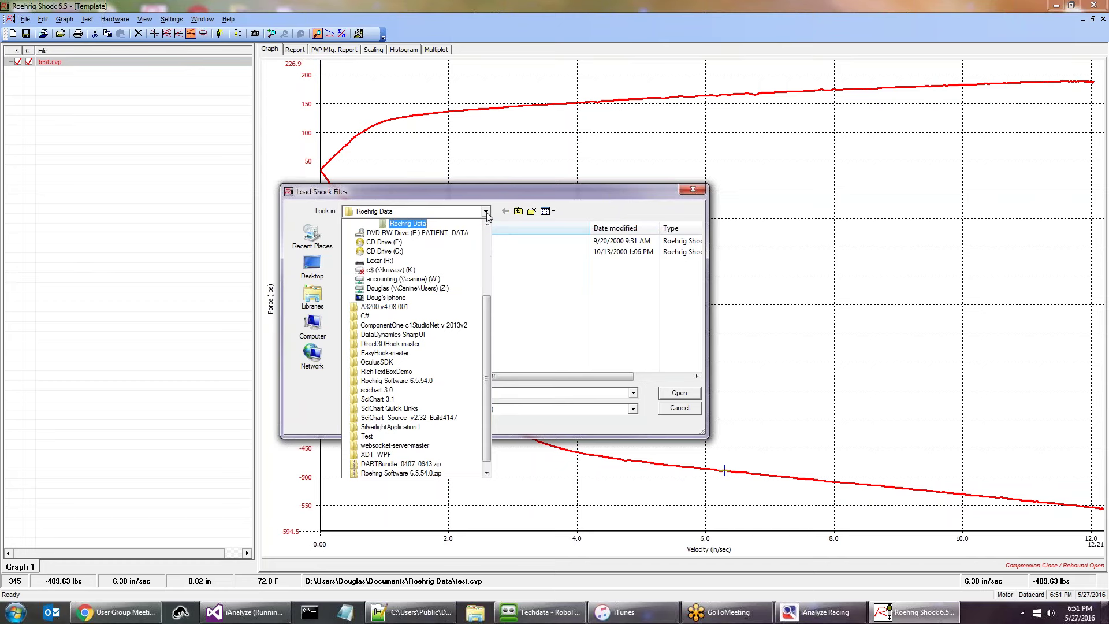
{"action": "left_click", "coordinate": [426, 288]}
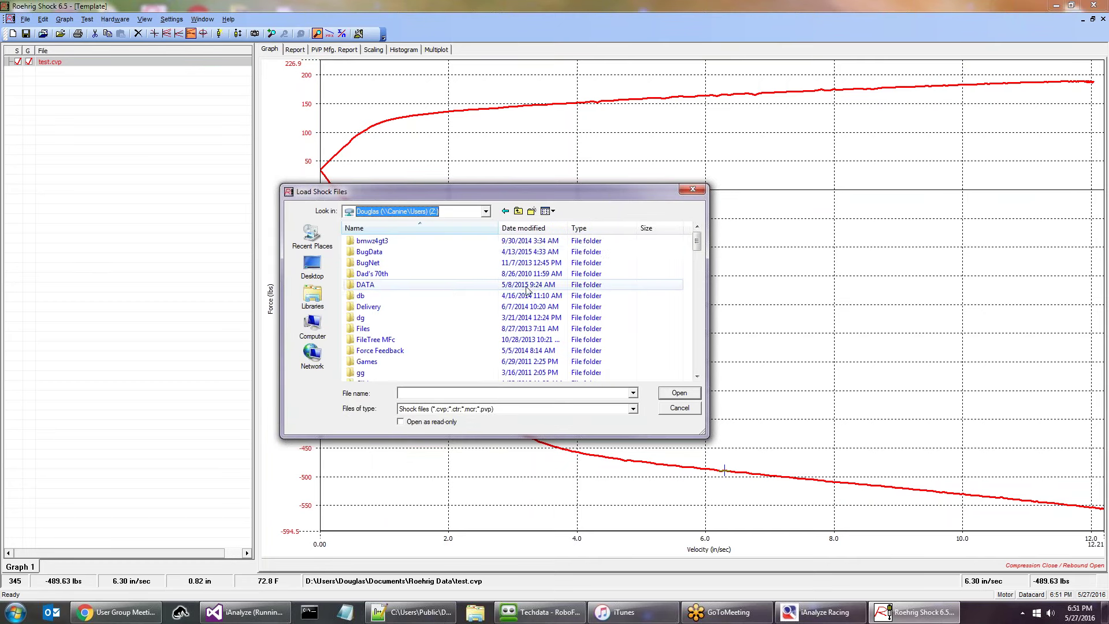
{"action": "double_click", "coordinate": [381, 289]}
{"action": "scroll", "coordinate": [430, 287], "scroll_direction": "up", "scroll_amount": 1}
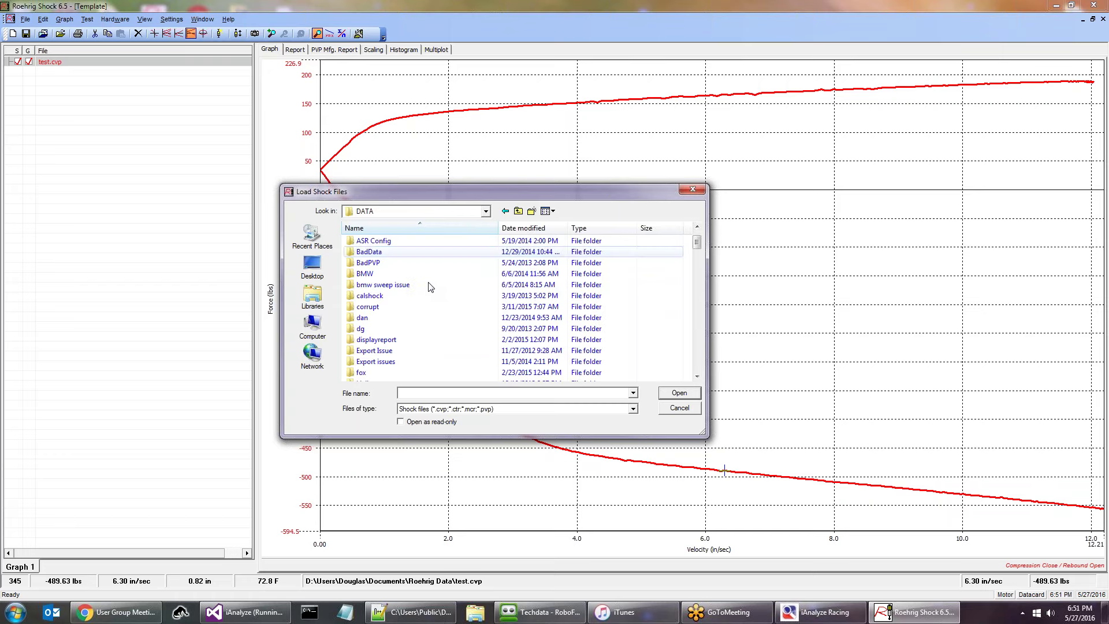
{"action": "scroll", "coordinate": [430, 288], "scroll_direction": "down", "scroll_amount": 10}
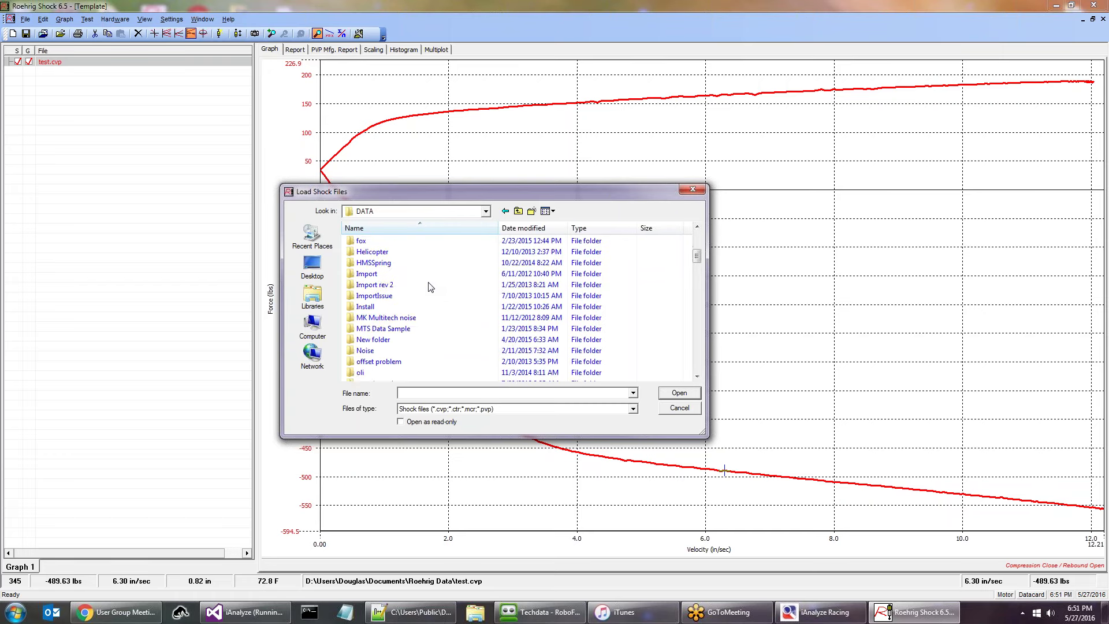
{"action": "scroll", "coordinate": [431, 287], "scroll_direction": "down", "scroll_amount": 3}
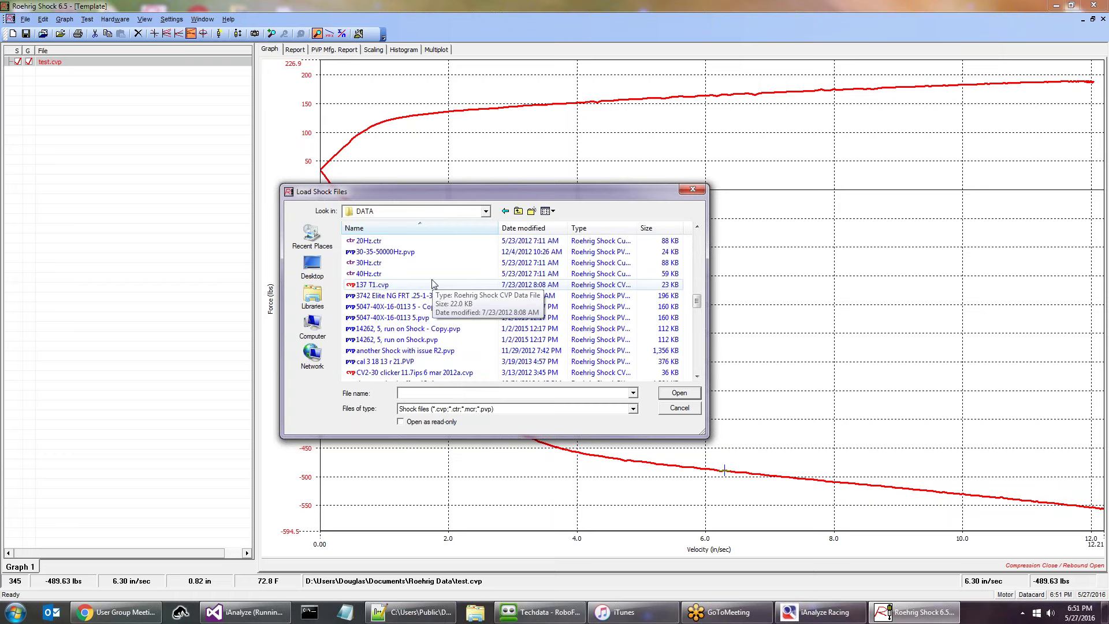
{"action": "scroll", "coordinate": [425, 283], "scroll_direction": "down", "scroll_amount": 2}
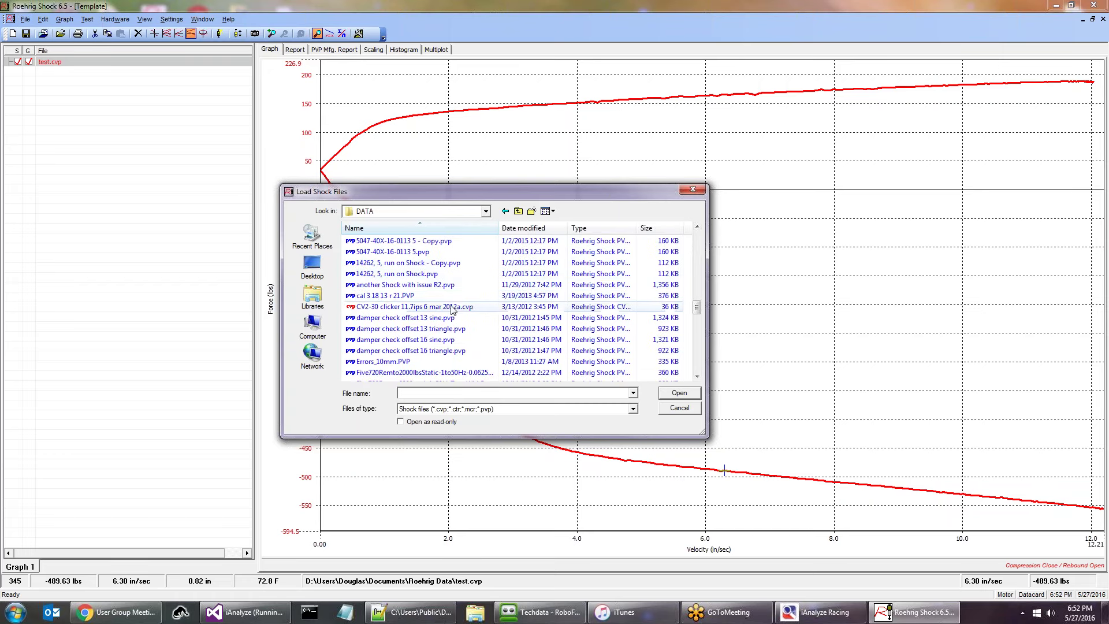
{"action": "scroll", "coordinate": [459, 291], "scroll_direction": "down", "scroll_amount": 12}
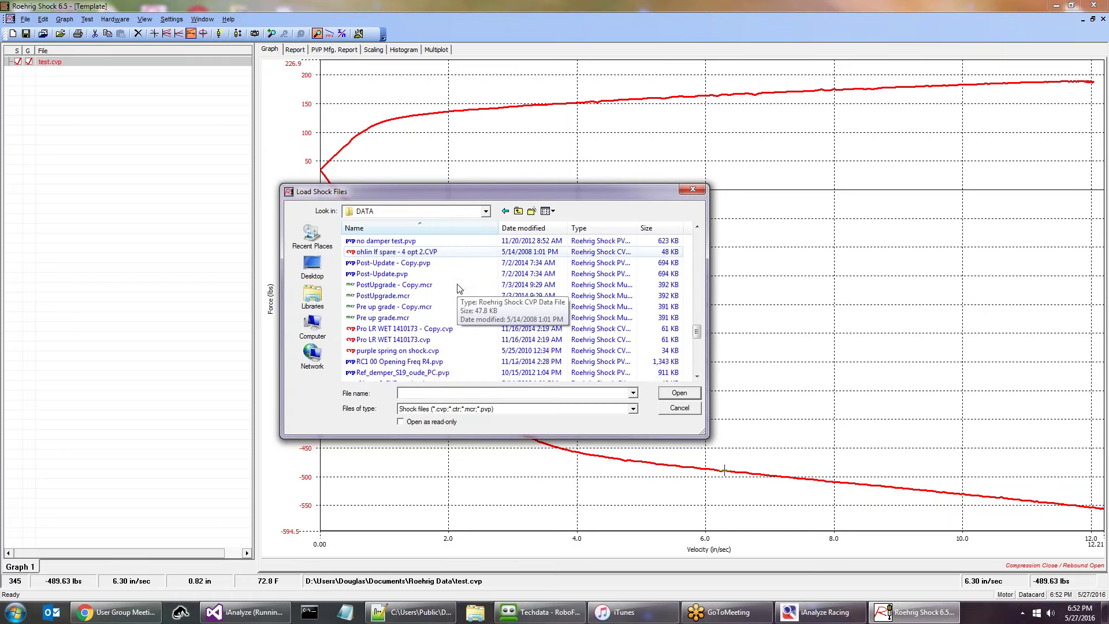
{"action": "scroll", "coordinate": [458, 290], "scroll_direction": "down", "scroll_amount": 8}
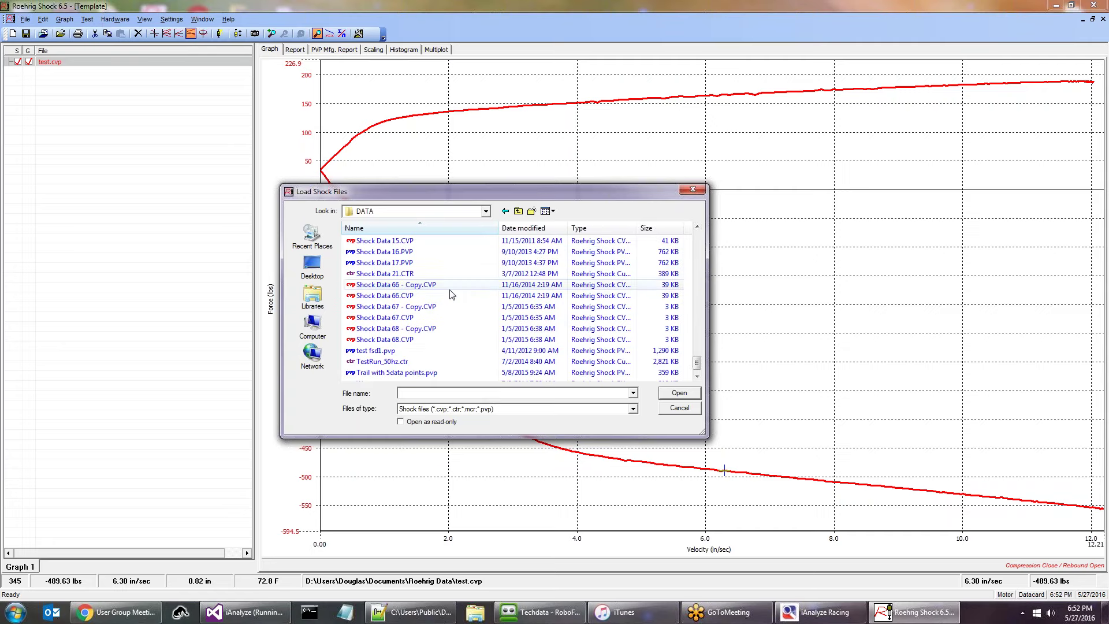
{"action": "left_click", "coordinate": [419, 274]}
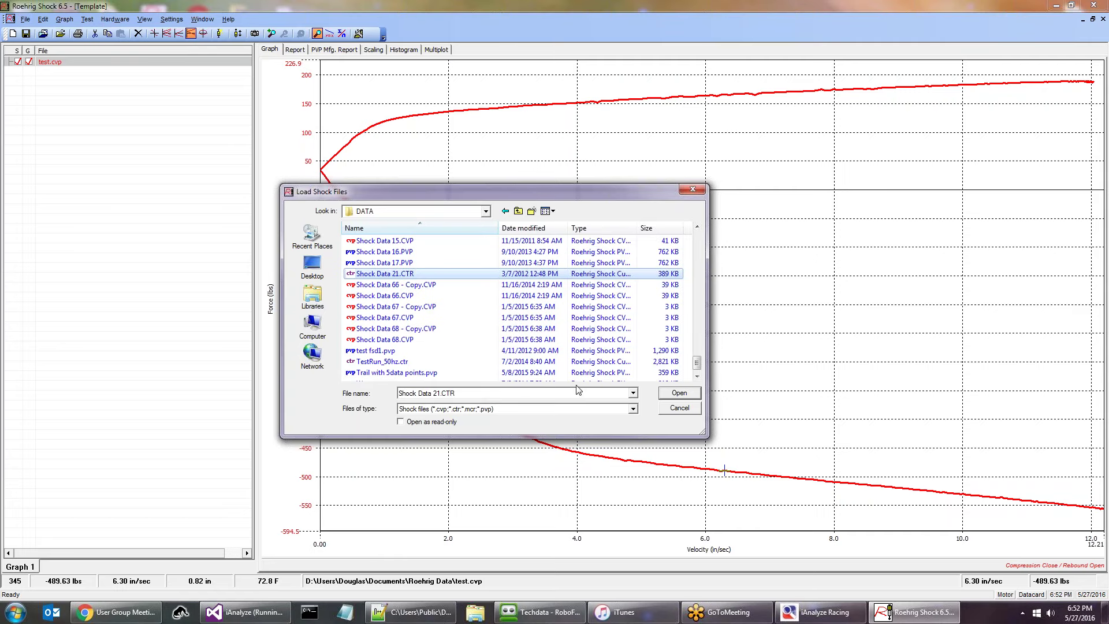
{"action": "left_click", "coordinate": [677, 393]}
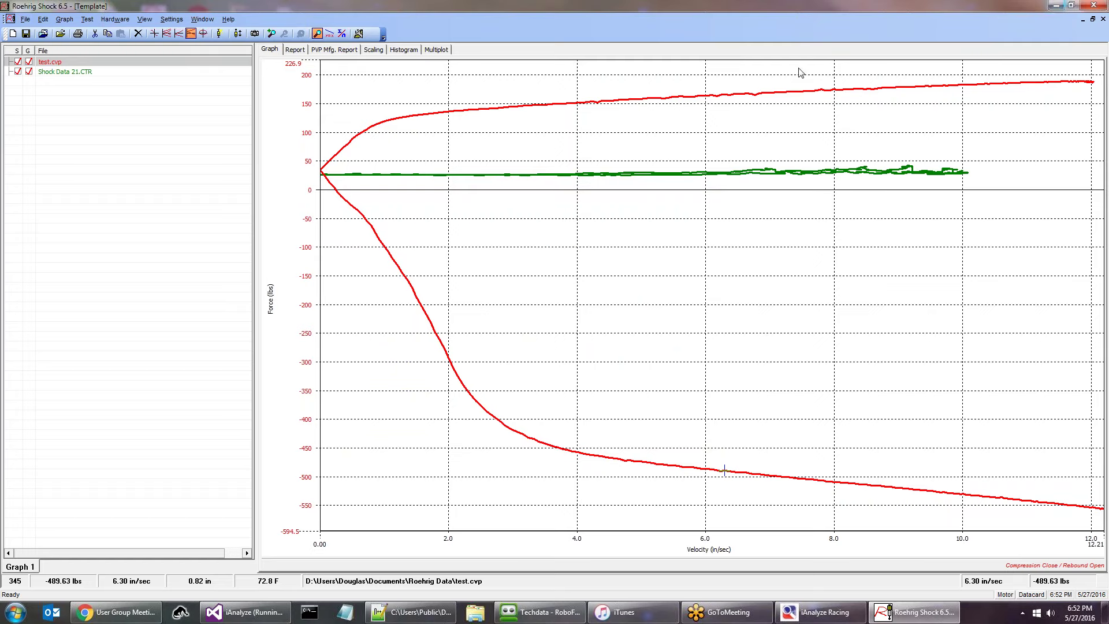
{"action": "left_click", "coordinate": [19, 72]}
- Minimize and reopen Roehrig Shock, then enlarge the test.cvp graph's low-speed range up to about 1.9 in/sec
{"action": "left_click", "coordinate": [1055, 6]}
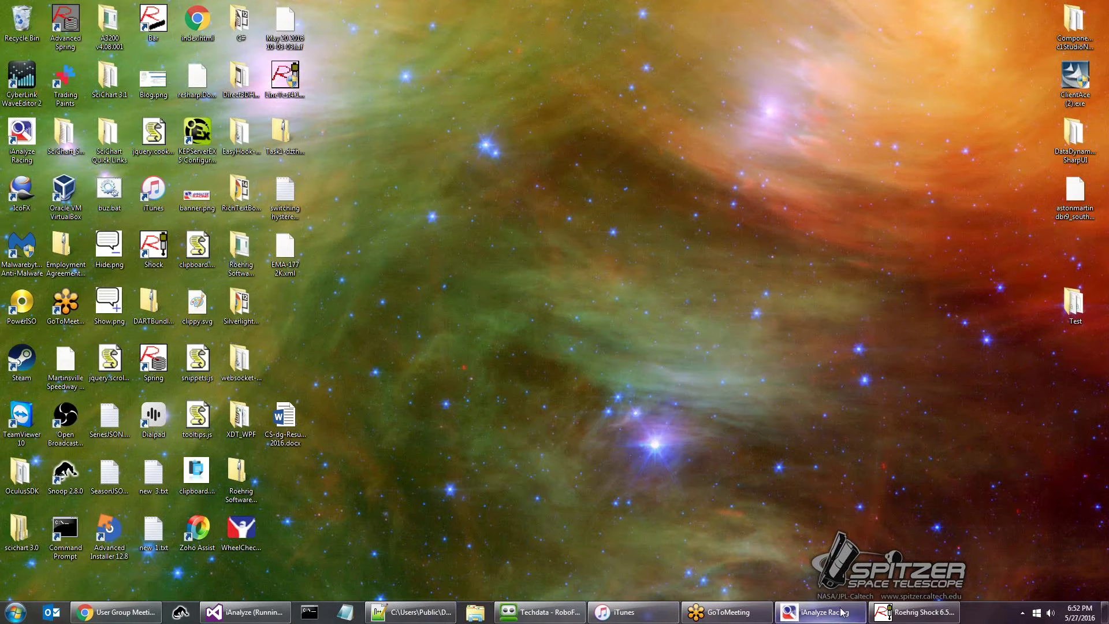
{"action": "left_click", "coordinate": [887, 609]}
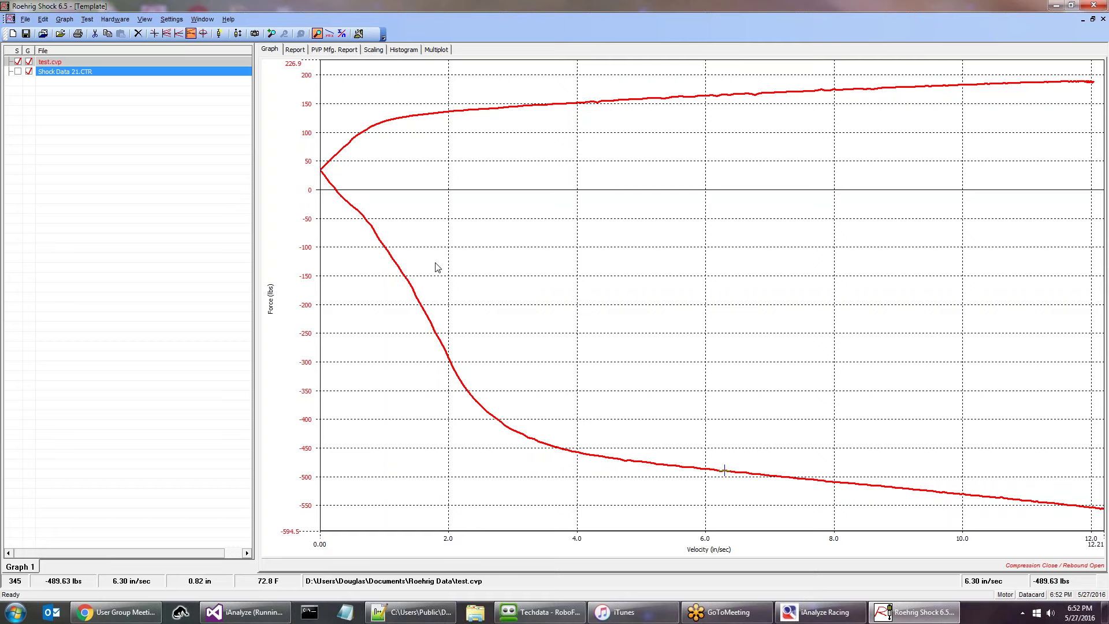
{"action": "left_click_drag", "start_coordinate": [448, 99], "coordinate": [320, 262]}
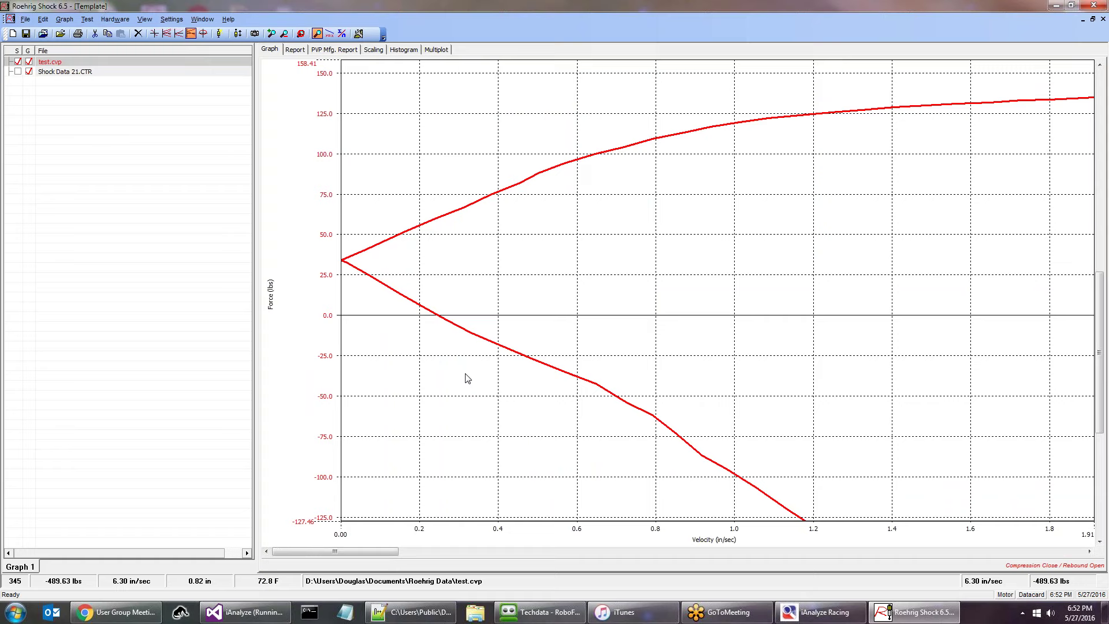
- Switch to iAnalyze Racing, check the loaded data sources, and show the reference data alongside the main data in the damper histograms
{"action": "left_click", "coordinate": [839, 617]}
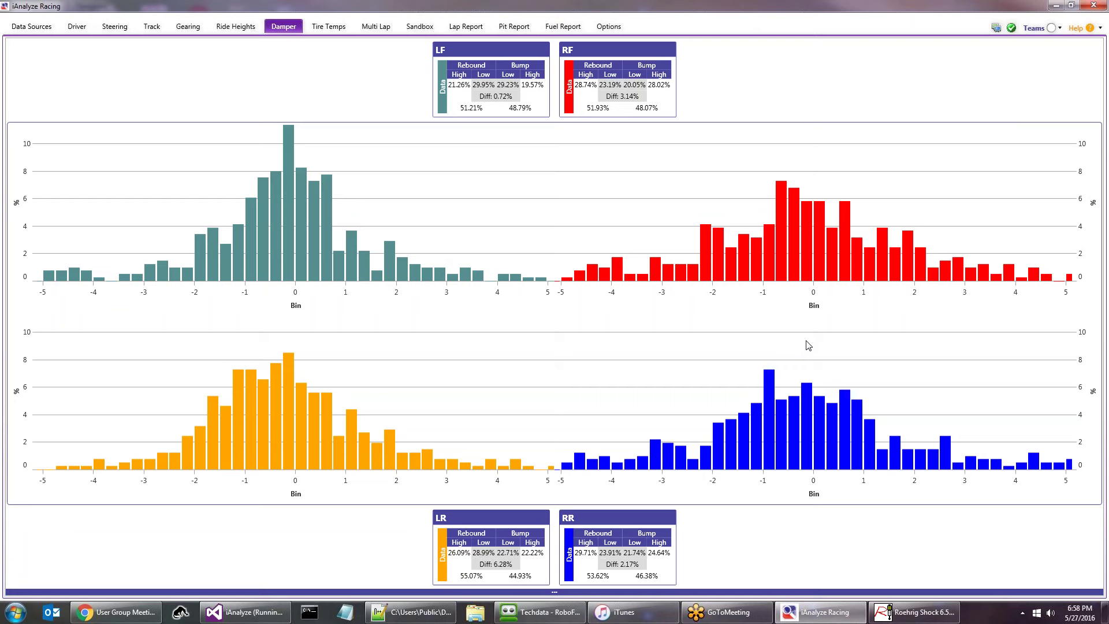
{"action": "left_click", "coordinate": [30, 29]}
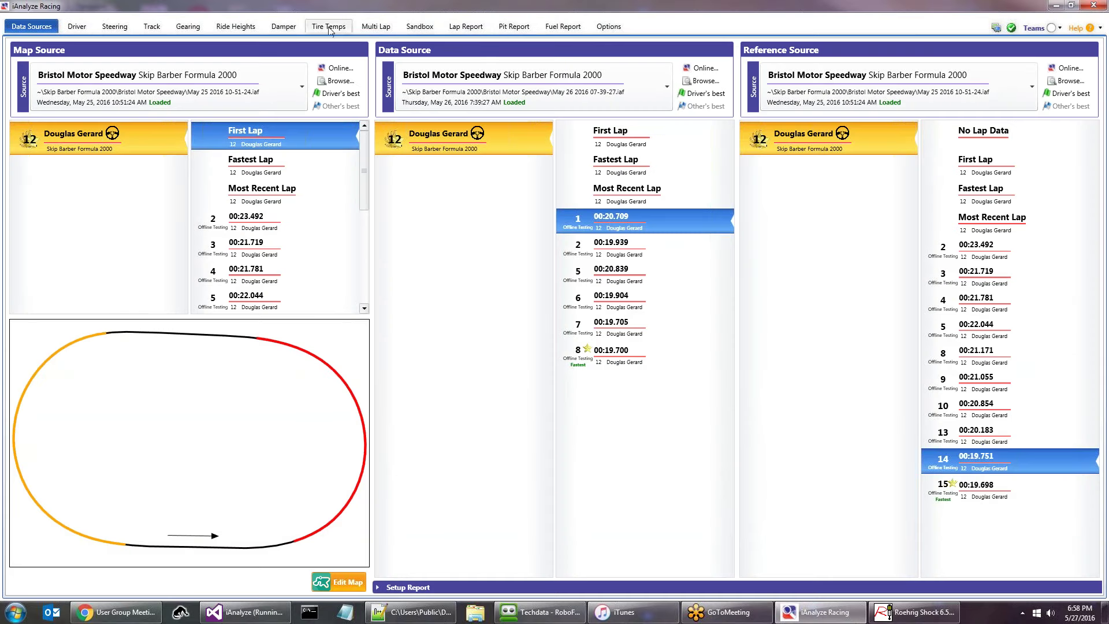
{"action": "left_click", "coordinate": [283, 26]}
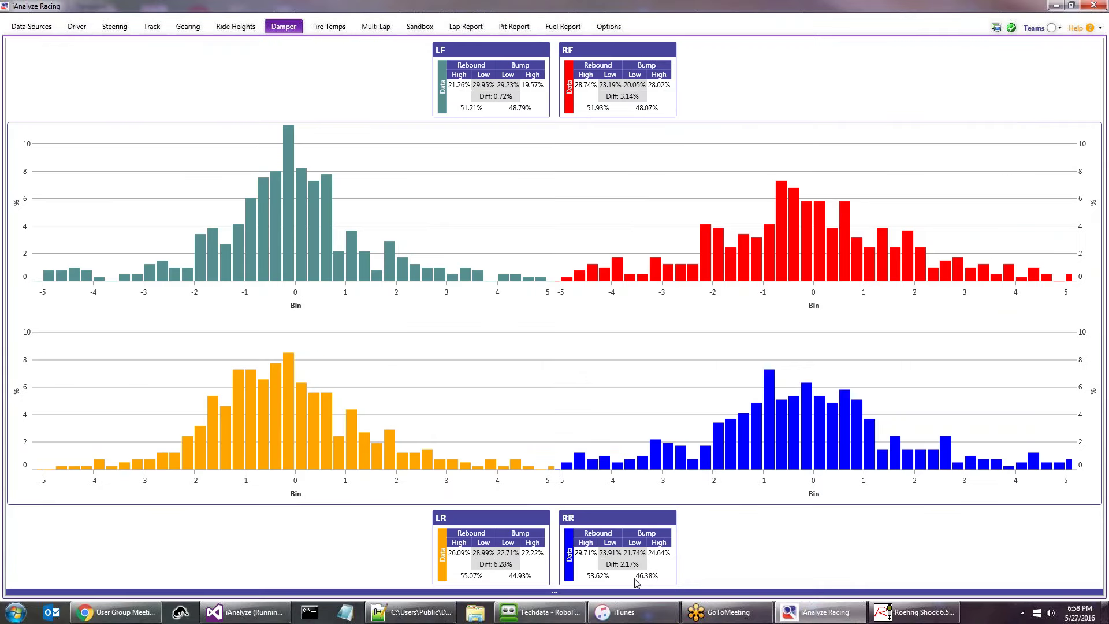
{"action": "left_click", "coordinate": [692, 593]}
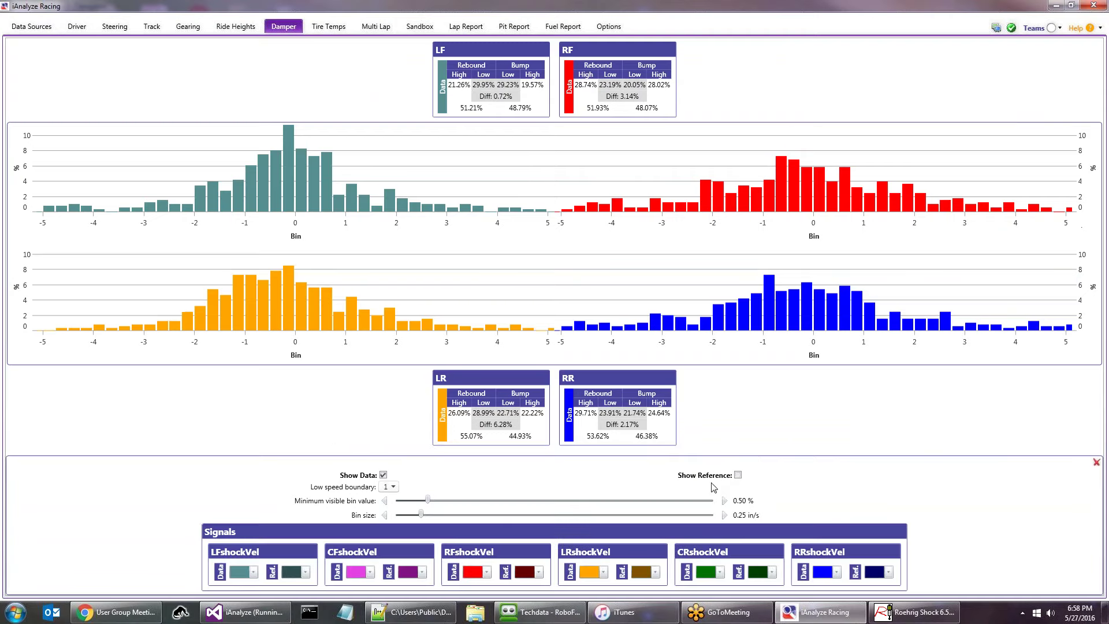
{"action": "left_click", "coordinate": [738, 475]}
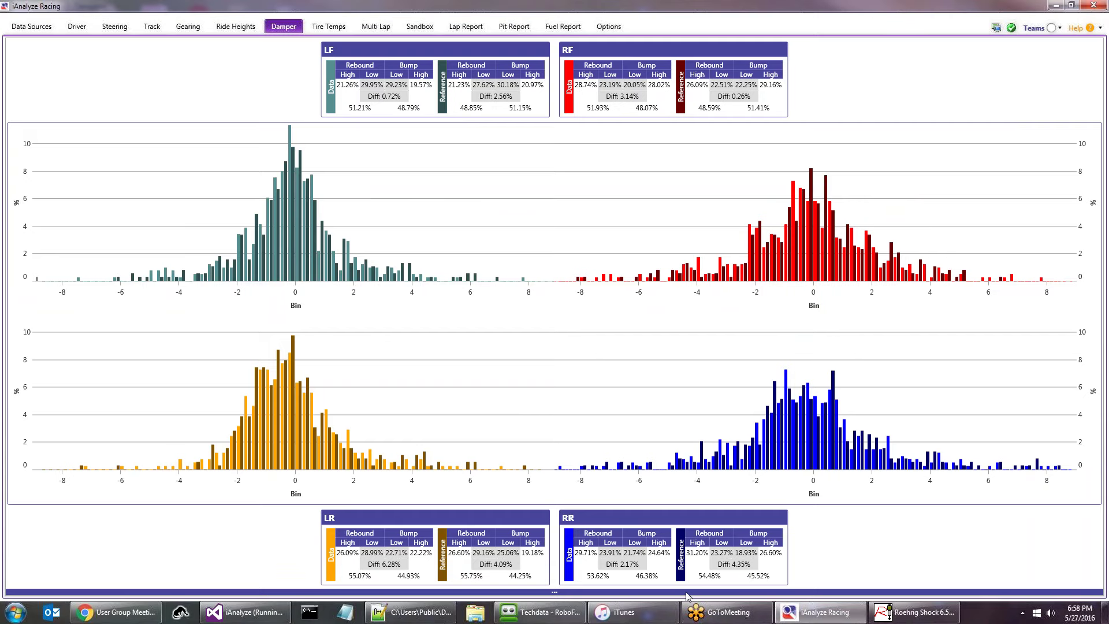
{"action": "mouse_move", "coordinate": [688, 597]}
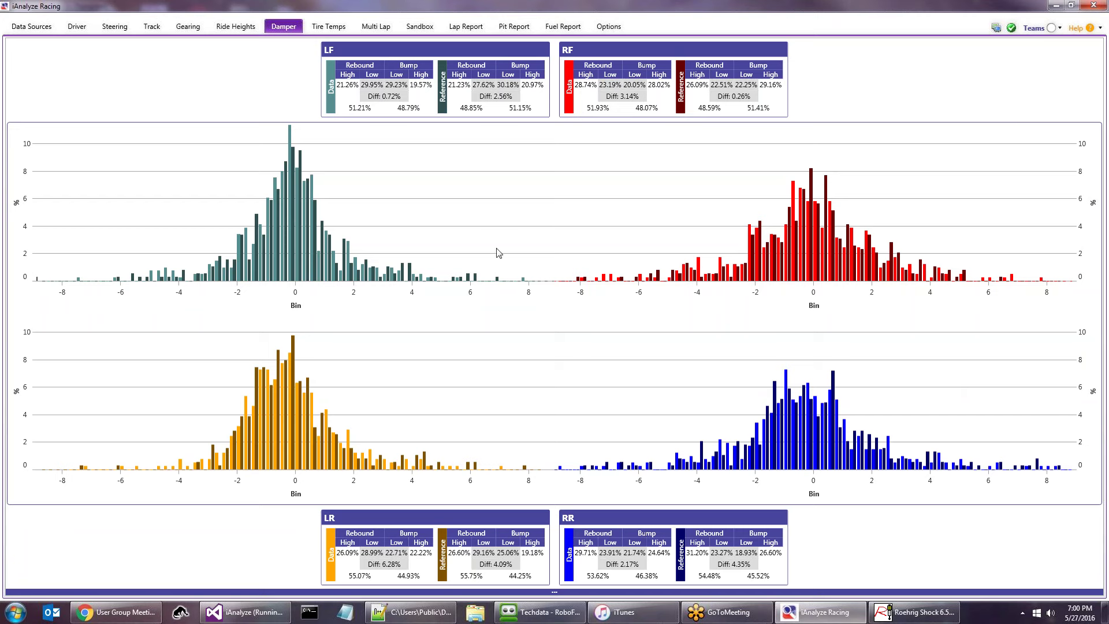
- Browse the shared online presets and their keyword filters for the Sandbox, then close the preset browser without choosing one
{"action": "left_click", "coordinate": [418, 27]}
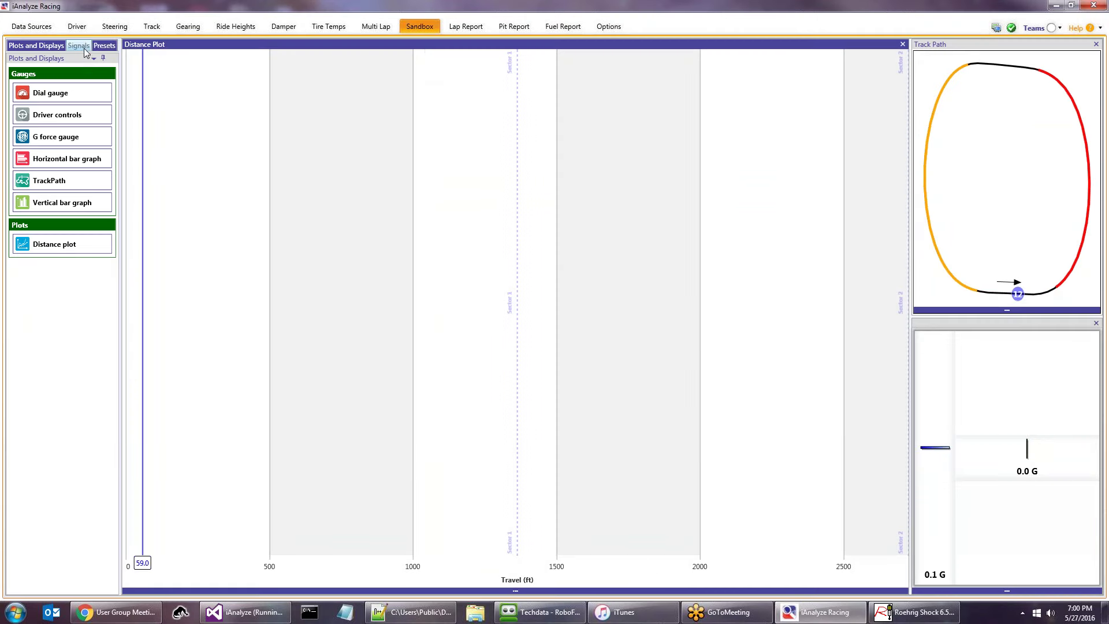
{"action": "left_click", "coordinate": [106, 47]}
{"action": "left_click", "coordinate": [110, 70]}
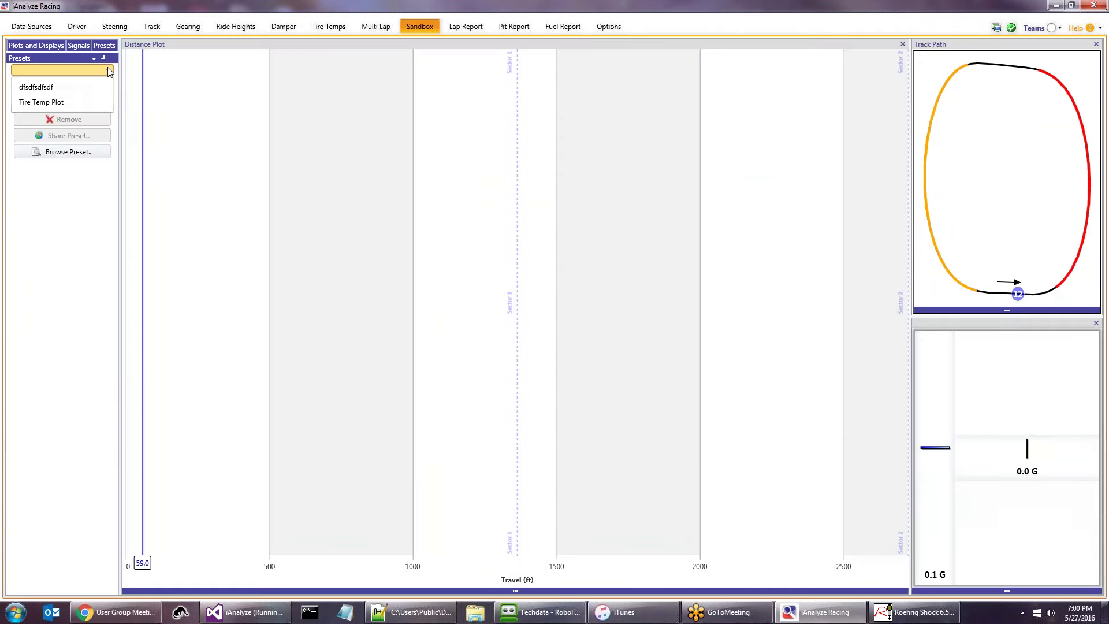
{"action": "left_click", "coordinate": [110, 70]}
{"action": "left_click", "coordinate": [86, 151]}
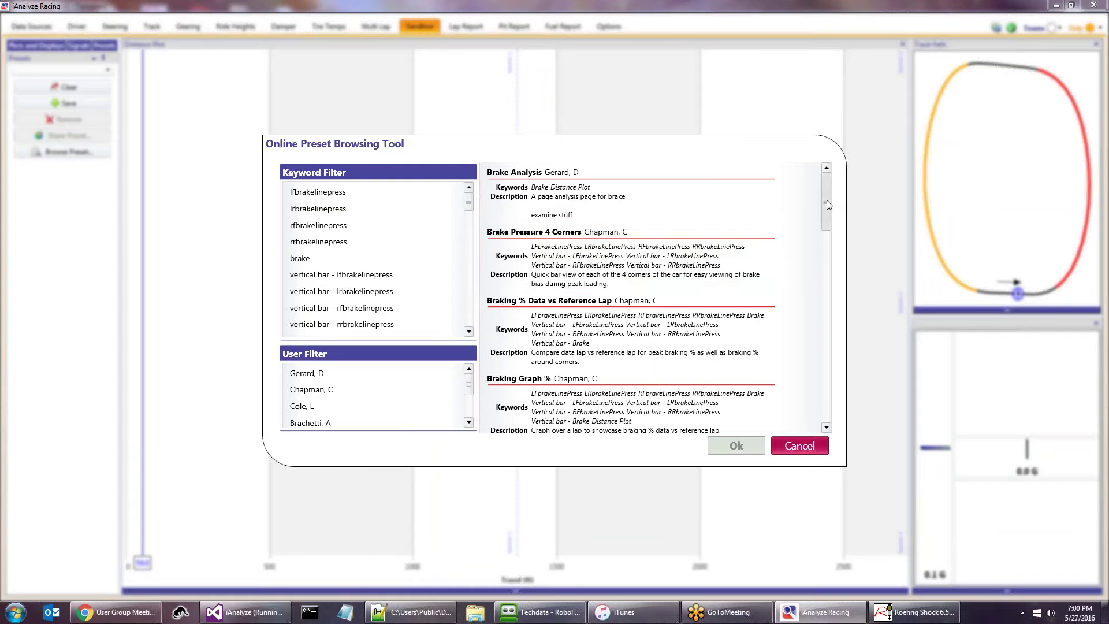
{"action": "left_click_drag", "start_coordinate": [827, 204], "coordinate": [812, 375]}
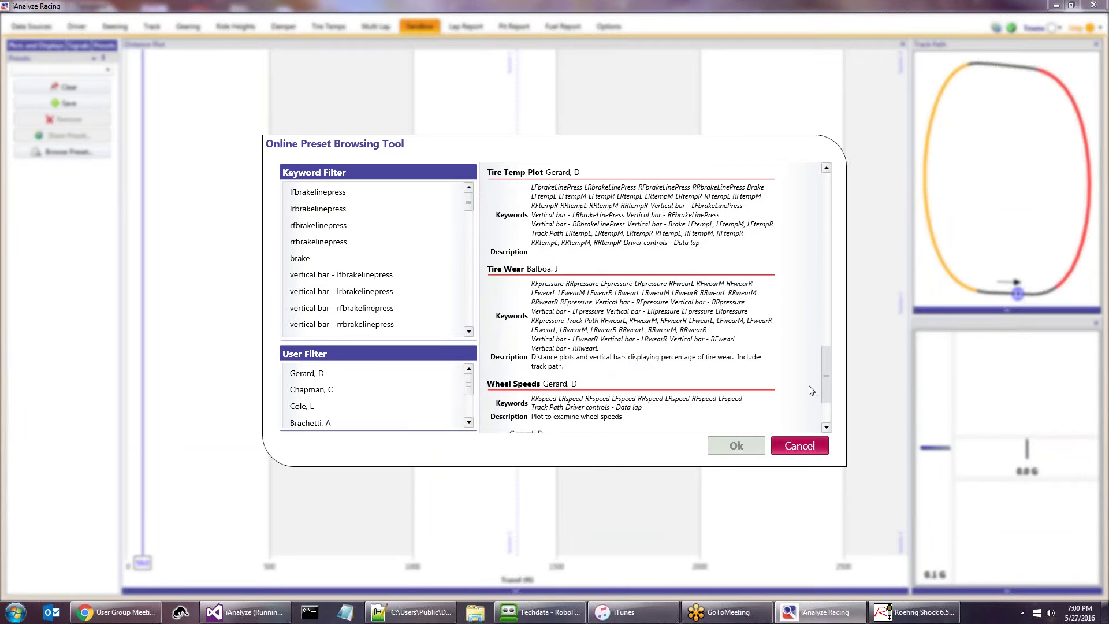
{"action": "scroll", "coordinate": [471, 317], "scroll_direction": "down", "scroll_amount": 8}
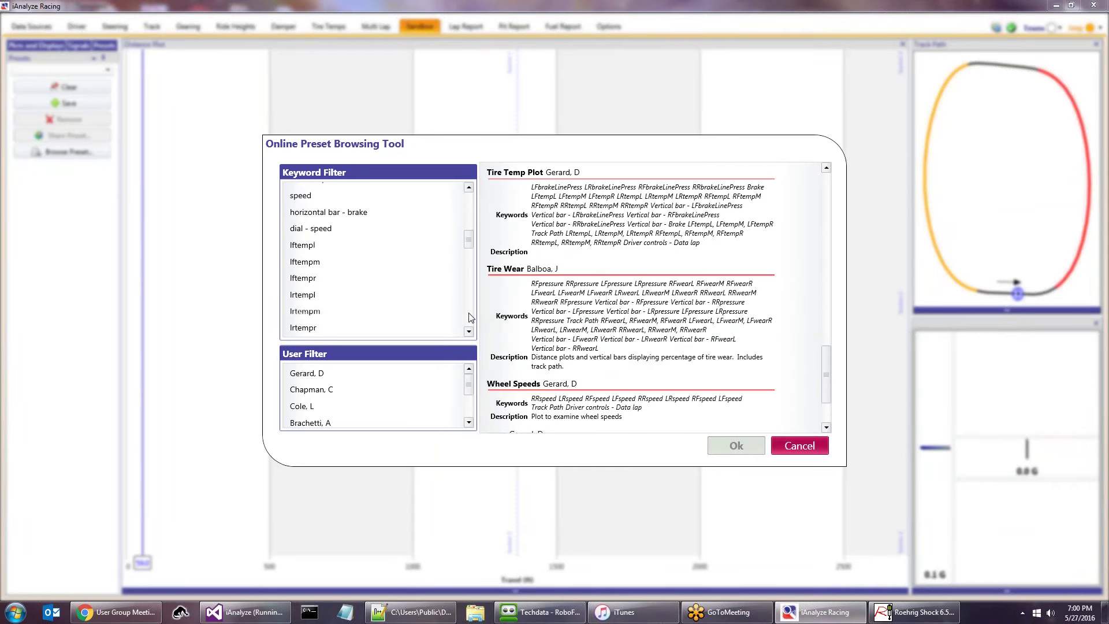
{"action": "scroll", "coordinate": [471, 317], "scroll_direction": "down", "scroll_amount": 6}
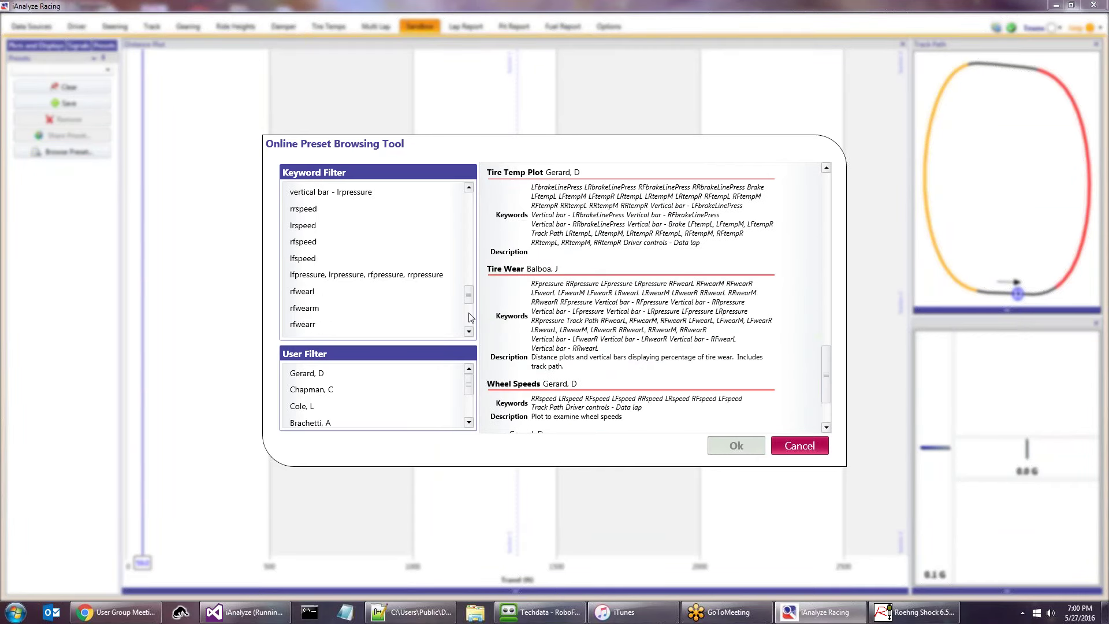
{"action": "scroll", "coordinate": [469, 306], "scroll_direction": "down", "scroll_amount": 4}
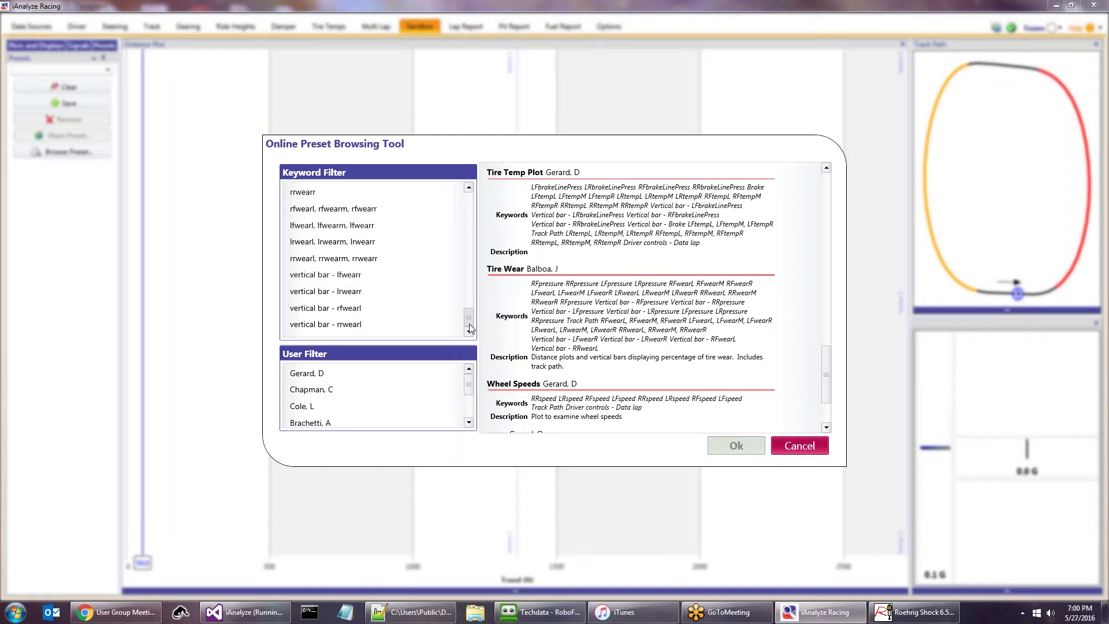
{"action": "left_click", "coordinate": [800, 447]}
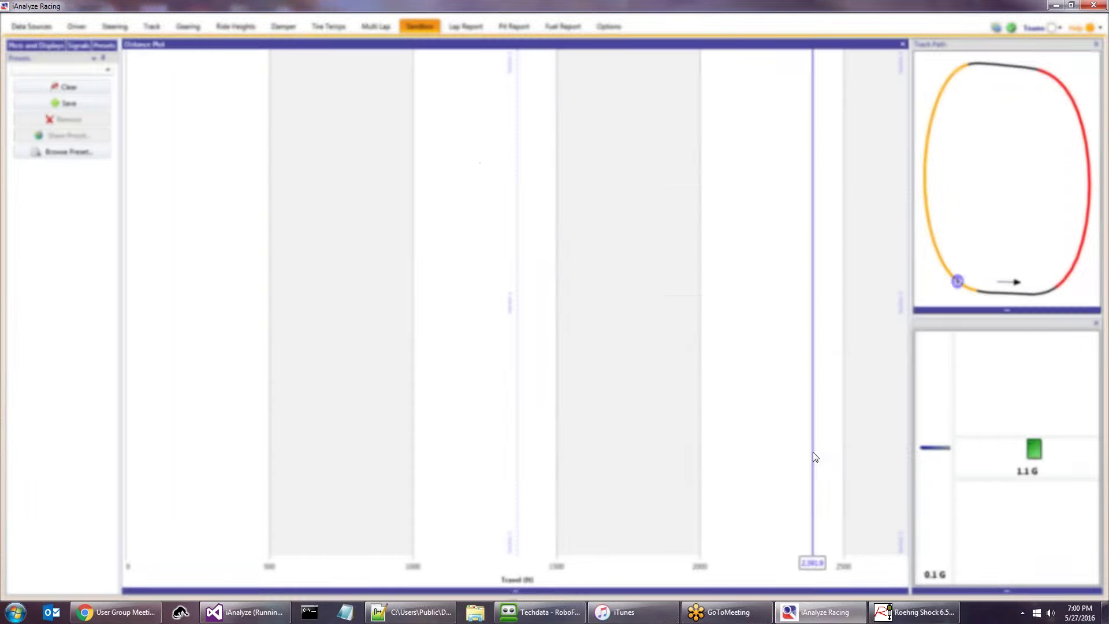
- Look through the Sandbox's available signals by category, from Cooling System down to Wheel Speeds
{"action": "left_click", "coordinate": [75, 45]}
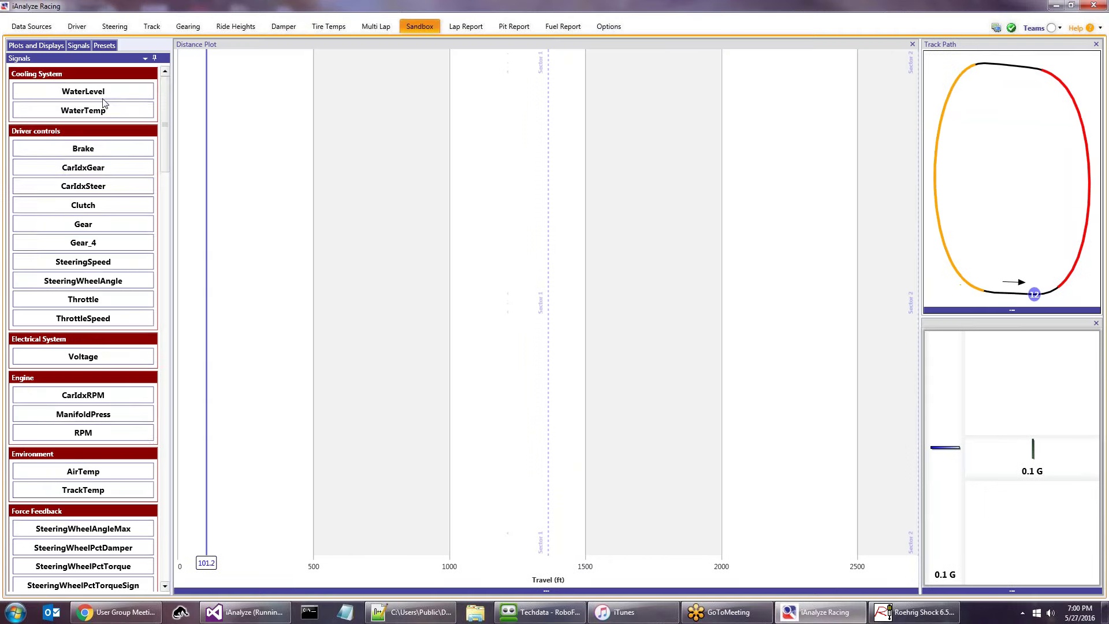
{"action": "scroll", "coordinate": [91, 203], "scroll_direction": "down", "scroll_amount": 5}
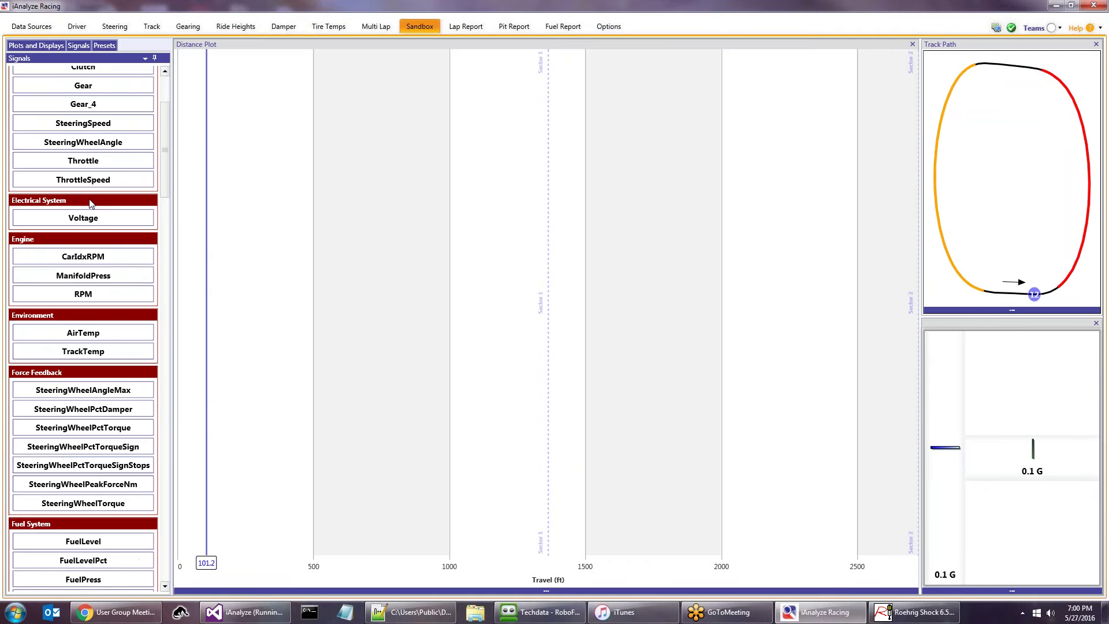
{"action": "scroll", "coordinate": [90, 201], "scroll_direction": "down", "scroll_amount": 10}
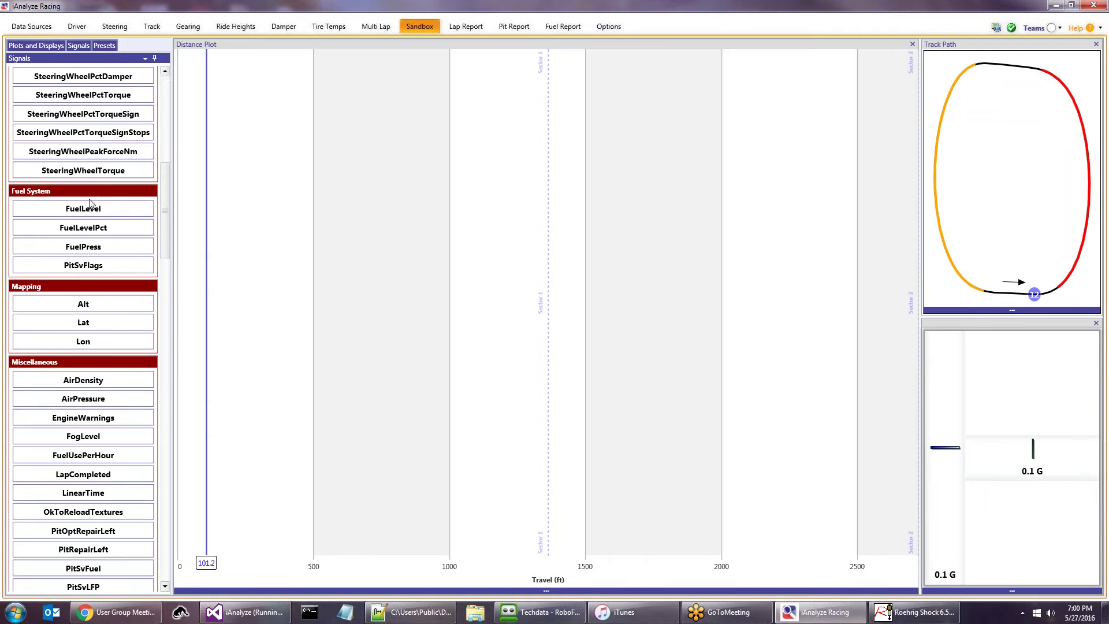
{"action": "scroll", "coordinate": [90, 202], "scroll_direction": "down", "scroll_amount": 2}
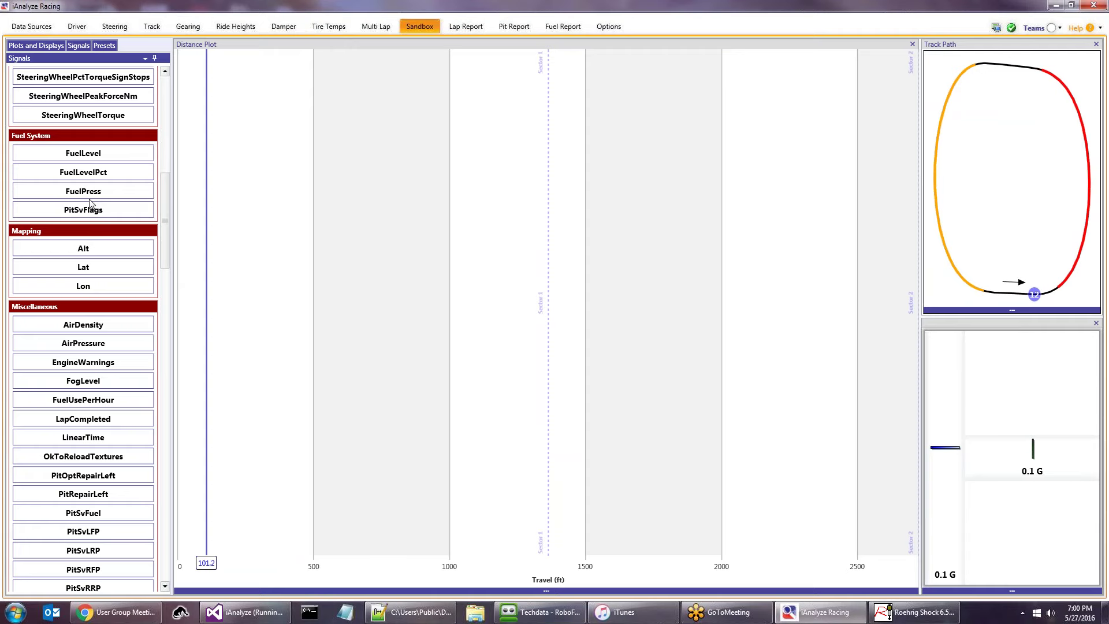
{"action": "scroll", "coordinate": [97, 252], "scroll_direction": "down", "scroll_amount": 10}
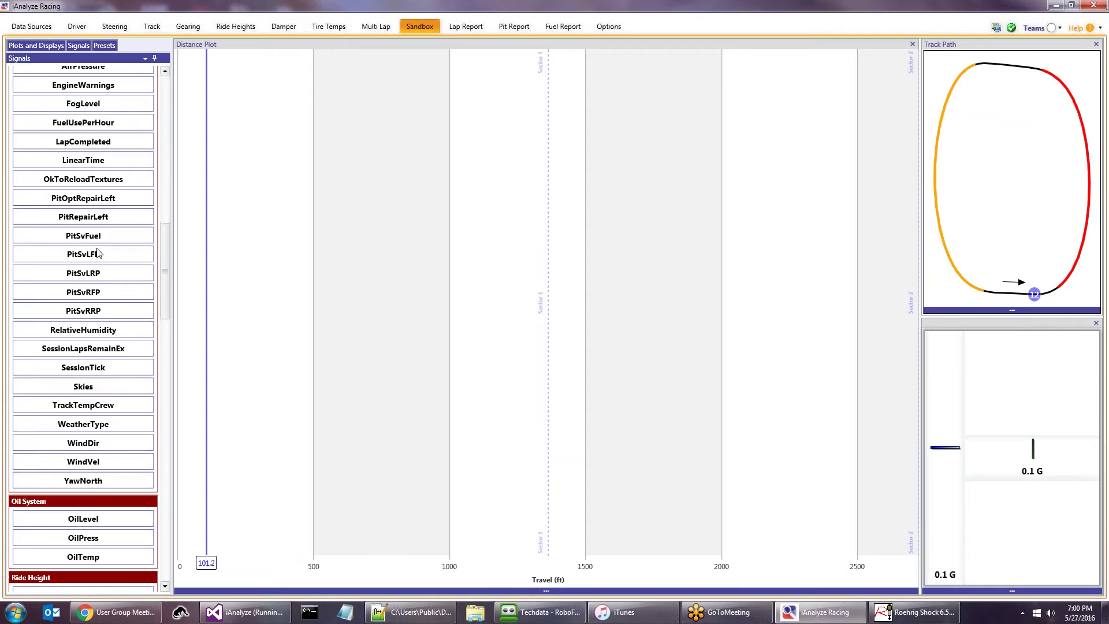
{"action": "scroll", "coordinate": [97, 253], "scroll_direction": "down", "scroll_amount": 13}
{"action": "scroll", "coordinate": [97, 252], "scroll_direction": "down", "scroll_amount": 13}
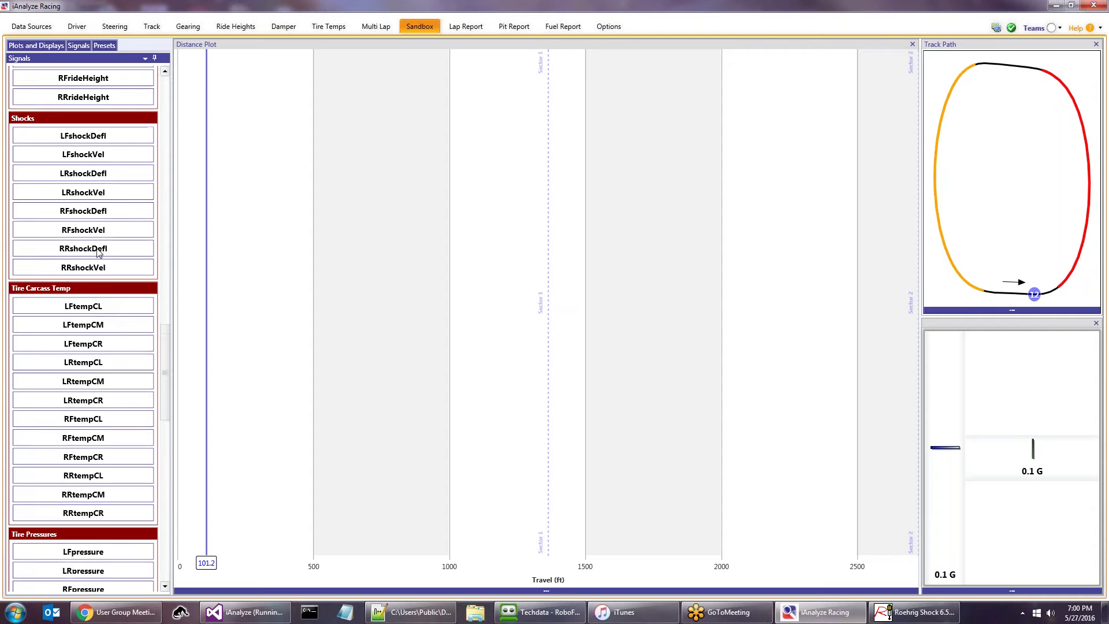
{"action": "scroll", "coordinate": [97, 252], "scroll_direction": "down", "scroll_amount": 18}
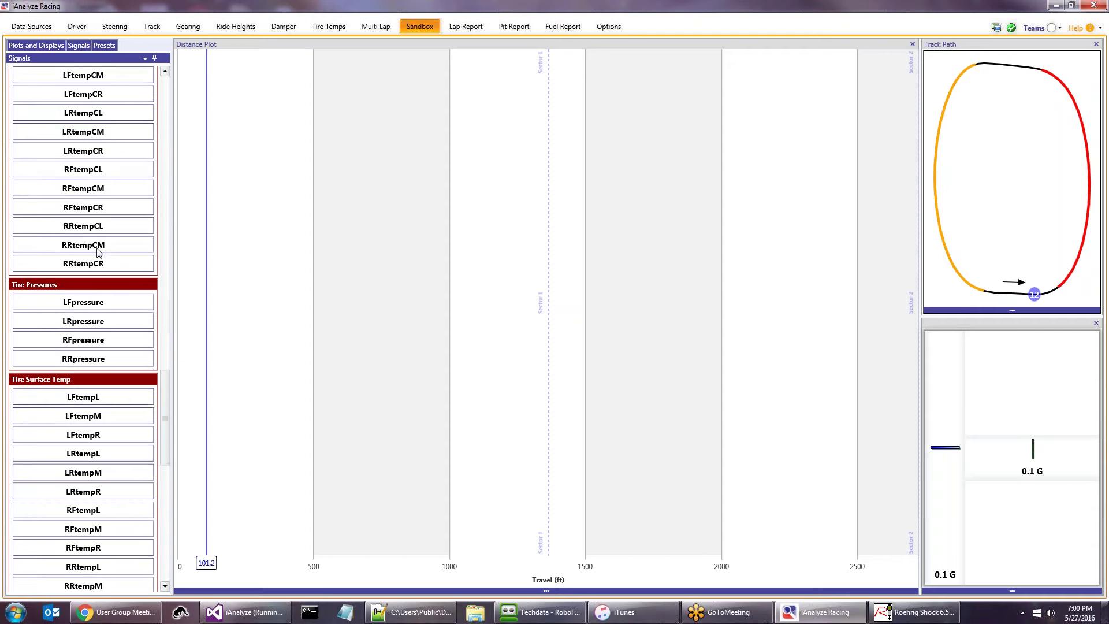
{"action": "scroll", "coordinate": [98, 252], "scroll_direction": "down", "scroll_amount": 1}
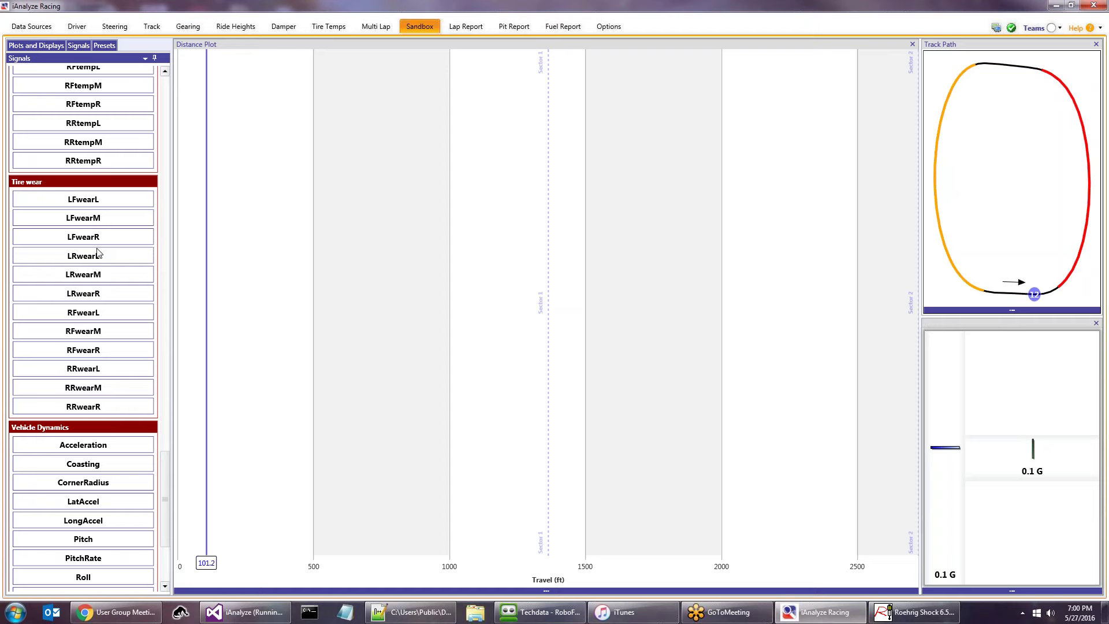
{"action": "scroll", "coordinate": [97, 252], "scroll_direction": "down", "scroll_amount": 7}
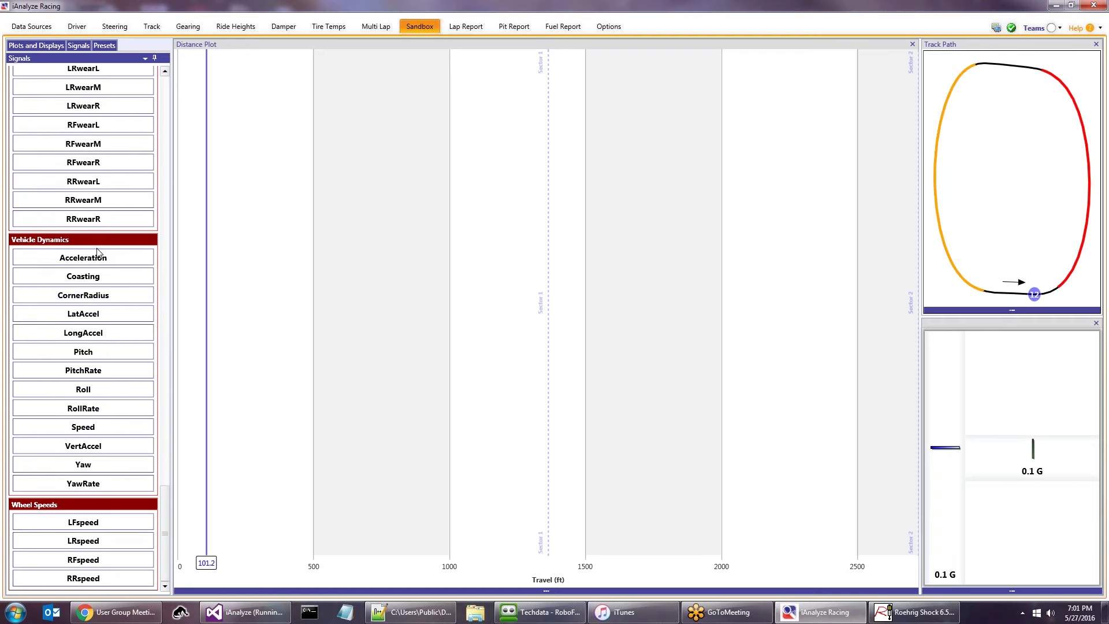
- Plot the LFspeed, LRspeed, RFspeed and RRspeed wheel speed signals together in the Sandbox's empty distance plot
{"action": "left_click_drag", "start_coordinate": [88, 526], "coordinate": [324, 491]}
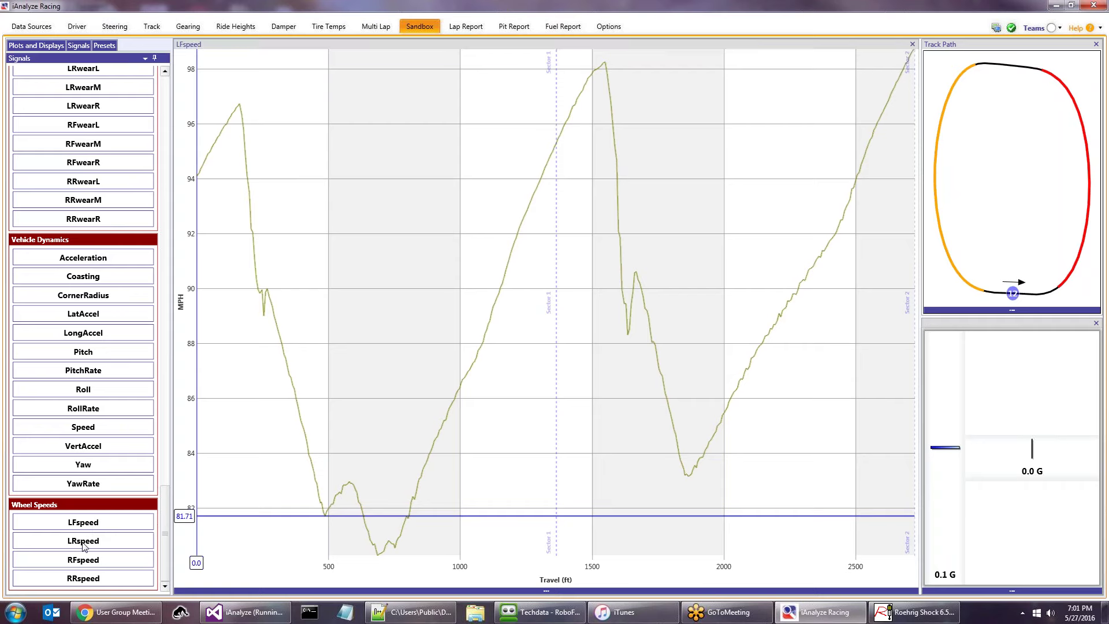
{"action": "left_click_drag", "start_coordinate": [82, 546], "coordinate": [327, 513]}
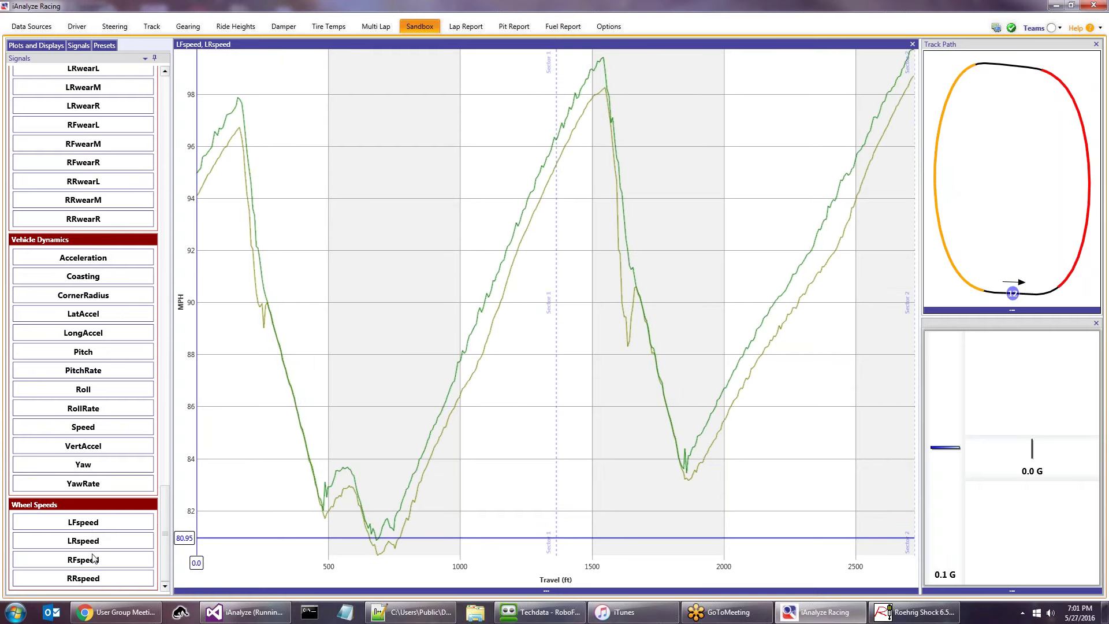
{"action": "left_click_drag", "start_coordinate": [93, 558], "coordinate": [459, 440]}
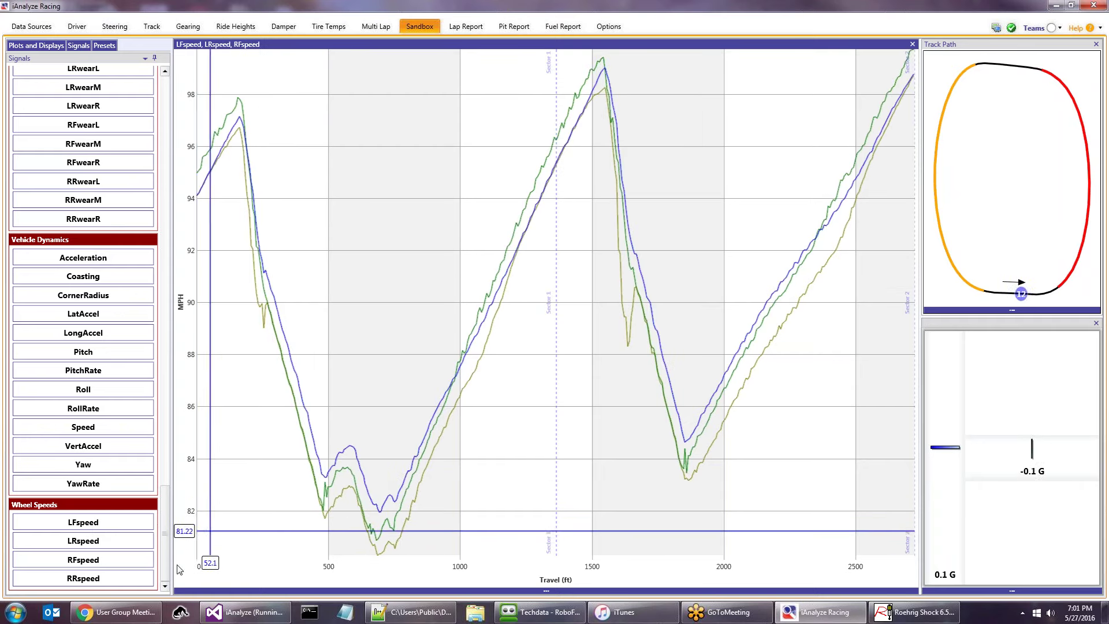
{"action": "left_click_drag", "start_coordinate": [83, 578], "coordinate": [602, 486]}
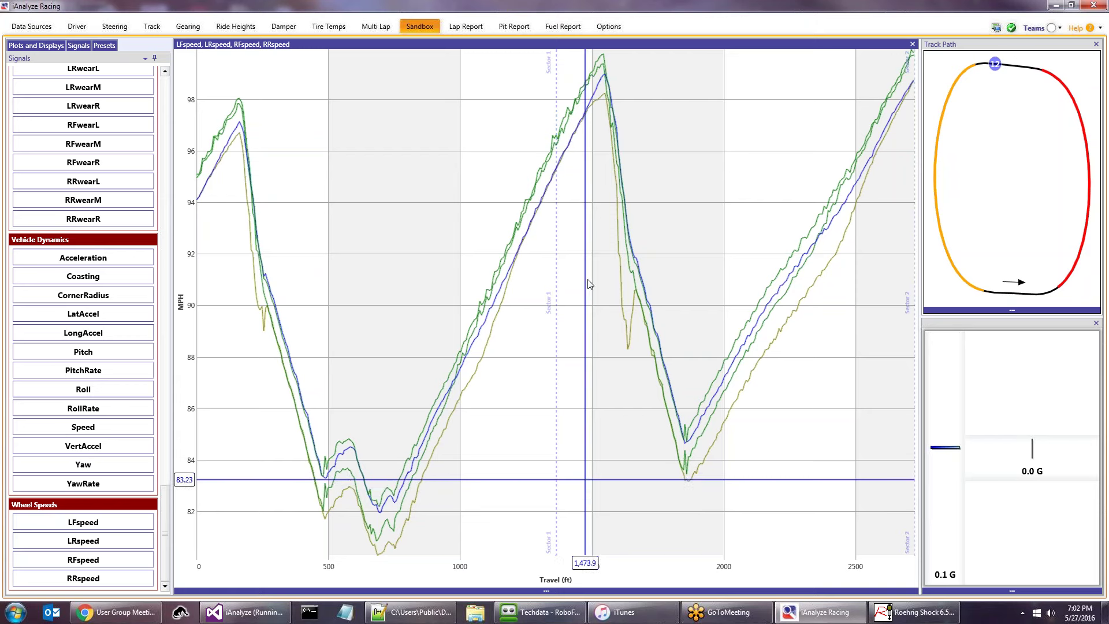
- Review the application options, from telemetry processing down to the plot cursor and preferred steering wheel settings
{"action": "left_click", "coordinate": [618, 27]}
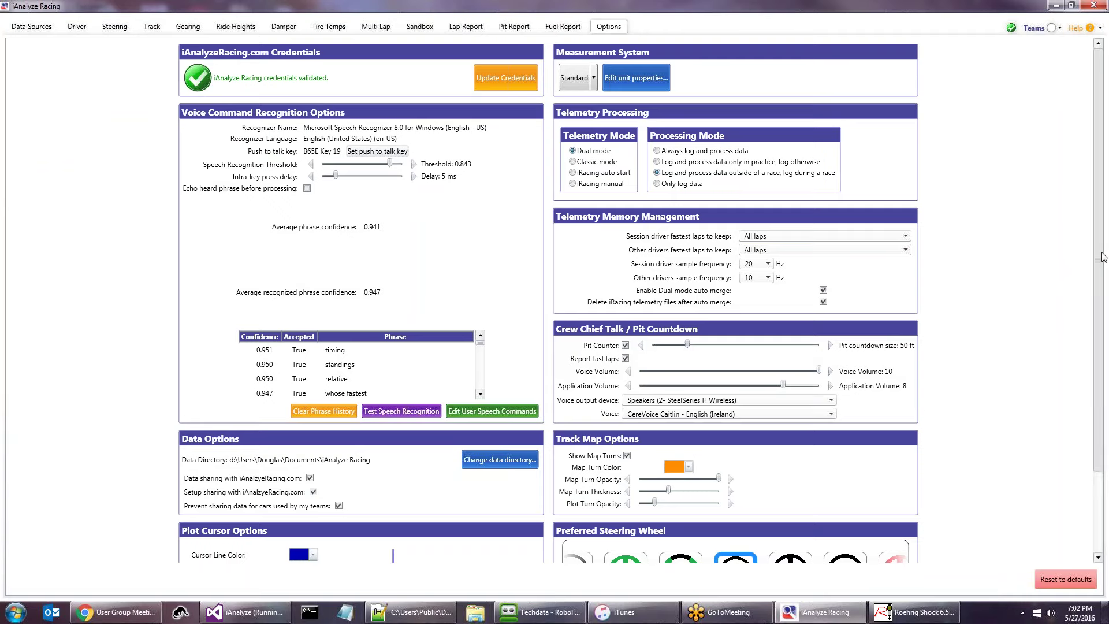
{"action": "scroll", "coordinate": [1095, 257], "scroll_direction": "down", "scroll_amount": 2}
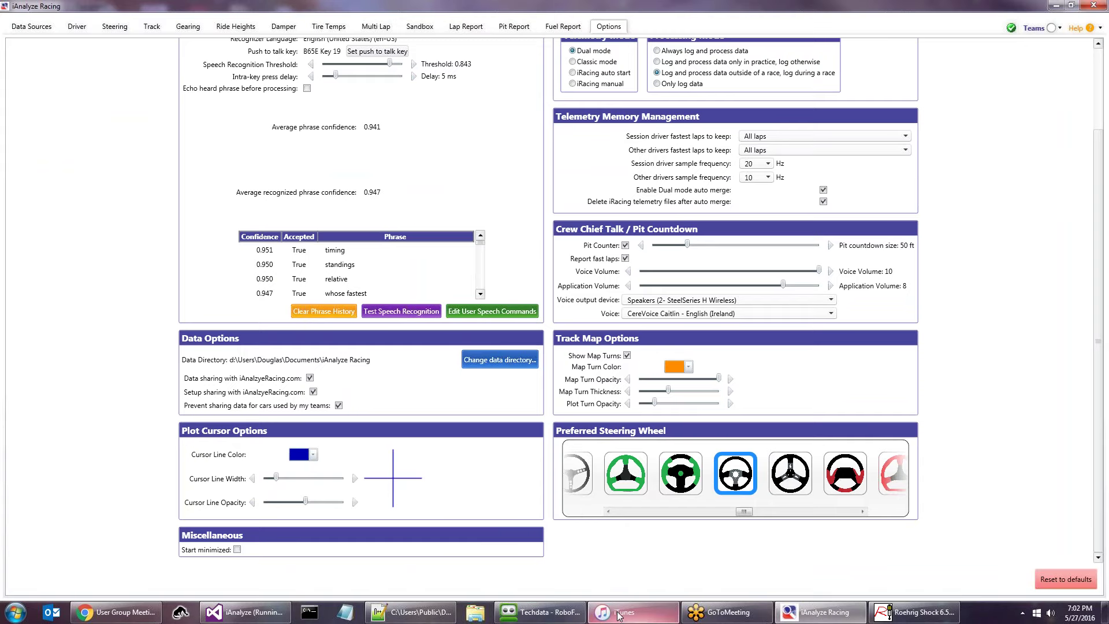
- Switch to Chrome, review the questions in the User Group Meeting forum thread, and return to iAnalyze Racing
{"action": "left_click", "coordinate": [145, 616]}
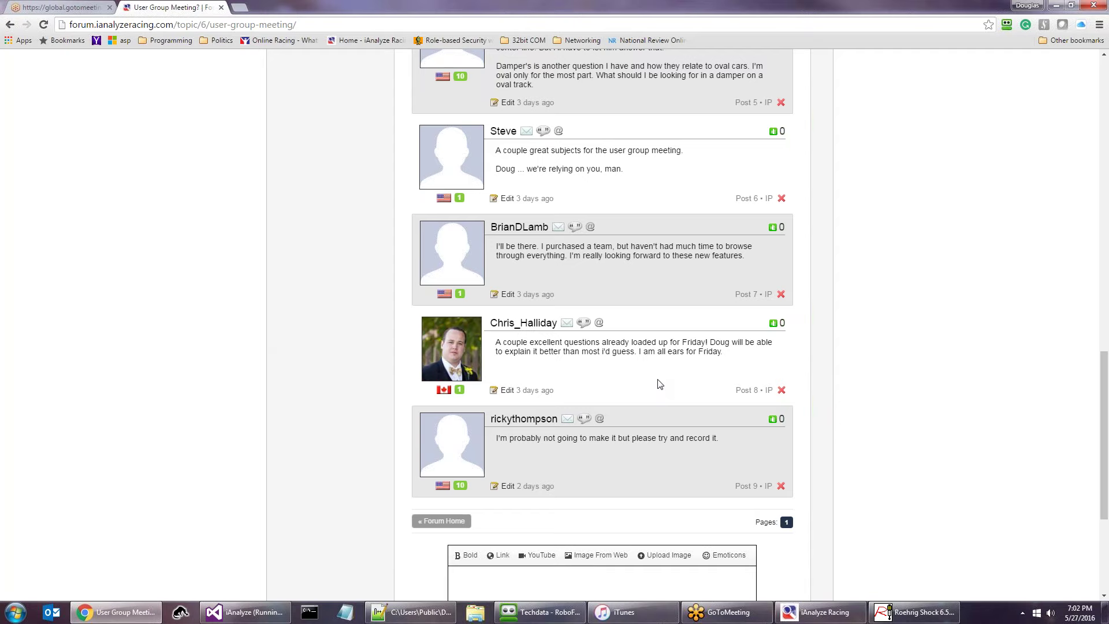
{"action": "scroll", "coordinate": [999, 255], "scroll_direction": "up", "scroll_amount": 6}
{"action": "scroll", "coordinate": [1001, 257], "scroll_direction": "up", "scroll_amount": 10}
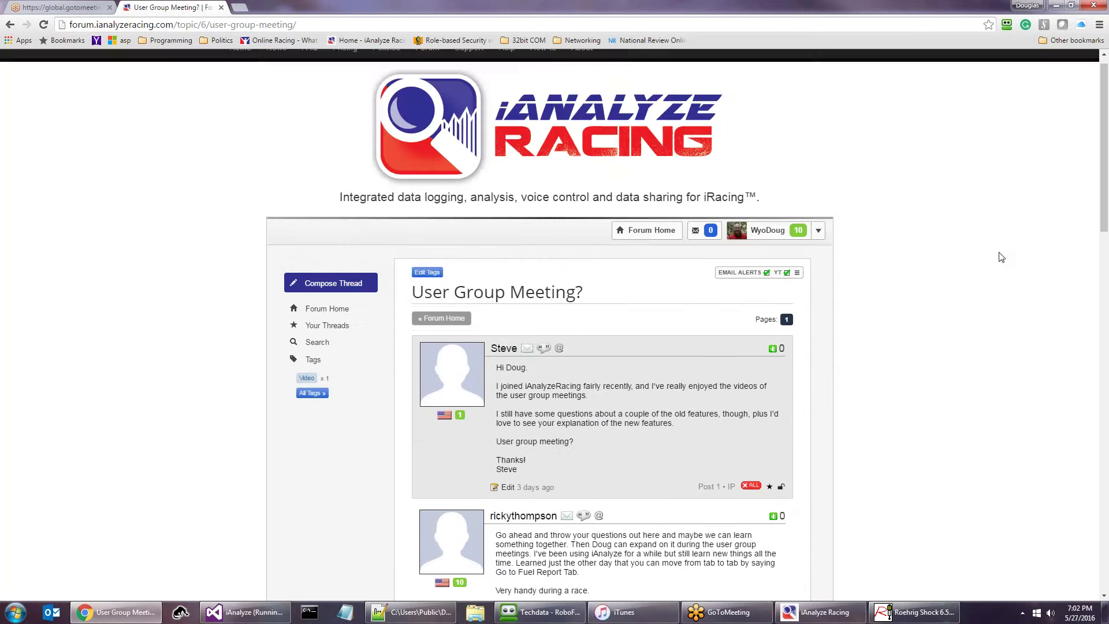
{"action": "scroll", "coordinate": [859, 313], "scroll_direction": "down", "scroll_amount": 2}
{"action": "scroll", "coordinate": [858, 313], "scroll_direction": "down", "scroll_amount": 1}
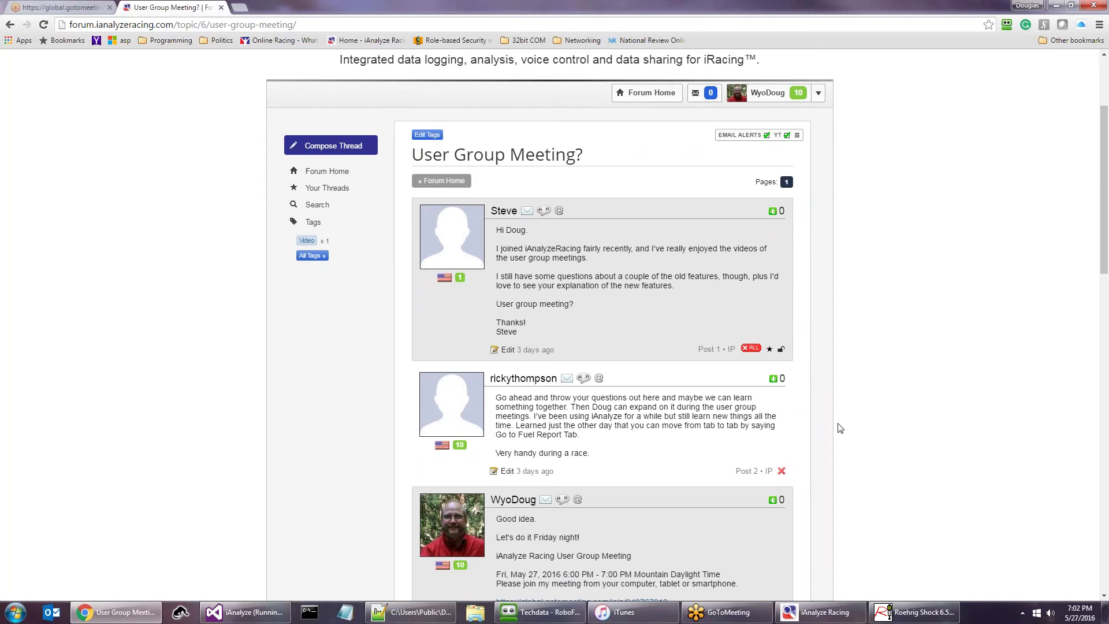
{"action": "scroll", "coordinate": [866, 411], "scroll_direction": "down", "scroll_amount": 1}
{"action": "scroll", "coordinate": [1024, 265], "scroll_direction": "down", "scroll_amount": 1}
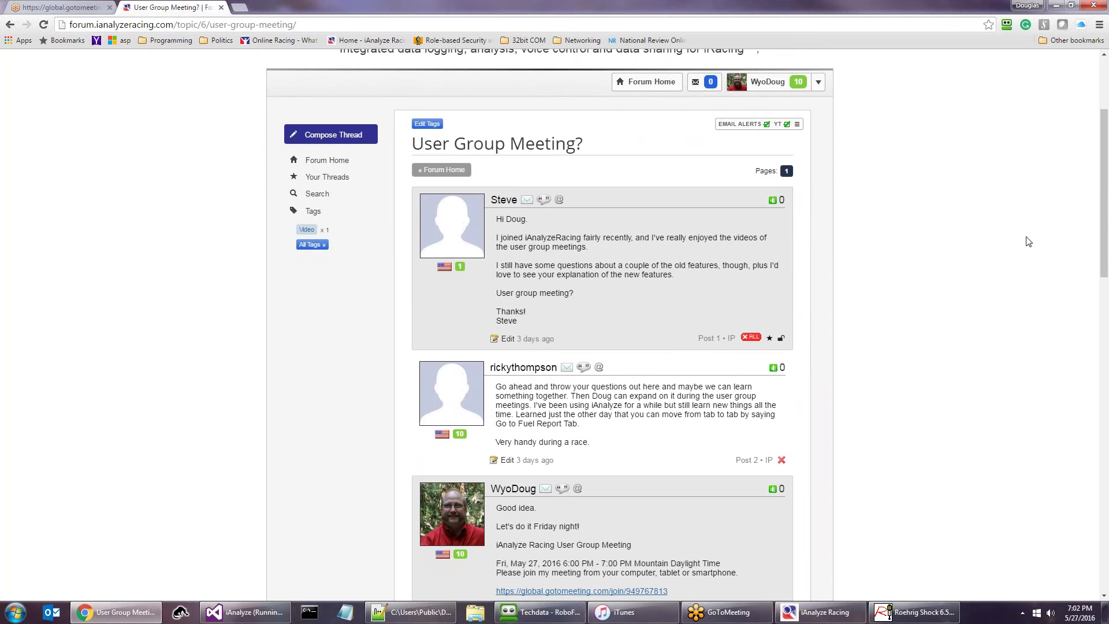
{"action": "scroll", "coordinate": [990, 209], "scroll_direction": "down", "scroll_amount": 1}
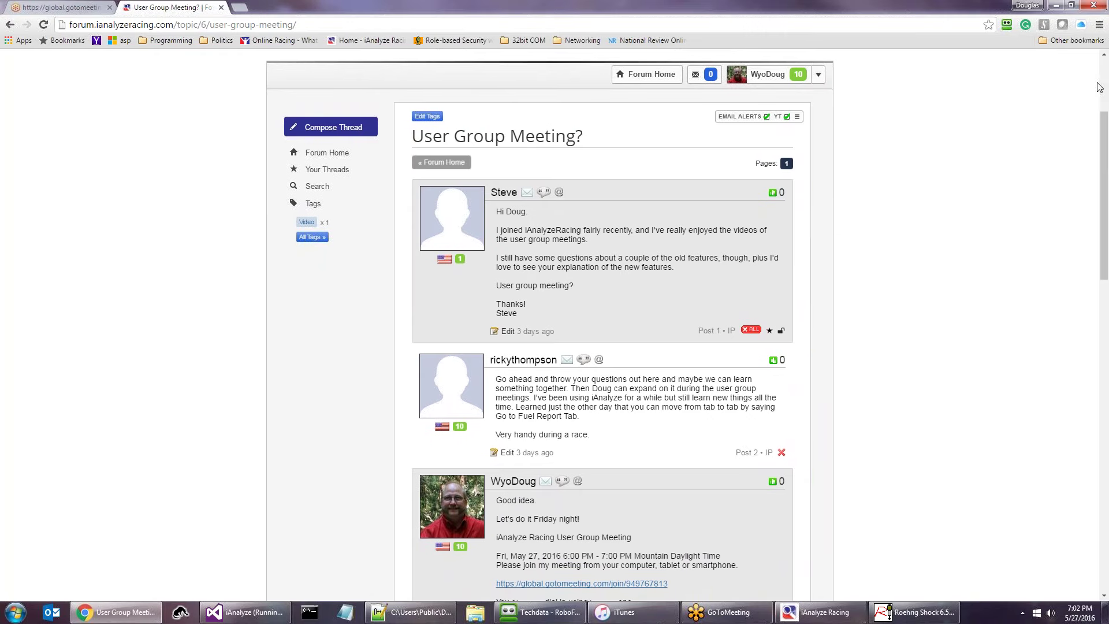
{"action": "left_click", "coordinate": [1055, 7]}
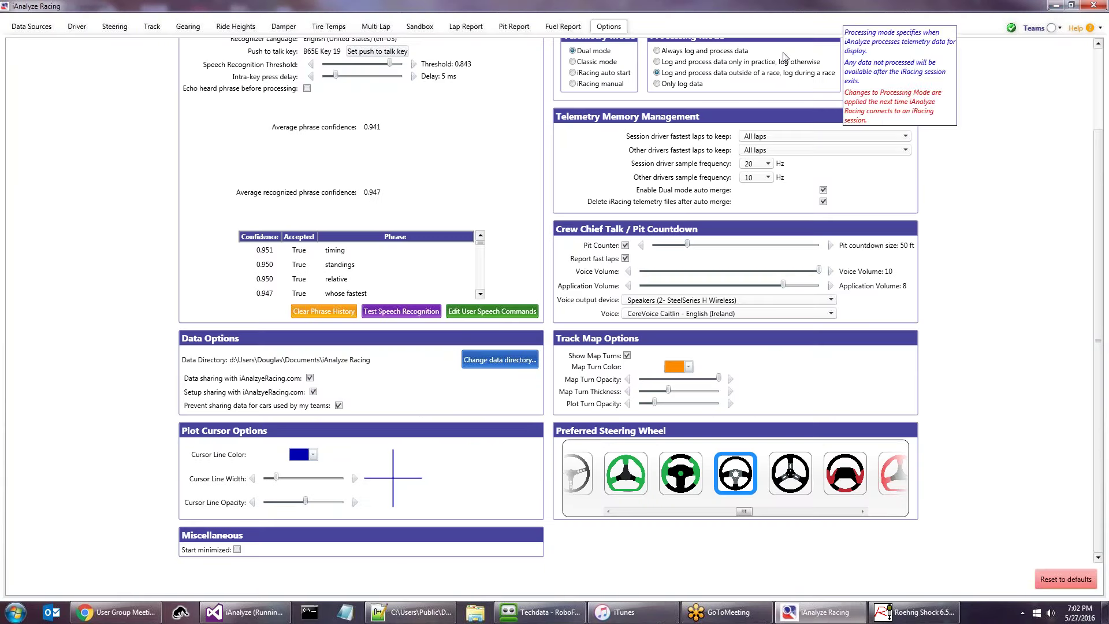
{"action": "left_click", "coordinate": [1055, 5]}
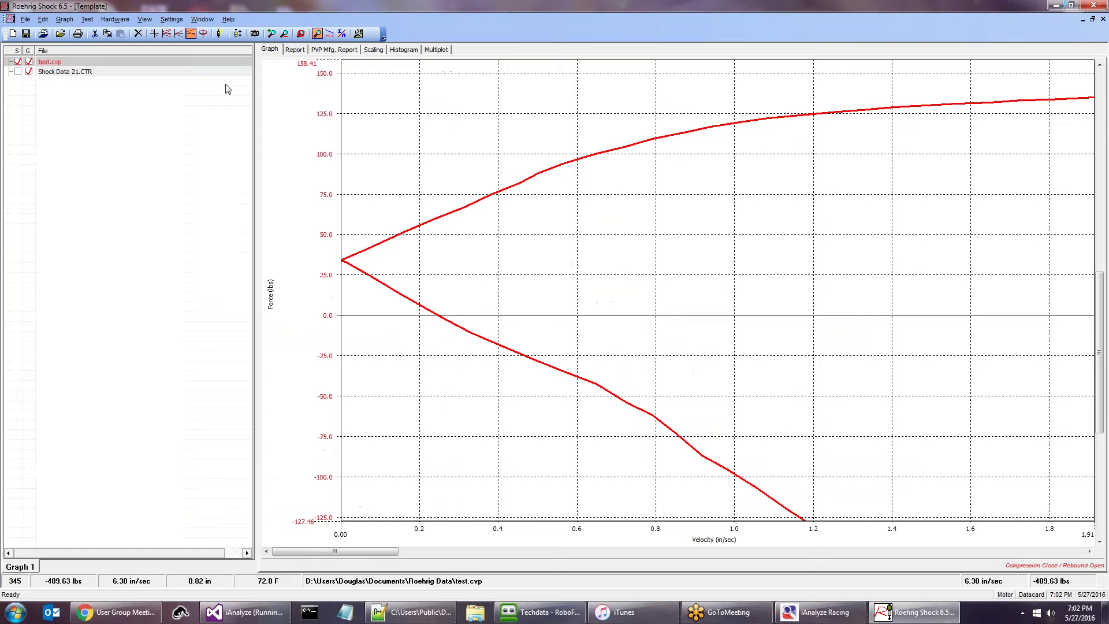
{"action": "left_click", "coordinate": [820, 612]}
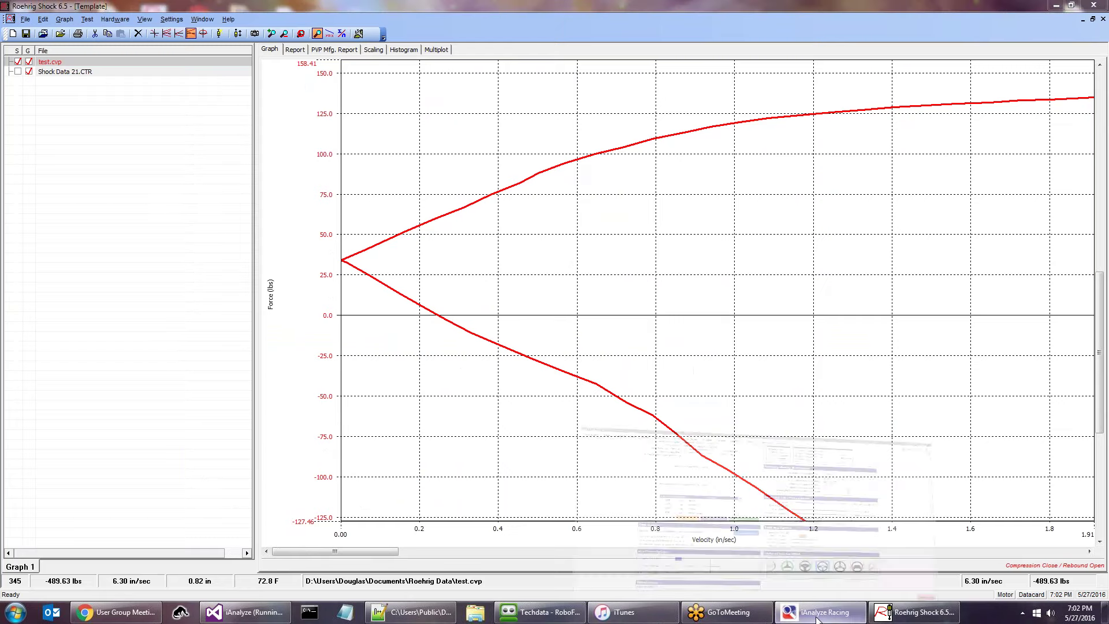
{"action": "left_click", "coordinate": [115, 27]}
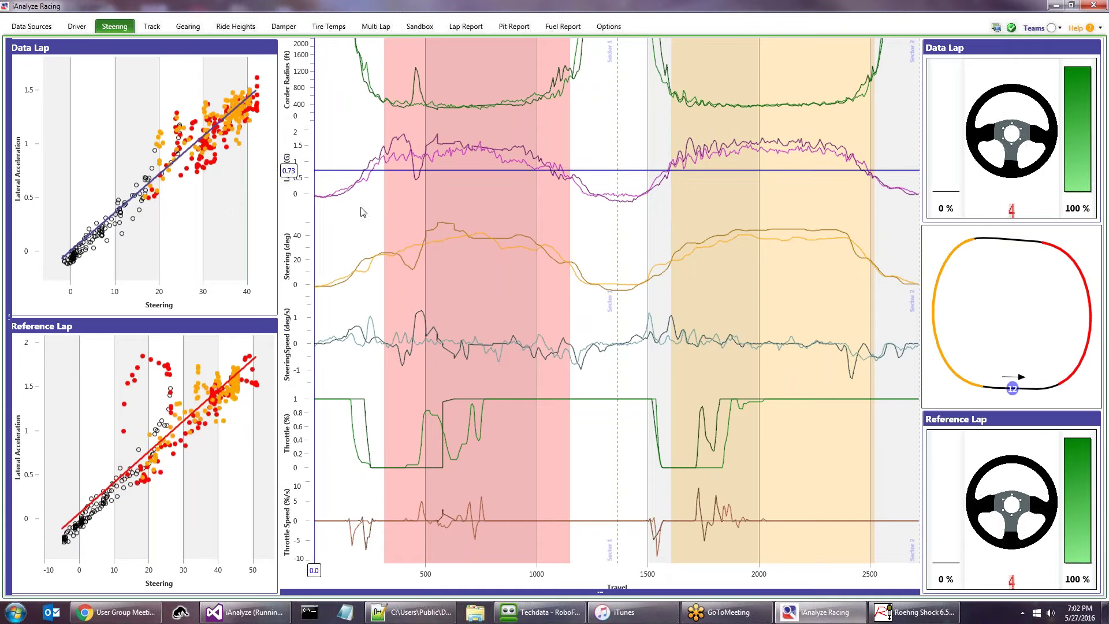
{"action": "left_click", "coordinate": [32, 28]}
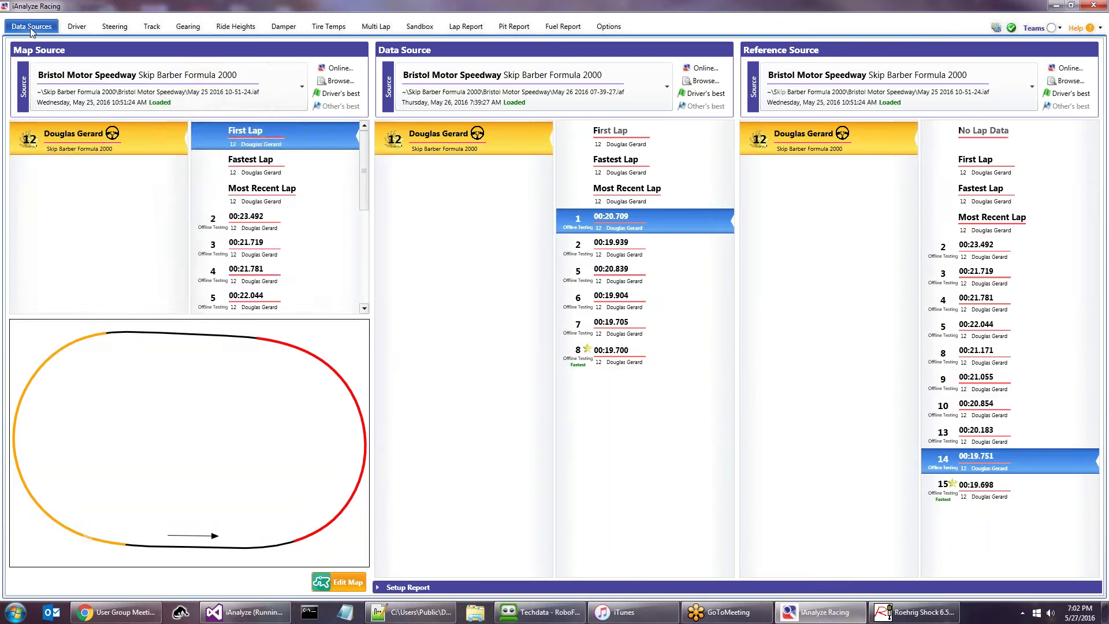
{"action": "left_click", "coordinate": [156, 91]}
{"action": "left_click", "coordinate": [160, 293]}
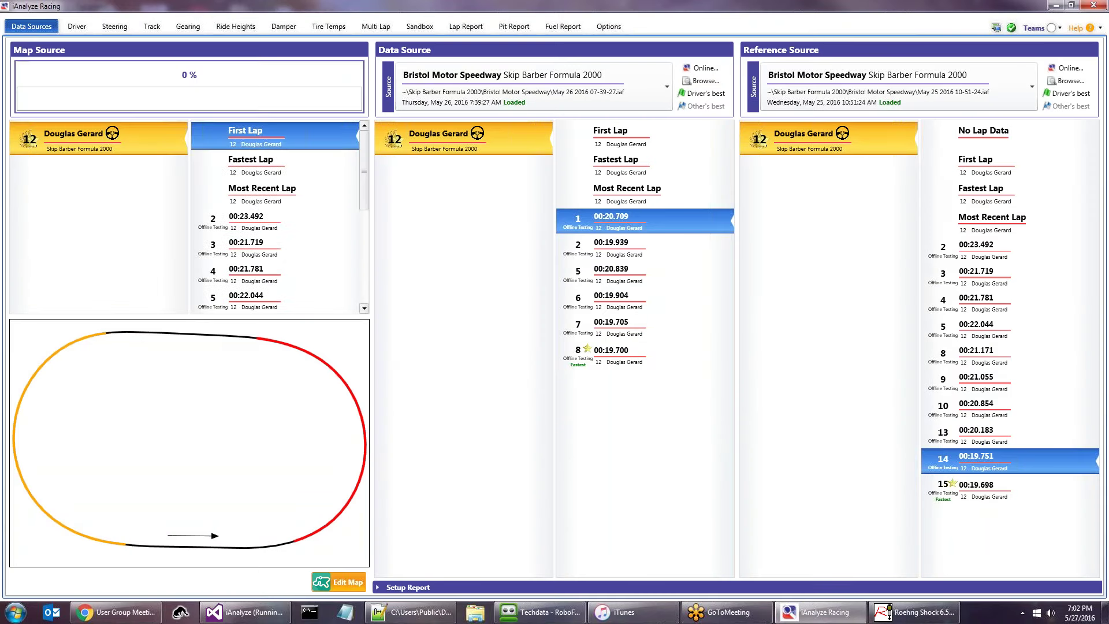
{"action": "left_click", "coordinate": [561, 94]}
{"action": "left_click", "coordinate": [537, 425]}
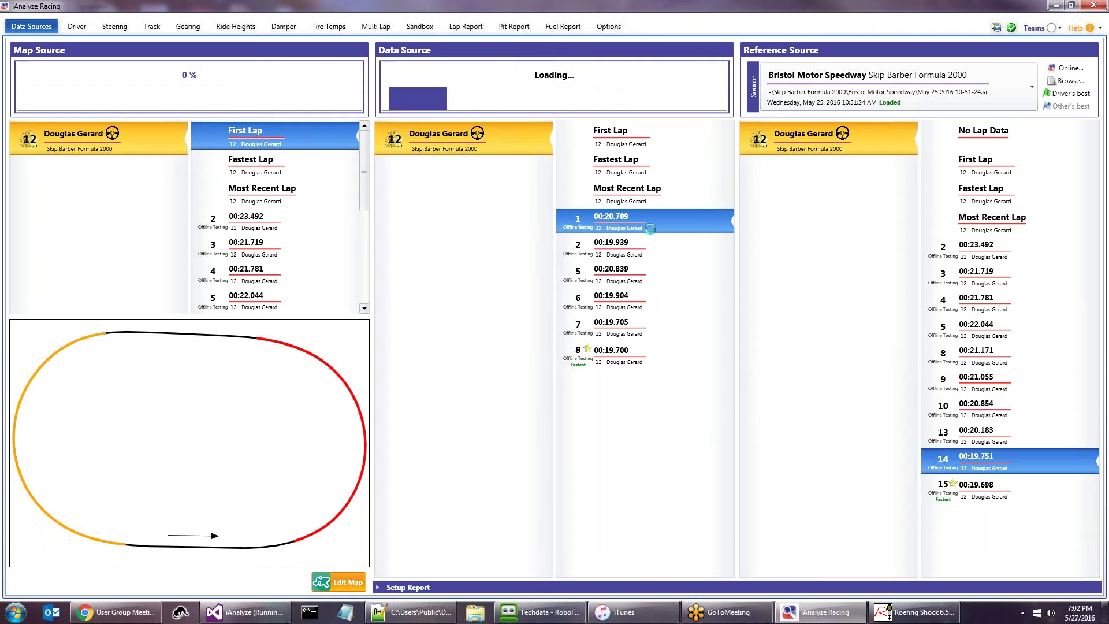
{"action": "left_click", "coordinate": [965, 76]}
{"action": "left_click", "coordinate": [895, 277]}
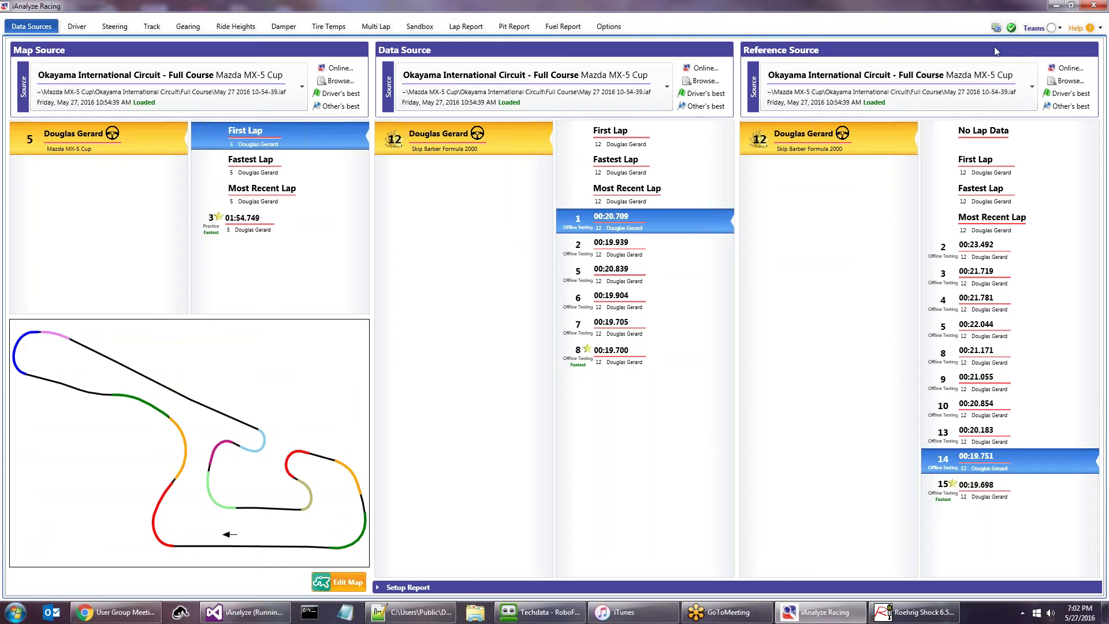
{"action": "left_click", "coordinate": [1070, 81]}
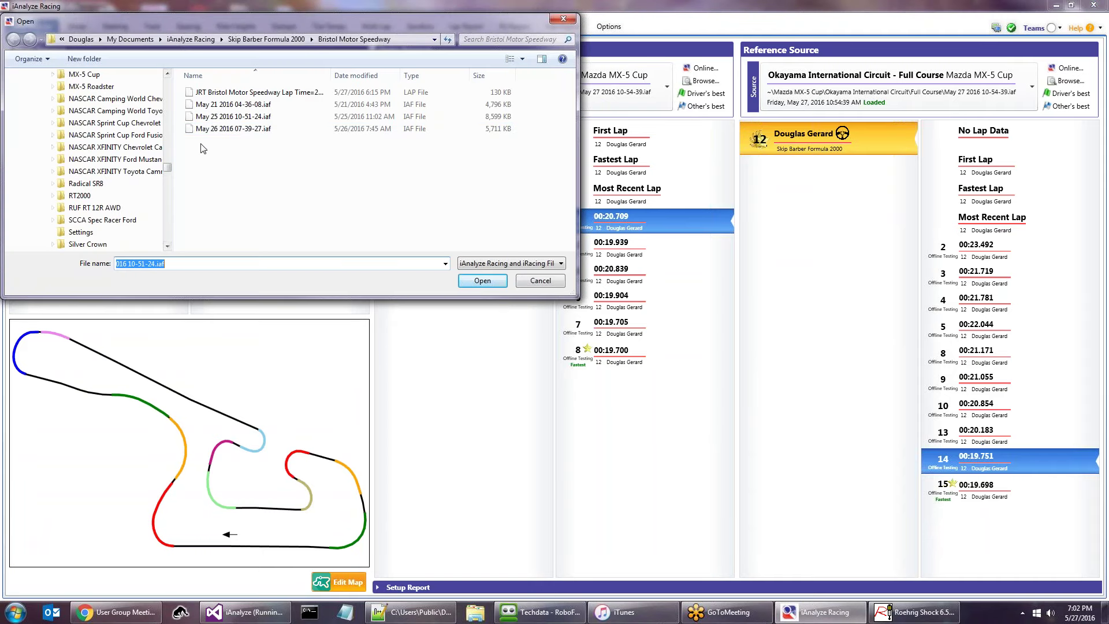
{"action": "left_click_drag", "start_coordinate": [167, 171], "coordinate": [167, 82]}
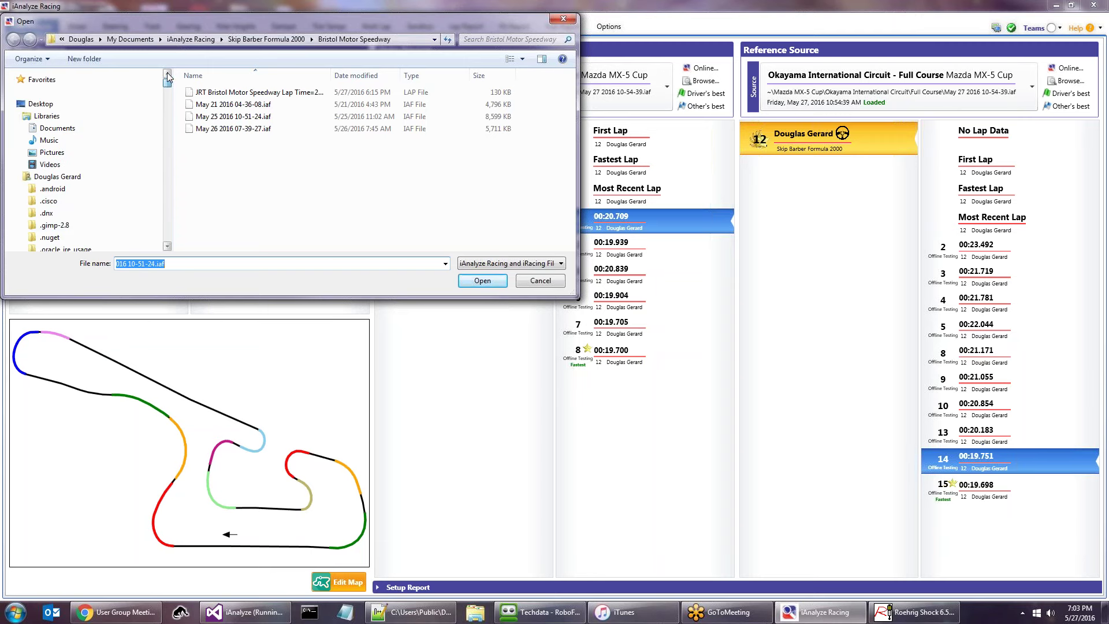
{"action": "scroll", "coordinate": [161, 227], "scroll_direction": "down", "scroll_amount": 5}
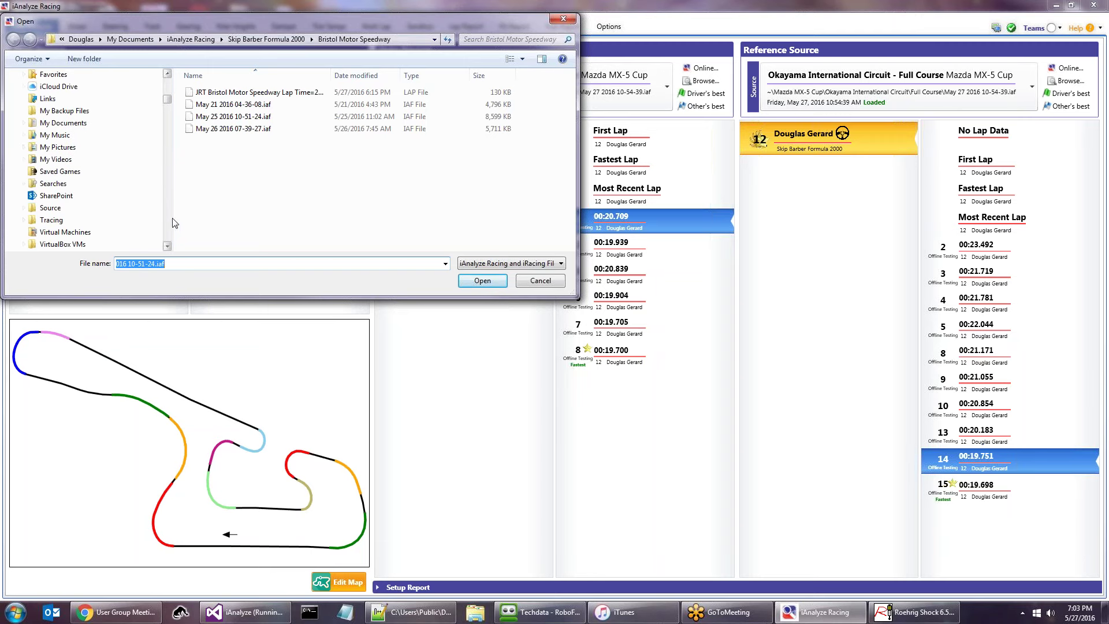
{"action": "left_click", "coordinate": [261, 40]}
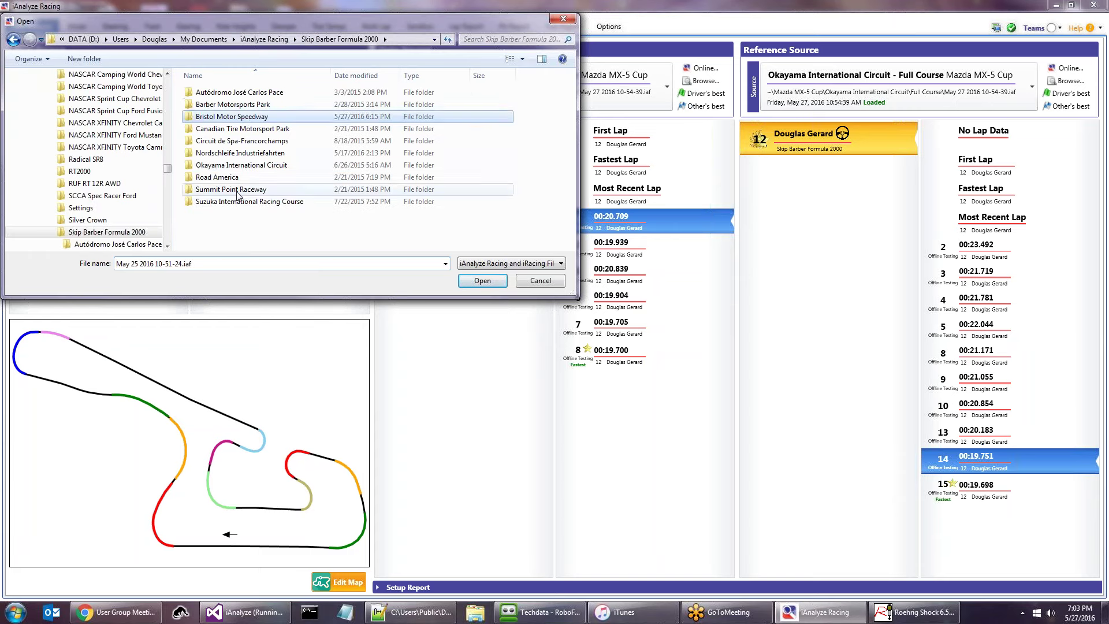
{"action": "double_click", "coordinate": [239, 166]}
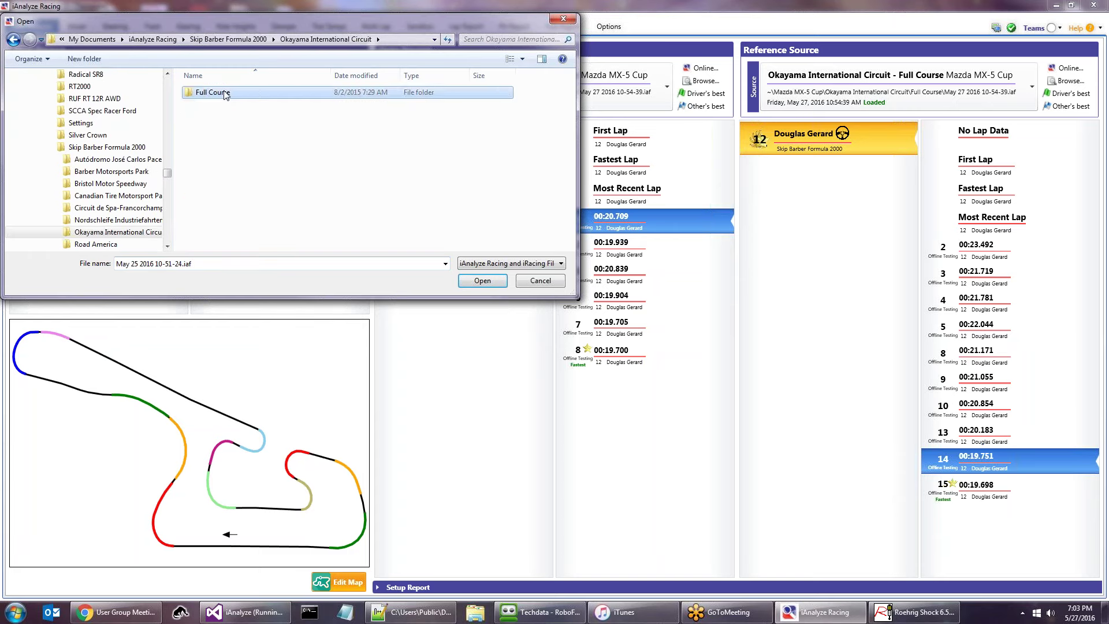
{"action": "double_click", "coordinate": [228, 93]}
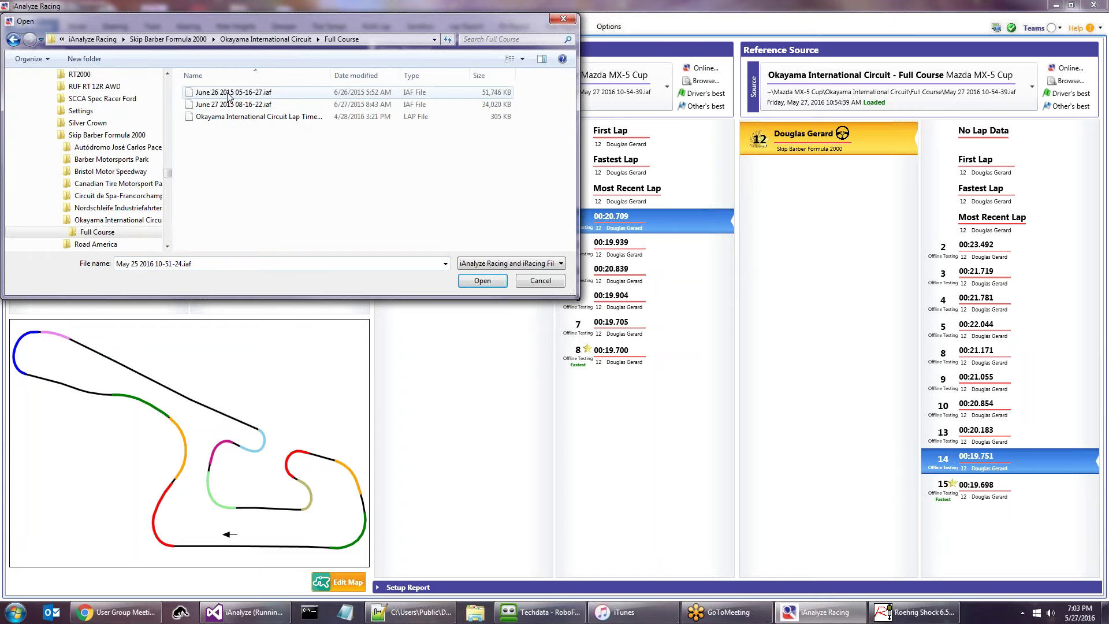
{"action": "left_click", "coordinate": [255, 107]}
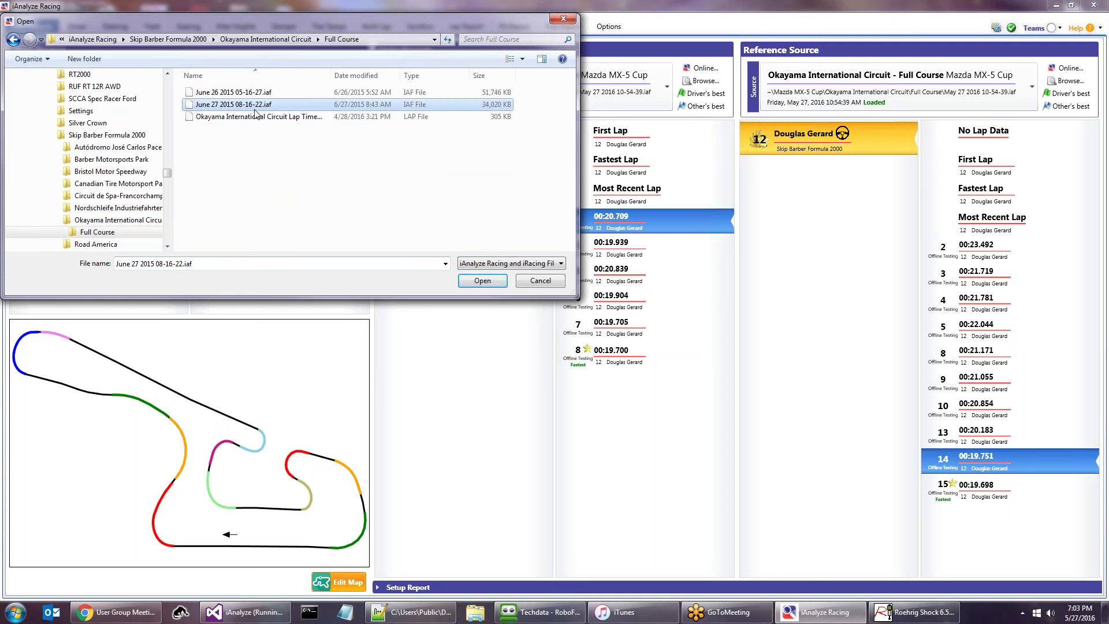
{"action": "left_click", "coordinate": [471, 283]}
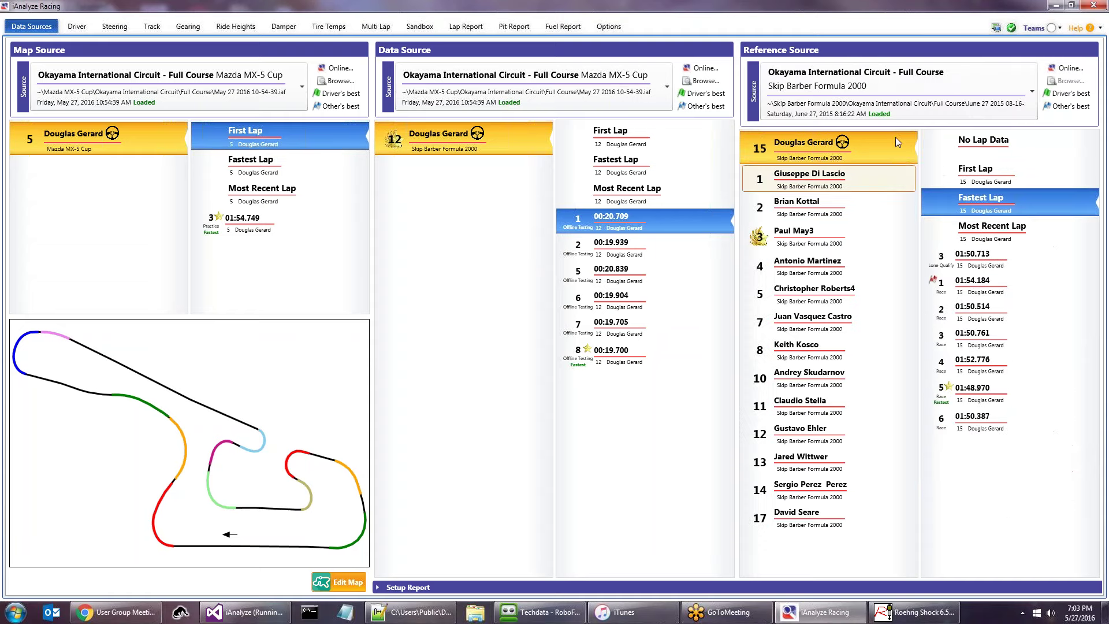
{"action": "left_click", "coordinate": [911, 87]}
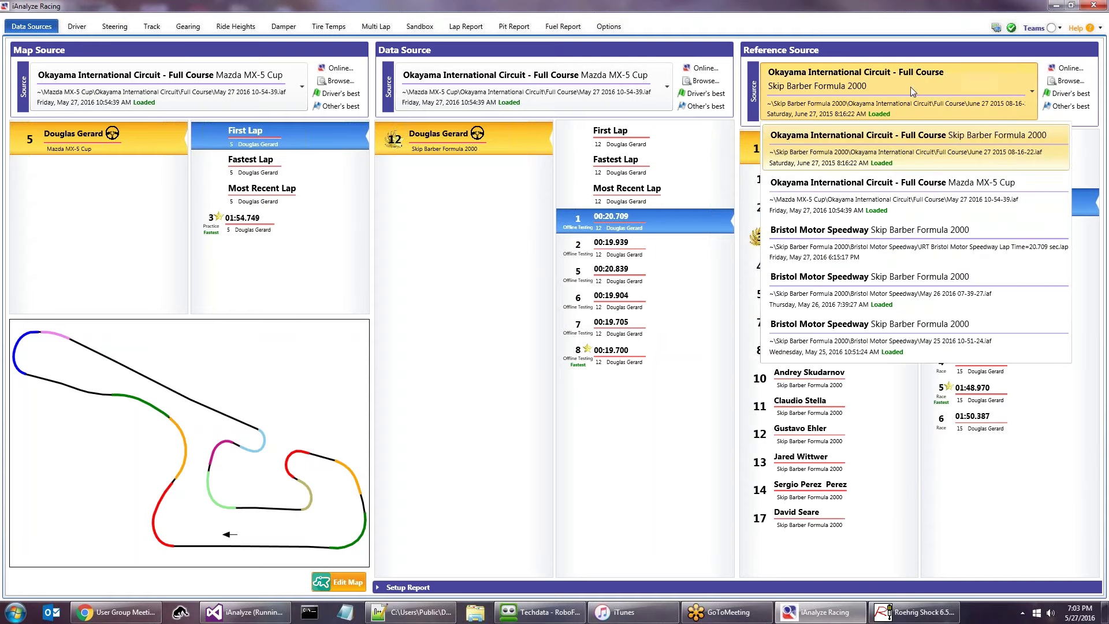
{"action": "left_click", "coordinate": [1072, 80]}
{"action": "left_click", "coordinate": [1072, 81]}
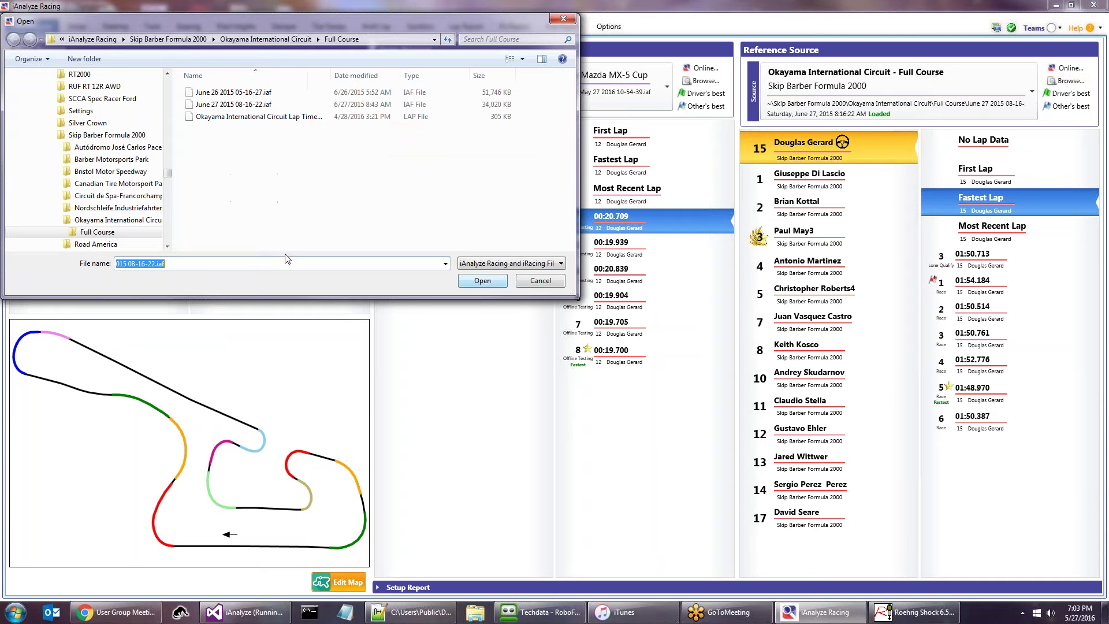
{"action": "left_click", "coordinate": [92, 40]}
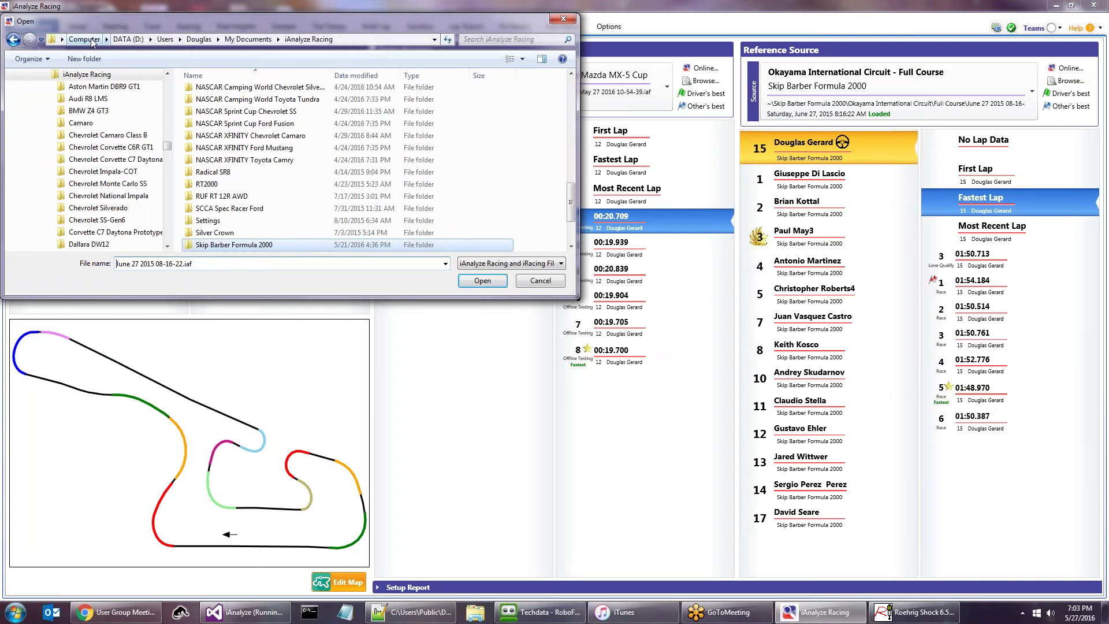
{"action": "scroll", "coordinate": [254, 208], "scroll_direction": "up", "scroll_amount": 4}
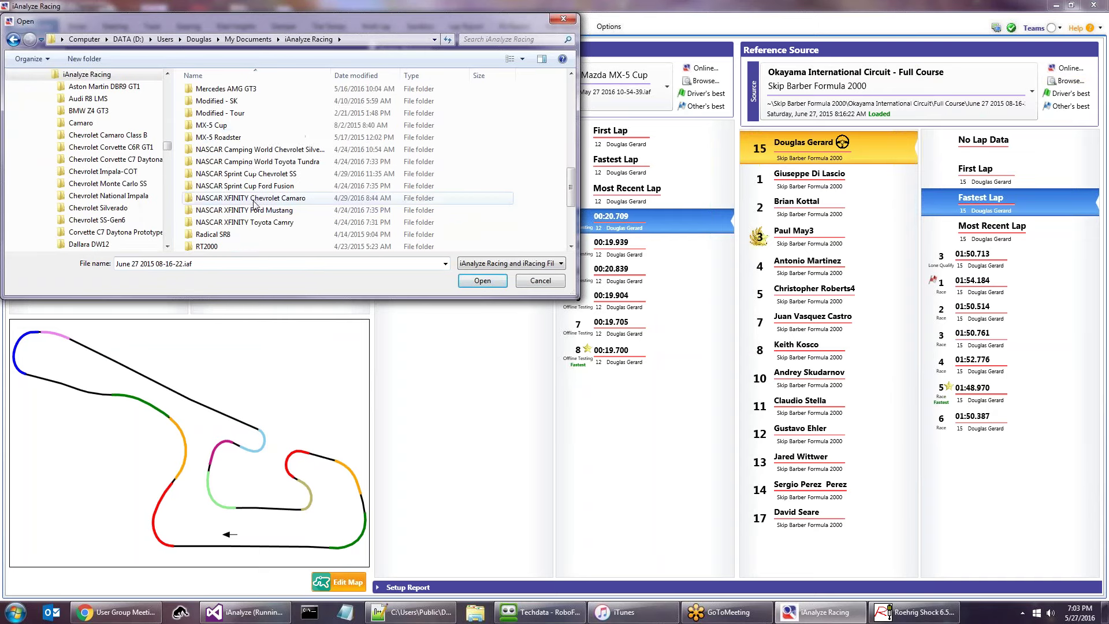
{"action": "double_click", "coordinate": [239, 140]}
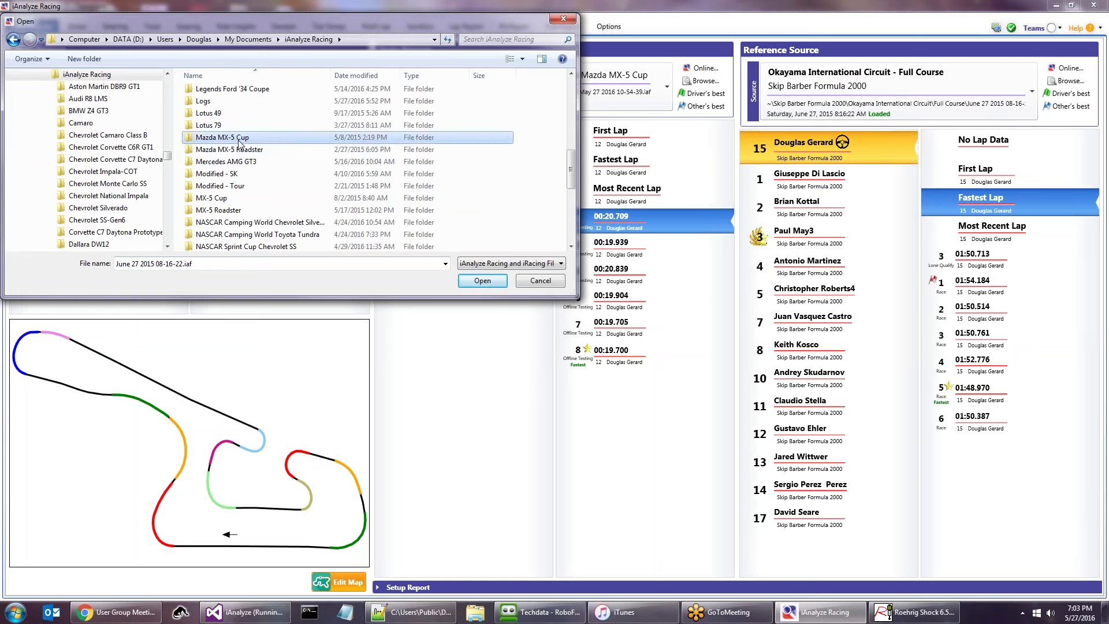
{"action": "double_click", "coordinate": [247, 116]}
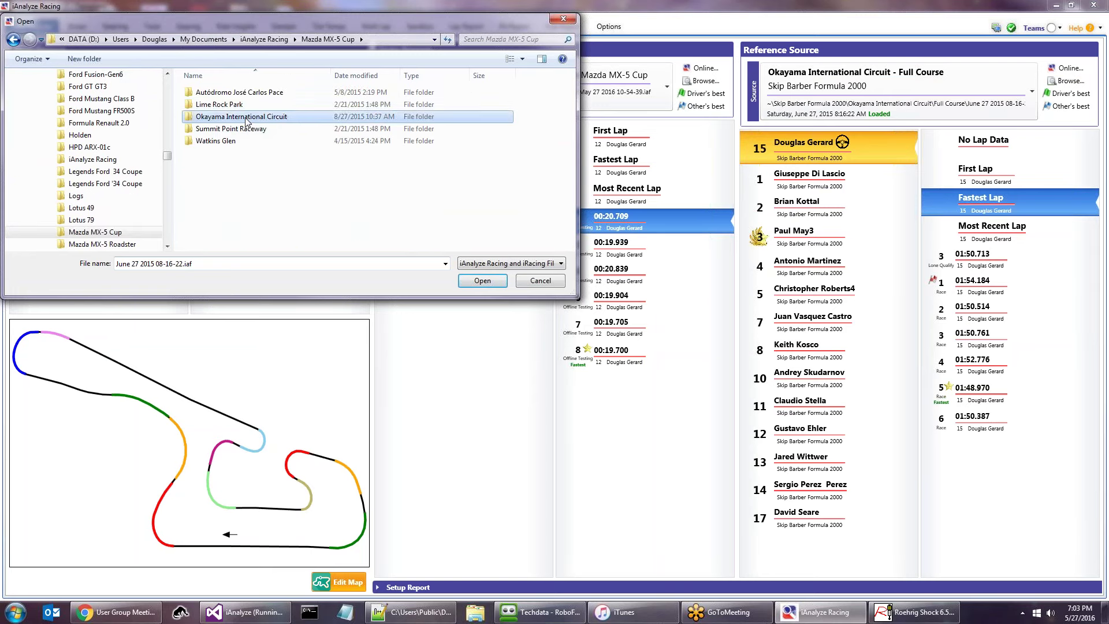
{"action": "double_click", "coordinate": [226, 93]}
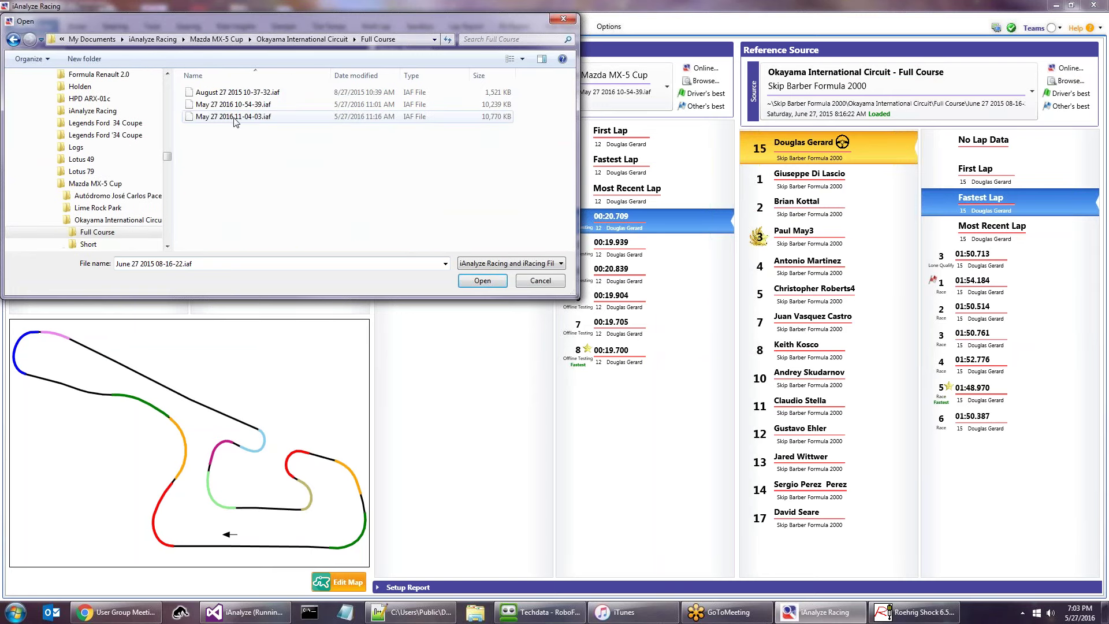
{"action": "left_click", "coordinate": [234, 120]}
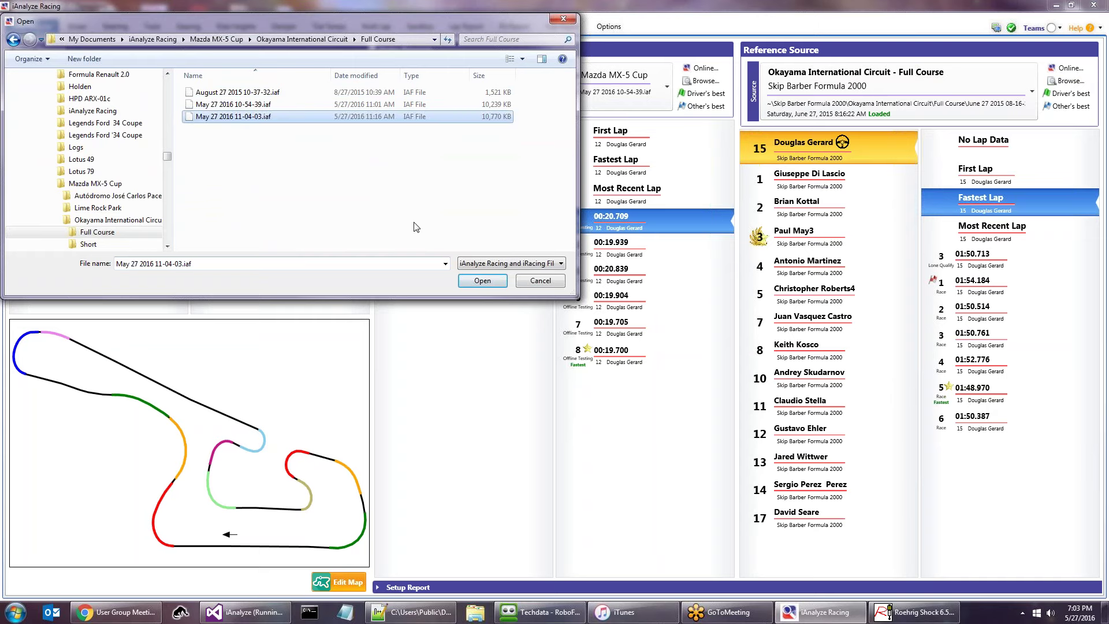
{"action": "left_click", "coordinate": [482, 281]}
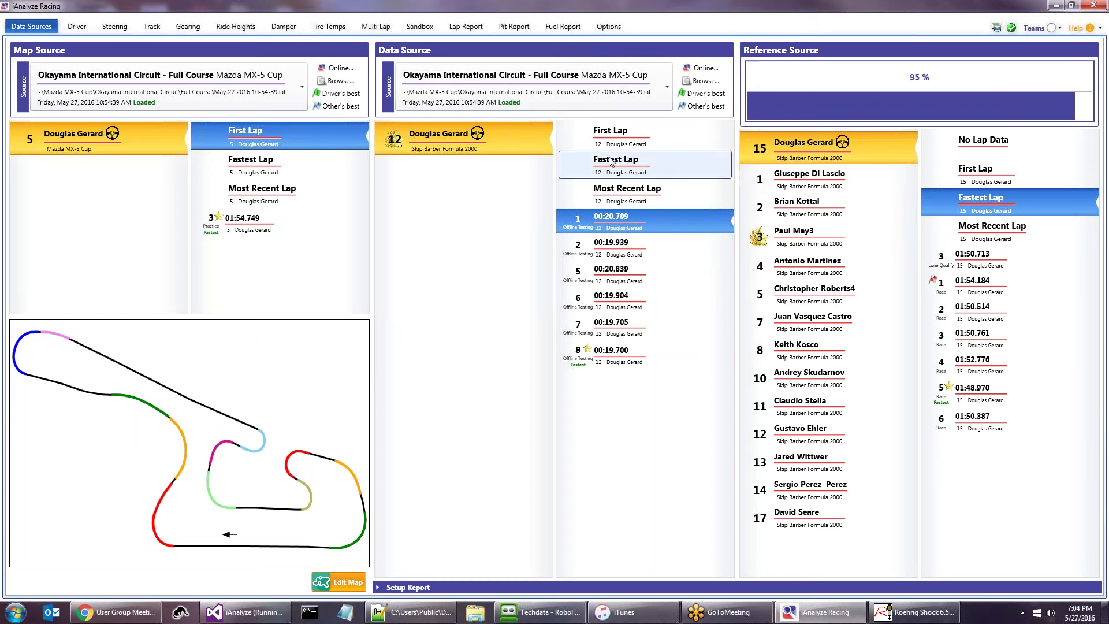
- Close the Roehrig Shock program, and bring up Visual Studio and minimize it to return to iAnalyze Racing
{"action": "right_click", "coordinate": [908, 614]}
{"action": "left_click", "coordinate": [898, 586]}
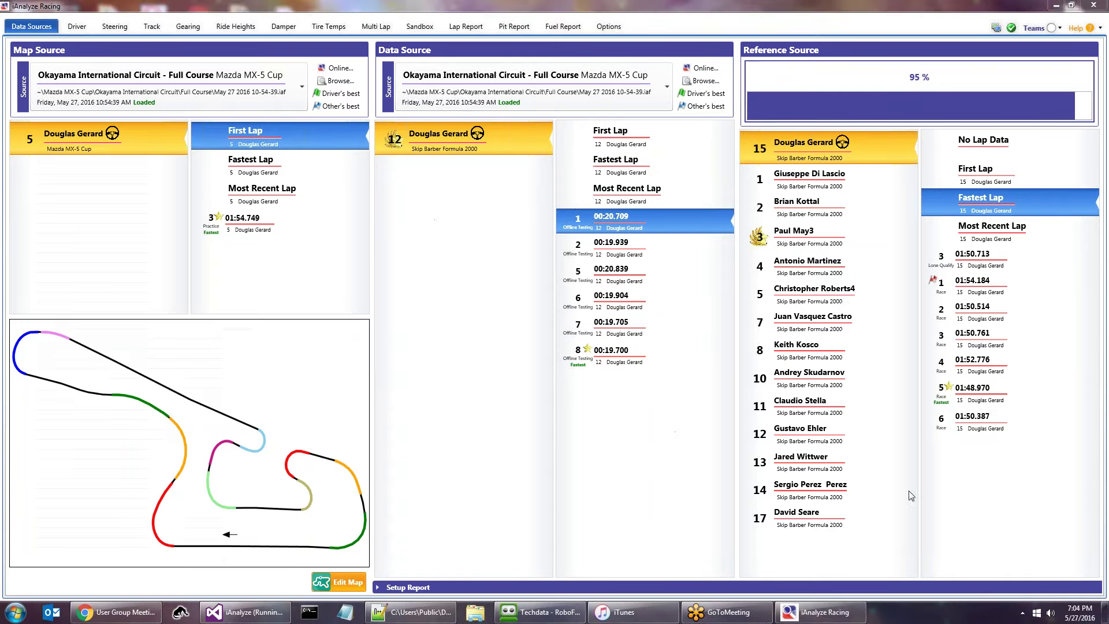
{"action": "mouse_move", "coordinate": [651, 260]}
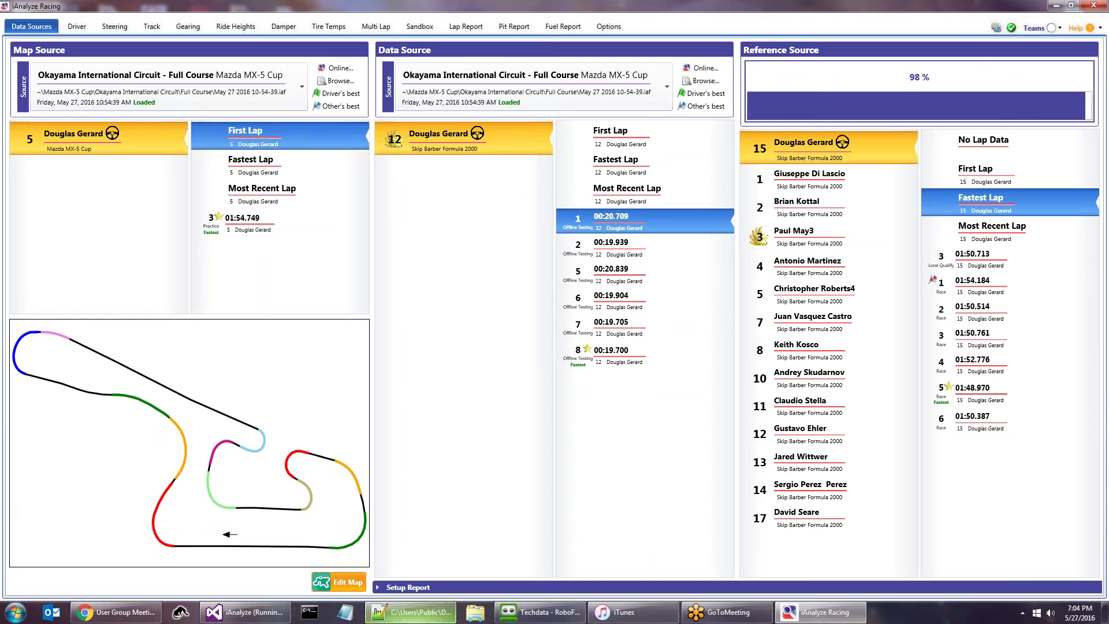
{"action": "left_click", "coordinate": [243, 611]}
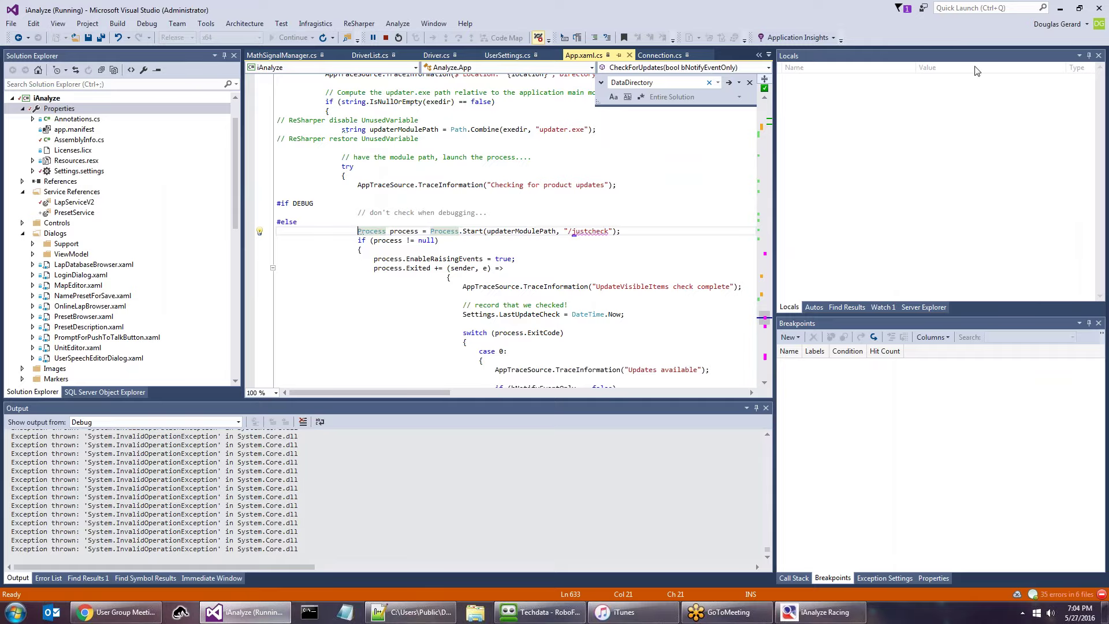
{"action": "left_click", "coordinate": [1060, 8]}
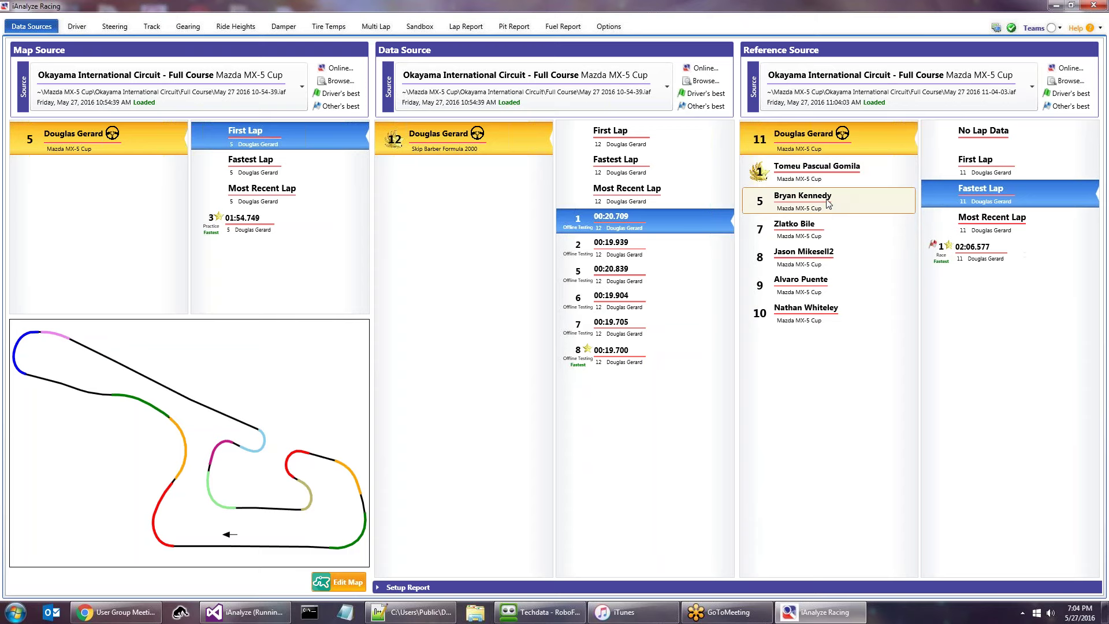
- Select lap 1 of the driver's race as the reference lap and review the list of available reference source files
{"action": "left_click", "coordinate": [1024, 89]}
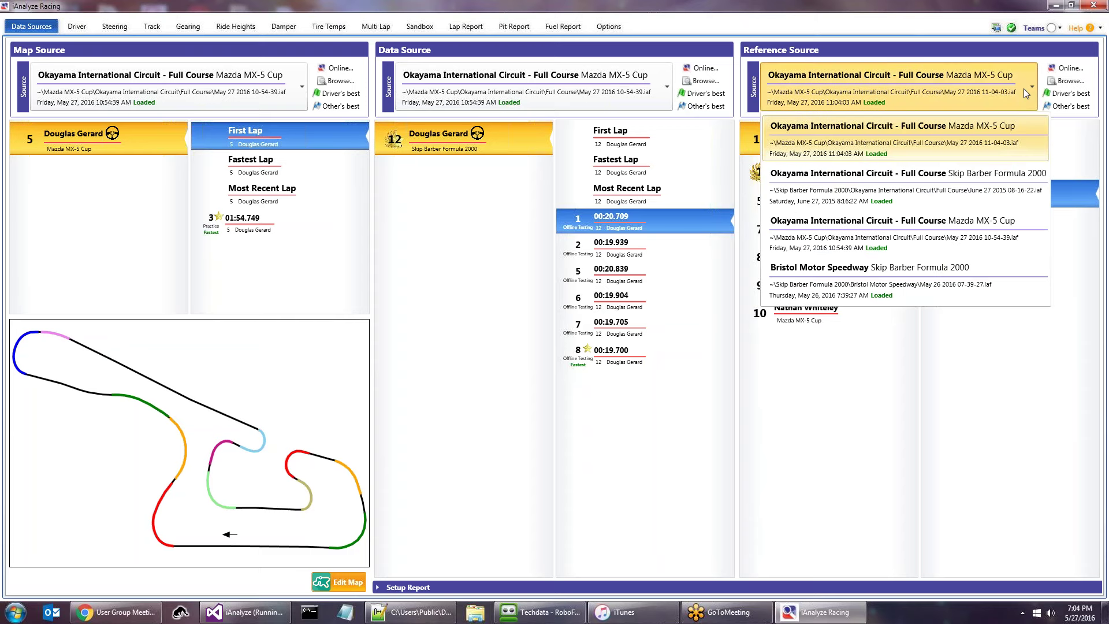
{"action": "left_click", "coordinate": [1073, 71]}
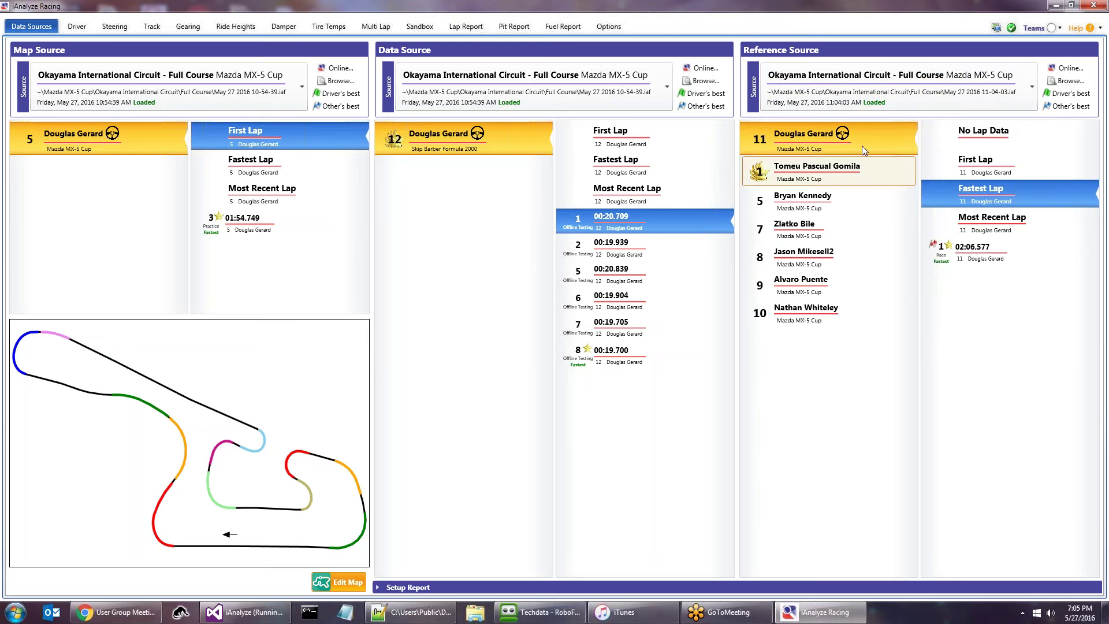
{"action": "left_click", "coordinate": [992, 258]}
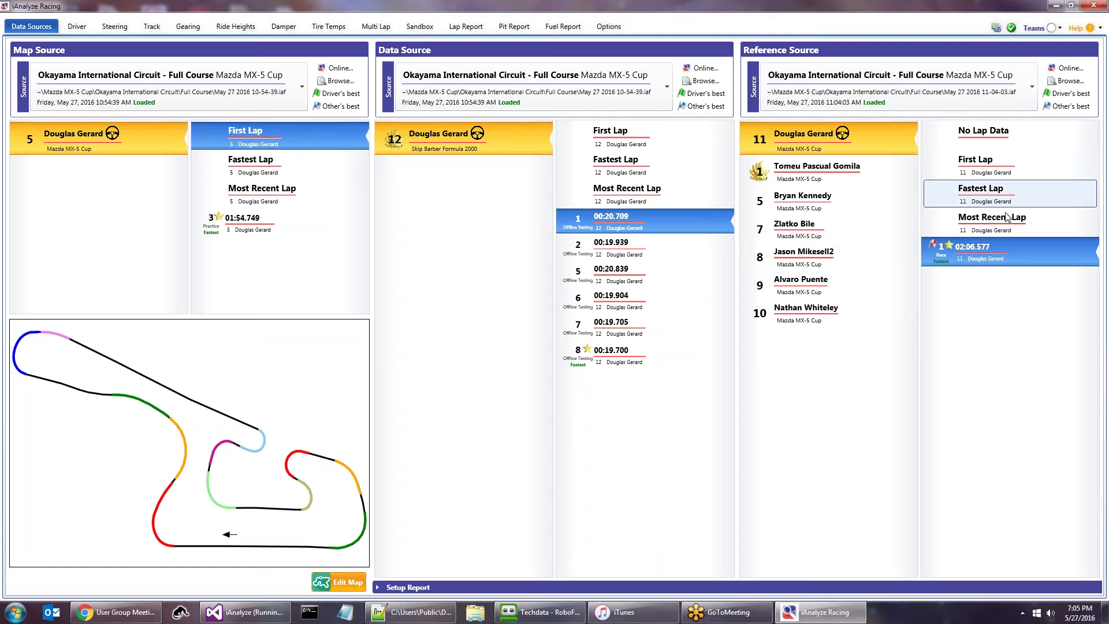
{"action": "left_click", "coordinate": [1034, 90]}
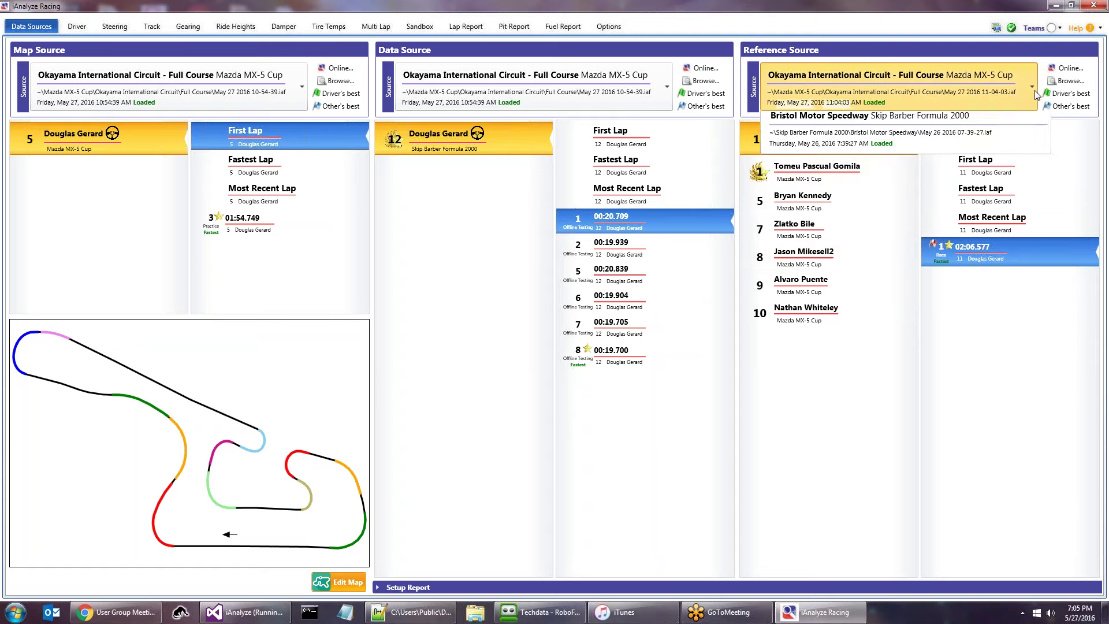
{"action": "left_click", "coordinate": [1028, 88]}
{"action": "left_click", "coordinate": [1031, 91]}
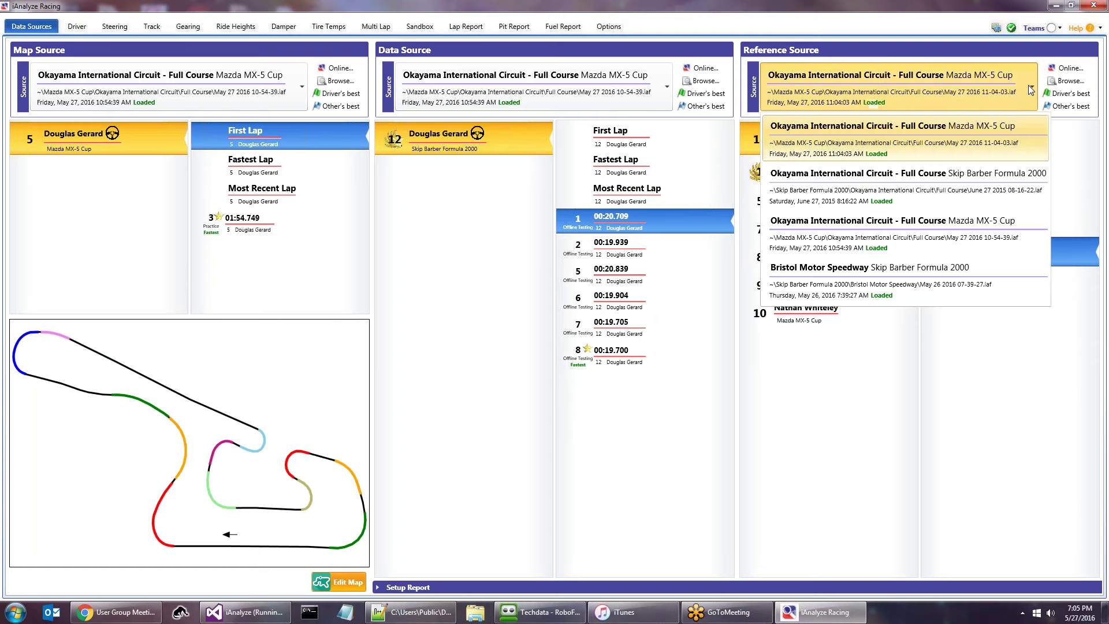
{"action": "left_click", "coordinate": [1031, 90]}
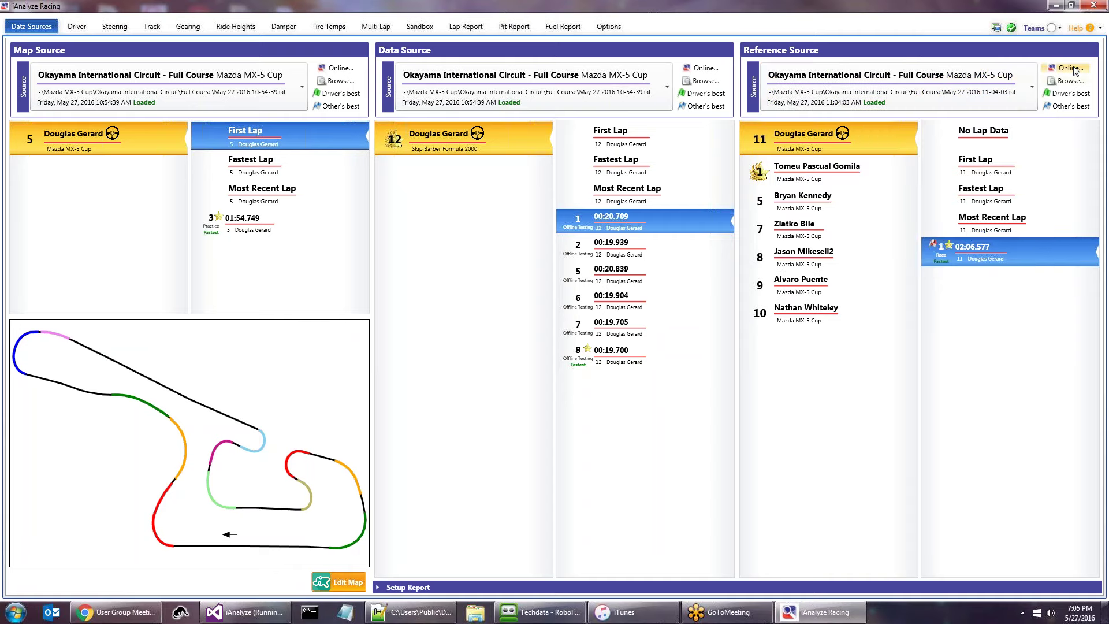
- Find online reference laps for the Mazda MX-5 Cup and Mazda MX-5 Roadster at Okayama International Circuit, Full Course
{"action": "left_click", "coordinate": [1068, 69]}
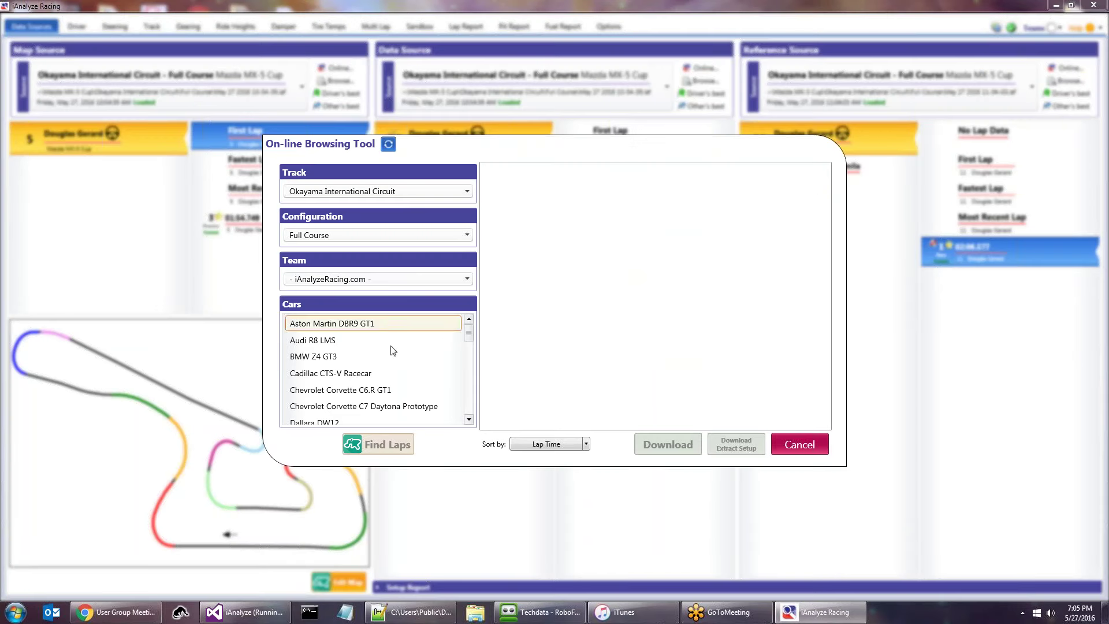
{"action": "left_click", "coordinate": [469, 402]}
{"action": "left_click", "coordinate": [469, 403]}
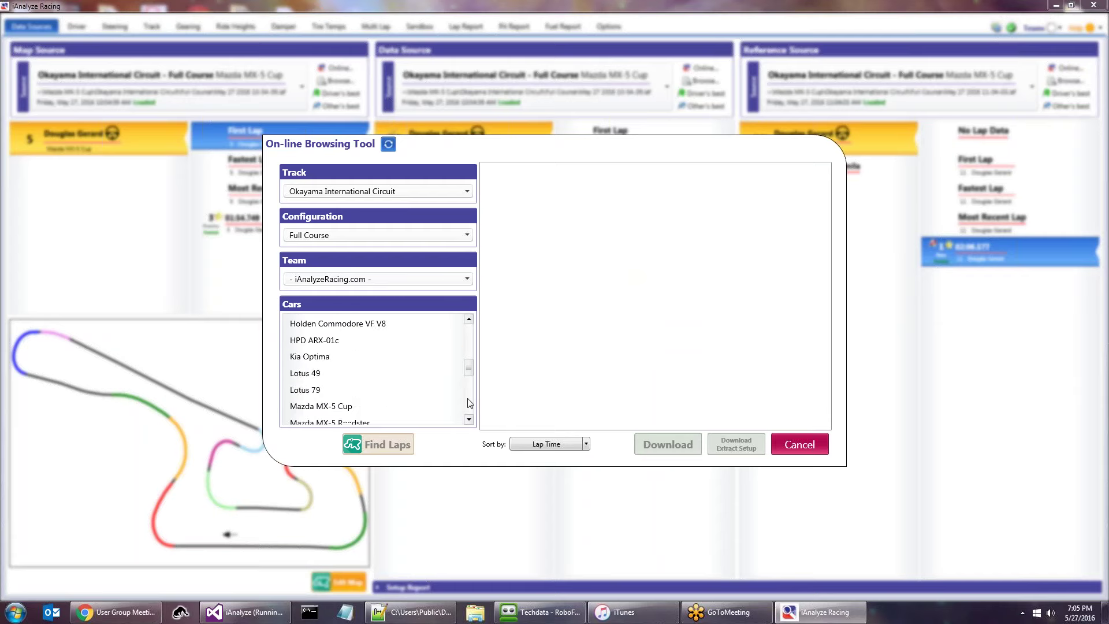
{"action": "left_click", "coordinate": [470, 403]}
{"action": "left_click", "coordinate": [451, 324]}
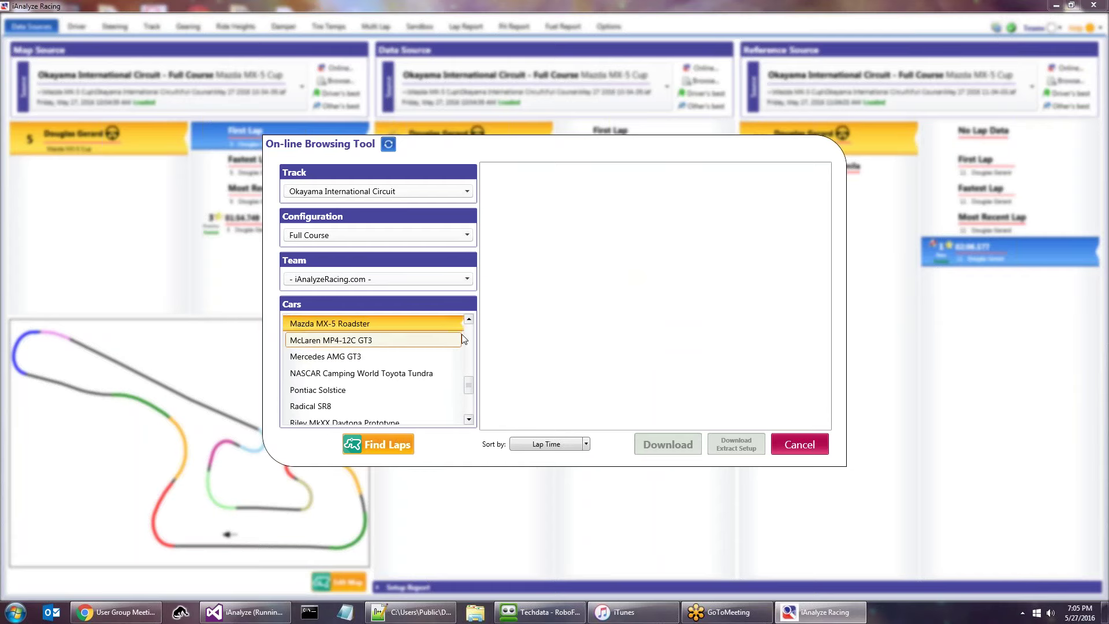
{"action": "scroll", "coordinate": [454, 320], "scroll_direction": "up", "scroll_amount": 1}
{"action": "left_click", "coordinate": [387, 328], "text": "ctrl"}
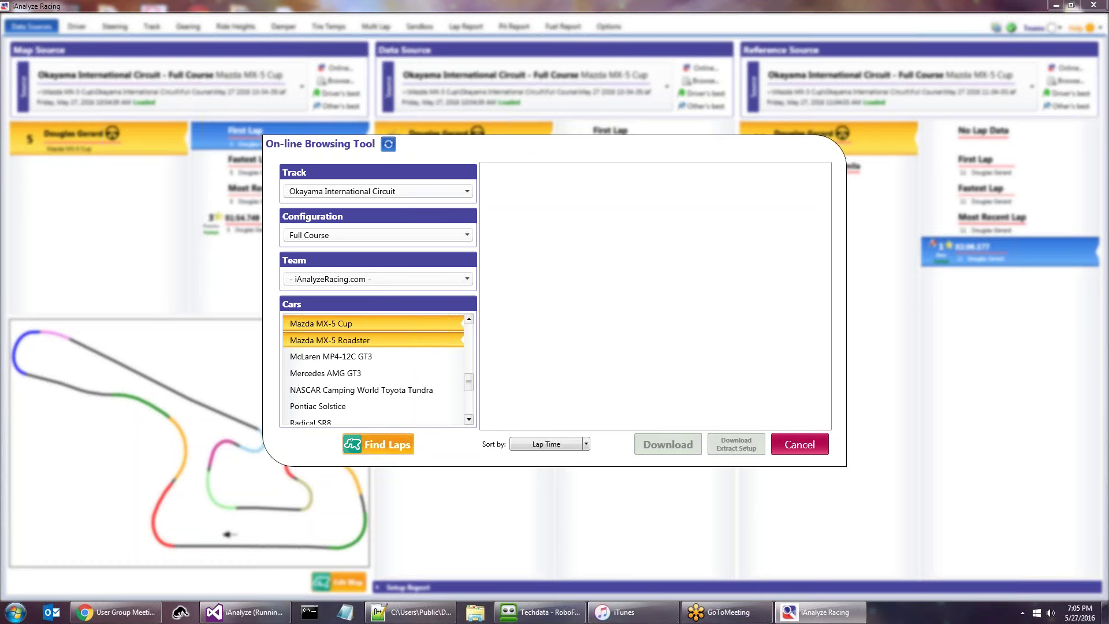
{"action": "left_click", "coordinate": [378, 445]}
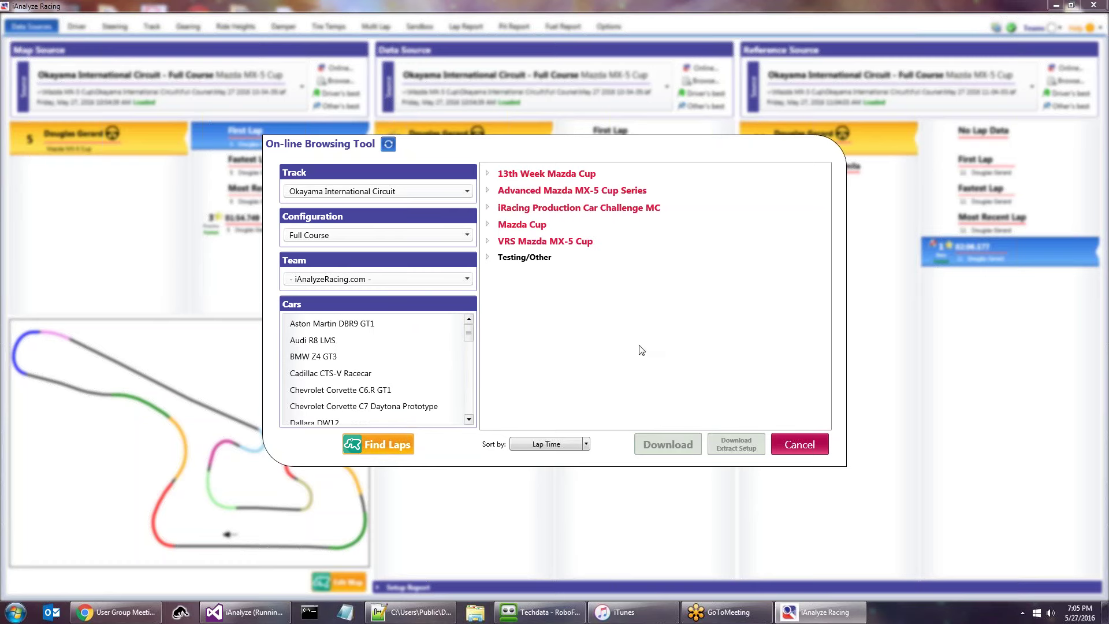
- Download the 01:51.081 Mazda MX-5 Cup lap from Mazda Cup 2016 - Season 1, save it, and select its lap 19 as the reference
{"action": "left_click", "coordinate": [490, 227]}
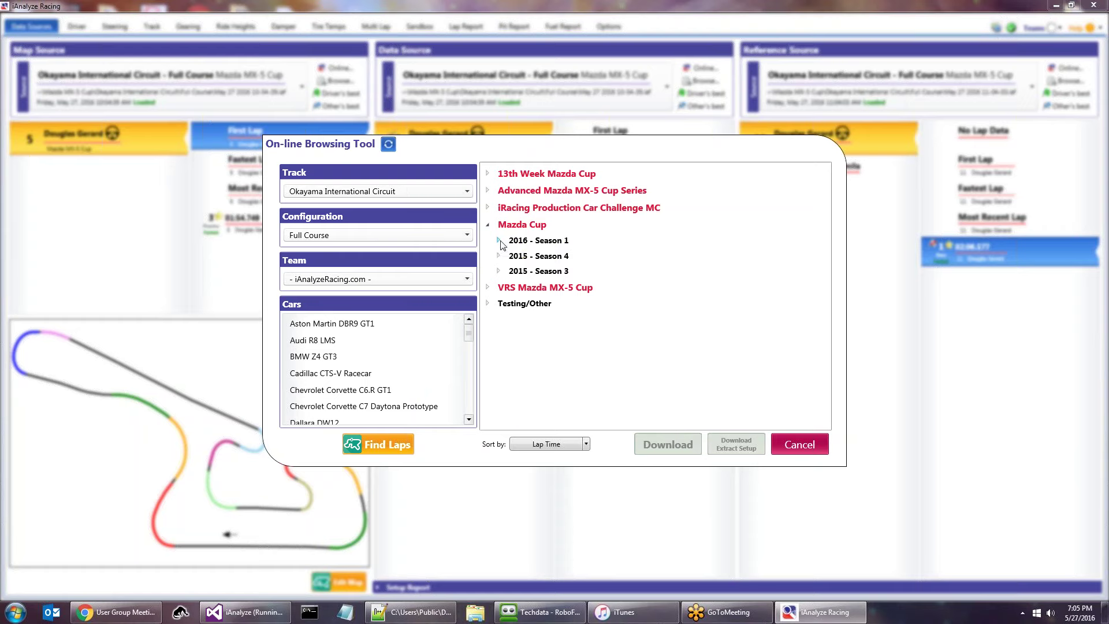
{"action": "left_click", "coordinate": [499, 241]}
{"action": "left_click", "coordinate": [618, 285]}
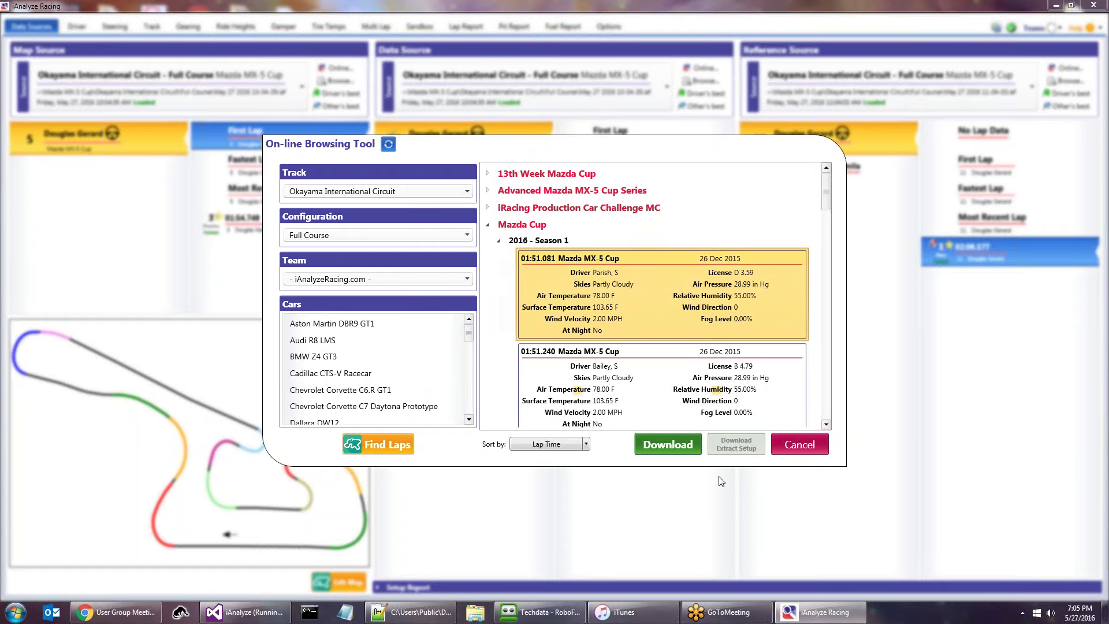
{"action": "left_click", "coordinate": [674, 449]}
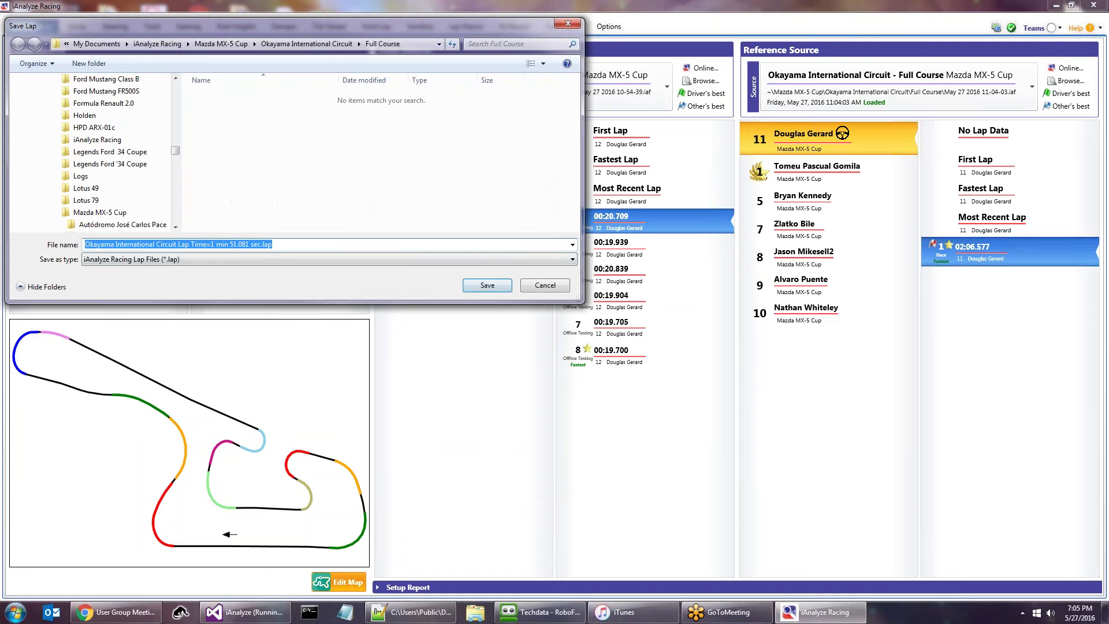
{"action": "left_click", "coordinate": [488, 288]}
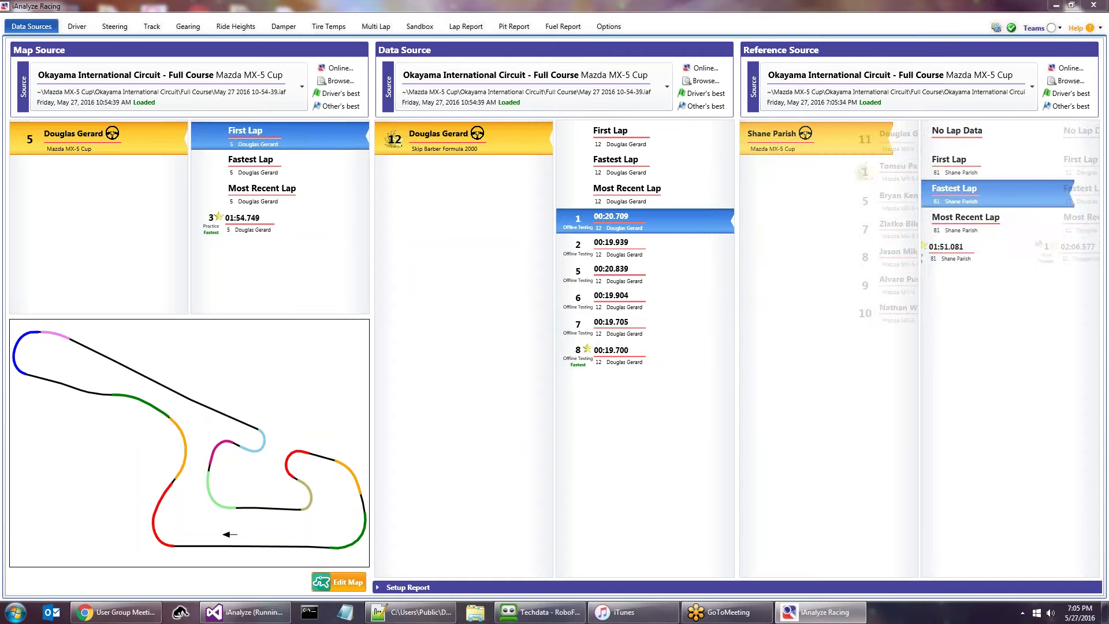
{"action": "left_click", "coordinate": [996, 250]}
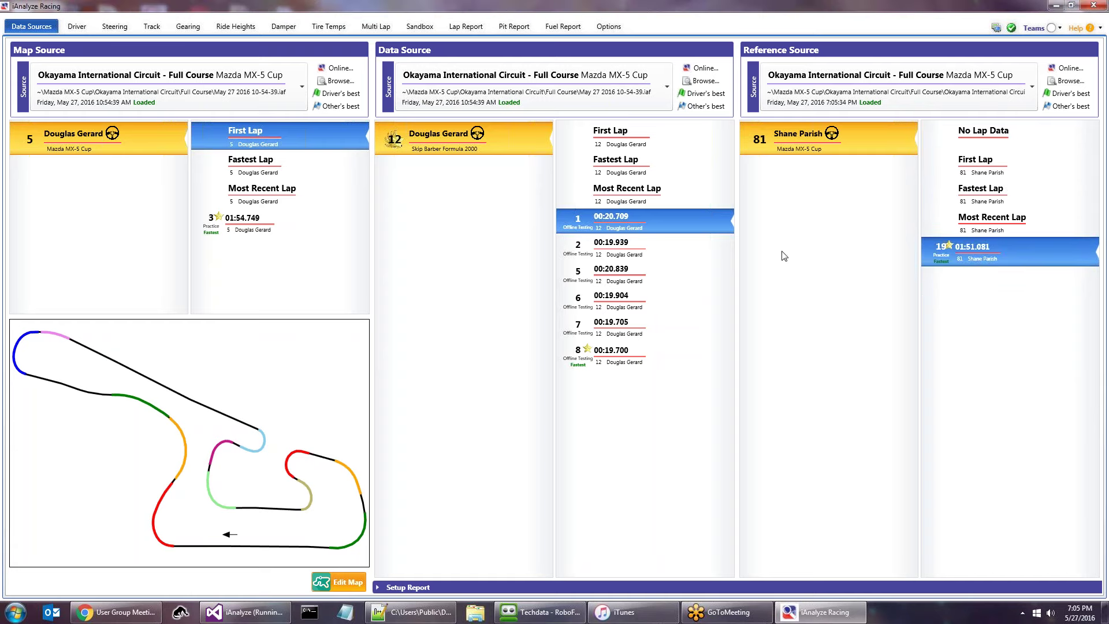
{"action": "left_click", "coordinate": [658, 101]}
{"action": "left_click", "coordinate": [607, 175]}
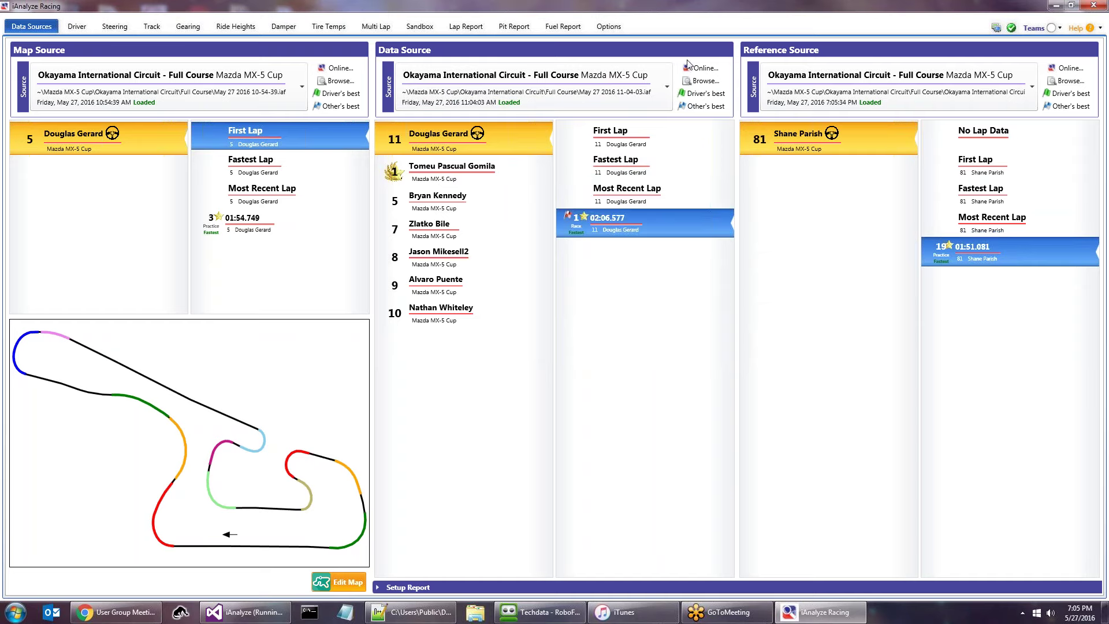
{"action": "left_click", "coordinate": [652, 81]}
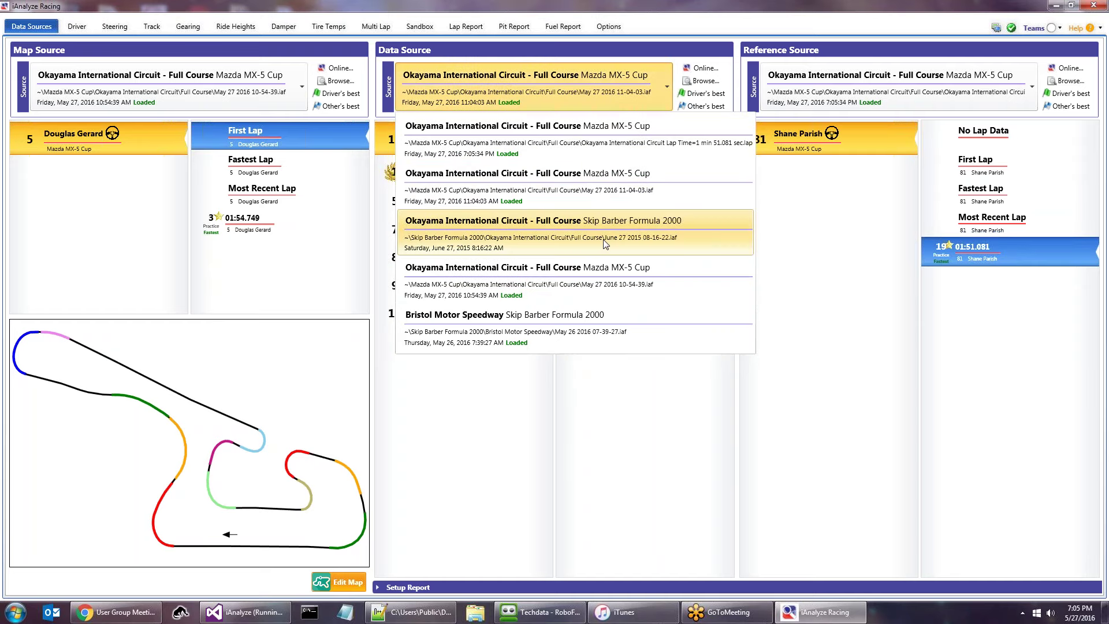
{"action": "left_click", "coordinate": [618, 149]}
{"action": "left_click", "coordinate": [627, 88]}
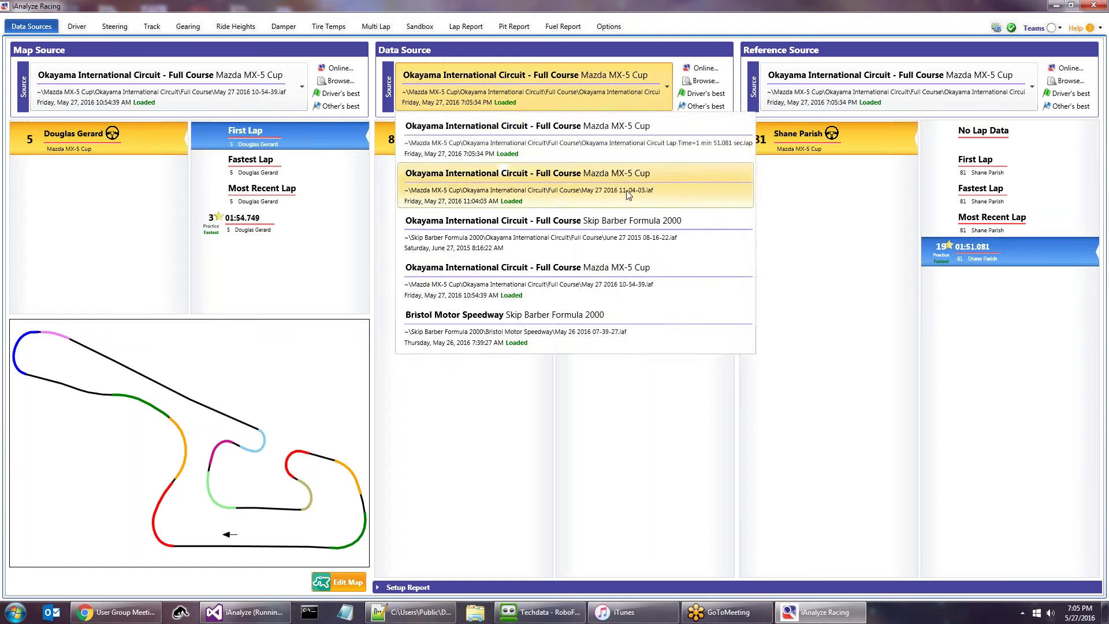
{"action": "left_click", "coordinate": [627, 206]}
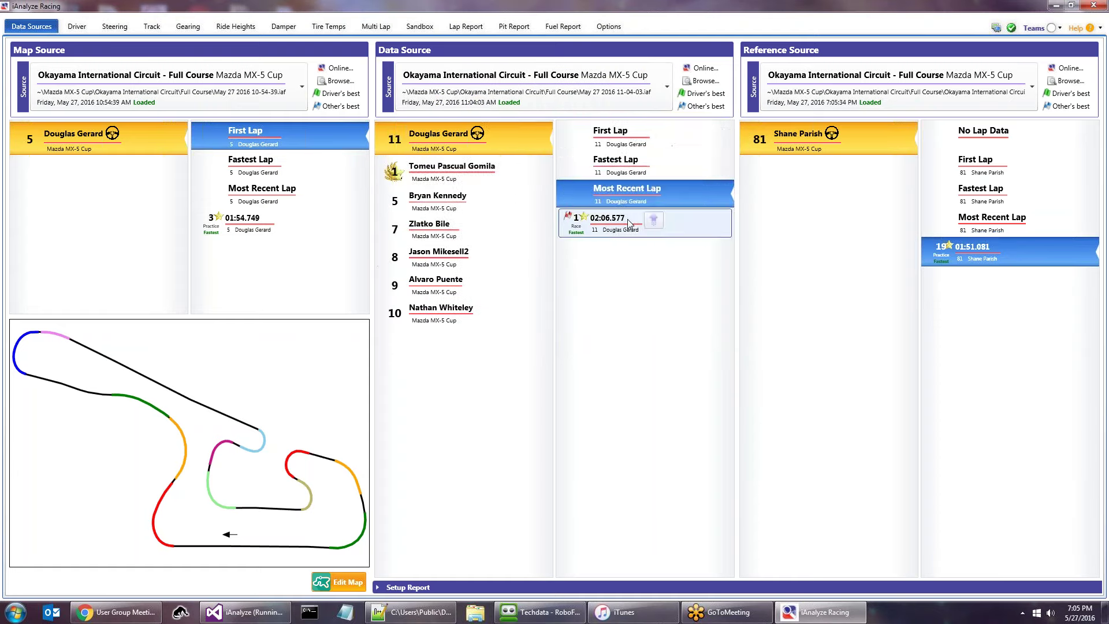
{"action": "left_click", "coordinate": [611, 91]}
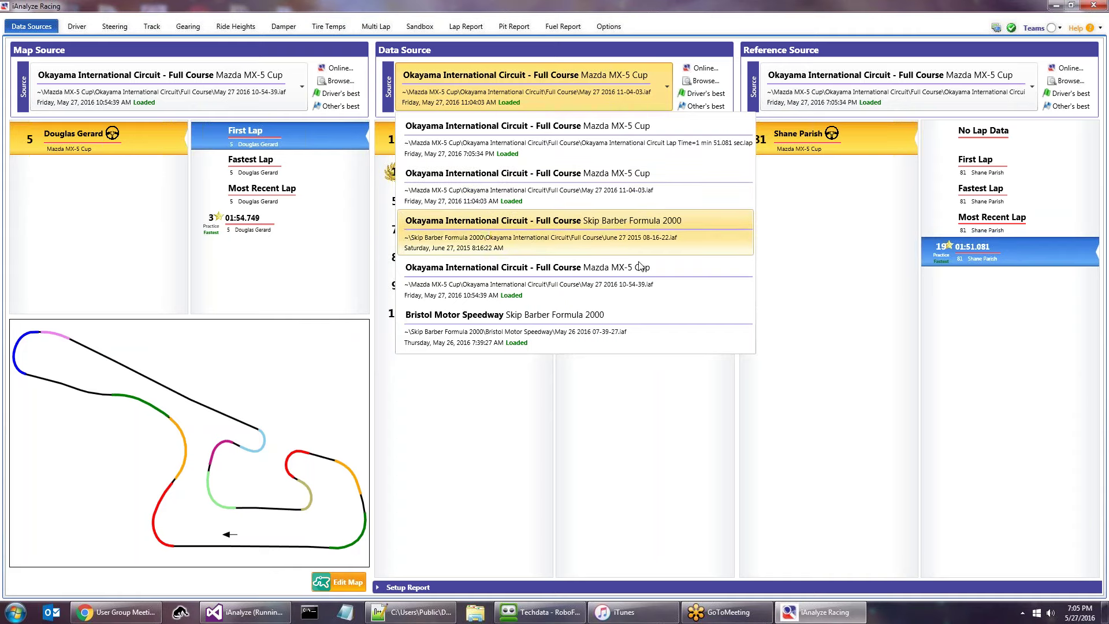
{"action": "left_click", "coordinate": [635, 299]}
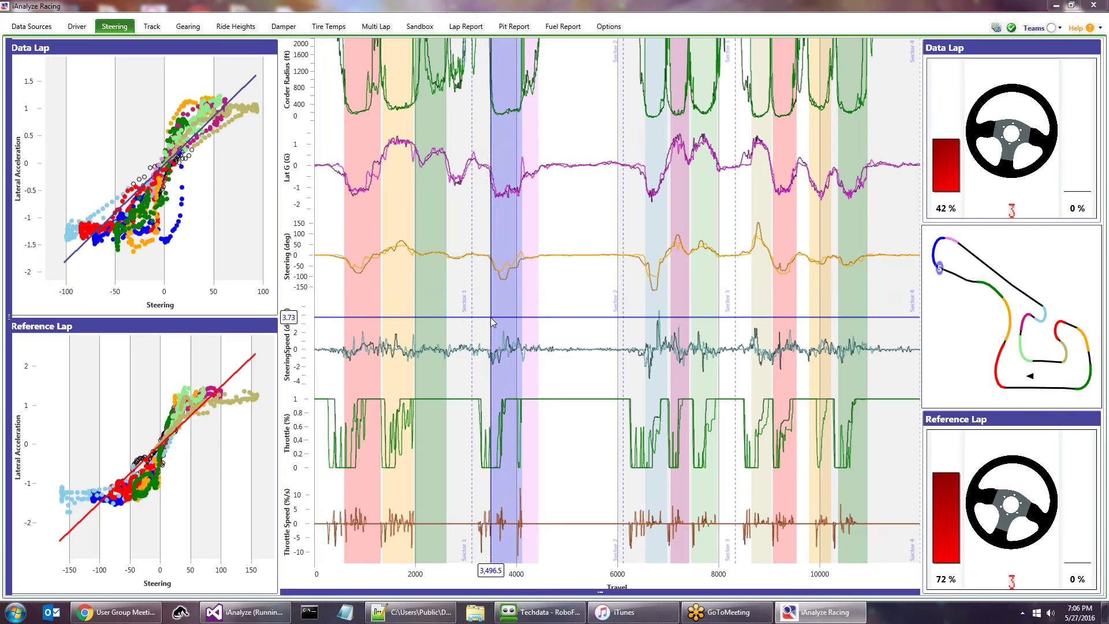
- Compare the data and reference laps' steering traces through the dark blue and pink corners, from about 3,300 to 4,800 travel
{"action": "left_click_drag", "start_coordinate": [487, 322], "coordinate": [550, 329]}
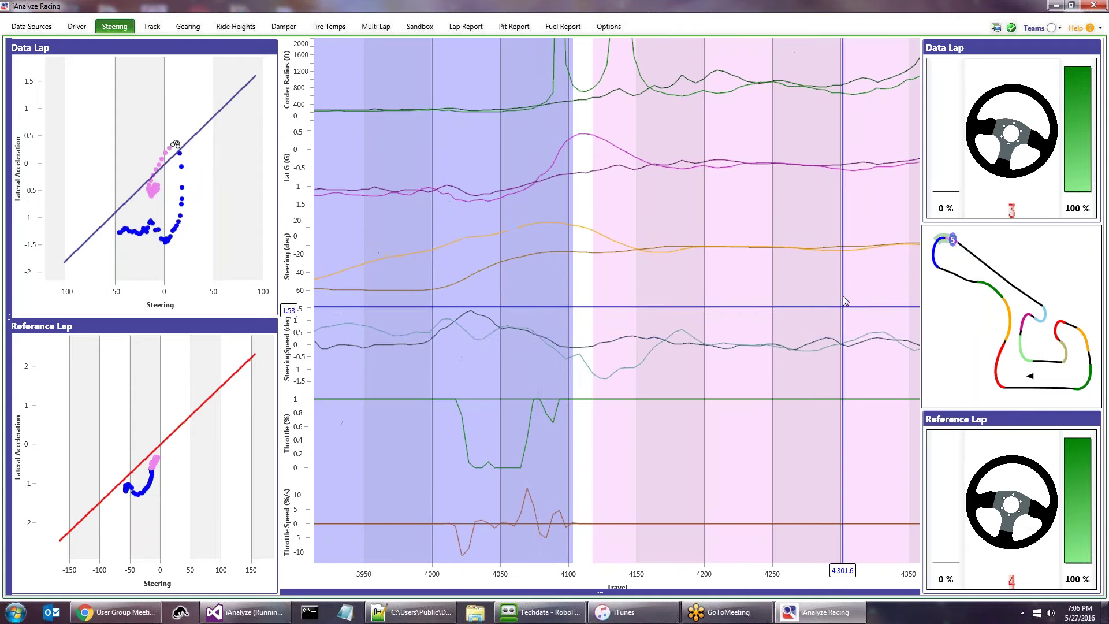
{"action": "double_click", "coordinate": [540, 322]}
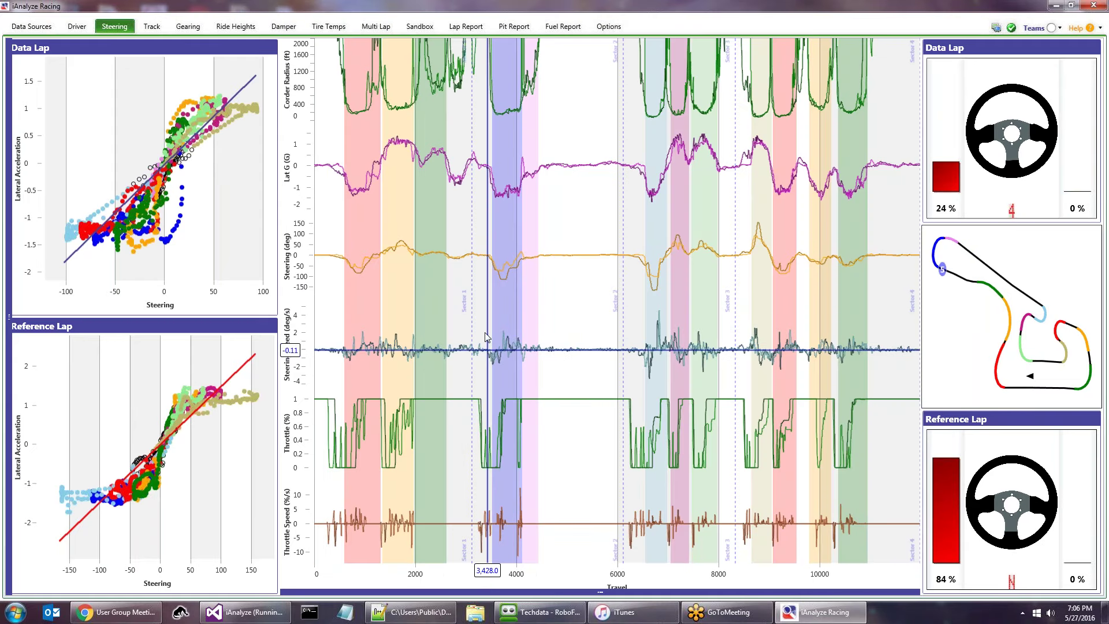
{"action": "left_click_drag", "start_coordinate": [480, 338], "coordinate": [560, 348]}
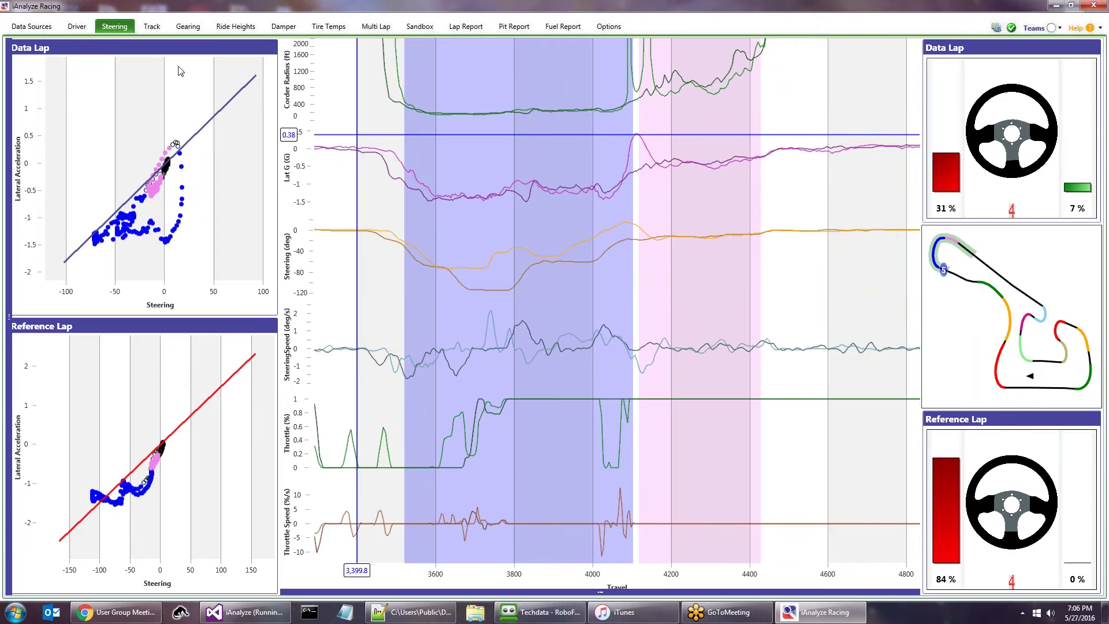
- Examine the time difference and track map around the dark blue and pink corners, including the full circuit layout
{"action": "left_click", "coordinate": [151, 29]}
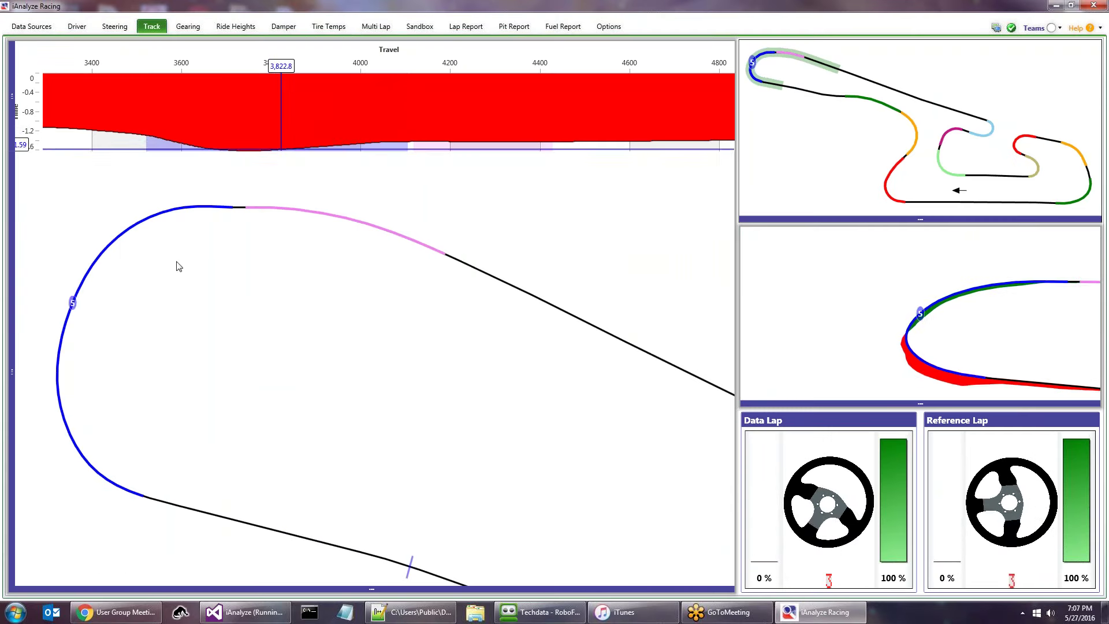
{"action": "mouse_move", "coordinate": [250, 214]}
{"action": "left_mouse_down"}
{"action": "mouse_move", "coordinate": [341, 225]}
{"action": "mouse_move", "coordinate": [496, 271]}
{"action": "mouse_move", "coordinate": [305, 233]}
{"action": "mouse_move", "coordinate": [570, 287]}
{"action": "mouse_move", "coordinate": [400, 263]}
{"action": "mouse_move", "coordinate": [414, 262]}
{"action": "mouse_move", "coordinate": [231, 216]}
{"action": "mouse_move", "coordinate": [331, 215]}
{"action": "mouse_move", "coordinate": [569, 277]}
{"action": "mouse_move", "coordinate": [302, 223]}
{"action": "mouse_move", "coordinate": [461, 282]}
{"action": "mouse_move", "coordinate": [246, 215]}
{"action": "mouse_move", "coordinate": [503, 294]}
{"action": "mouse_move", "coordinate": [401, 357]}
{"action": "mouse_move", "coordinate": [371, 290]}
{"action": "mouse_move", "coordinate": [290, 234]}
{"action": "mouse_move", "coordinate": [81, 445]}
{"action": "mouse_move", "coordinate": [129, 413]}
{"action": "mouse_move", "coordinate": [145, 219]}
{"action": "mouse_move", "coordinate": [365, 245]}
{"action": "left_mouse_up"}
{"action": "scroll", "coordinate": [365, 245], "scroll_direction": "down", "scroll_amount": 5}
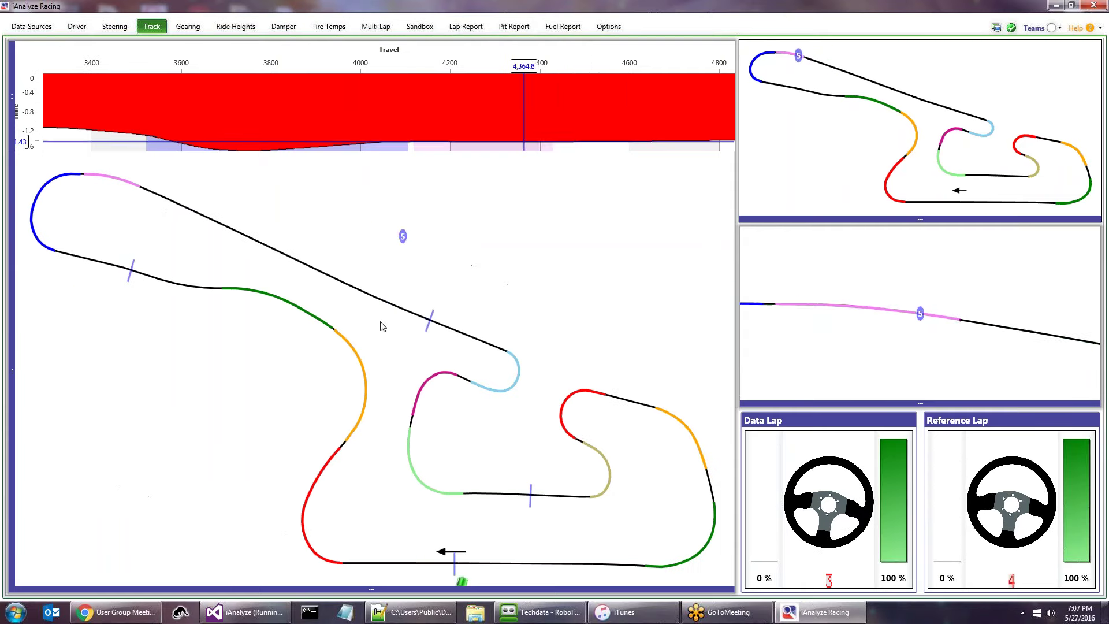
- Compare both laps' steering, lateral G and throttle traces through the olive corner, from about 8,400 to 9,300 travel
{"action": "left_click", "coordinate": [118, 28]}
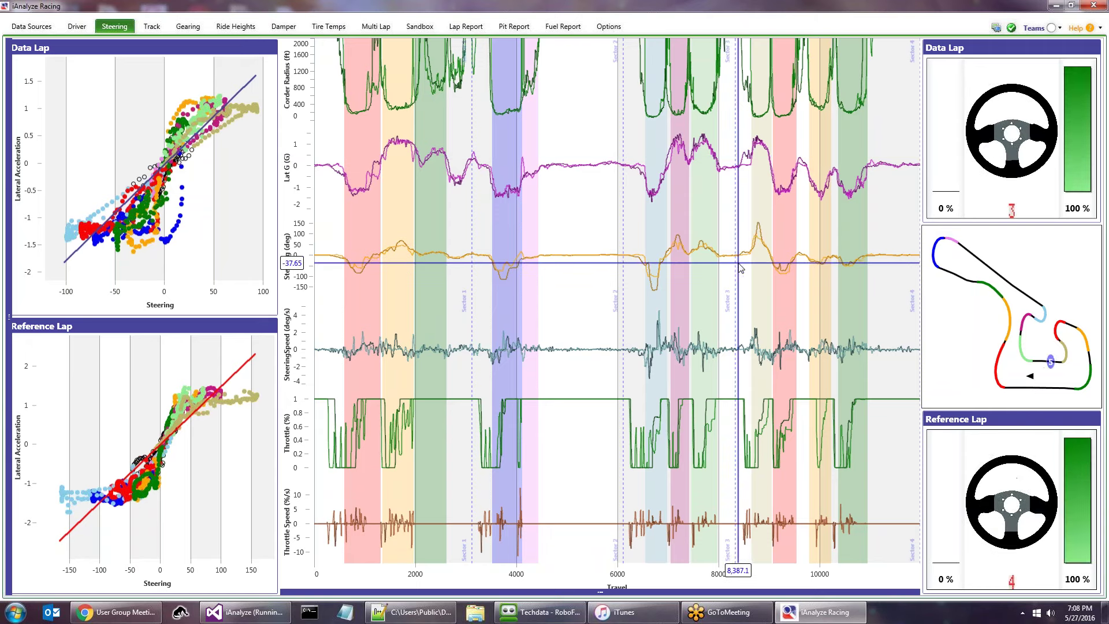
{"action": "left_click_drag", "start_coordinate": [737, 269], "coordinate": [787, 269]}
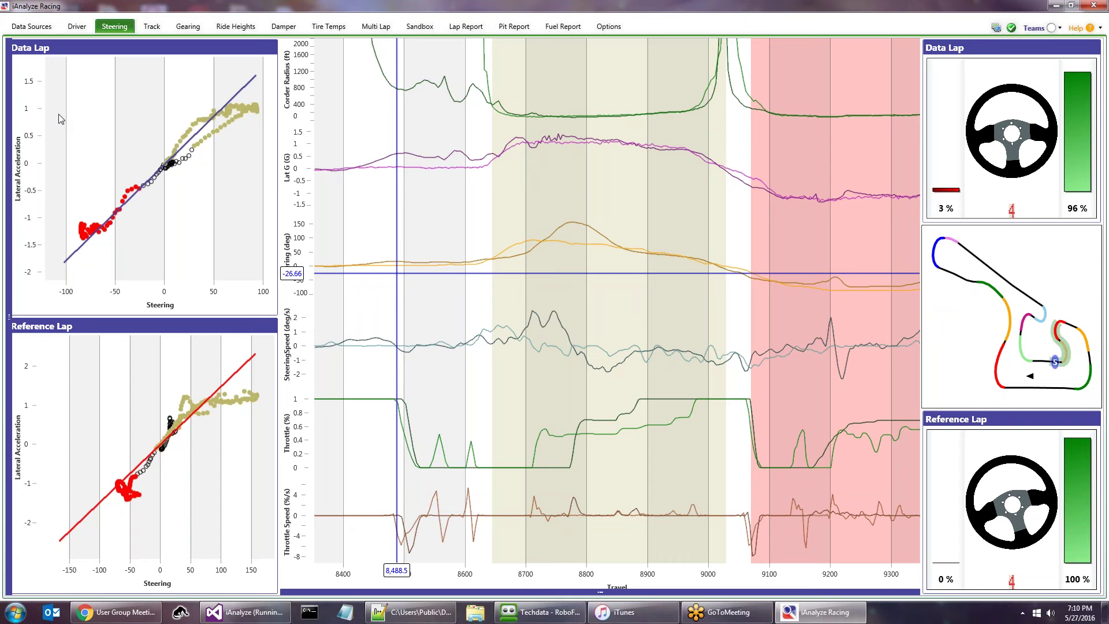
{"action": "double_click", "coordinate": [416, 249]}
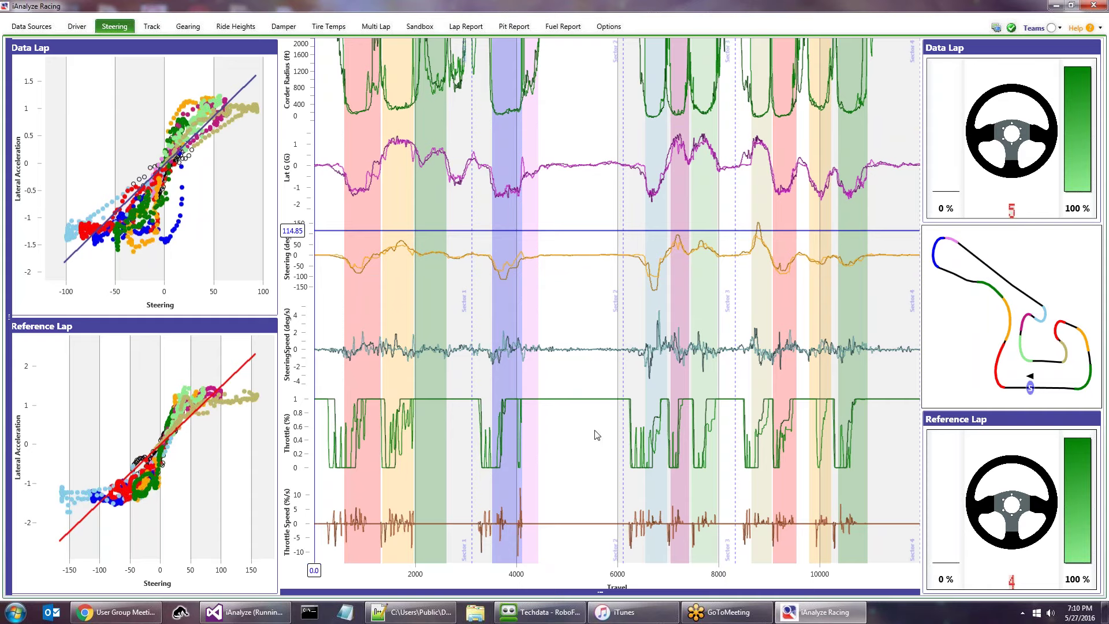
- Compare both laps' steering traces through the light blue corner and the first red corner of the lap
{"action": "left_click", "coordinate": [679, 442]}
{"action": "double_click", "coordinate": [680, 443]}
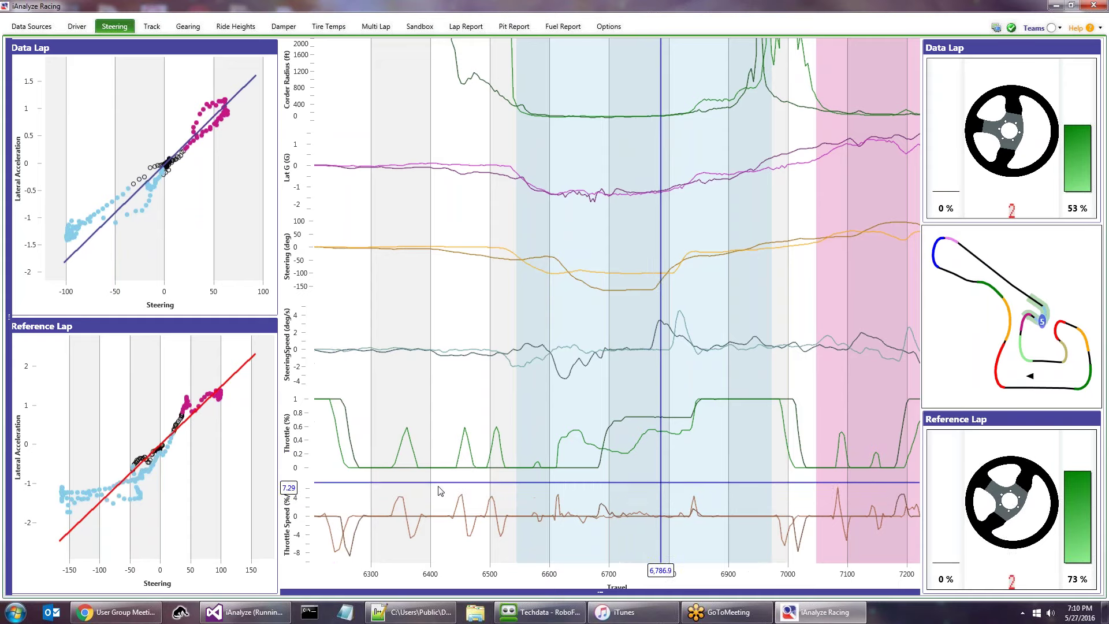
{"action": "left_click", "coordinate": [559, 472]}
{"action": "double_click", "coordinate": [585, 465]}
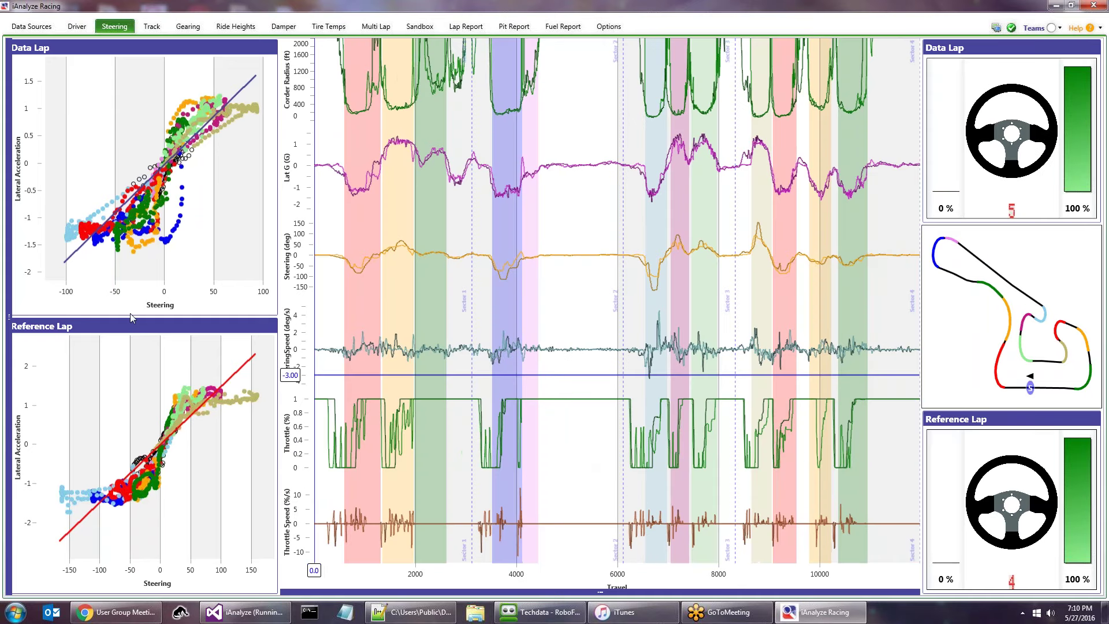
{"action": "left_click_drag", "start_coordinate": [332, 371], "coordinate": [401, 382]}
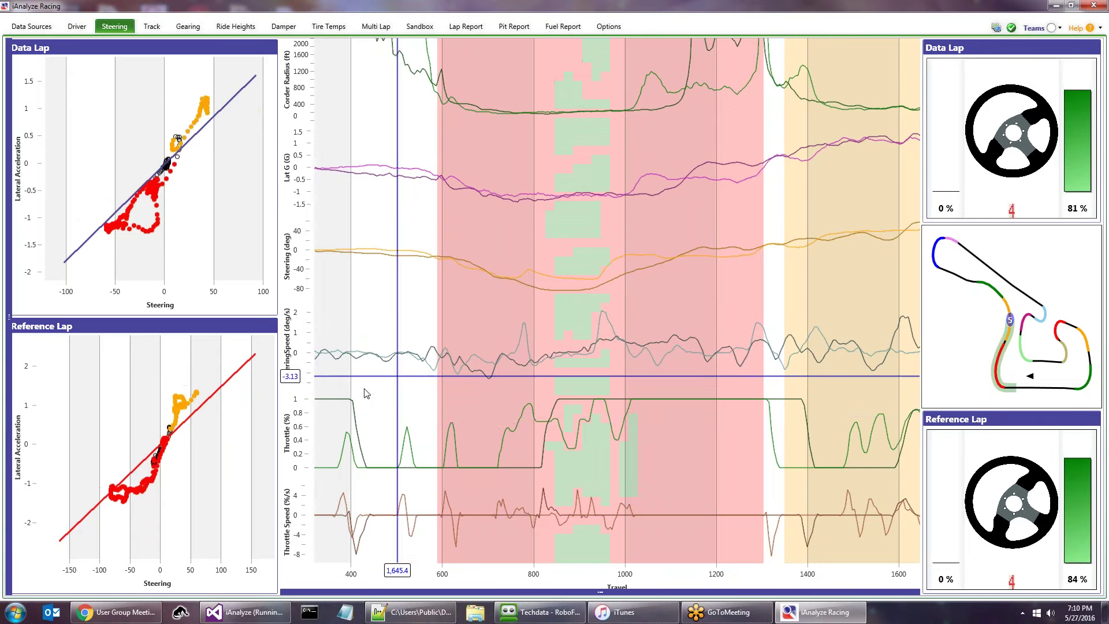
{"action": "double_click", "coordinate": [552, 417]}
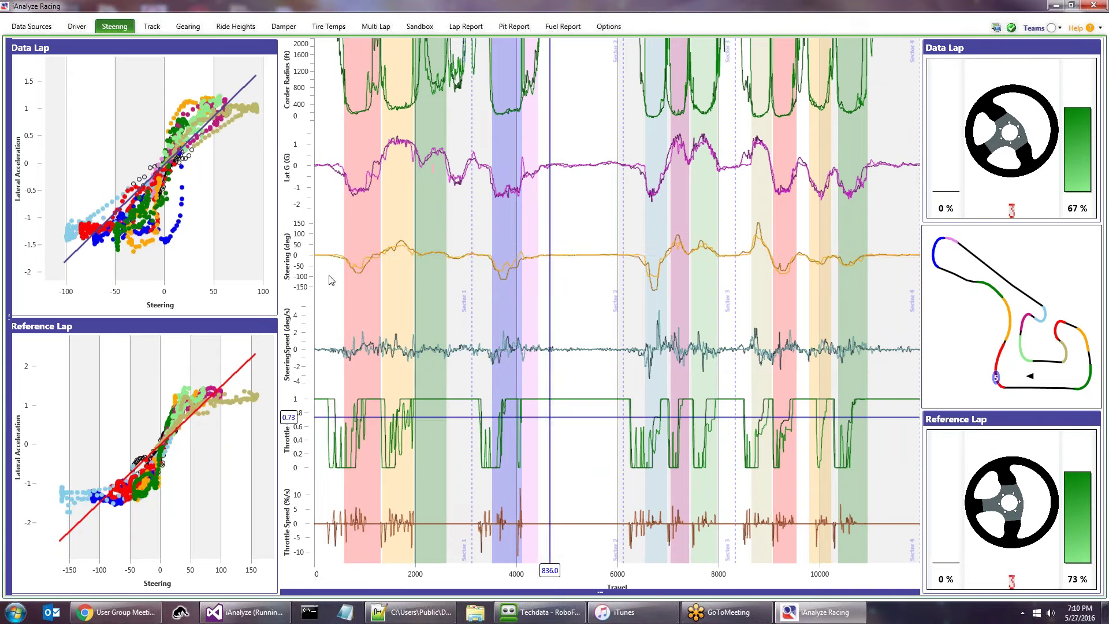
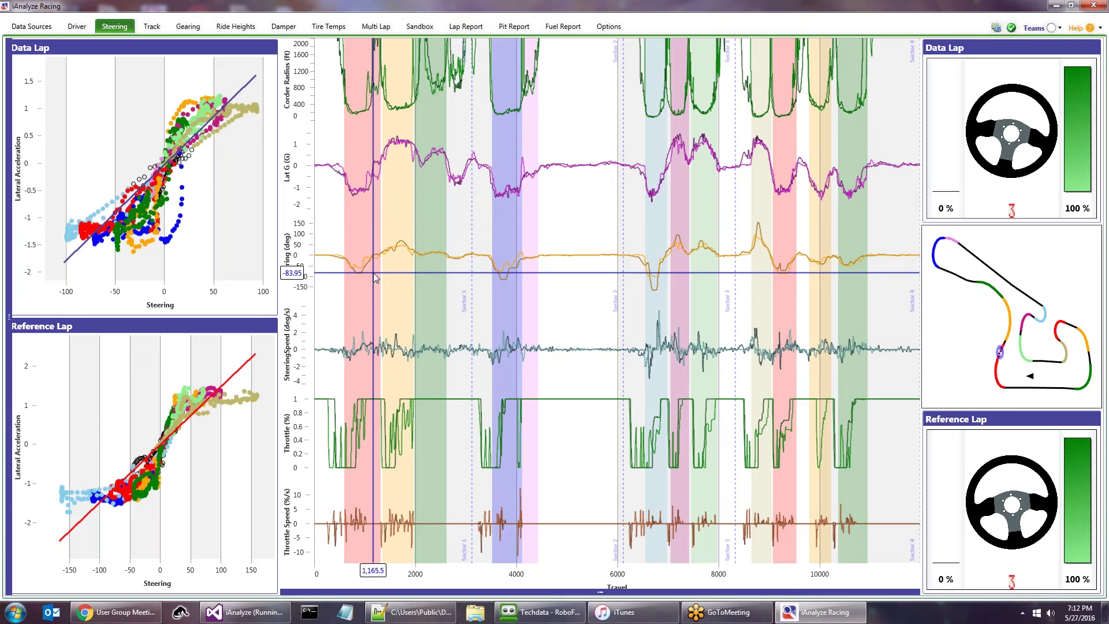
- Compare both laps' steering and throttle traces through the light blue, magenta and light green corners, and again through the dark blue corner
{"action": "key", "text": "space"}
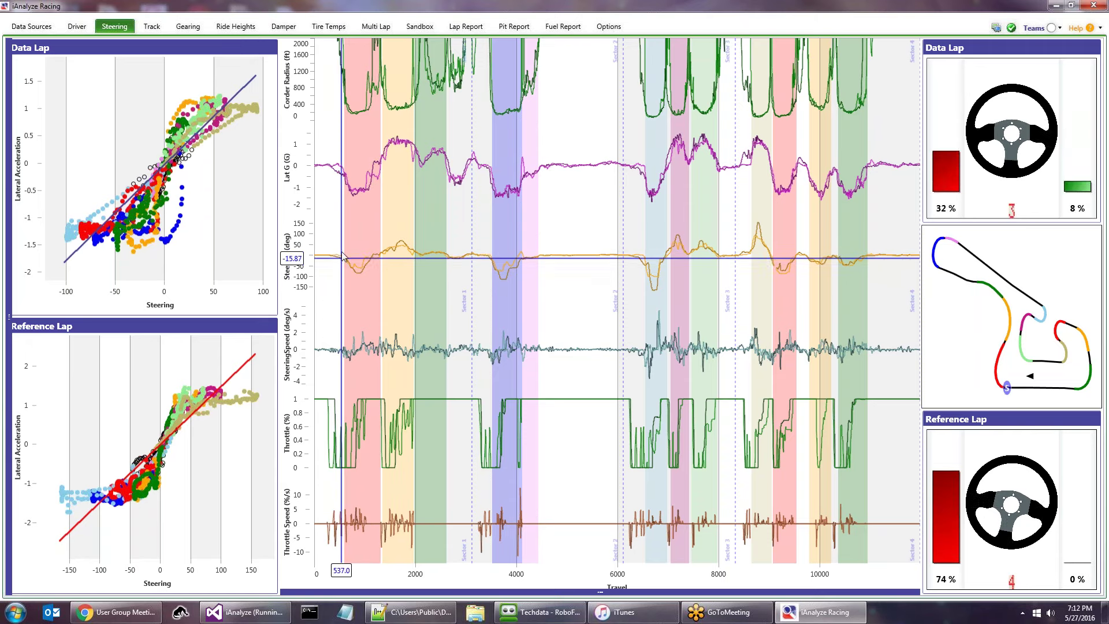
{"action": "mouse_move", "coordinate": [422, 239]}
{"action": "left_mouse_down"}
{"action": "mouse_move", "coordinate": [528, 243]}
{"action": "mouse_move", "coordinate": [378, 297]}
{"action": "mouse_move", "coordinate": [344, 322]}
{"action": "mouse_move", "coordinate": [364, 375]}
{"action": "mouse_move", "coordinate": [375, 334]}
{"action": "mouse_move", "coordinate": [363, 341]}
{"action": "mouse_move", "coordinate": [508, 326]}
{"action": "mouse_move", "coordinate": [673, 289]}
{"action": "mouse_move", "coordinate": [635, 286]}
{"action": "mouse_move", "coordinate": [637, 341]}
{"action": "mouse_move", "coordinate": [619, 338]}
{"action": "mouse_move", "coordinate": [659, 298]}
{"action": "mouse_move", "coordinate": [650, 288]}
{"action": "mouse_move", "coordinate": [565, 282]}
{"action": "mouse_move", "coordinate": [462, 346]}
{"action": "mouse_move", "coordinate": [730, 367]}
{"action": "mouse_move", "coordinate": [347, 353]}
{"action": "left_mouse_up"}
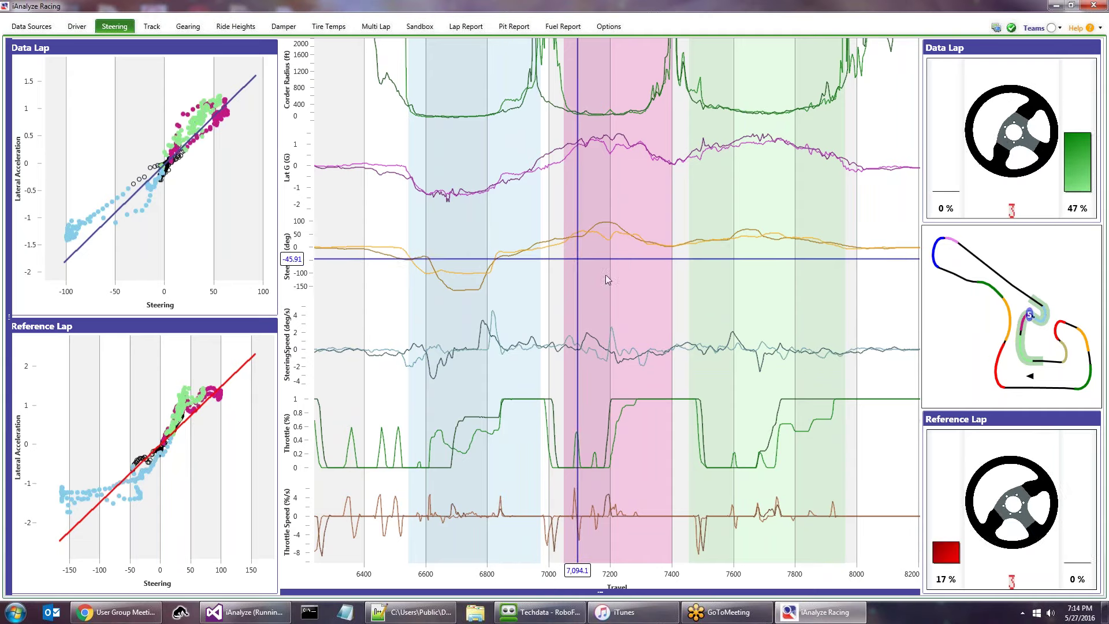
{"action": "scroll", "coordinate": [607, 276], "scroll_direction": "down", "scroll_amount": 5}
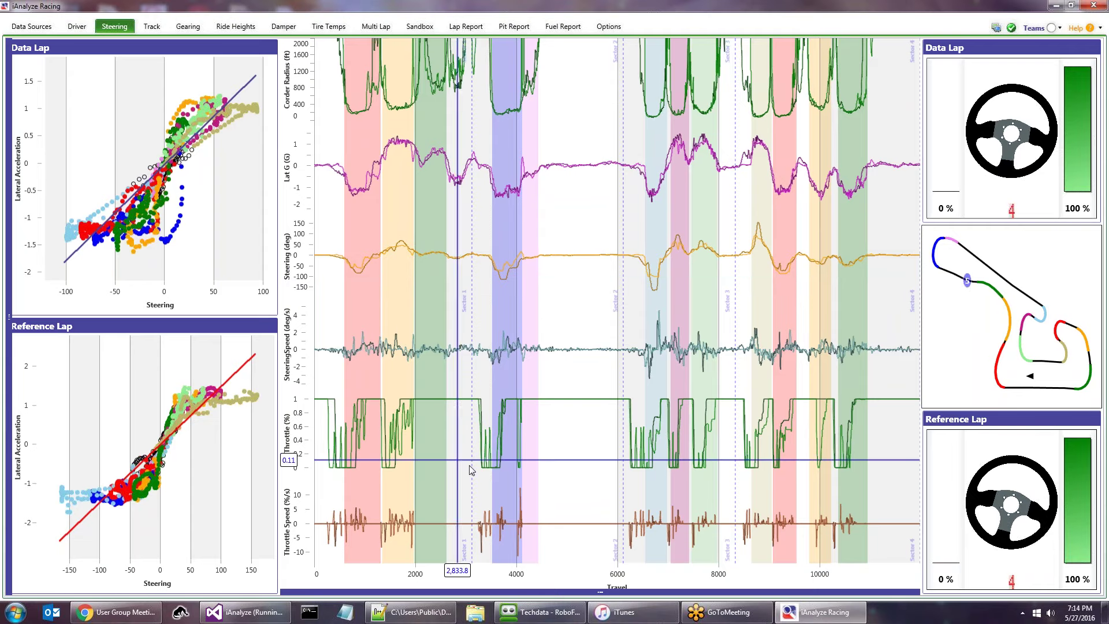
{"action": "scroll", "coordinate": [497, 462], "scroll_direction": "up", "scroll_amount": 5}
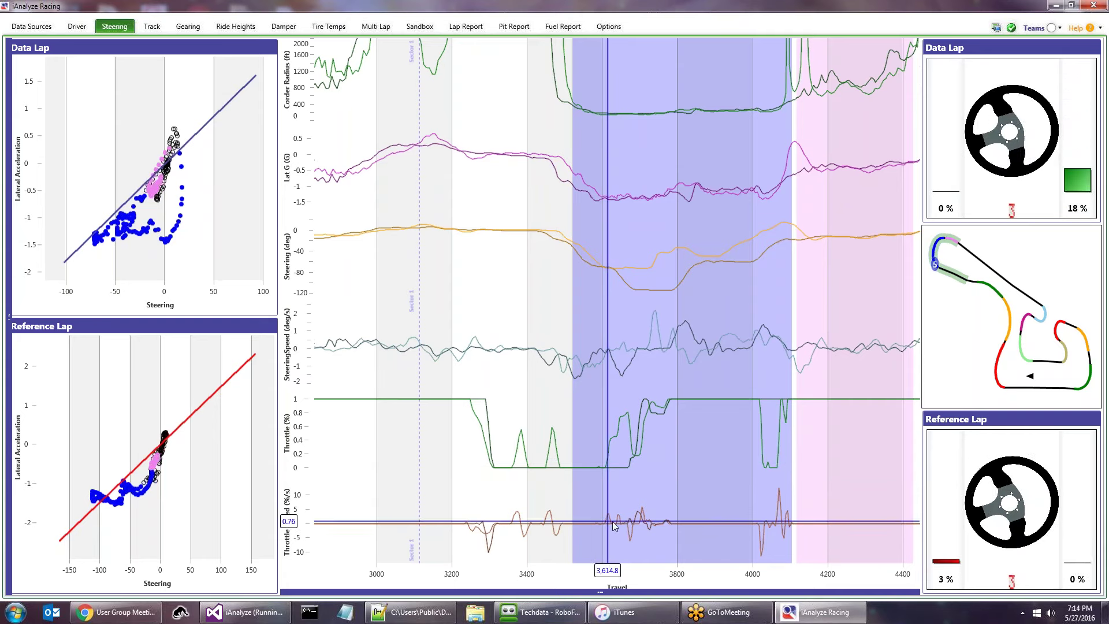
{"action": "double_click", "coordinate": [709, 490]}
{"action": "scroll", "coordinate": [709, 491], "scroll_direction": "down", "scroll_amount": 1}
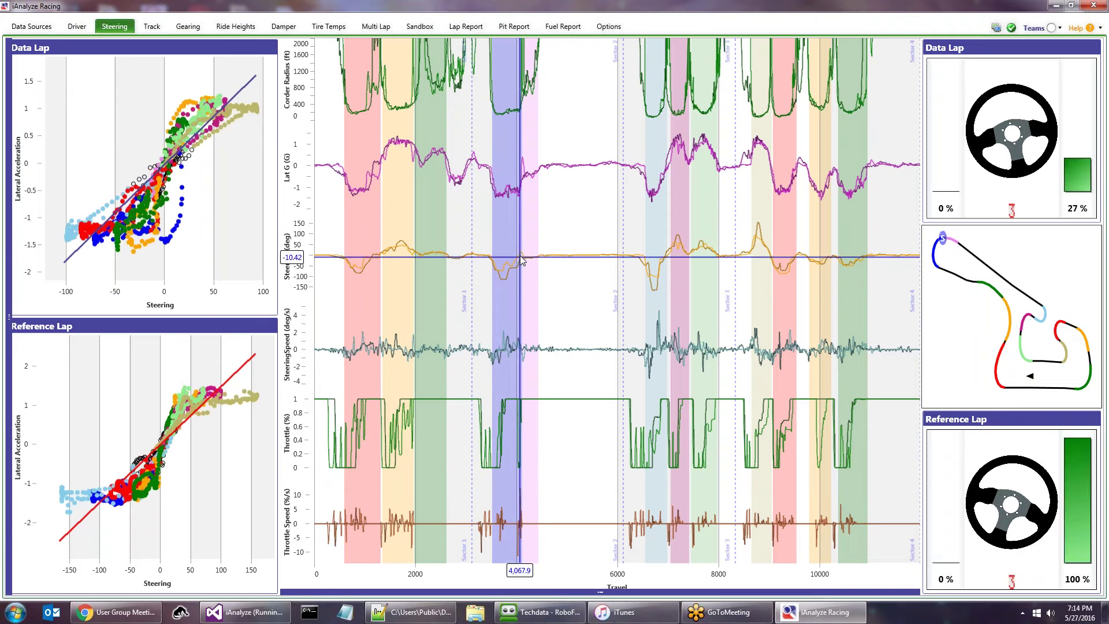
- Hide the reference lap's SteeringWheelAngle and LatAccel traces while viewing the olive corner
{"action": "left_click", "coordinate": [775, 275]}
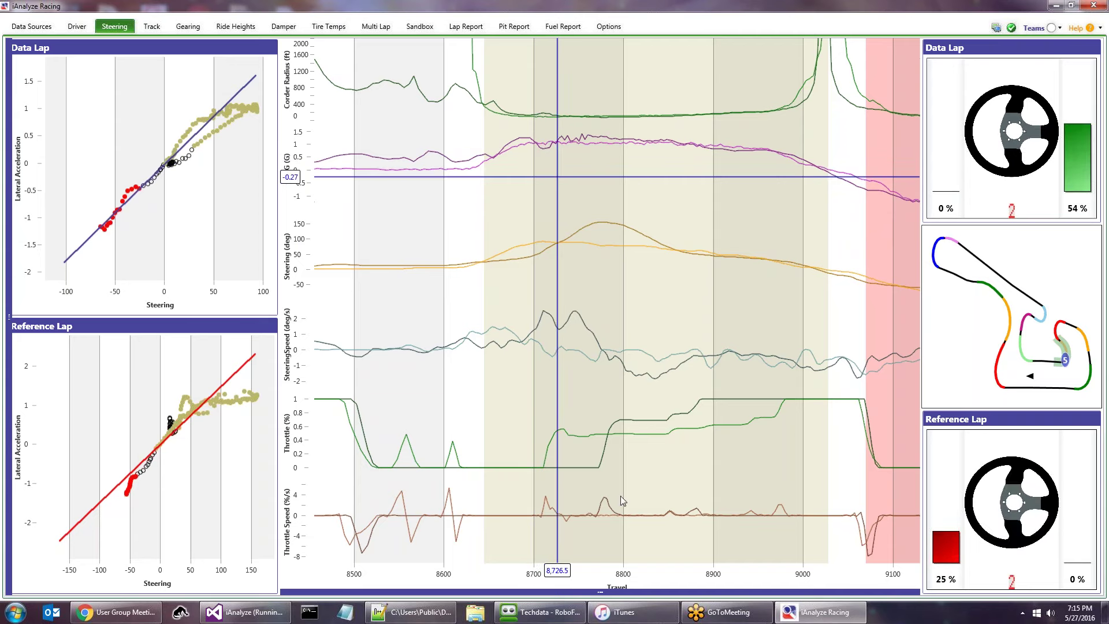
{"action": "left_click", "coordinate": [612, 593]}
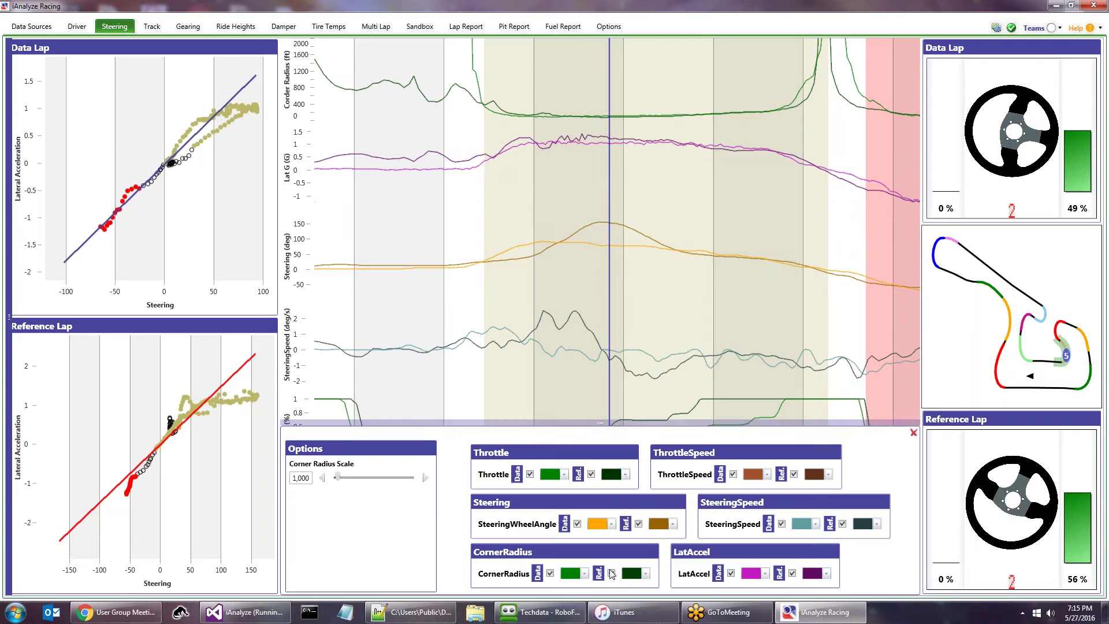
{"action": "left_click", "coordinate": [639, 523]}
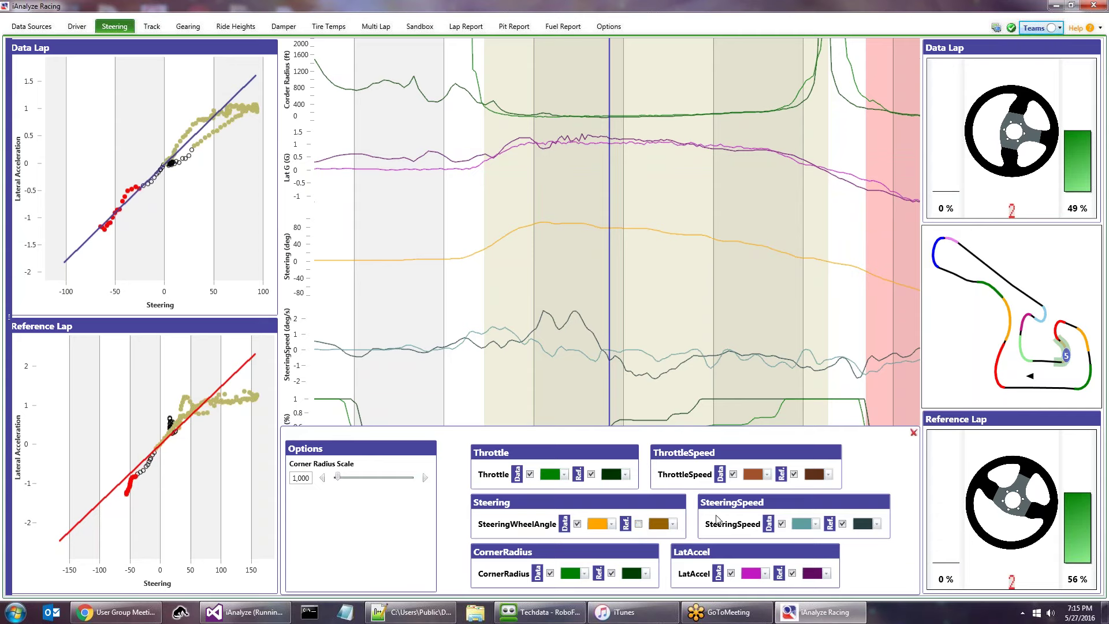
{"action": "left_click", "coordinate": [793, 573]}
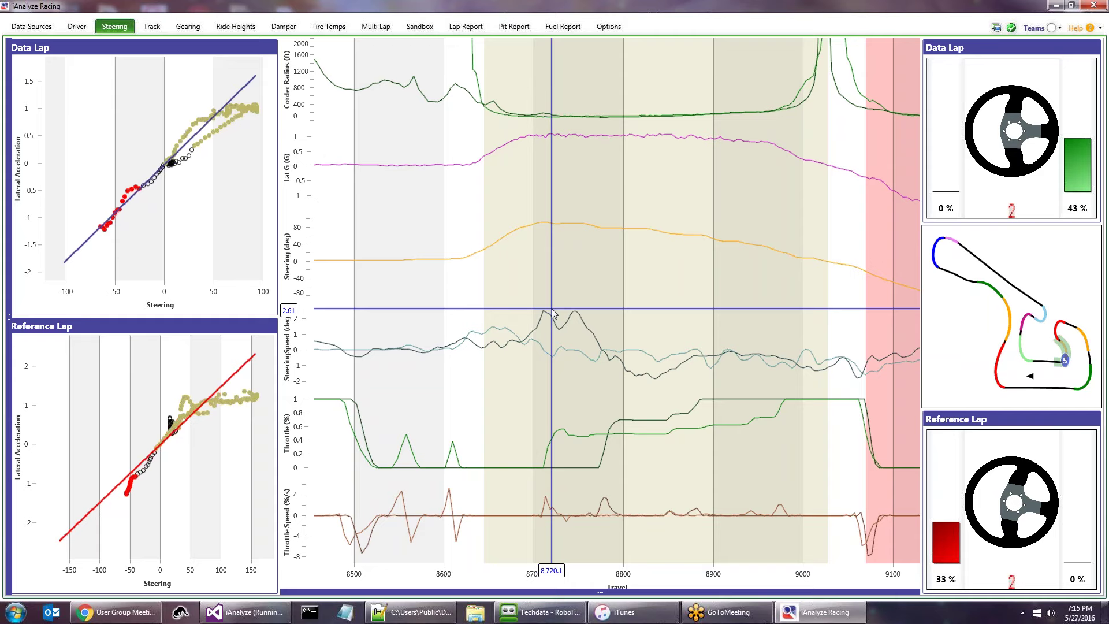
- Compare both laps' steering and throttle traces through the first red corner, about 400 to 1,370 travel, and return to the full-lap view
{"action": "double_click", "coordinate": [552, 309]}
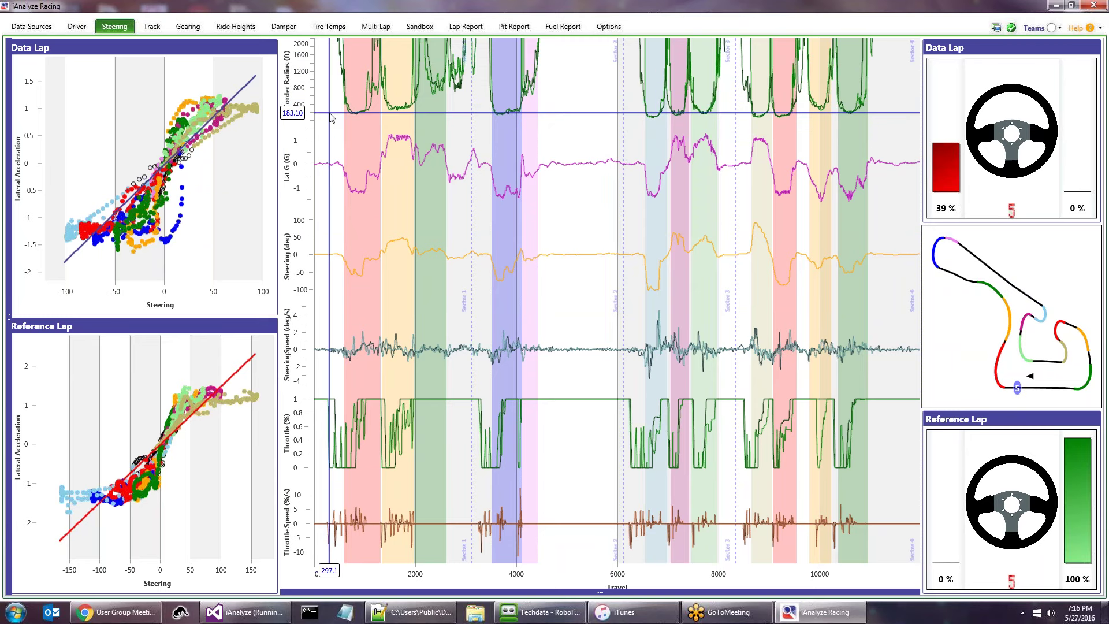
{"action": "mouse_move", "coordinate": [337, 114]}
{"action": "left_mouse_down"}
{"action": "mouse_move", "coordinate": [442, 118]}
{"action": "mouse_move", "coordinate": [365, 114]}
{"action": "mouse_move", "coordinate": [383, 116]}
{"action": "left_mouse_up"}
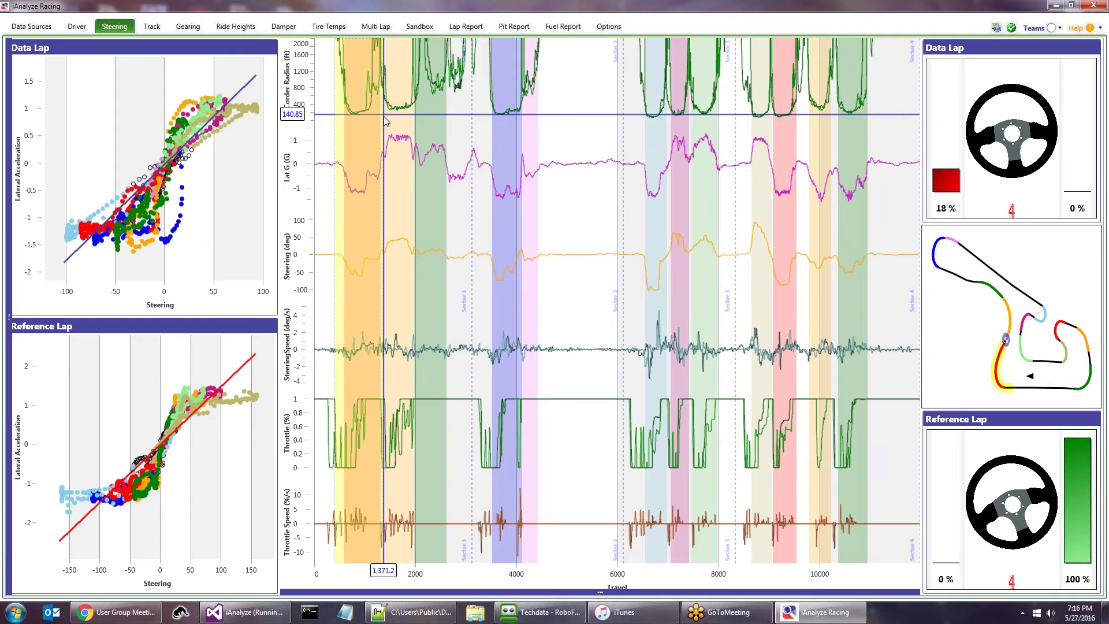
{"action": "left_click_drag", "start_coordinate": [384, 116], "coordinate": [384, 117]}
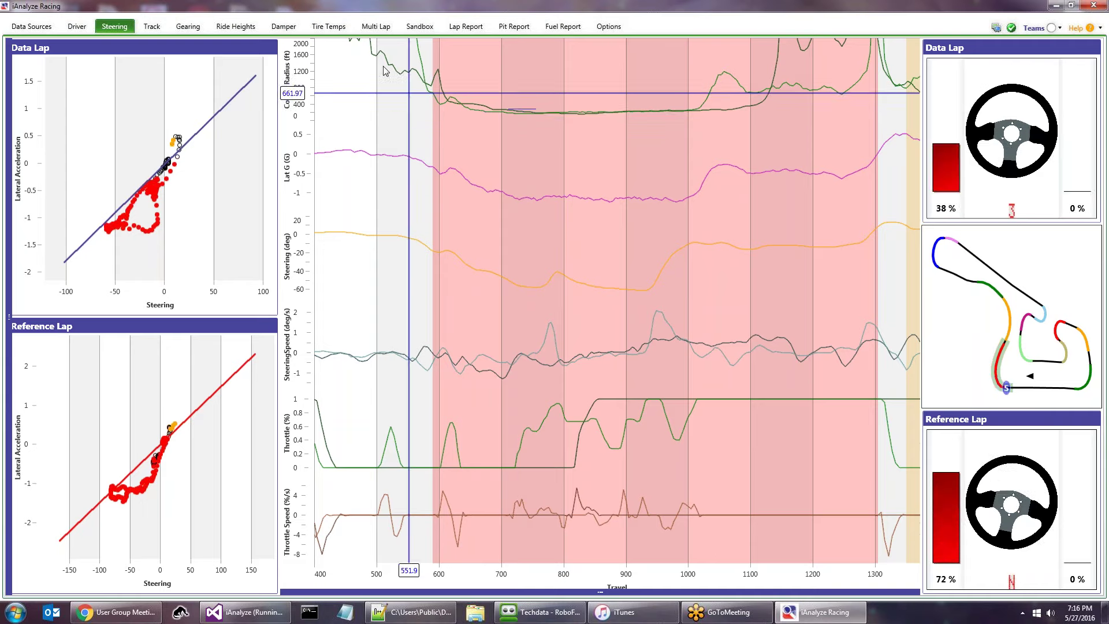
{"action": "left_click", "coordinate": [694, 126]}
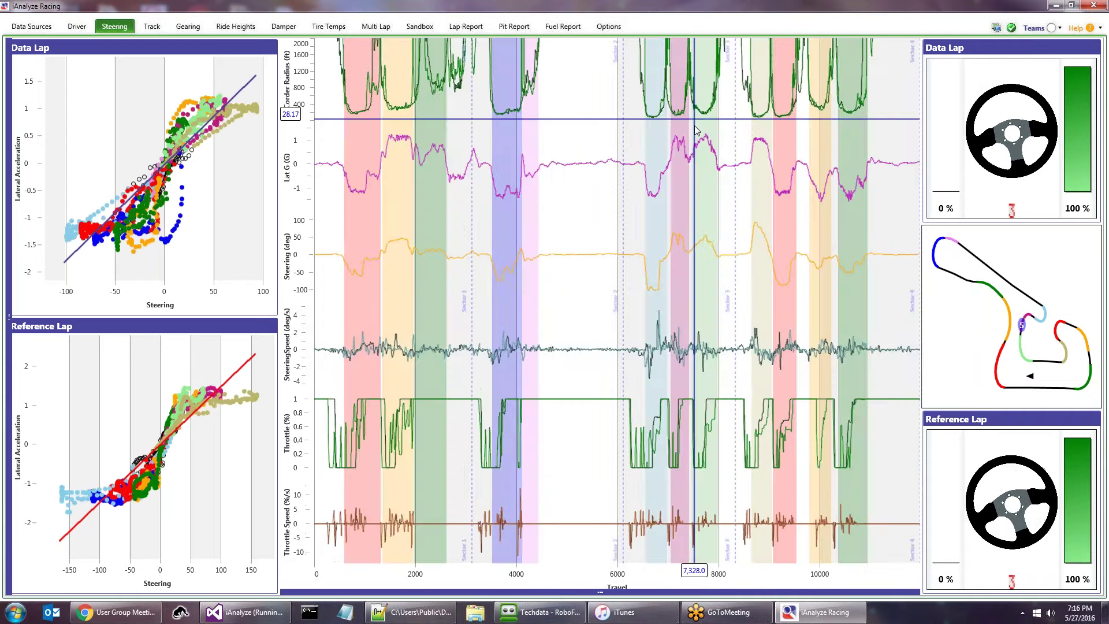
{"action": "left_click_drag", "start_coordinate": [694, 125], "coordinate": [554, 99]}
{"action": "left_click", "coordinate": [565, 111]}
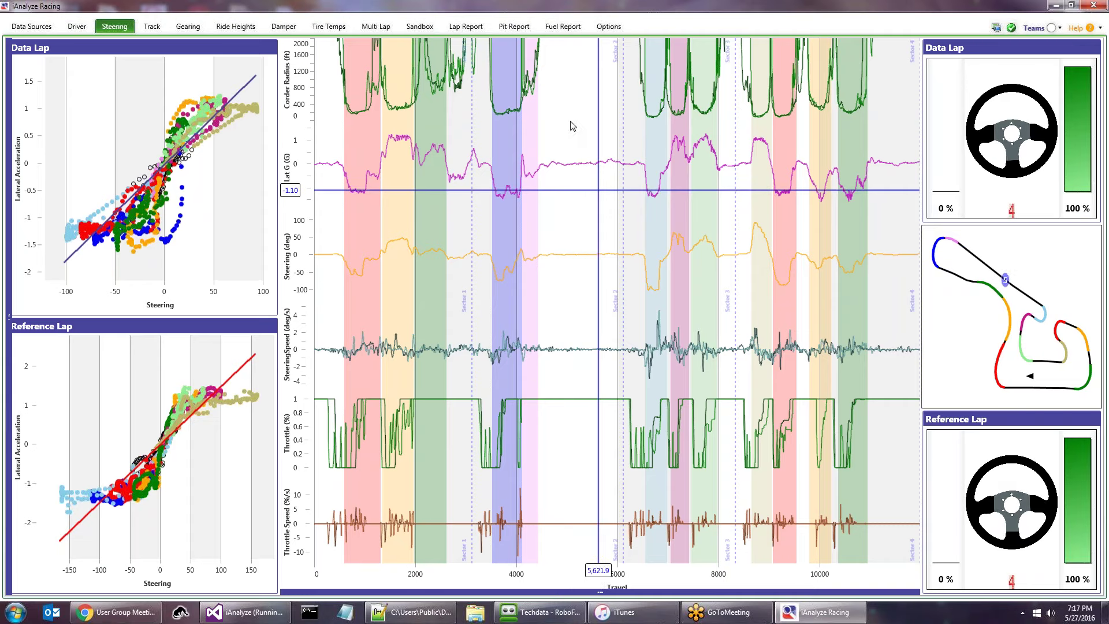
- In the telemetry memory management options, set the session driver's fastest laps to keep to 5 laps
{"action": "left_click", "coordinate": [609, 27]}
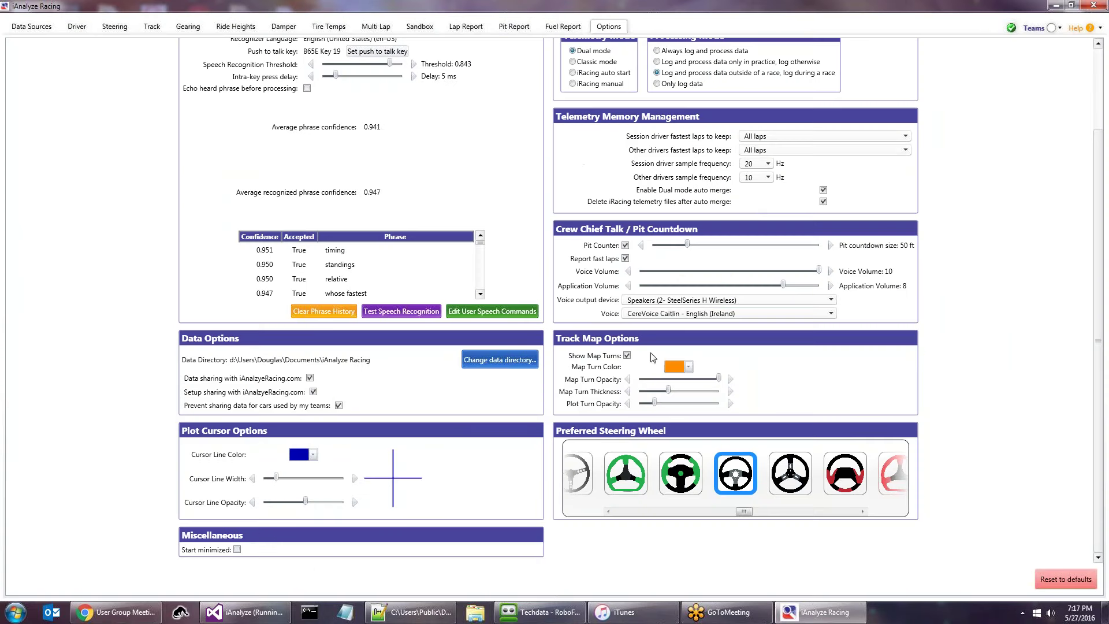
{"action": "scroll", "coordinate": [1021, 178], "scroll_direction": "up", "scroll_amount": 3}
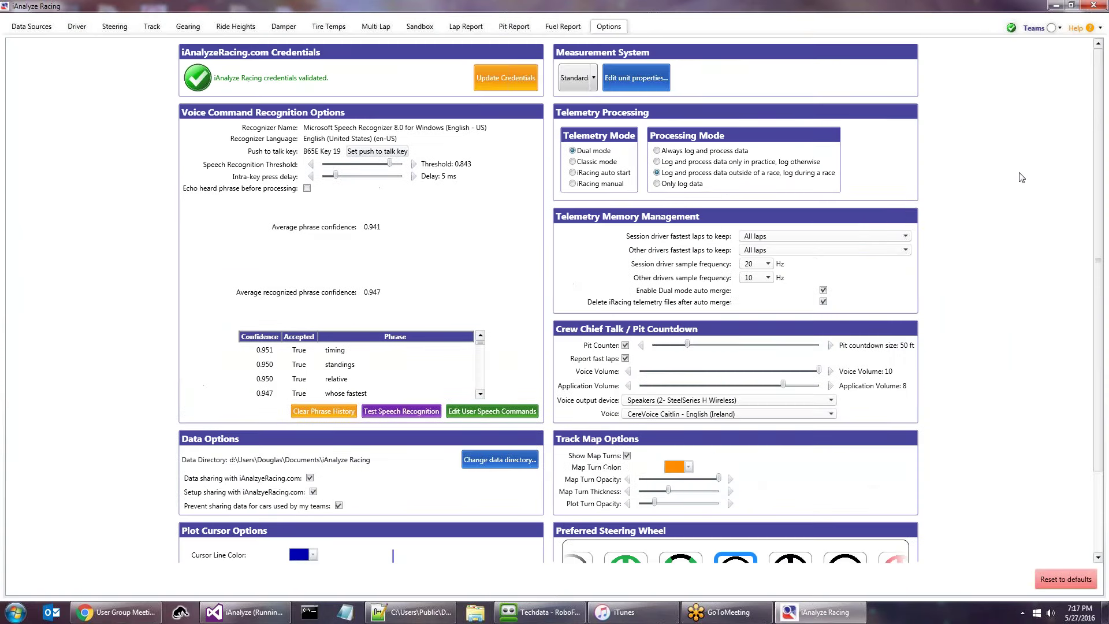
{"action": "mouse_move", "coordinate": [671, 173]}
{"action": "left_click", "coordinate": [789, 235]}
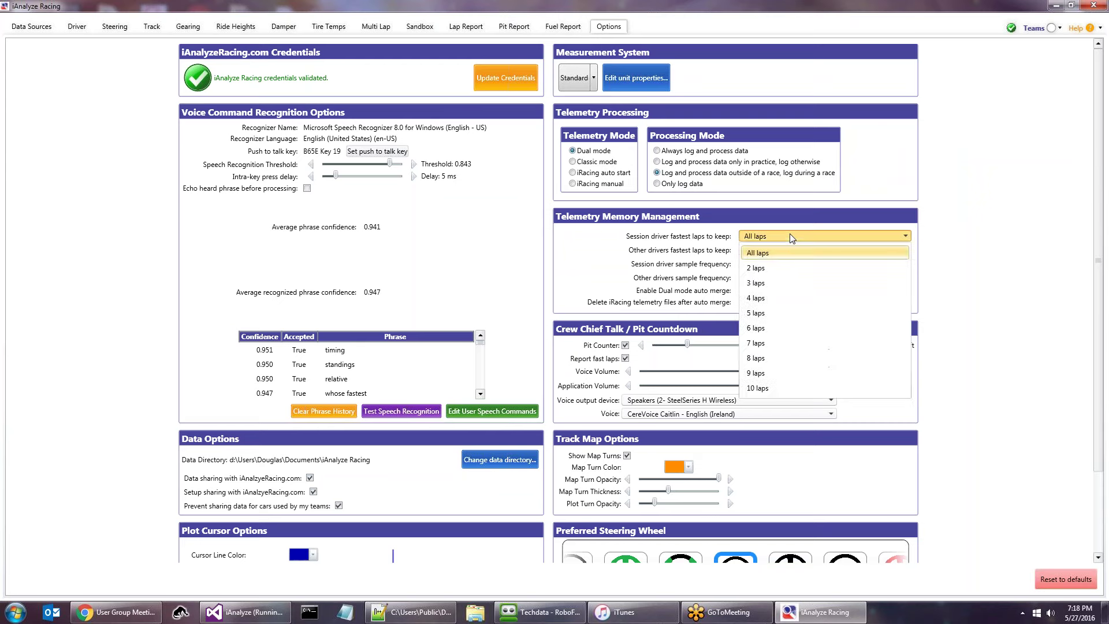
{"action": "left_click", "coordinate": [789, 234]}
{"action": "left_click", "coordinate": [791, 239]}
{"action": "left_click", "coordinate": [791, 239]}
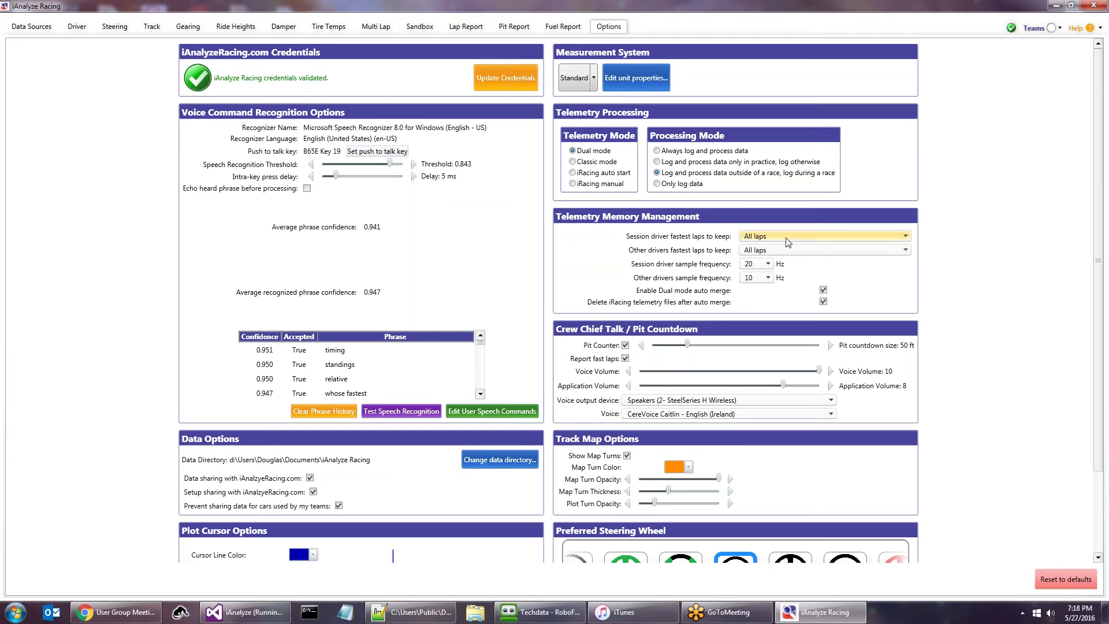
{"action": "left_click", "coordinate": [786, 238]}
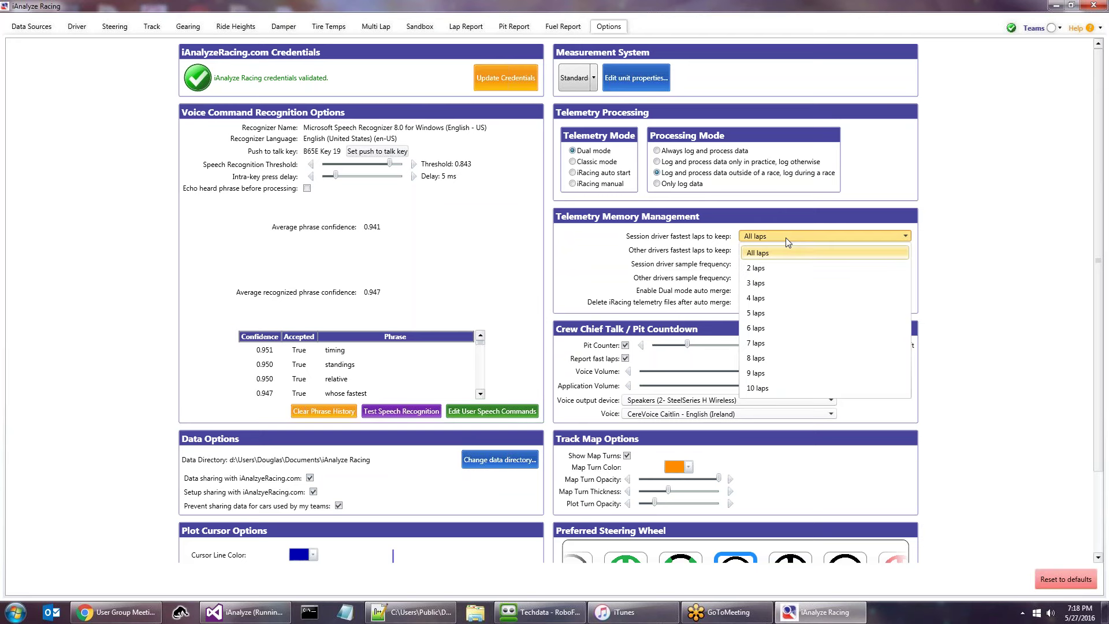
{"action": "left_click", "coordinate": [766, 313]}
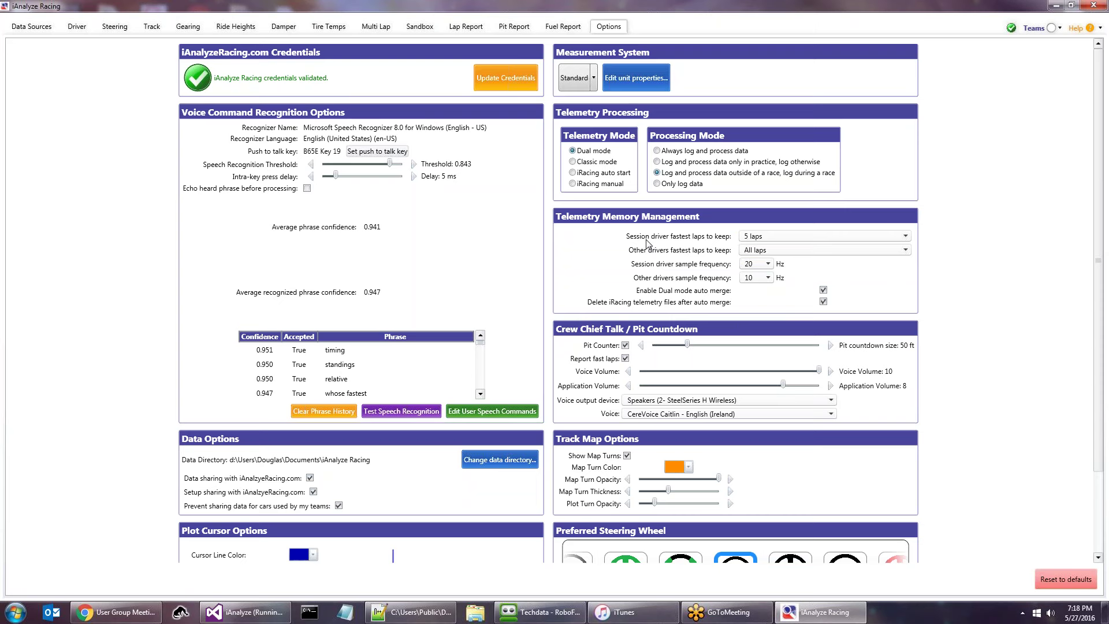
- Set the other drivers' fastest laps to keep to 2 laps and review the sample frequency choices for other drivers
{"action": "left_click", "coordinate": [760, 257]}
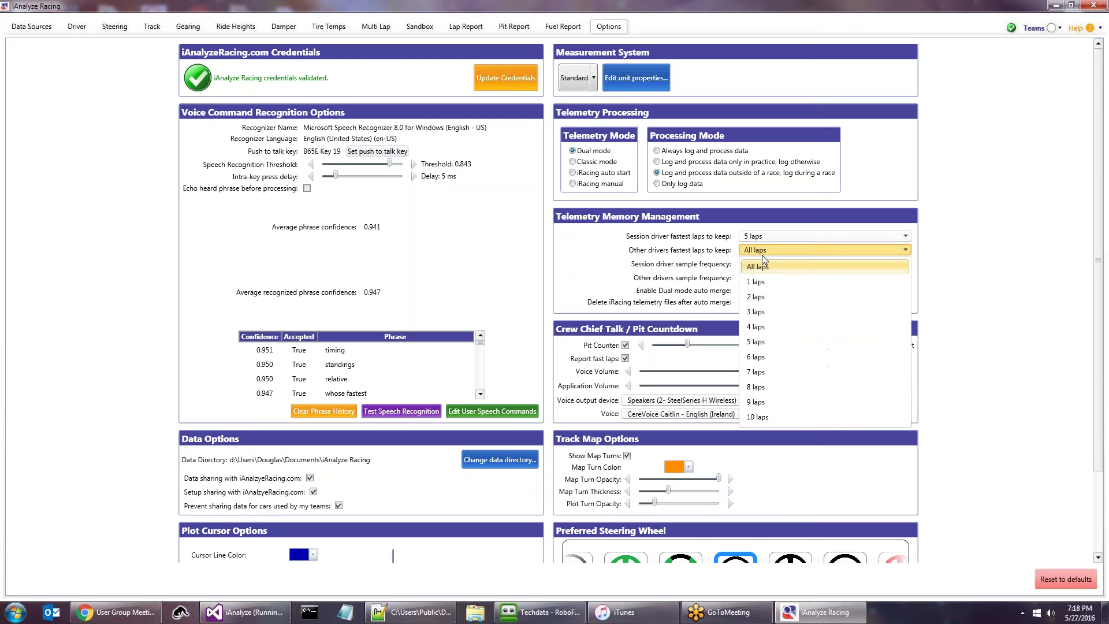
{"action": "left_click", "coordinate": [772, 289]}
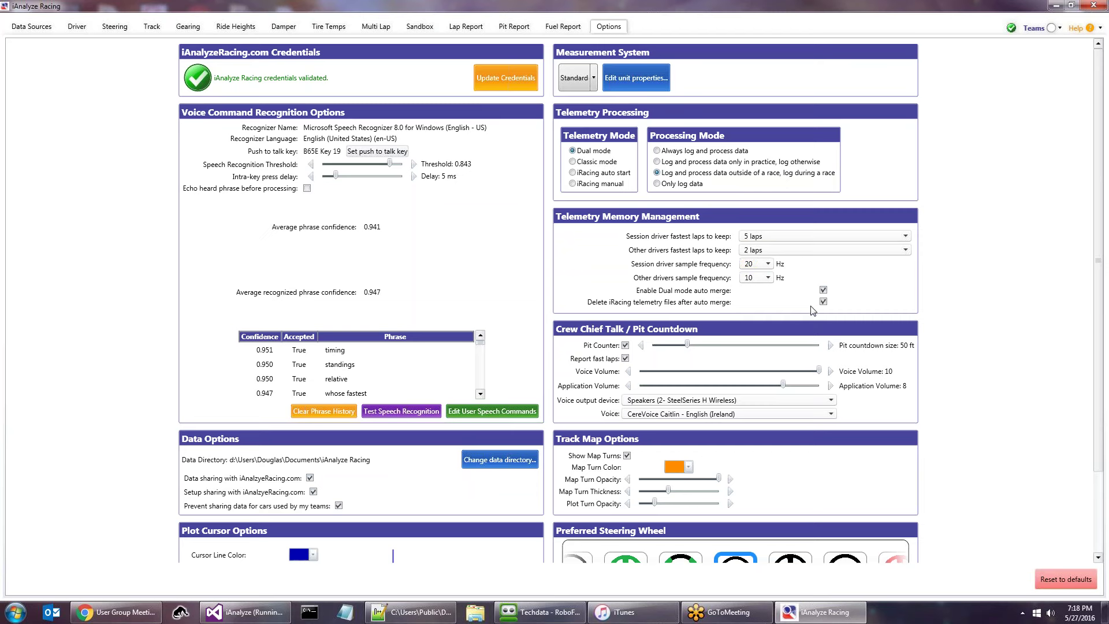
{"action": "left_click", "coordinate": [768, 278]}
{"action": "left_click", "coordinate": [770, 282]}
{"action": "left_click", "coordinate": [770, 282]}
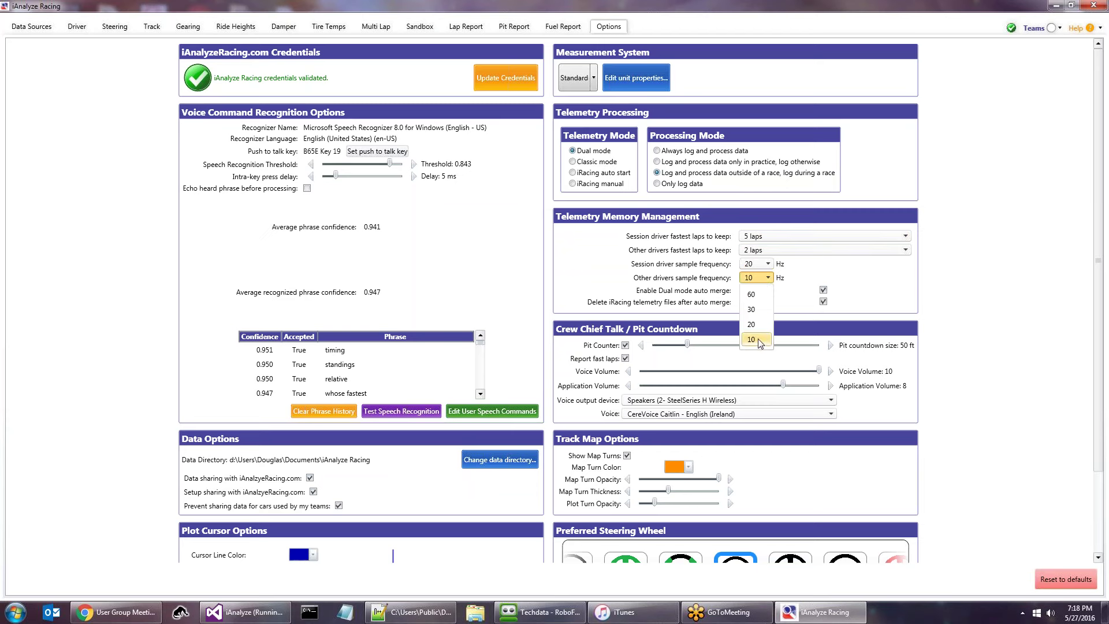
{"action": "left_click", "coordinate": [754, 278]}
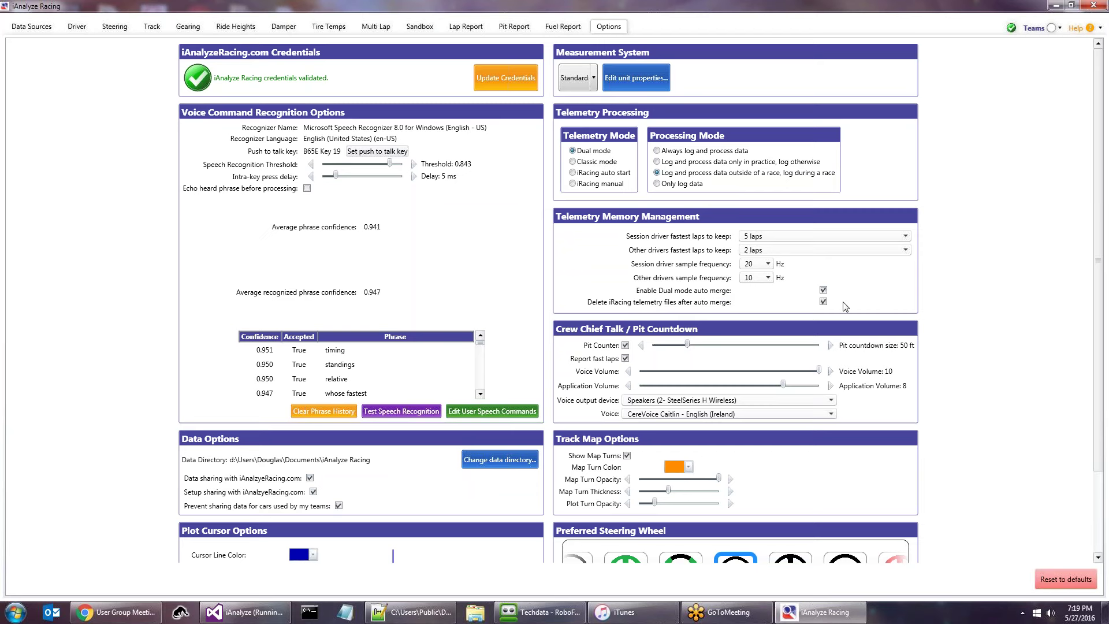
{"action": "mouse_move", "coordinate": [825, 305]}
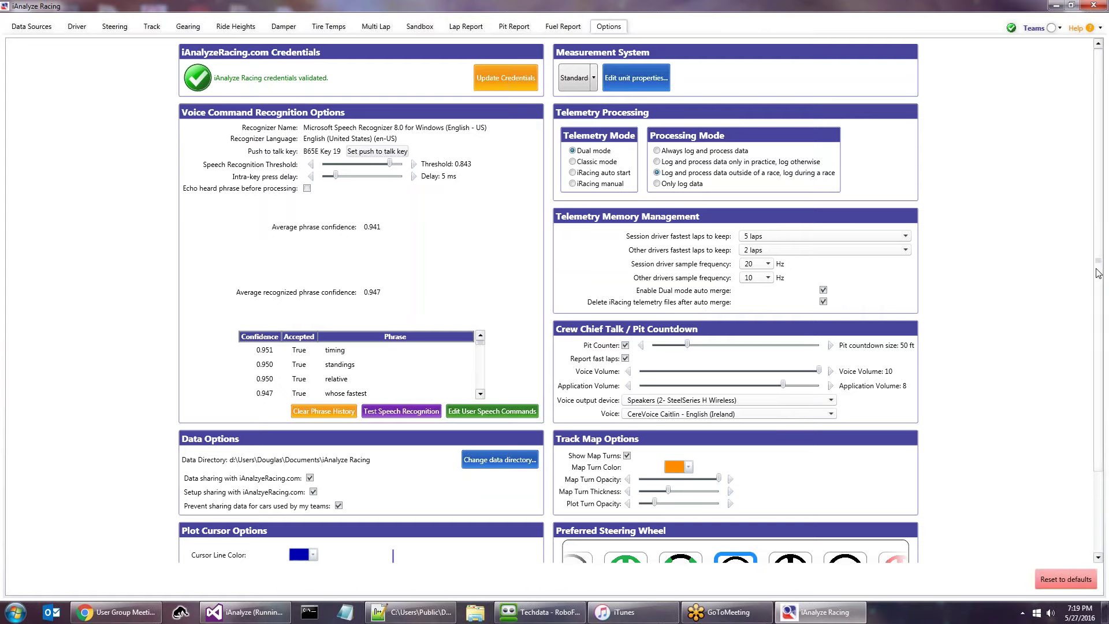
- Enable the Start minimized option in the miscellaneous settings, and disable it again
{"action": "scroll", "coordinate": [1091, 280], "scroll_direction": "down", "scroll_amount": 1}
{"action": "scroll", "coordinate": [641, 300], "scroll_direction": "down", "scroll_amount": 1}
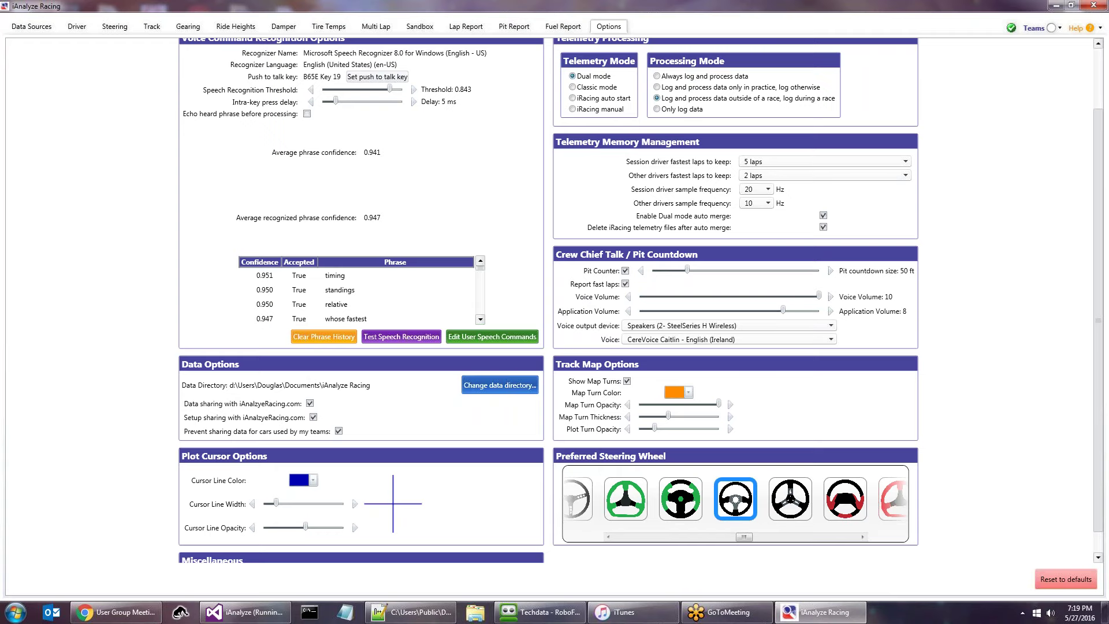
{"action": "scroll", "coordinate": [641, 300], "scroll_direction": "down", "scroll_amount": 1}
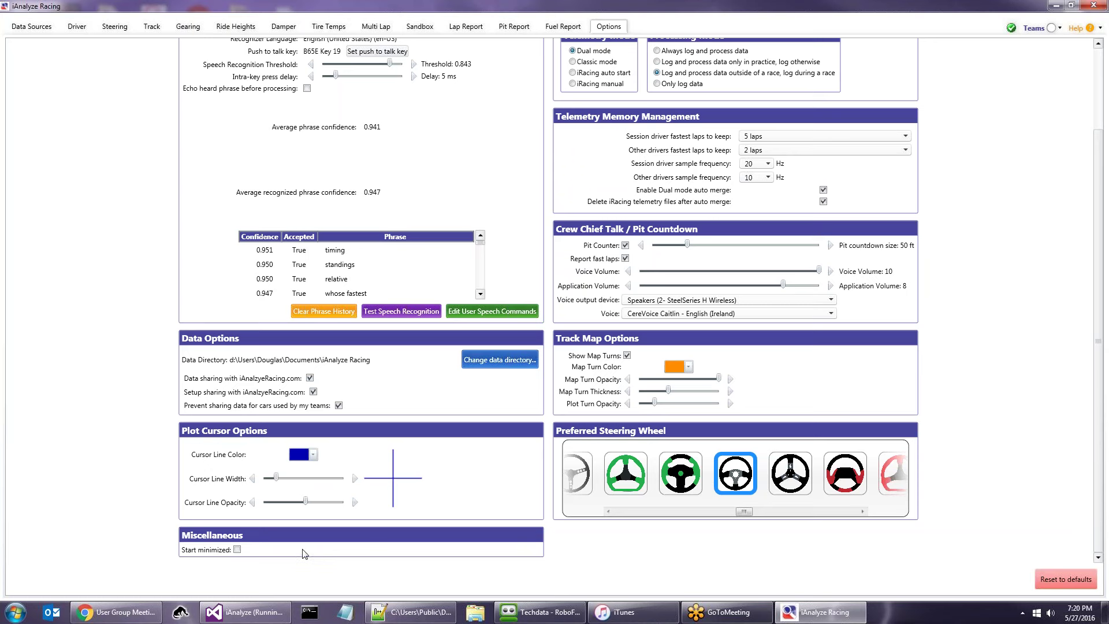
{"action": "left_click", "coordinate": [237, 550]}
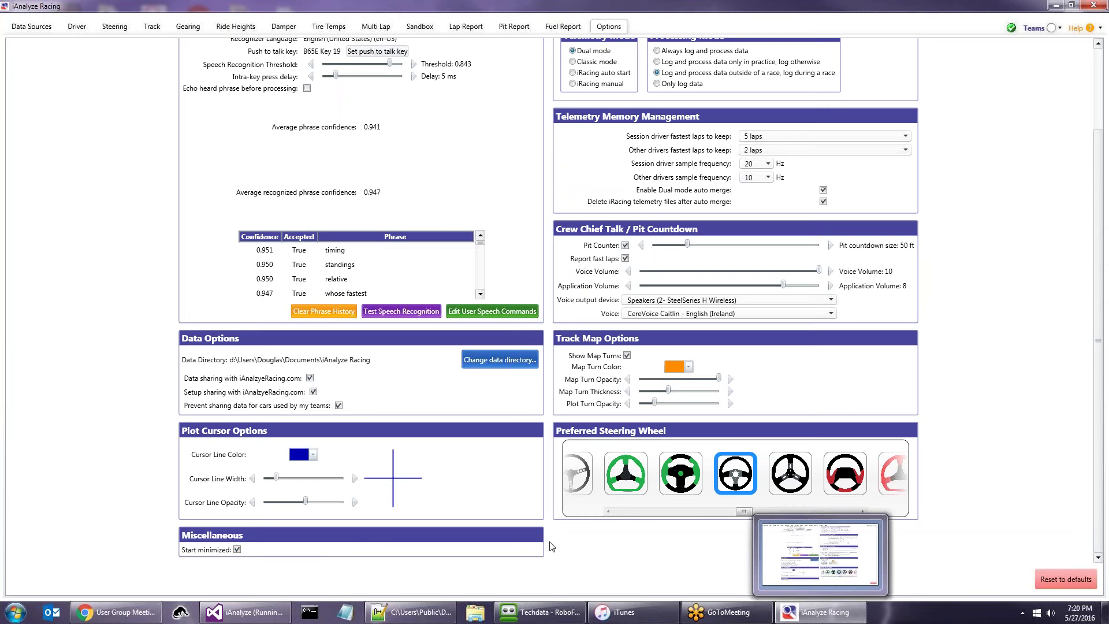
{"action": "left_click", "coordinate": [238, 549]}
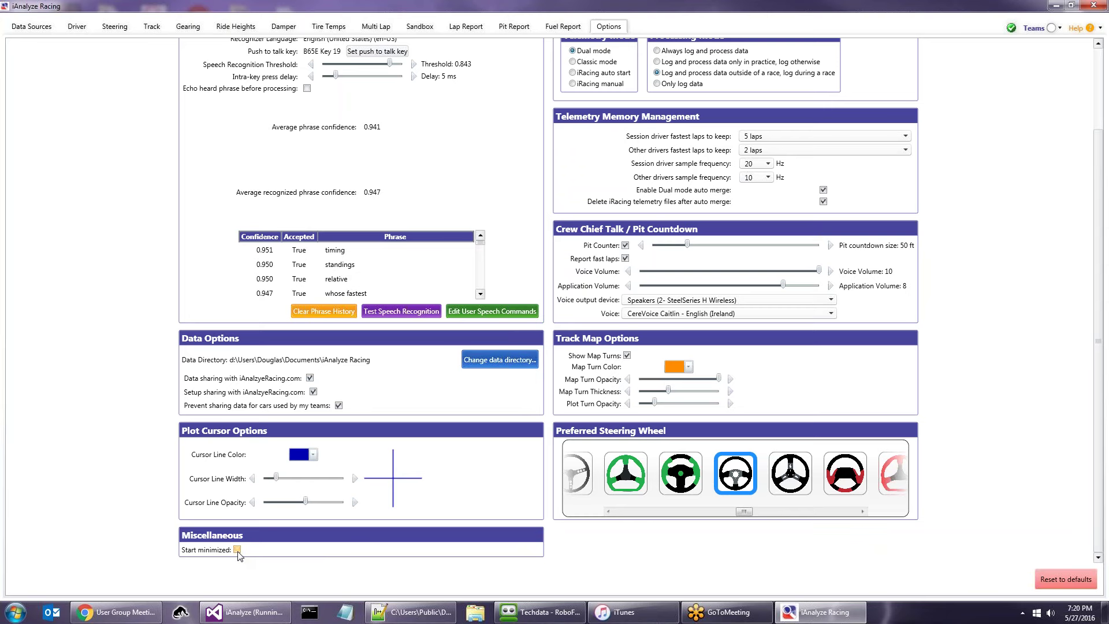
{"action": "scroll", "coordinate": [991, 485], "scroll_direction": "up", "scroll_amount": 3}
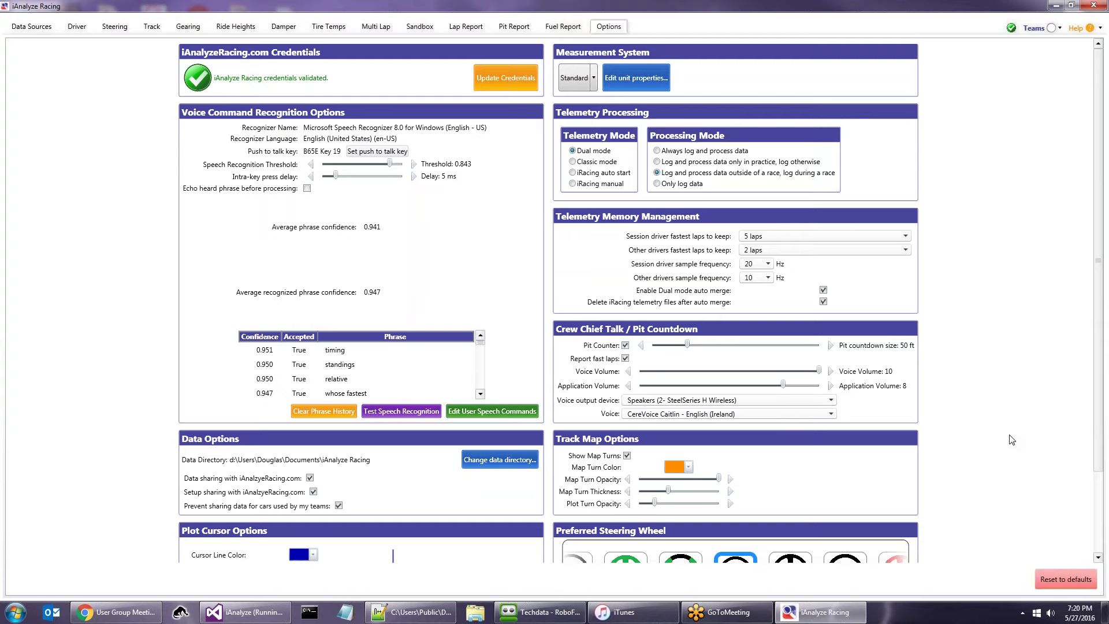
- In the fuel report, set the strategy method of the Standard, Aggressive and Conservative strategies to Lap Time
{"action": "left_click", "coordinate": [561, 27]}
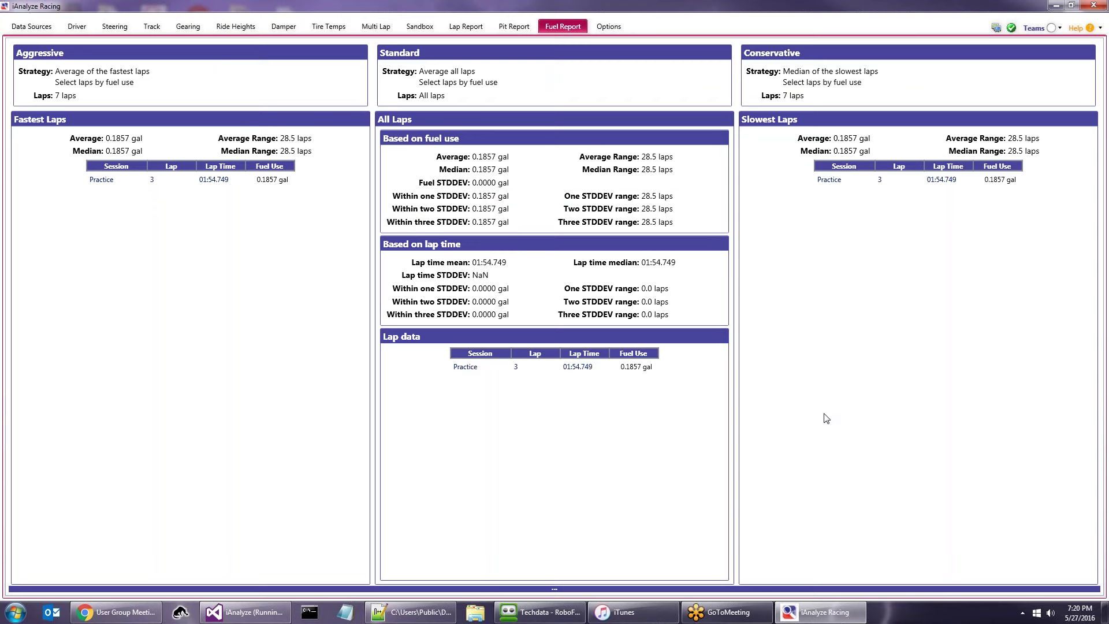
{"action": "left_click", "coordinate": [613, 590]}
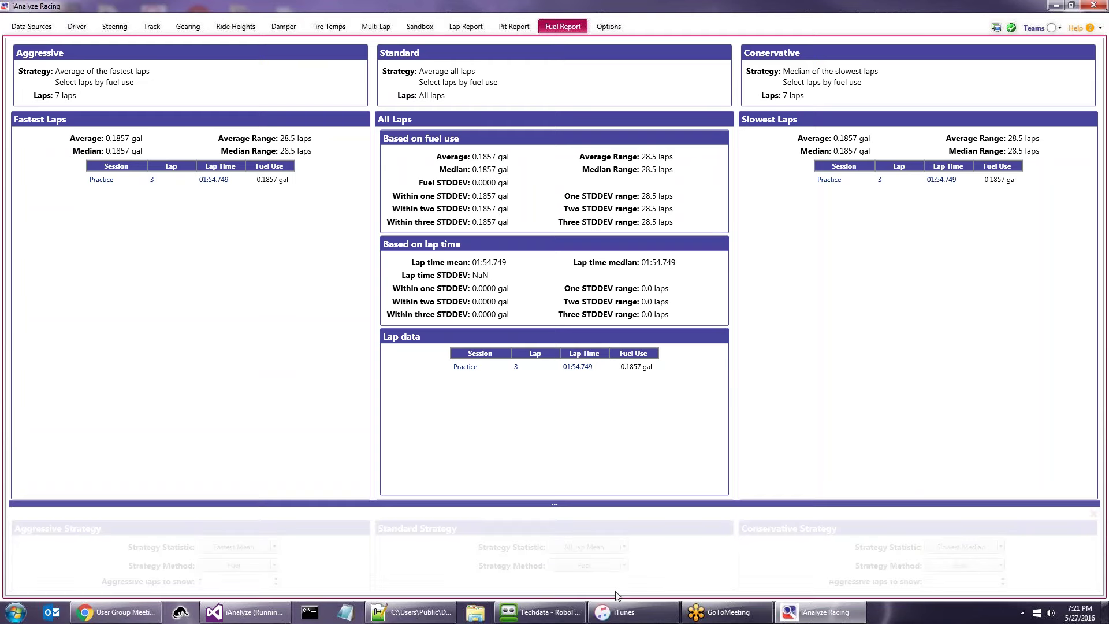
{"action": "mouse_move", "coordinate": [617, 596]}
{"action": "scroll", "coordinate": [615, 569], "scroll_direction": "down", "scroll_amount": 1}
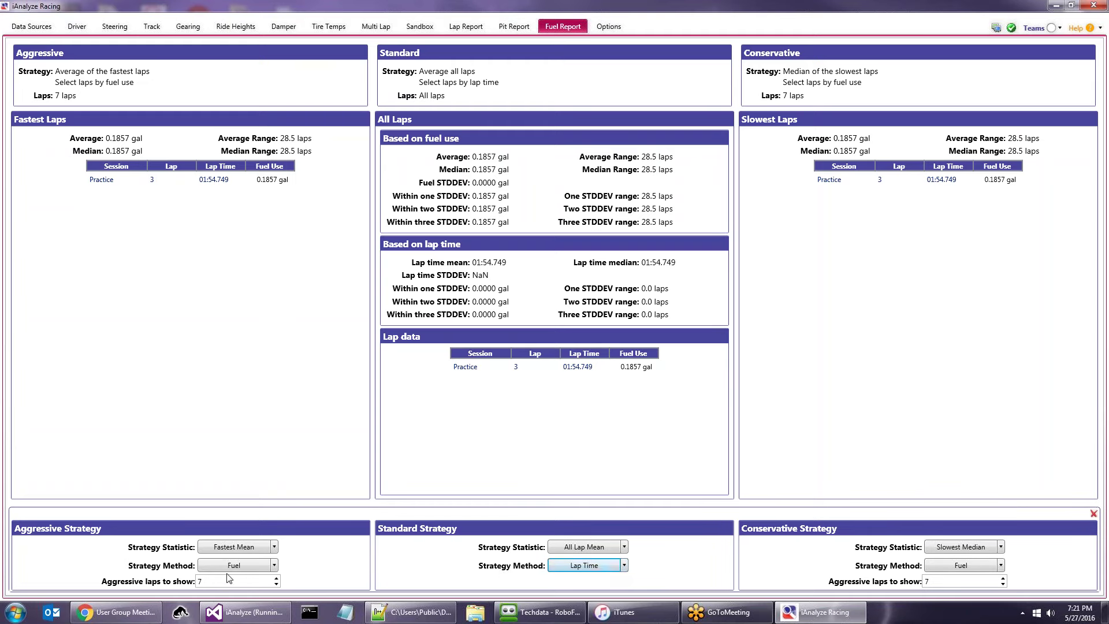
{"action": "scroll", "coordinate": [230, 567], "scroll_direction": "down", "scroll_amount": 1}
{"action": "scroll", "coordinate": [989, 571], "scroll_direction": "down", "scroll_amount": 1}
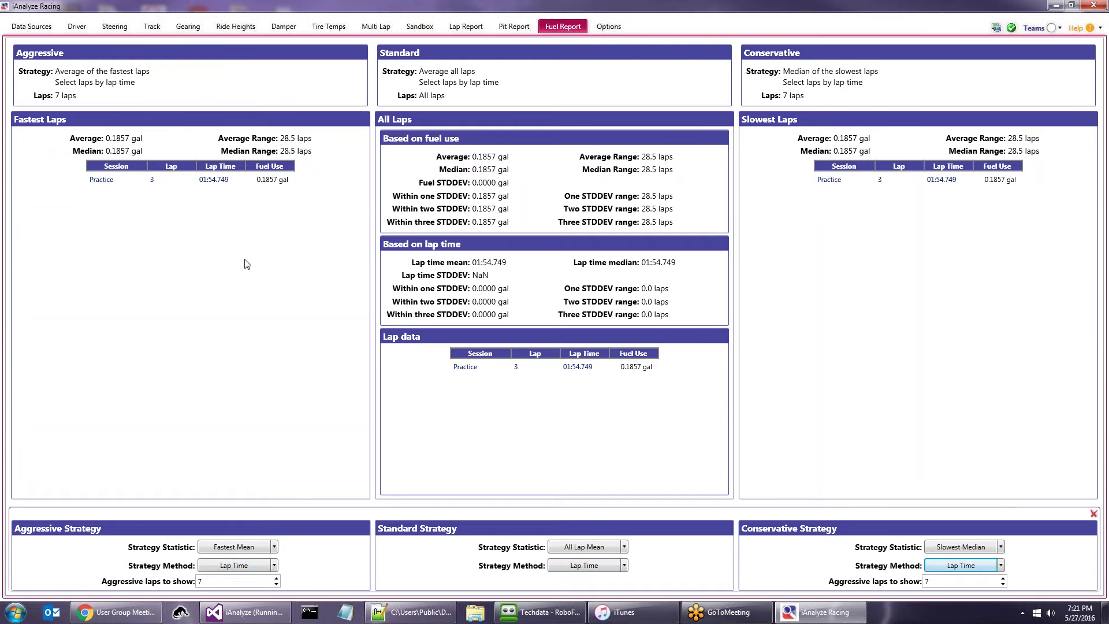
- Load the Bristol Motor Speedway session in the Skip Barber Formula 2000 as the map source
{"action": "left_click", "coordinate": [30, 26]}
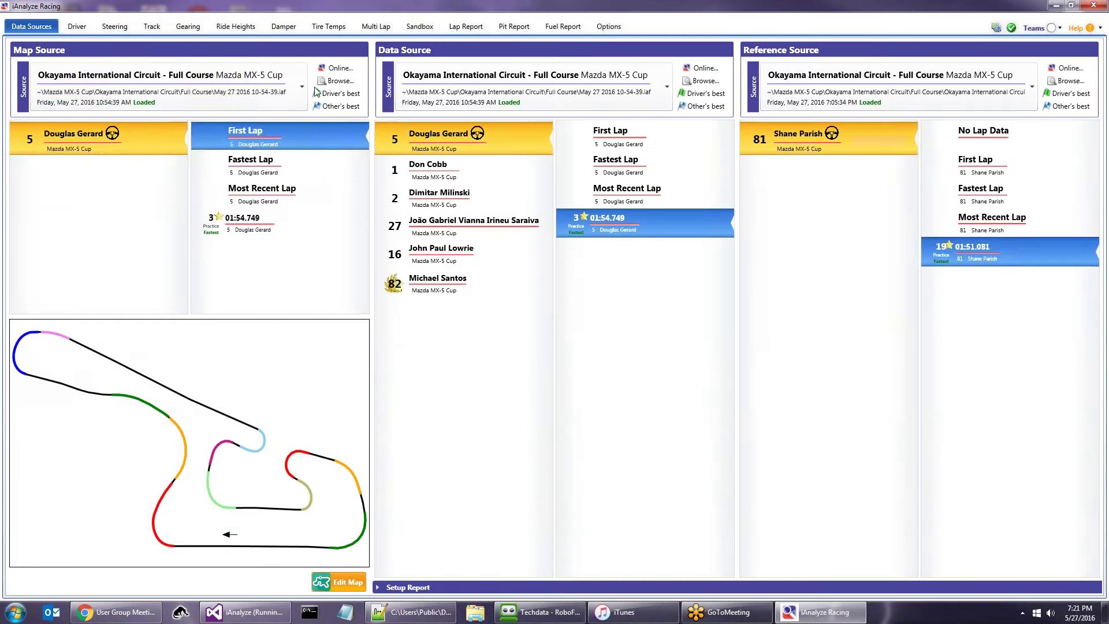
{"action": "left_click", "coordinate": [304, 87]}
{"action": "left_click", "coordinate": [214, 321]}
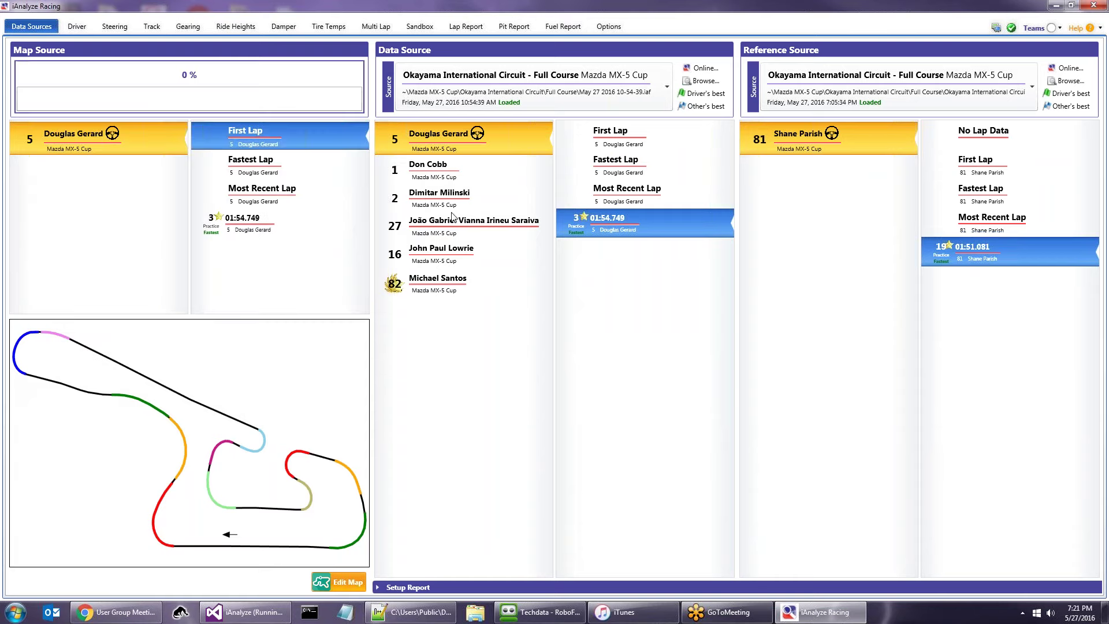
- Load the same Bristol Motor Speedway Skip Barber Formula 2000 session as both the data source and the reference source
{"action": "left_click", "coordinate": [553, 79]}
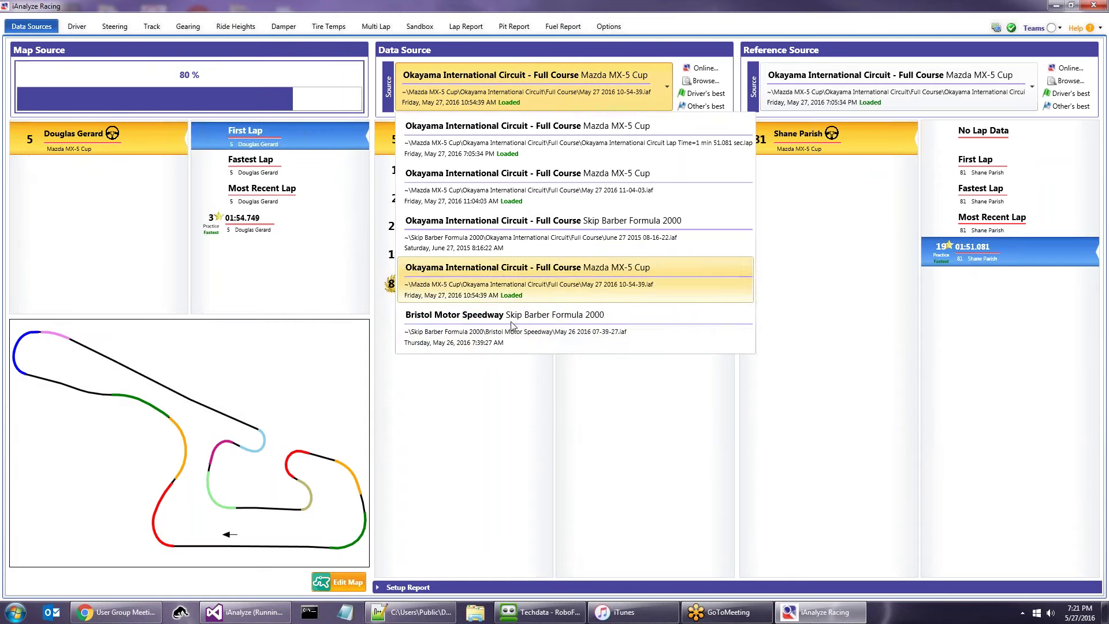
{"action": "left_click", "coordinate": [505, 399]}
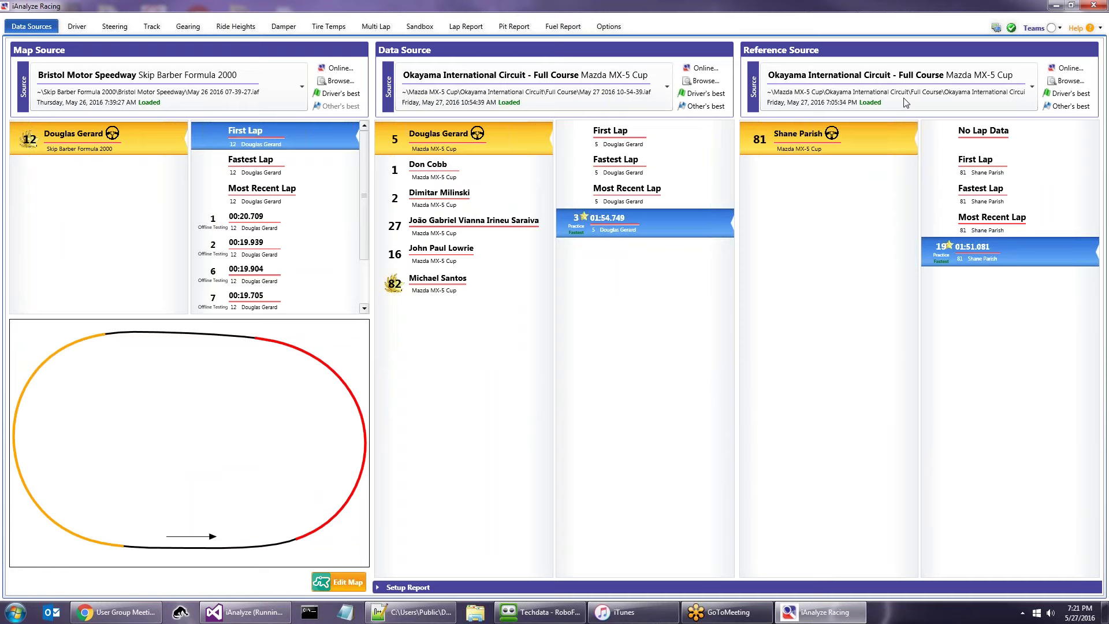
{"action": "left_click", "coordinate": [548, 105]}
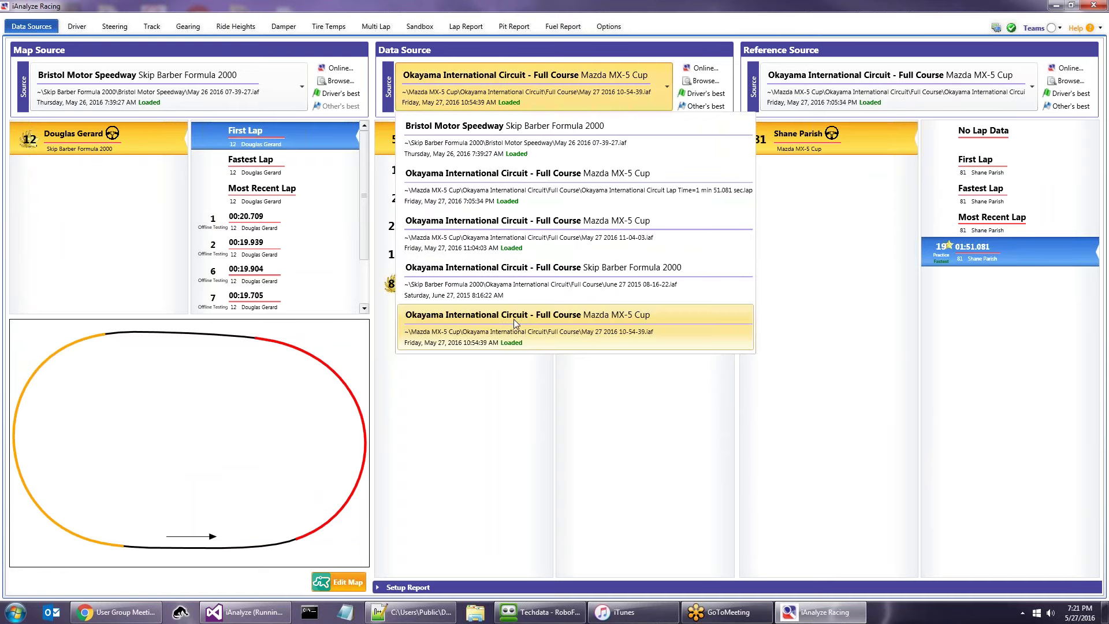
{"action": "left_click", "coordinate": [538, 86]}
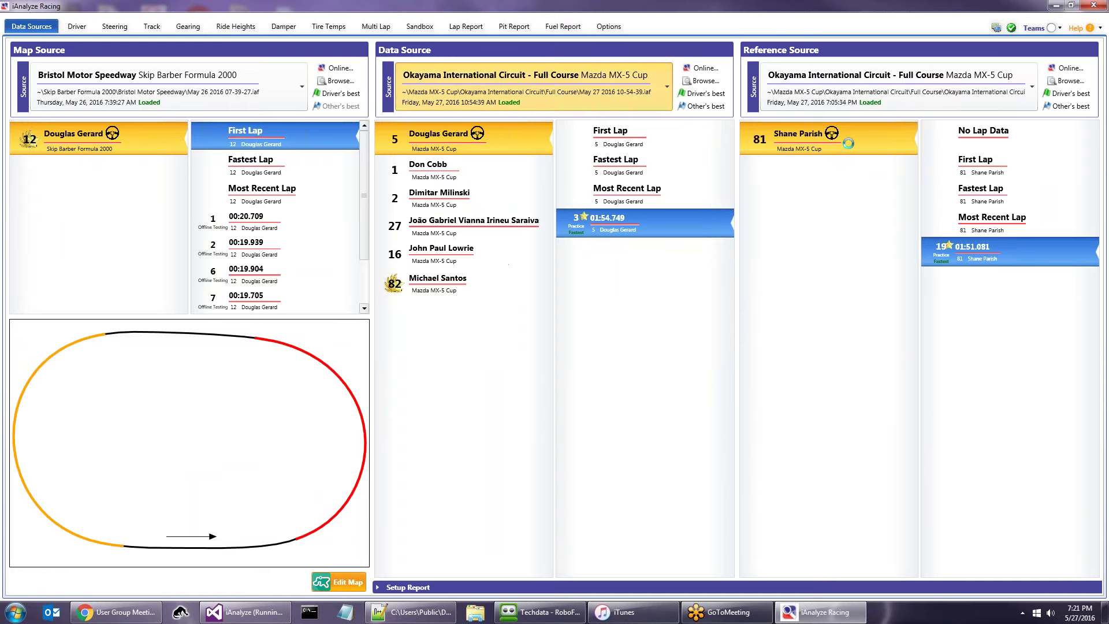
{"action": "left_click", "coordinate": [899, 101]}
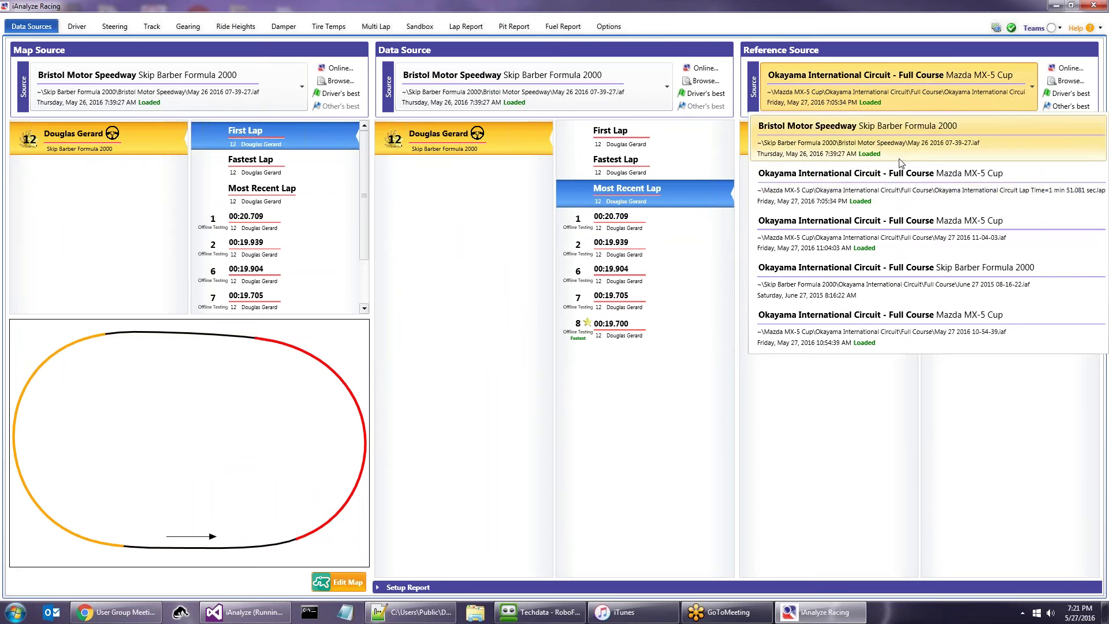
{"action": "left_click", "coordinate": [899, 171]}
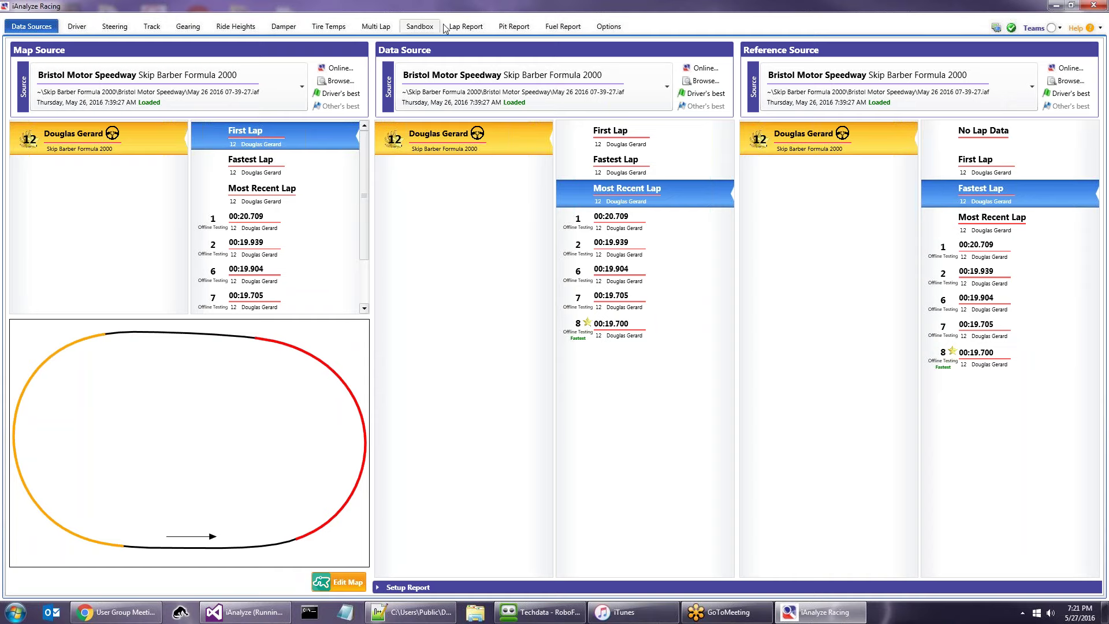
- In the fuel report, set the Standard strategy's statistic to All Lap Median
{"action": "left_click", "coordinate": [562, 27]}
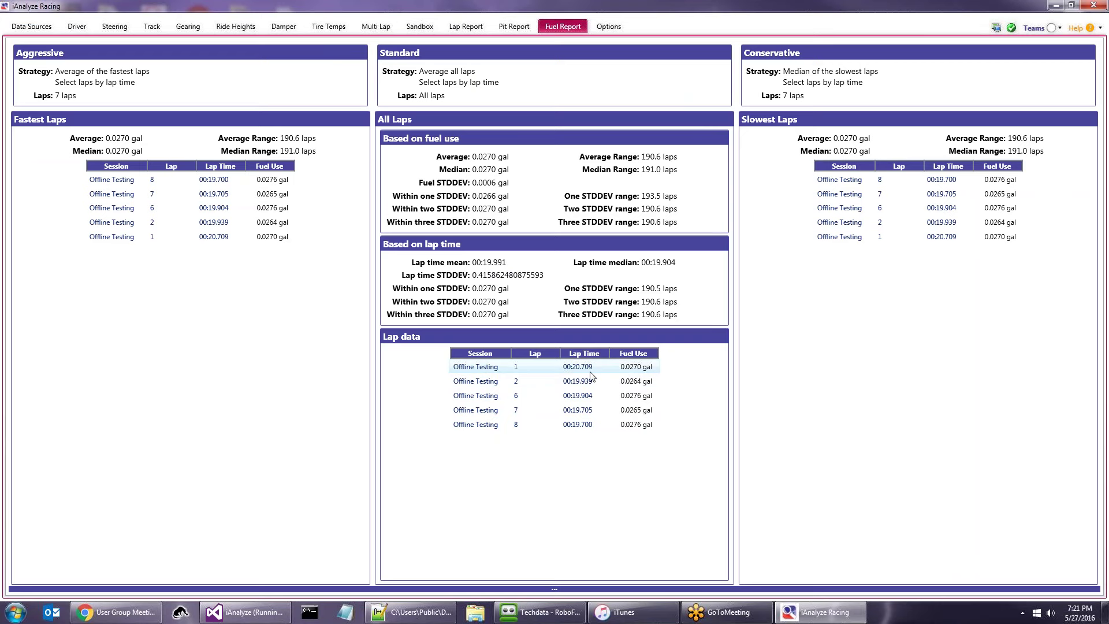
{"action": "left_click", "coordinate": [539, 589]}
{"action": "scroll", "coordinate": [603, 553], "scroll_direction": "up", "scroll_amount": 2}
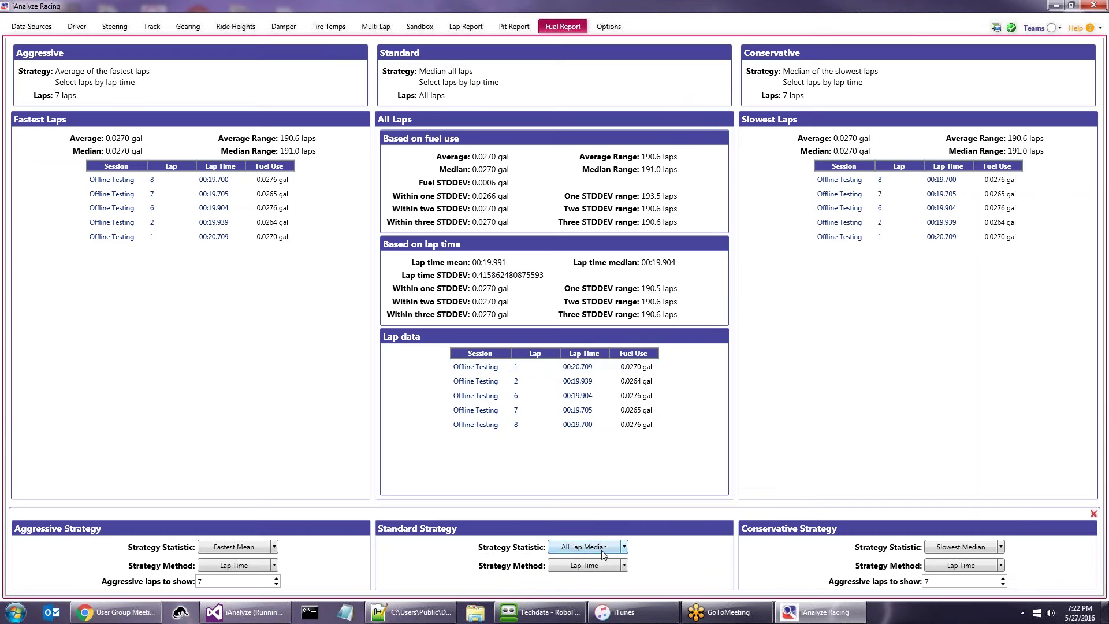
- In the fuel report, set the Standard strategy's statistic to Fastest Mean and its method to Fuel
{"action": "scroll", "coordinate": [601, 570], "scroll_direction": "down", "scroll_amount": 1}
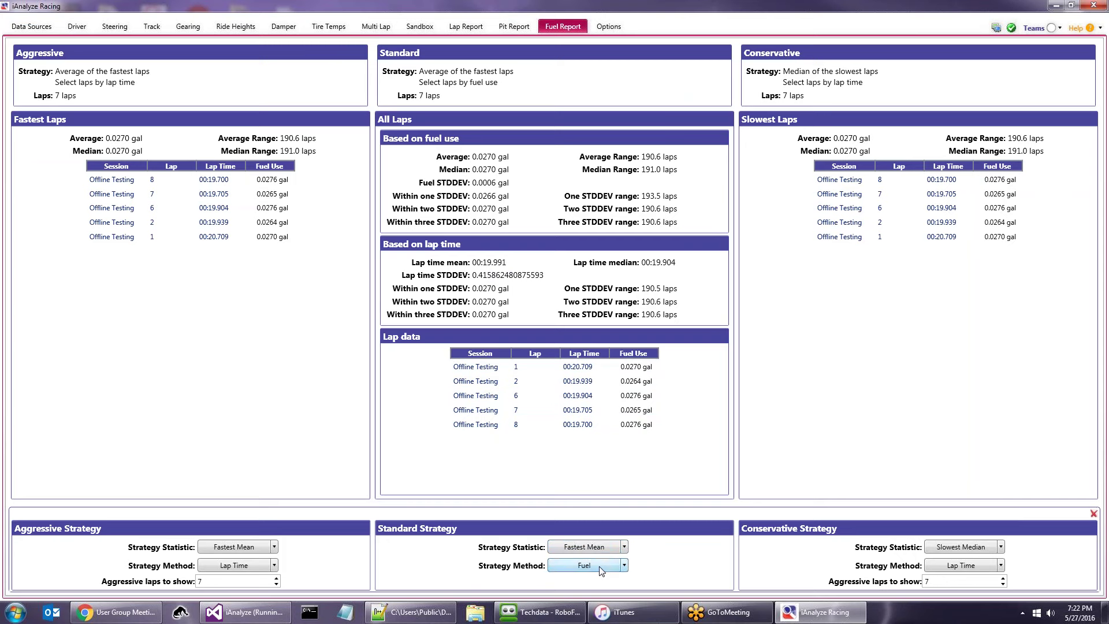
{"action": "scroll", "coordinate": [602, 571], "scroll_direction": "up", "scroll_amount": 1}
{"action": "scroll", "coordinate": [601, 571], "scroll_direction": "down", "scroll_amount": 1}
- Review the Bristol Motor Speedway pit report's stops, fuel and tire data, and return to the data sources
{"action": "left_click", "coordinate": [511, 29]}
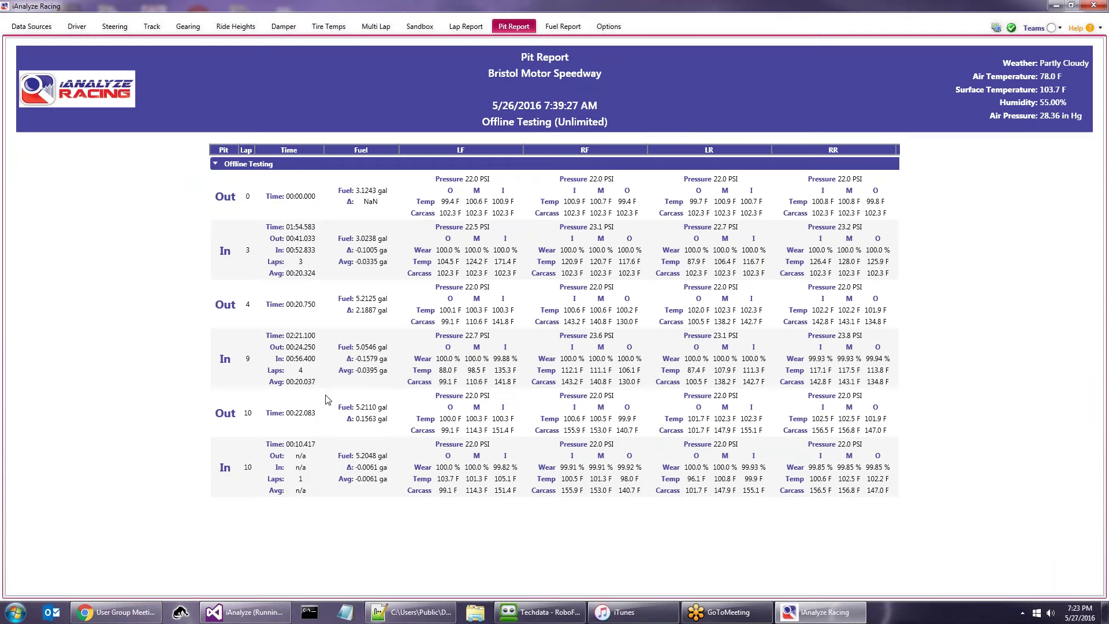
{"action": "mouse_move", "coordinate": [307, 386]}
{"action": "left_click", "coordinate": [32, 26]}
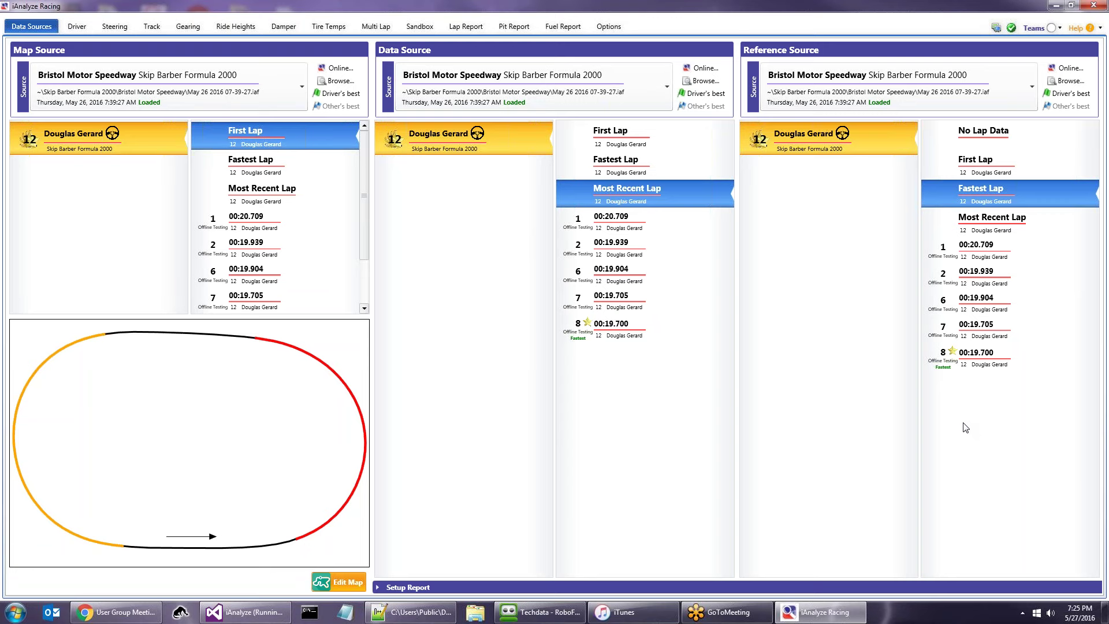
- Switch to Chrome, go from the forum thread to the iAnalyze Racing home page and request the latest installer
{"action": "left_click", "coordinate": [116, 612]}
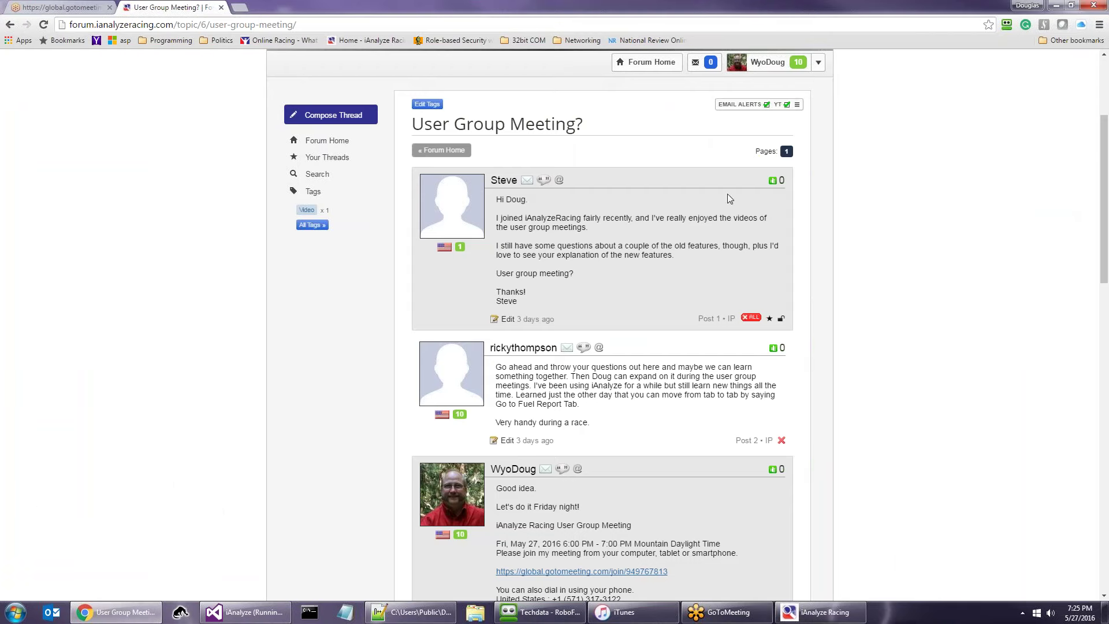
{"action": "scroll", "coordinate": [352, 145], "scroll_direction": "up", "scroll_amount": 3}
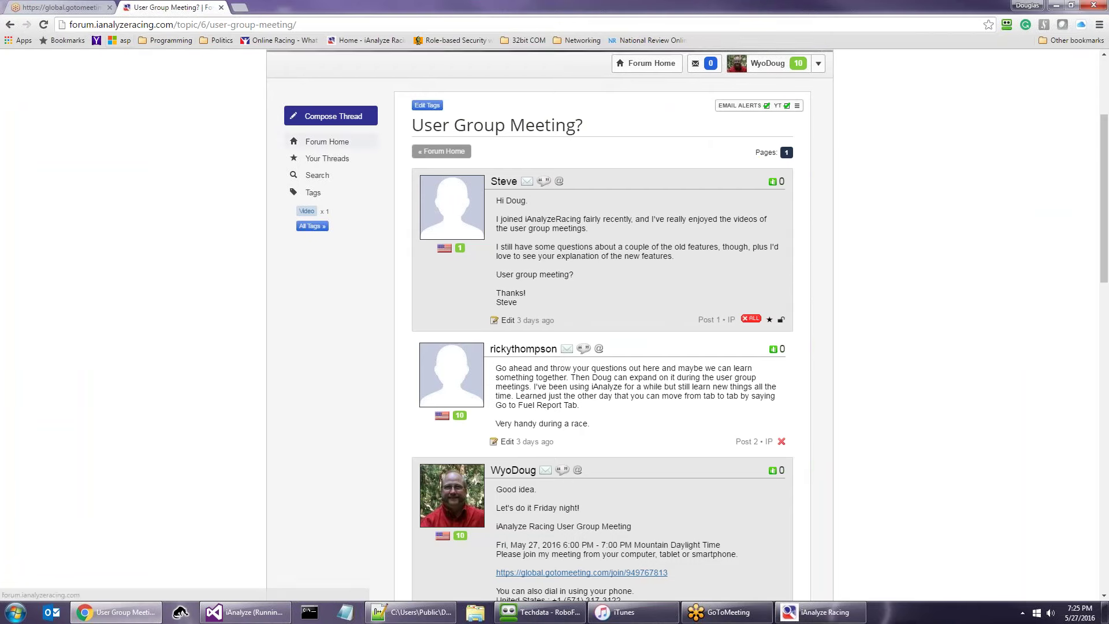
{"action": "left_click", "coordinate": [240, 63]}
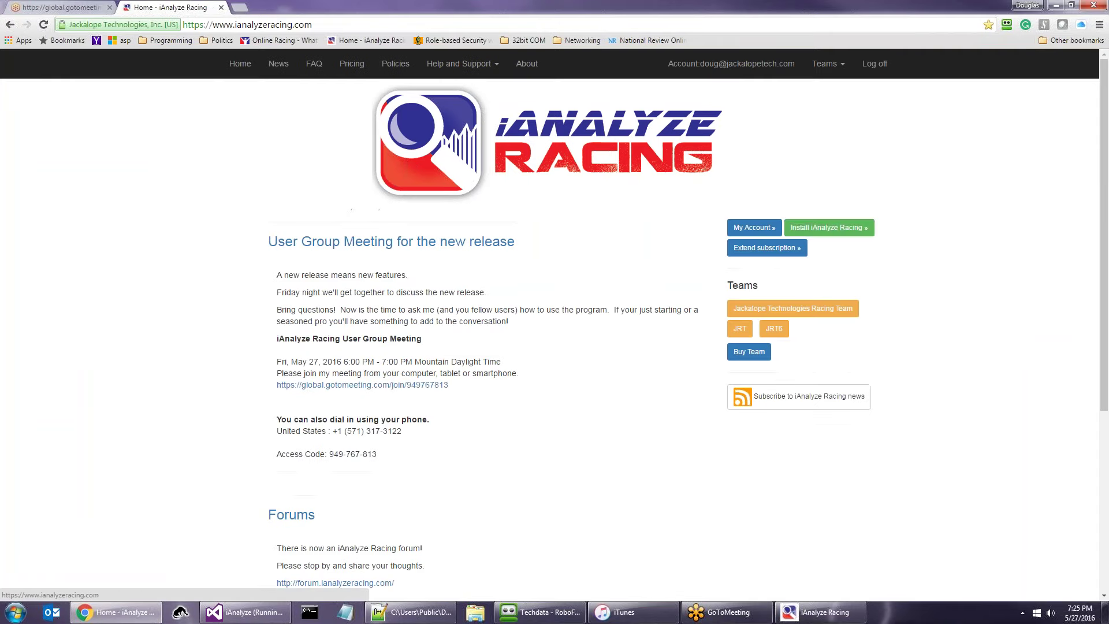
{"action": "left_click", "coordinate": [828, 229]}
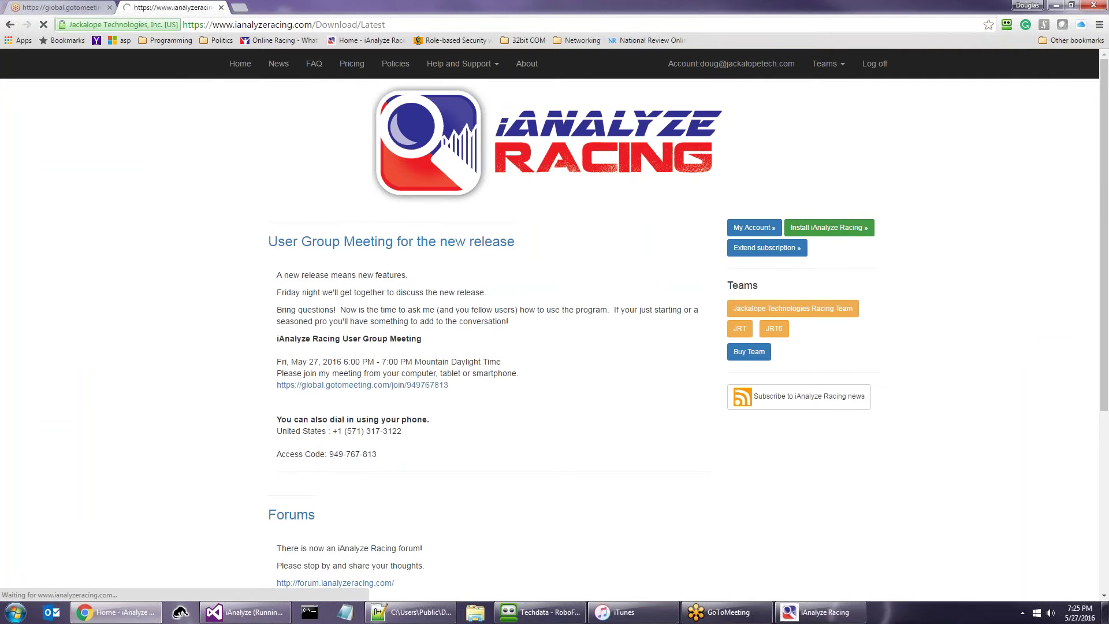